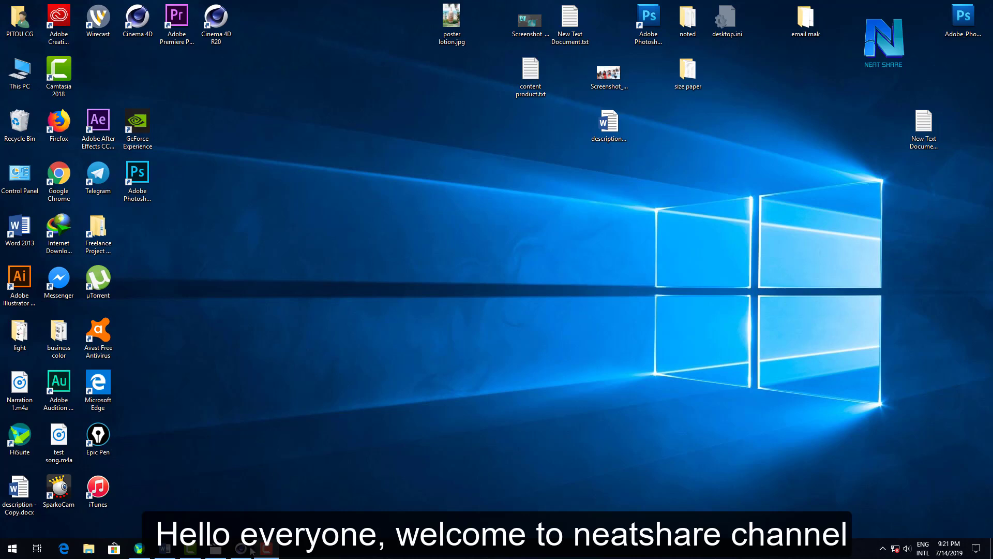
Replay the rotating red TV FB logo reference clip from 0:00 in Movies & TV, then pause it
click(215, 549)
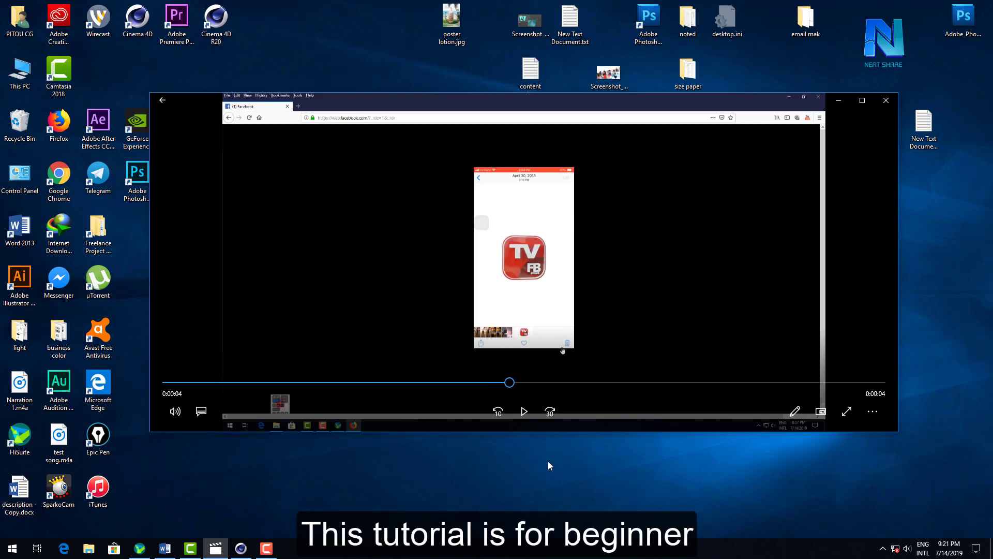
click(172, 384)
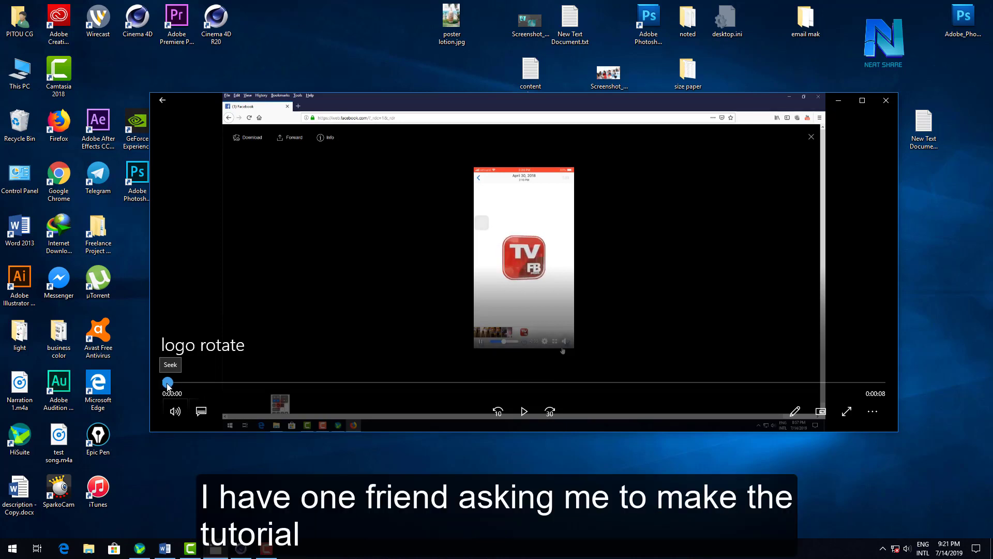
click(518, 417)
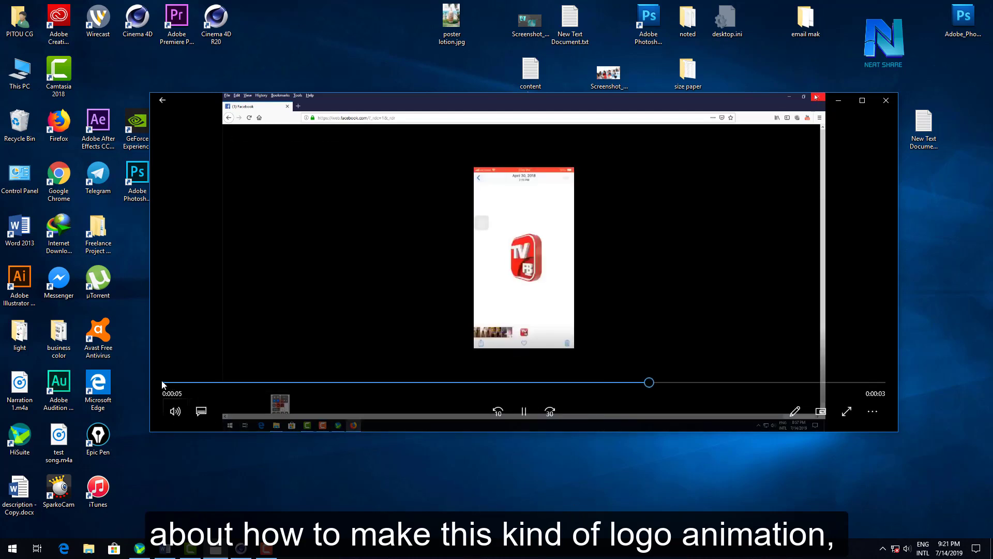
click(523, 414)
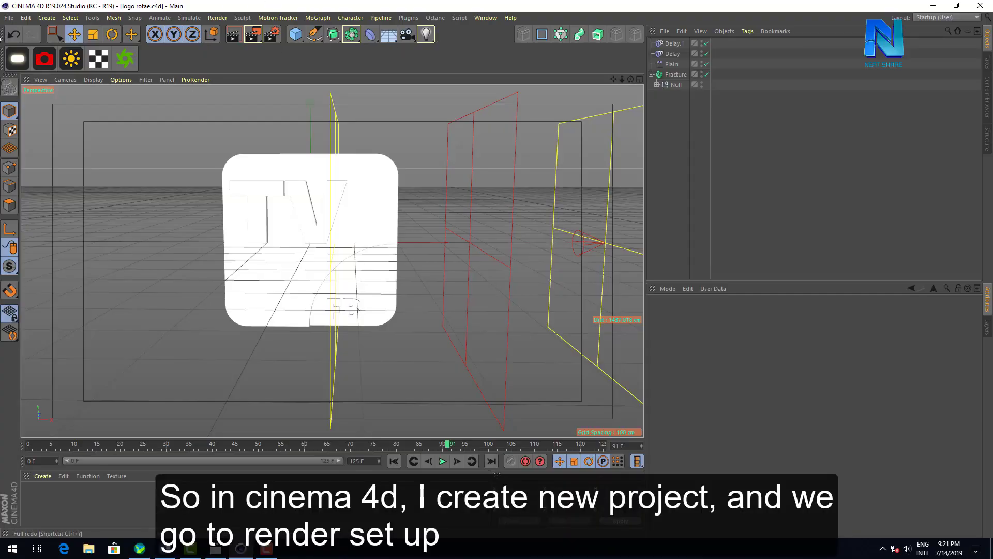
Start a new project rendering with the HDTV 1080 25 preset (1920×1080) at project FPS 25
click(9, 19)
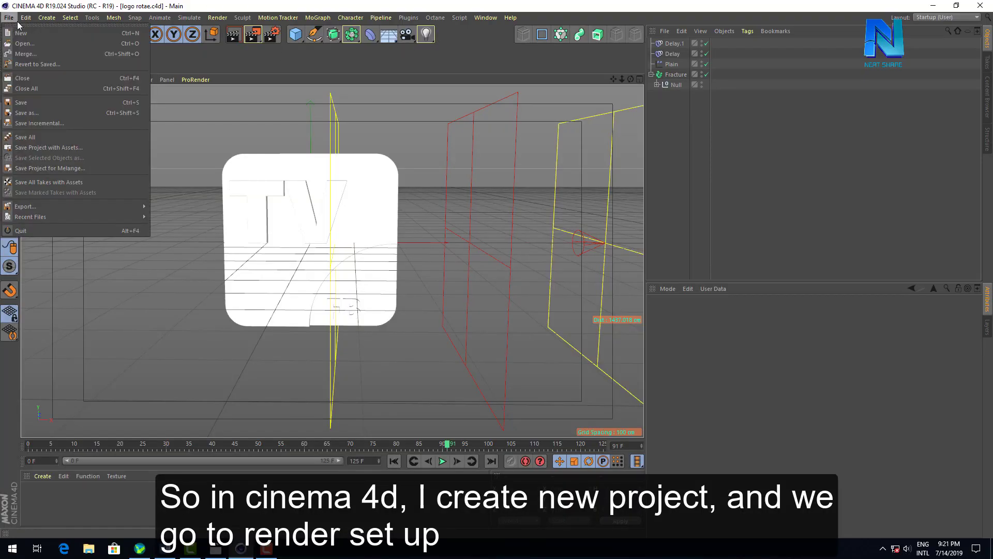
click(21, 32)
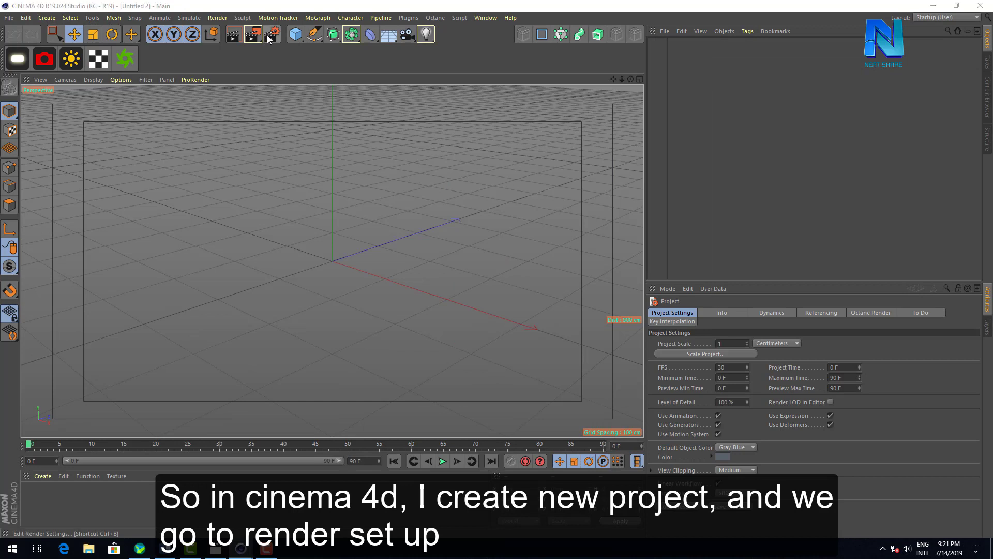
click(267, 35)
drag(328, 160, 284, 131)
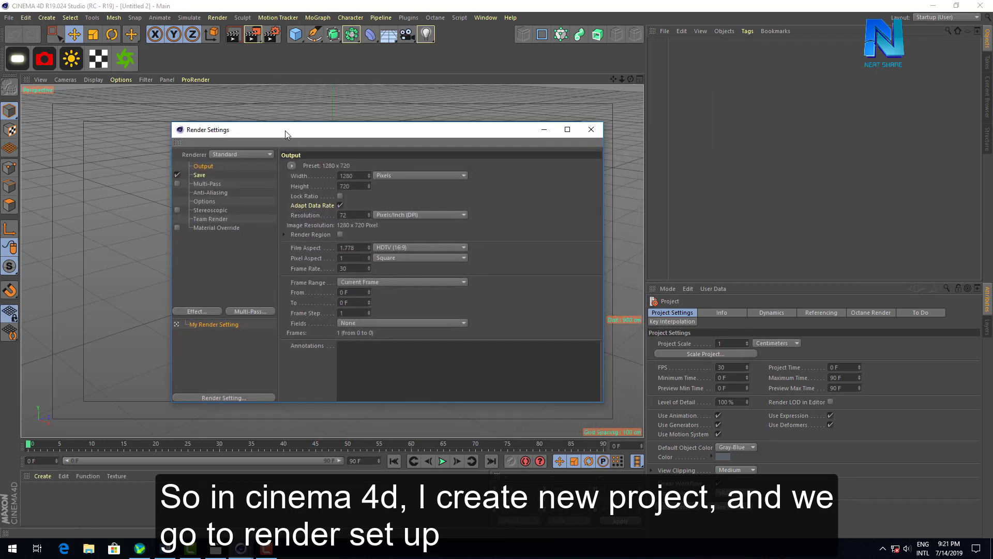
click(200, 176)
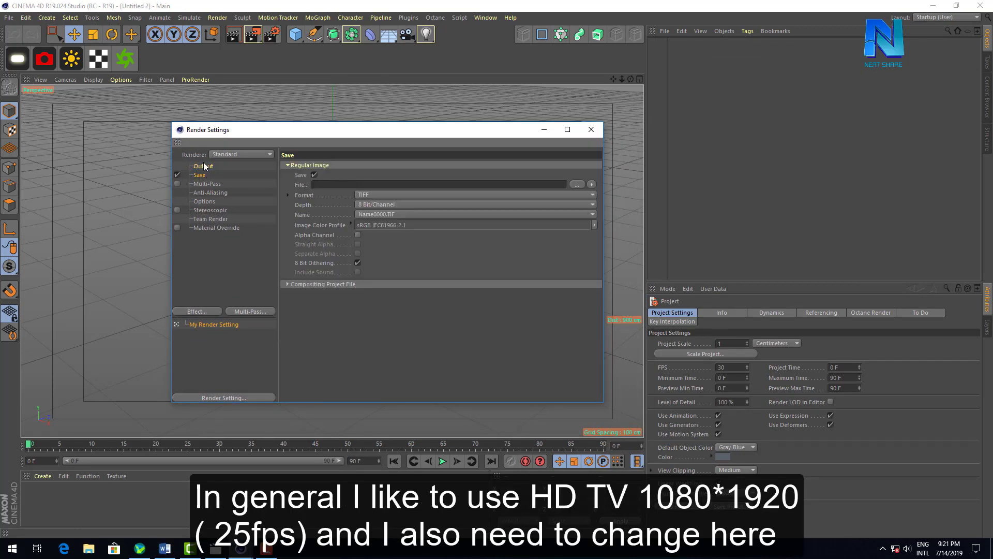
click(204, 166)
click(290, 167)
mouse_move(305, 197)
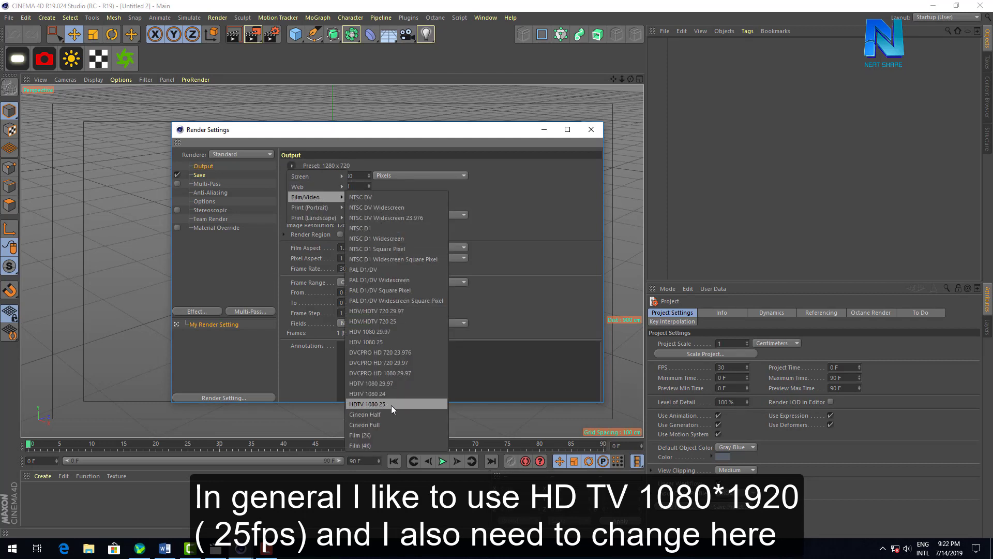
click(391, 405)
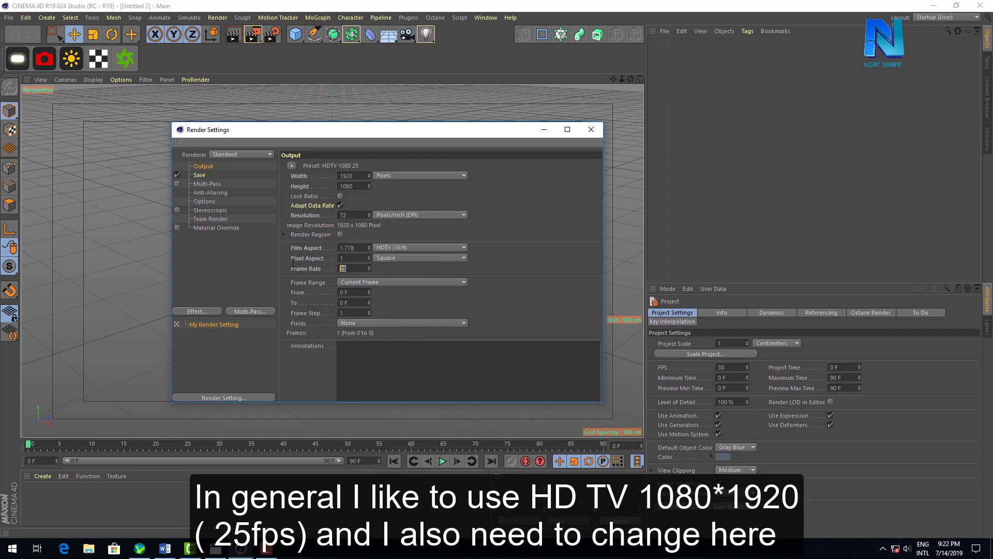
click(590, 131)
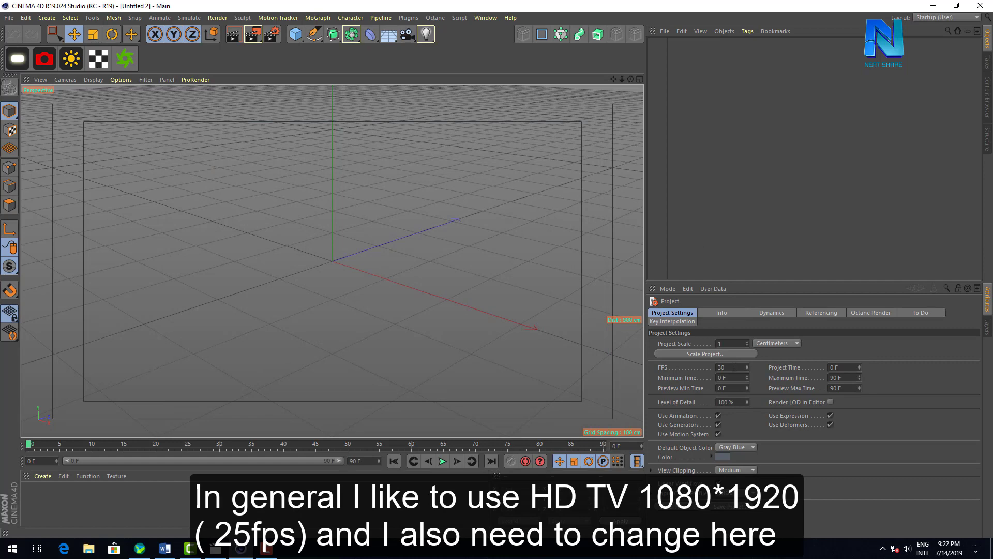
text(25)
key(Return)
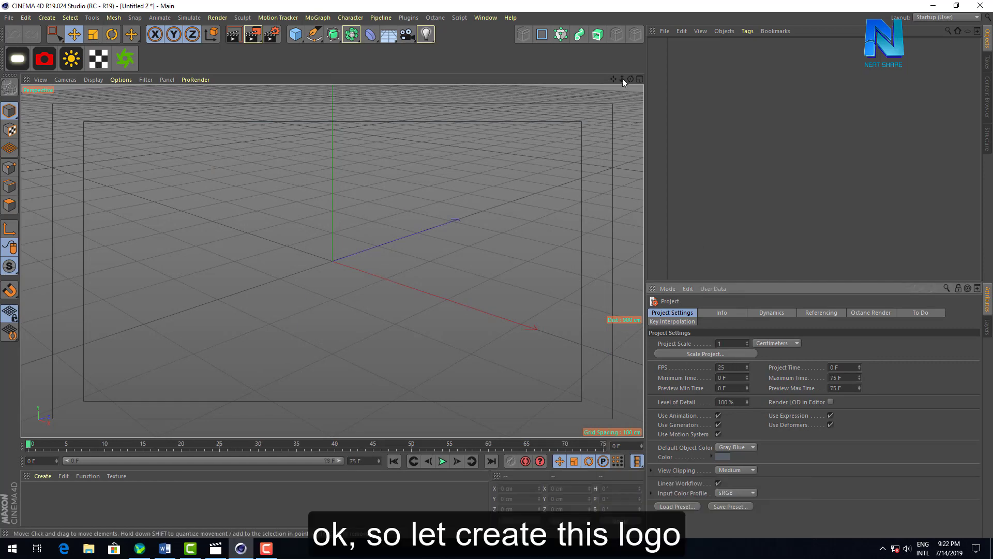
Review the reference logo video again from its first second
drag(623, 82, 623, 155)
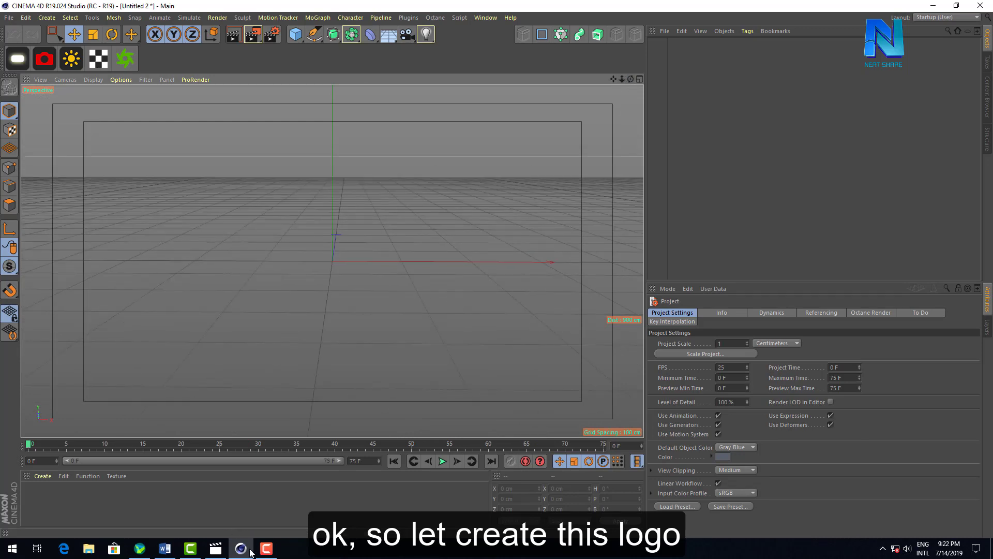
click(265, 549)
click(265, 550)
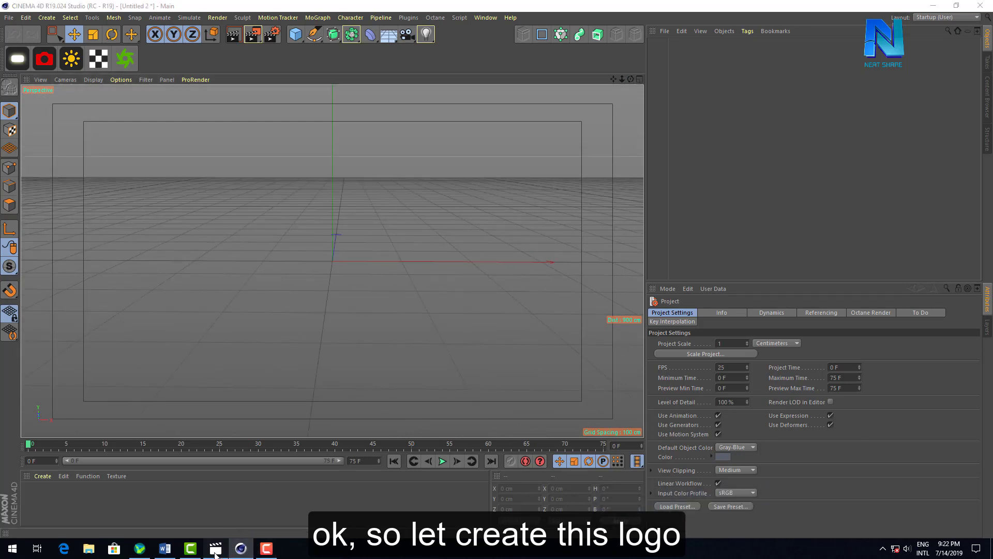
click(215, 548)
drag(322, 383, 246, 382)
click(838, 101)
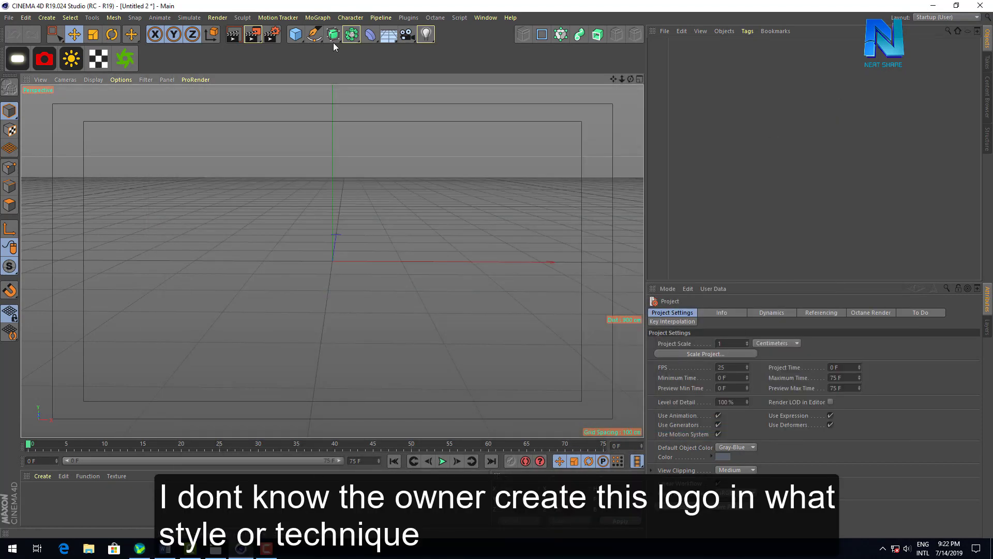
Add a 400 × 400 cm Rectangle spline with rounding on at a 50 cm radius
click(320, 40)
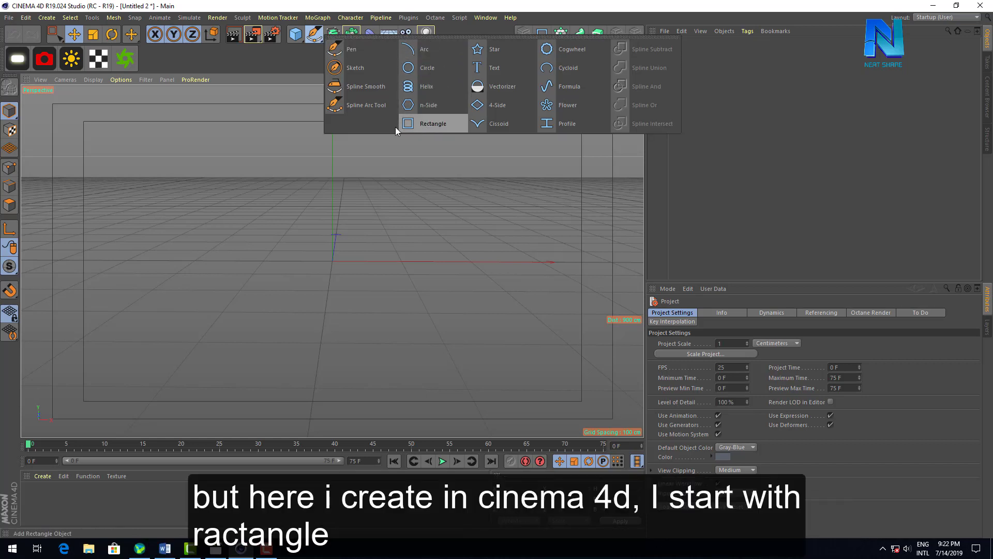
click(425, 126)
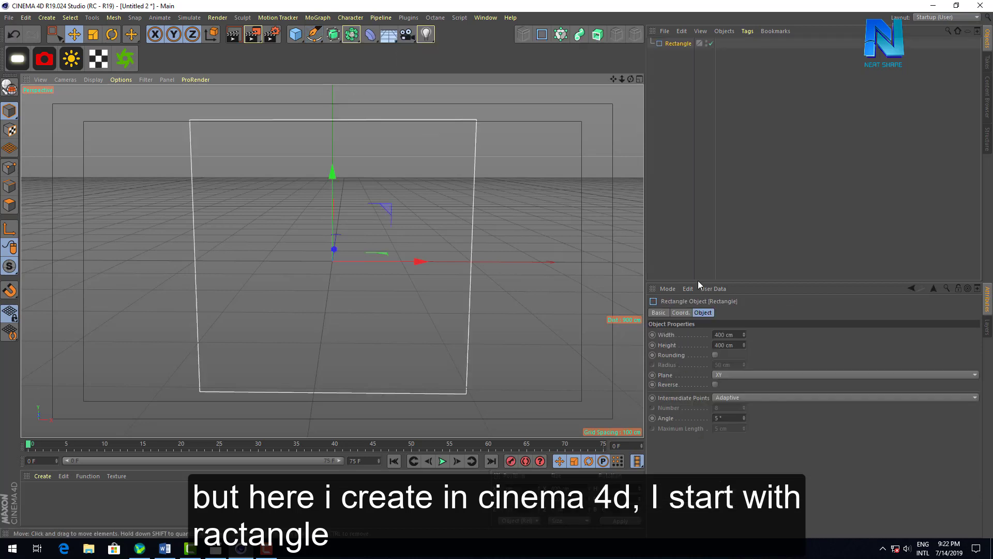
click(716, 355)
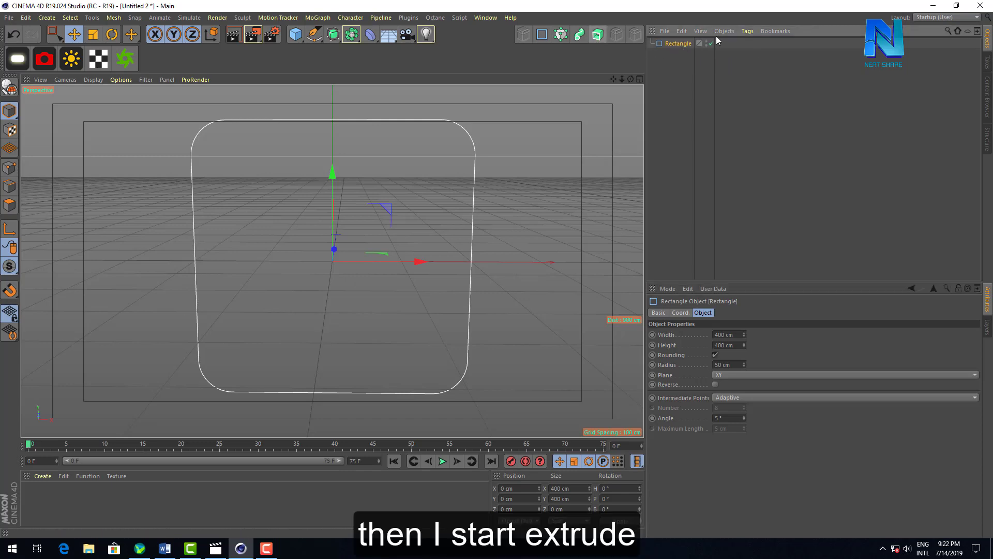
Extrude the rounded rectangle into a 20 cm thick slab
alt+click(598, 42)
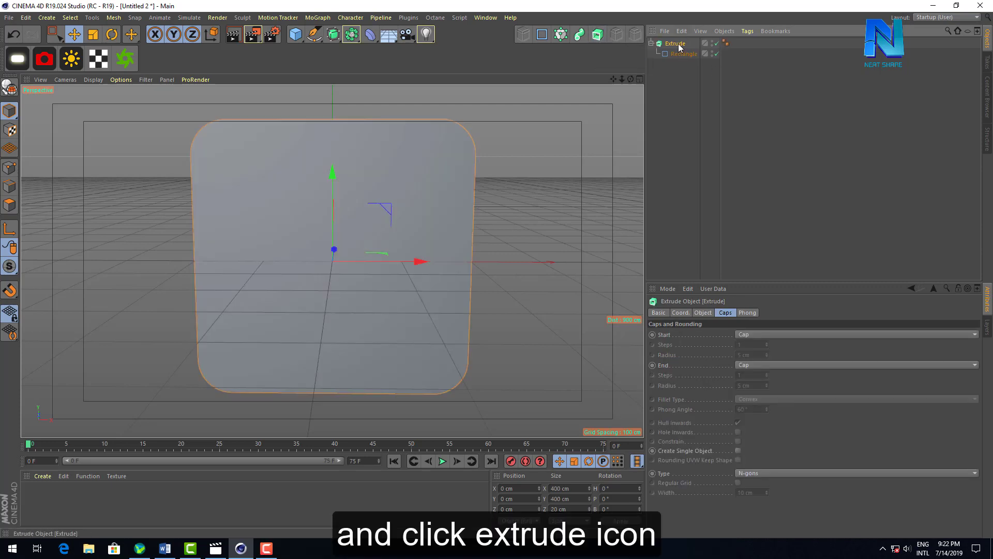
drag(630, 79, 667, 104)
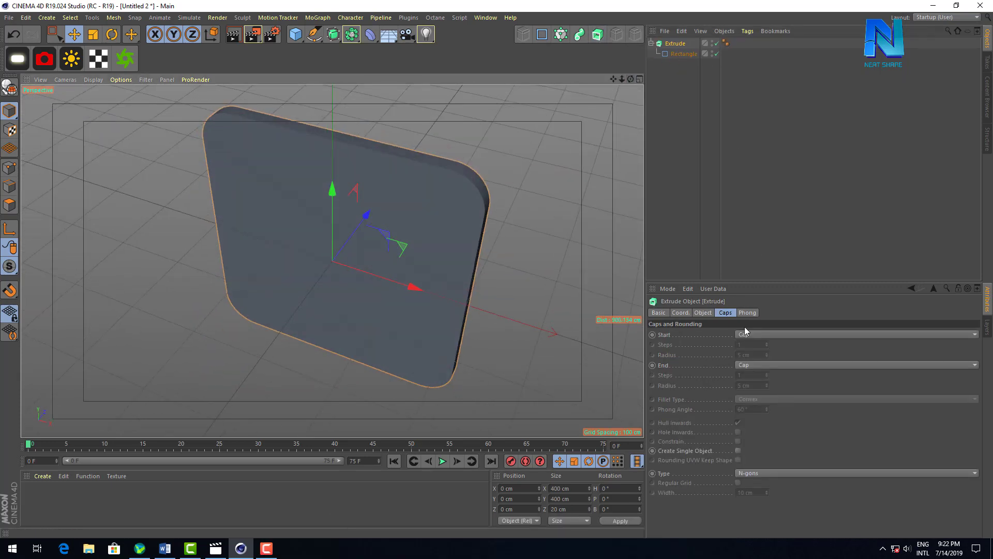
click(703, 313)
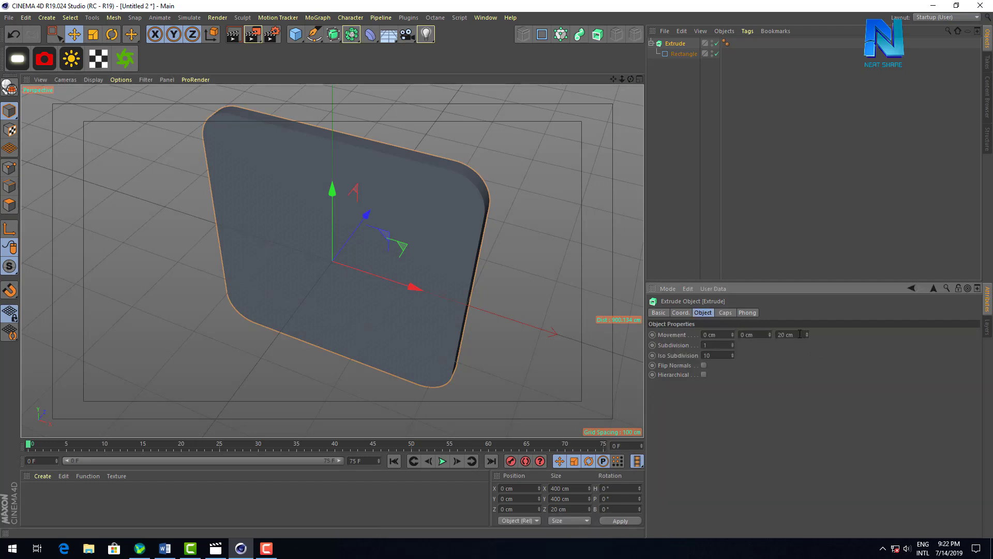
Set start and end caps to 1 cm Fillet Caps and bring back the logo reference video
click(726, 312)
click(750, 335)
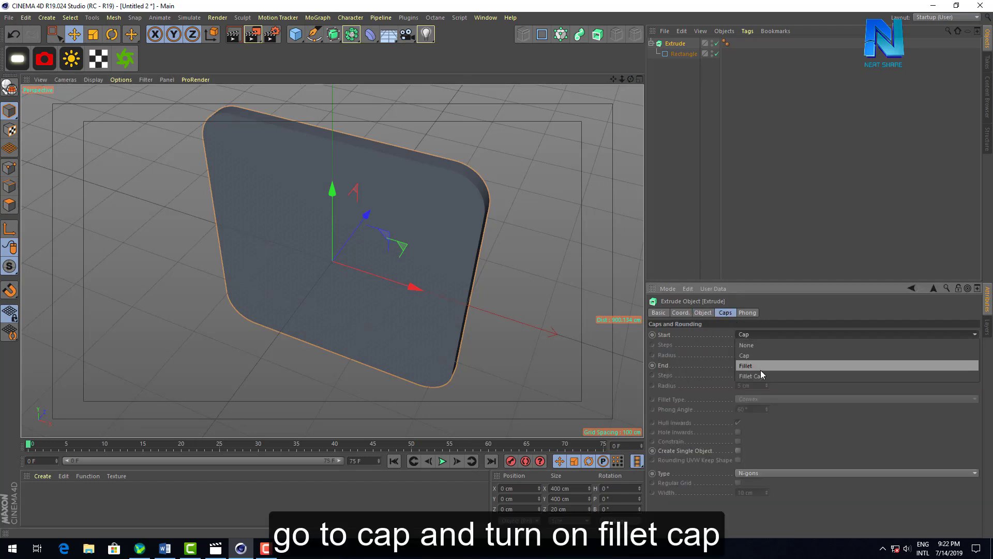
click(756, 365)
click(756, 364)
click(764, 401)
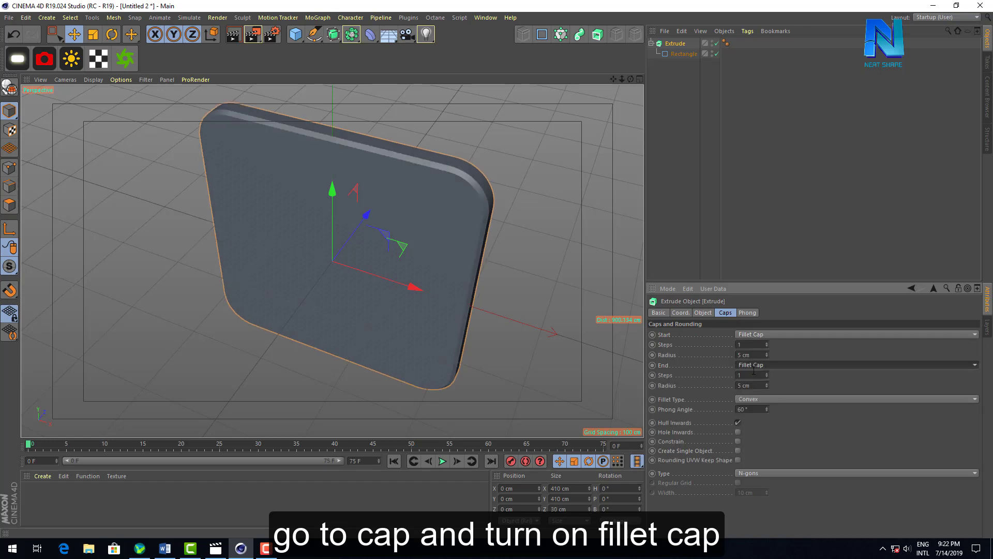
text(1)
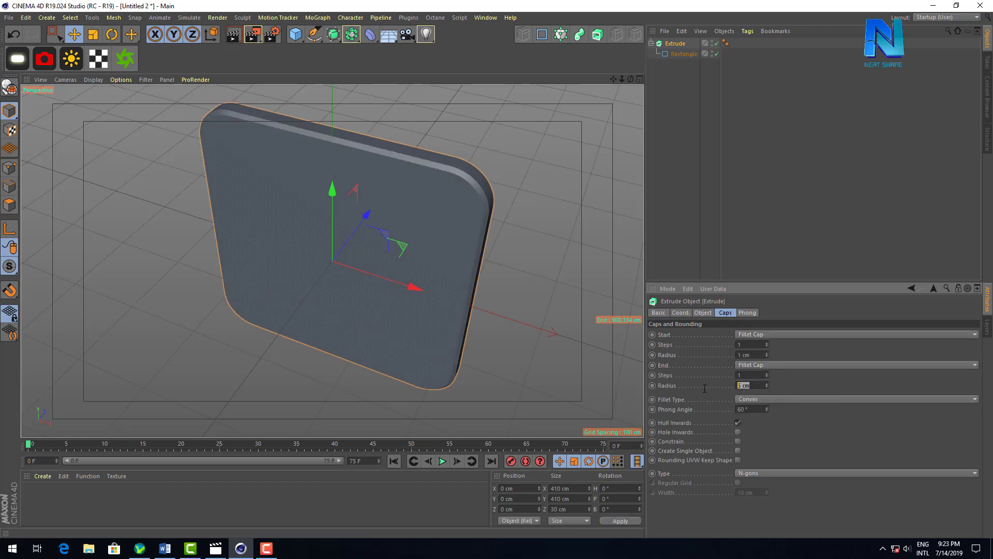
text(1)
key(Return)
mouse_move(630, 78)
mouse_down()
mouse_move(601, 88)
mouse_move(595, 70)
mouse_up()
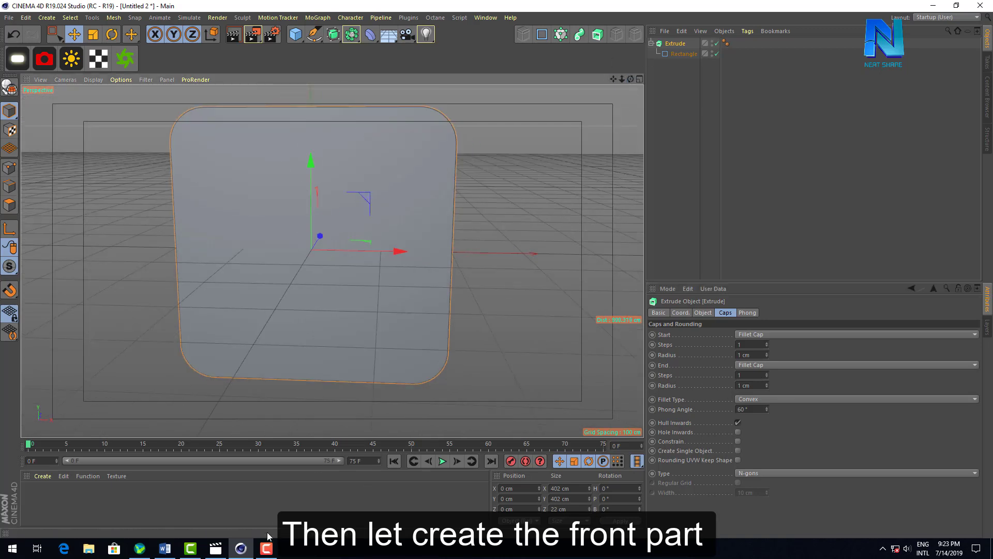
click(216, 549)
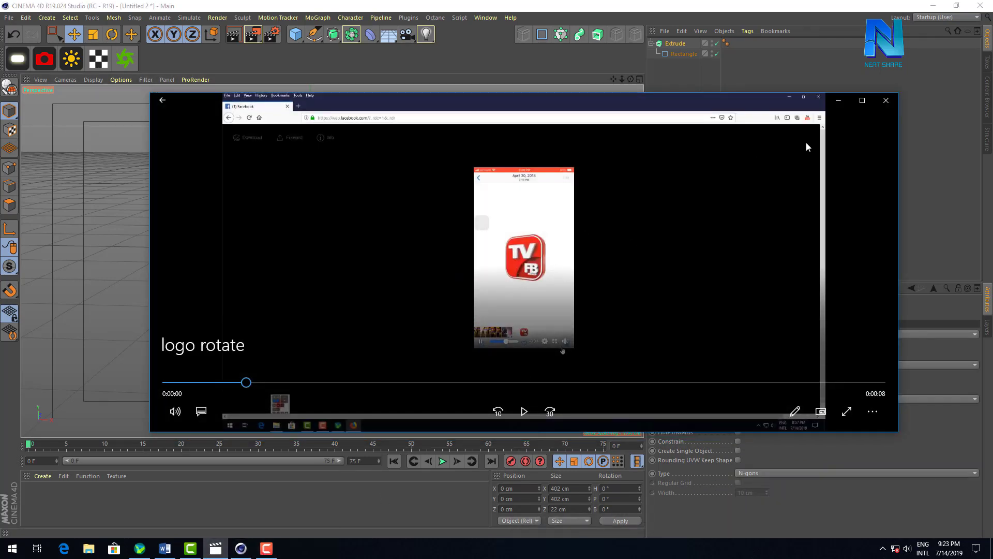
Copy the rounded Rectangle spline out beside the Extrude and show it alone with Viewport Solo Single
click(839, 100)
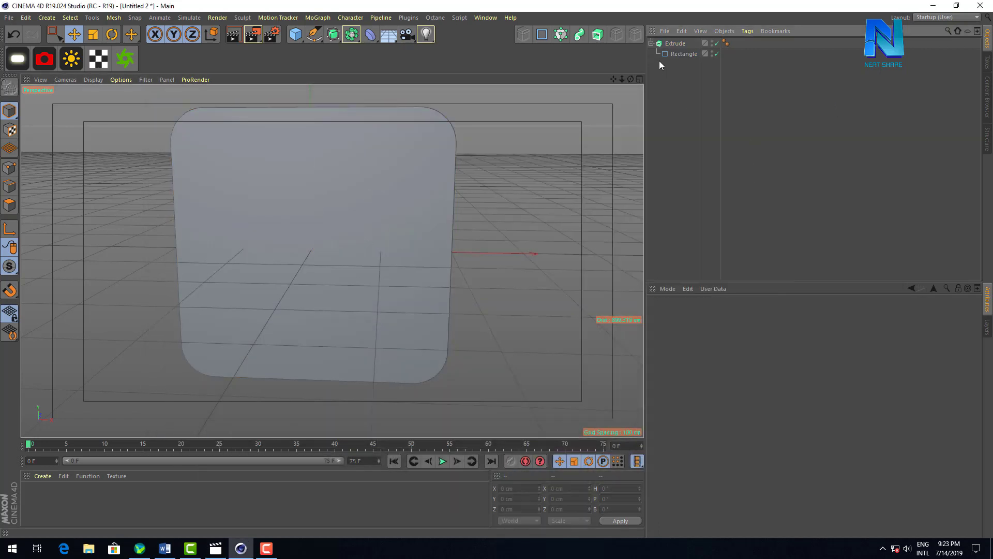
click(667, 54)
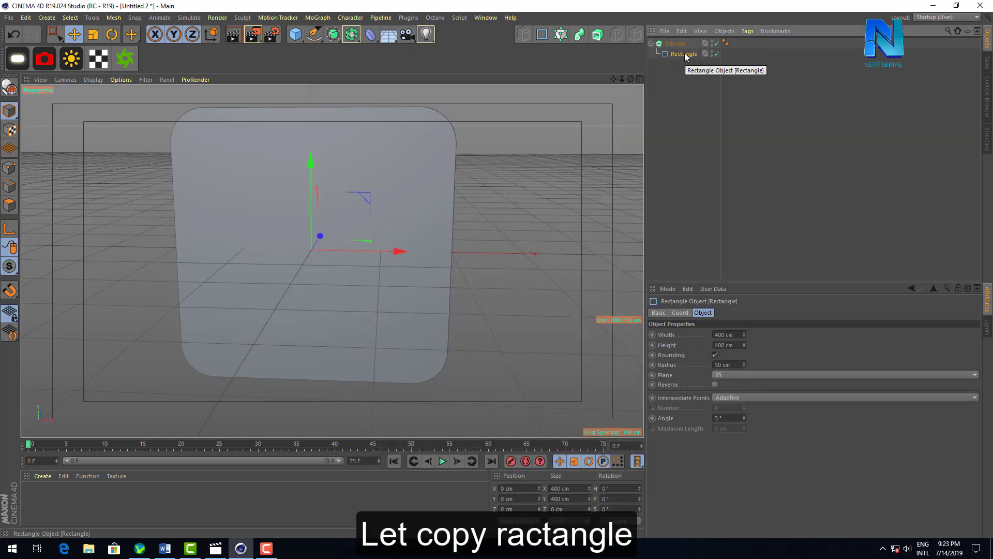
ctrl+drag(686, 57, 683, 41)
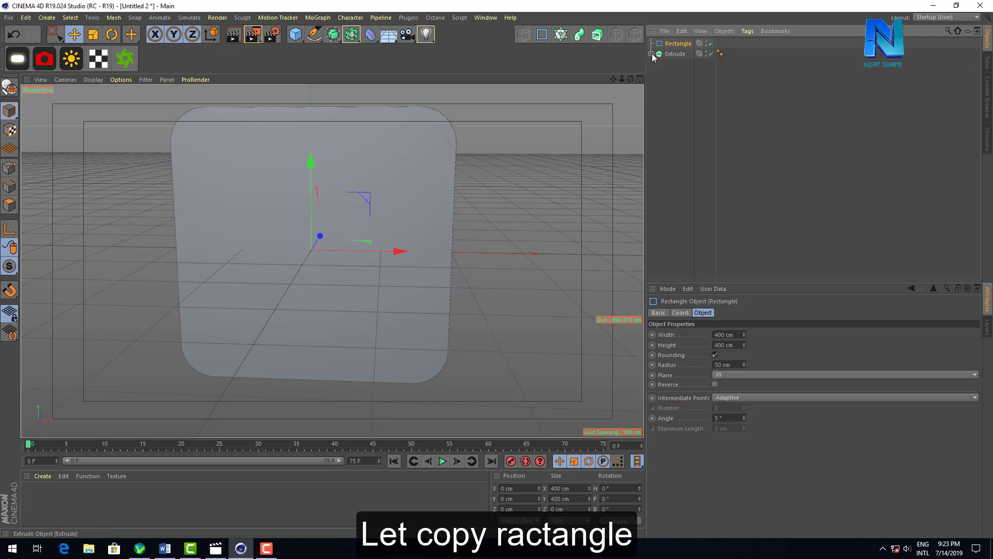
click(9, 266)
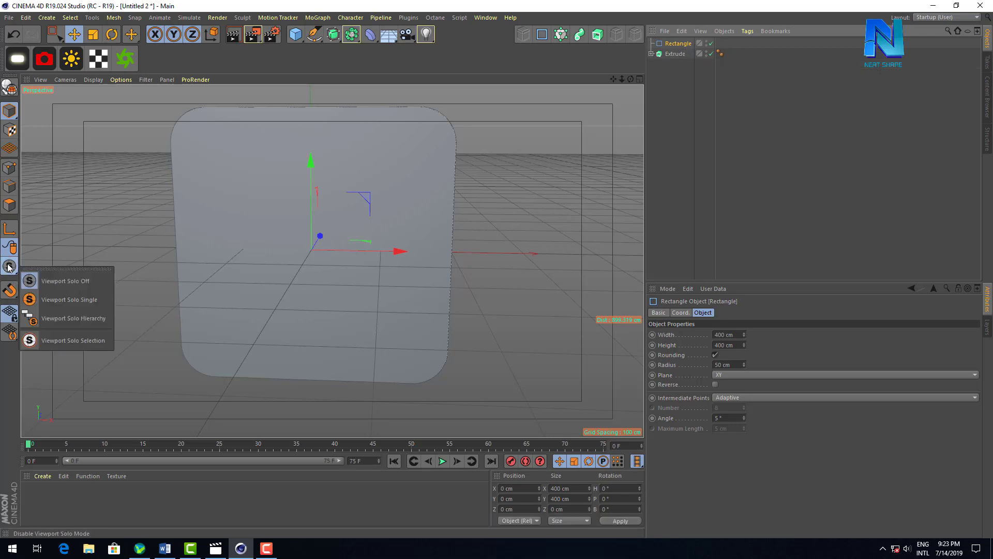
click(76, 302)
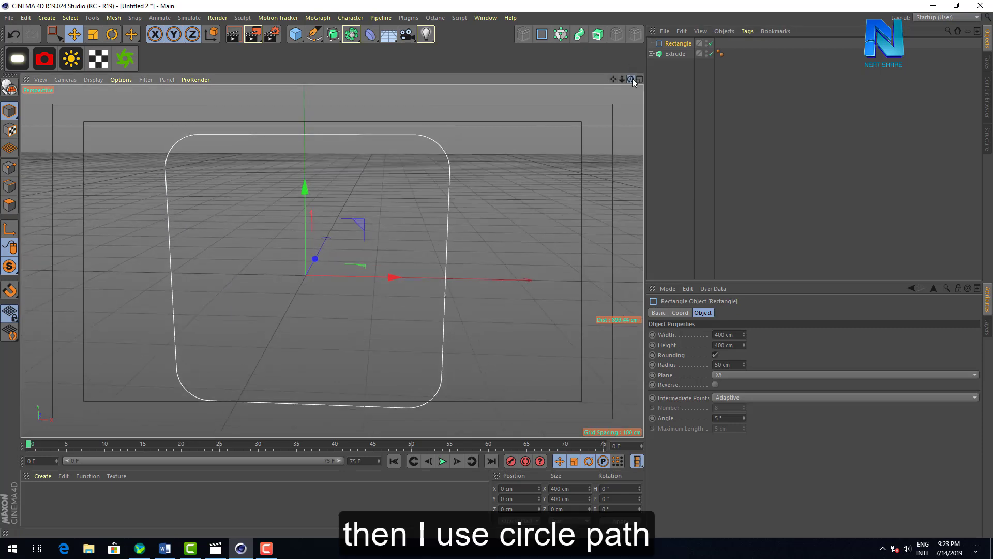
drag(631, 79, 632, 114)
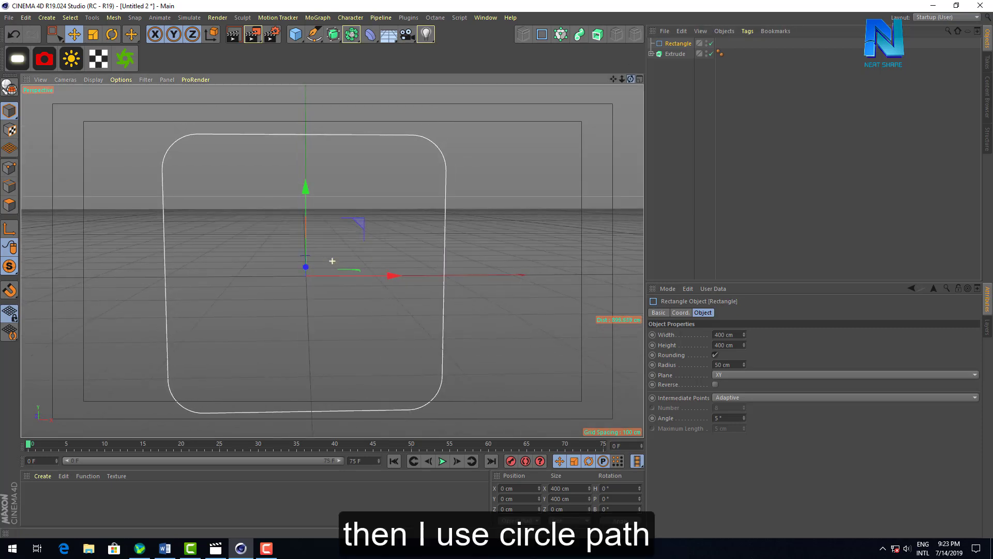
click(313, 41)
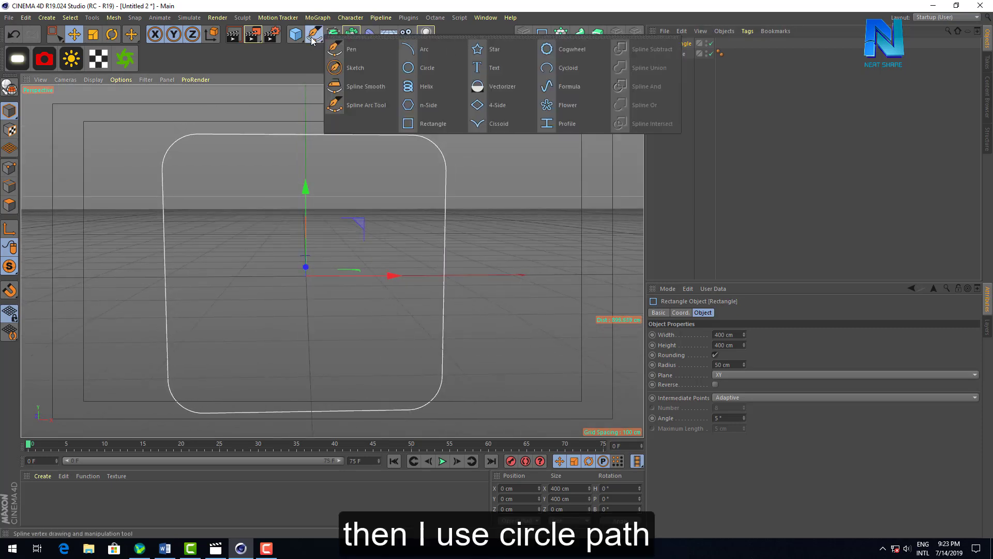
Add a 200 cm Circle spline and centre it on the rectangle's lower-right corner (about X 200, Y −200)
click(424, 69)
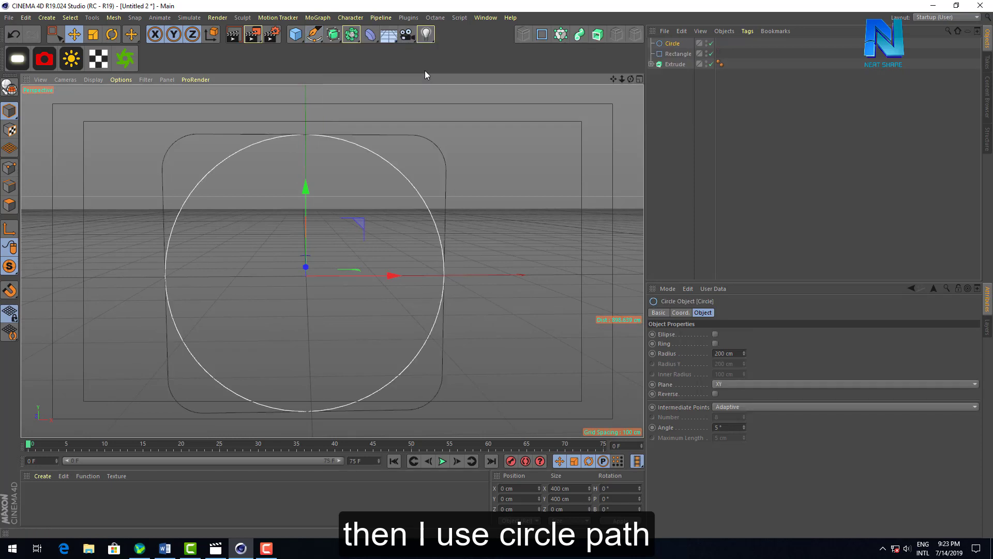
click(640, 80)
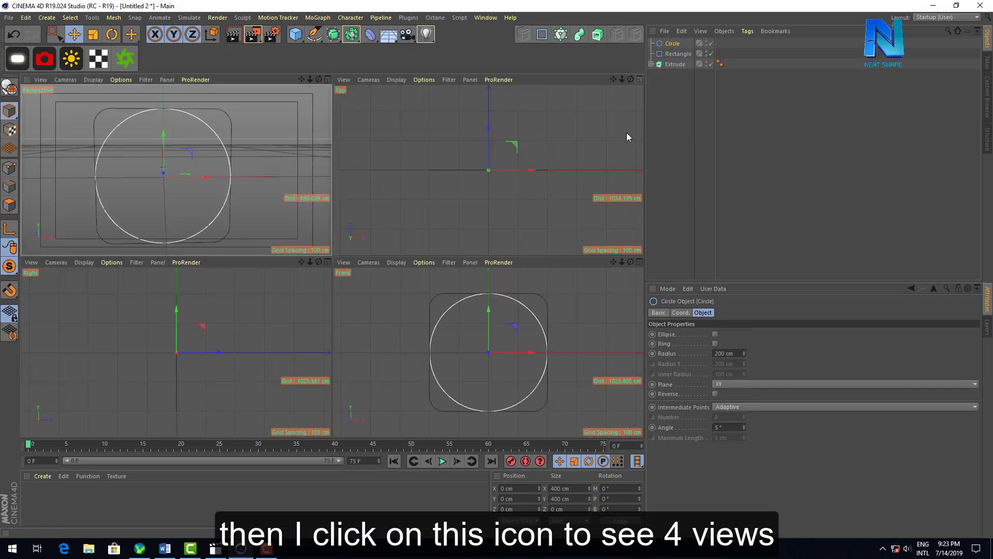
click(641, 263)
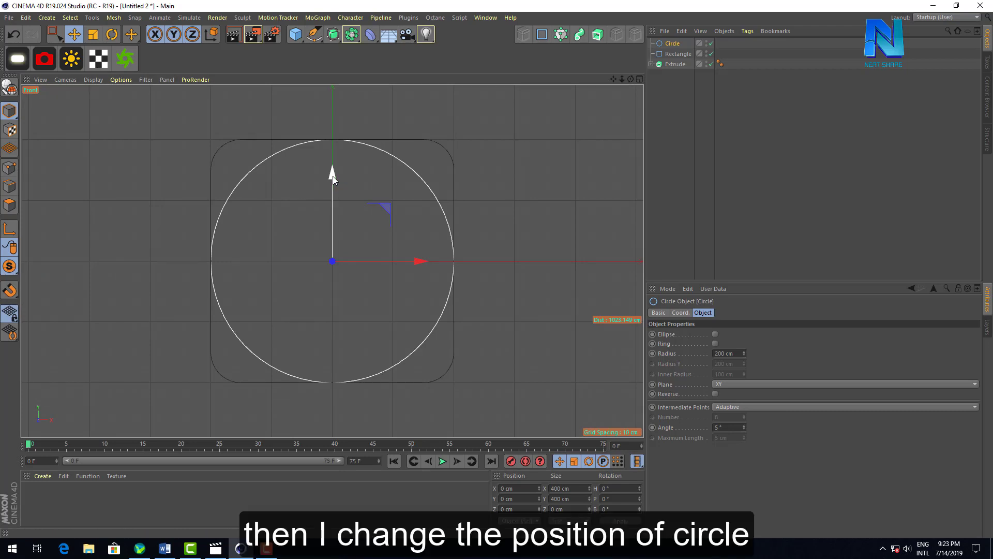
drag(333, 175, 383, 316)
drag(419, 380, 552, 379)
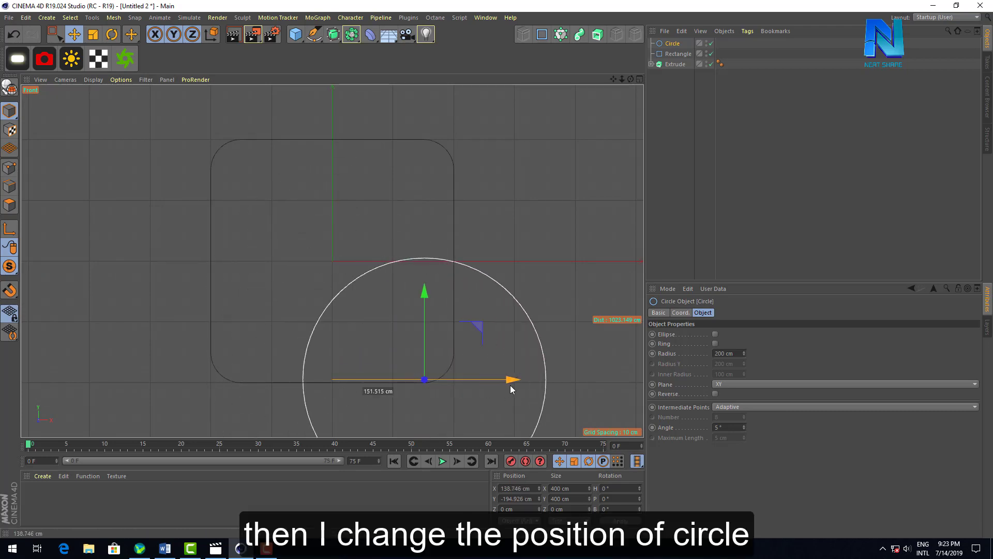
mouse_move(464, 340)
mouse_down()
mouse_move(514, 395)
mouse_move(449, 328)
mouse_up()
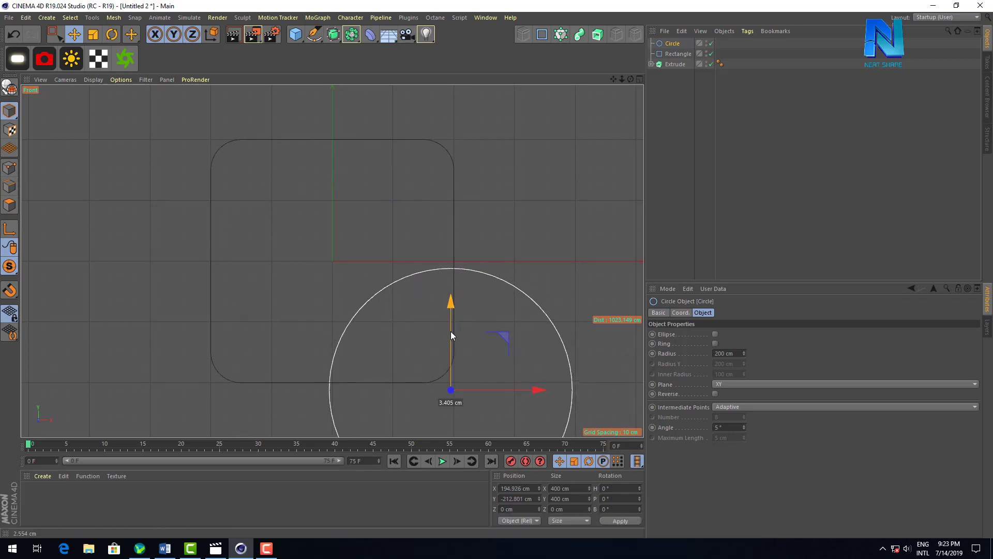
drag(506, 383, 510, 383)
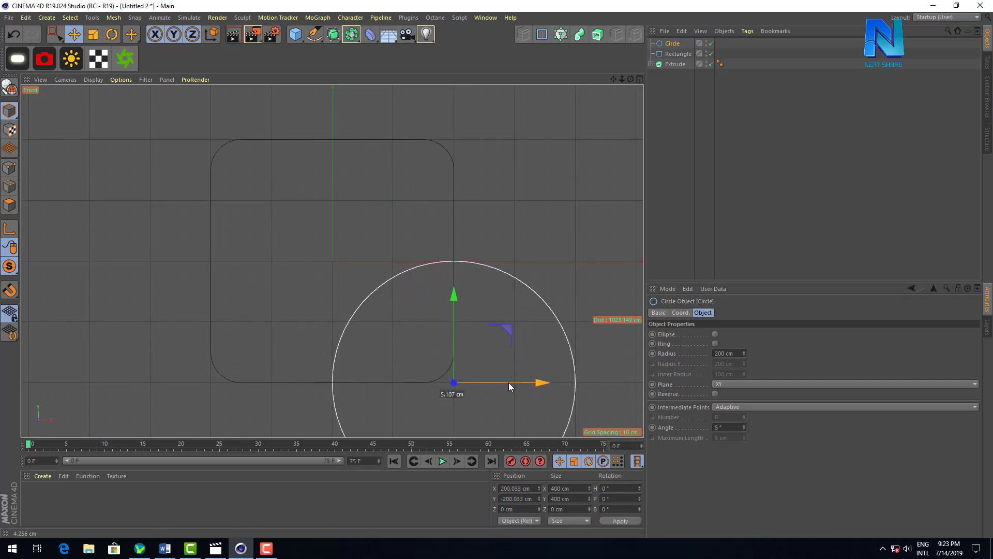
Select the Circle and Rectangle splines together
click(662, 181)
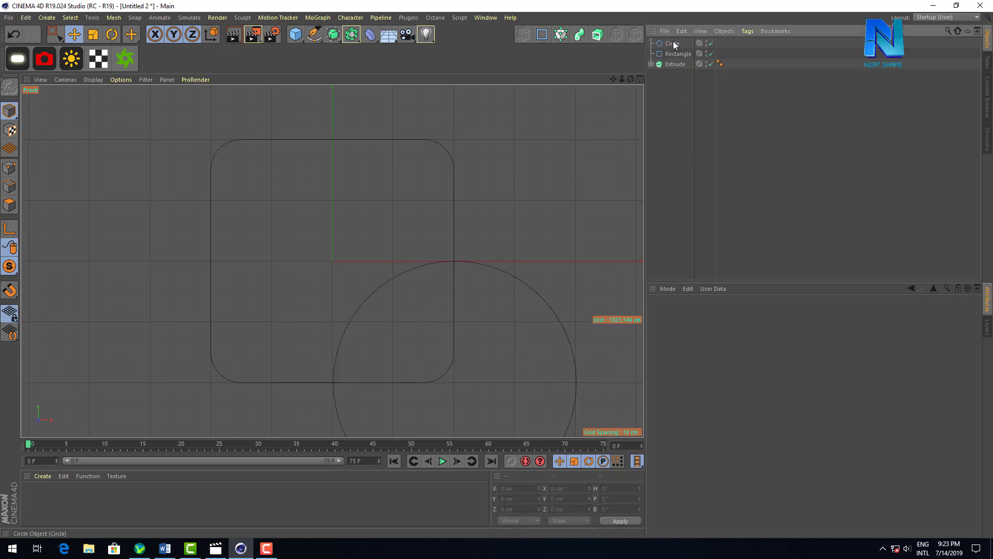
click(672, 44)
ctrl+click(676, 54)
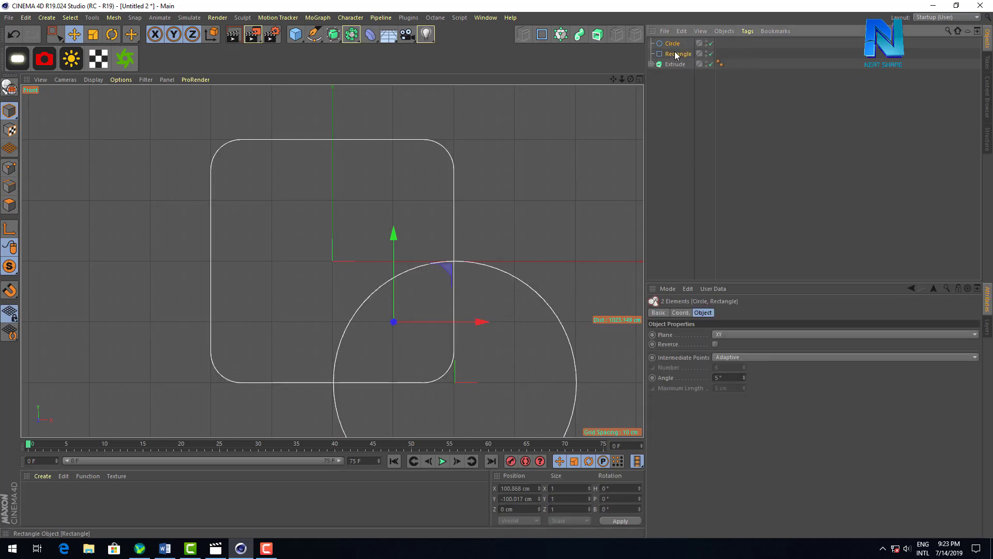
Try wrapping the selected splines in Spline Masks, then undo the two separate masks
click(335, 39)
click(356, 36)
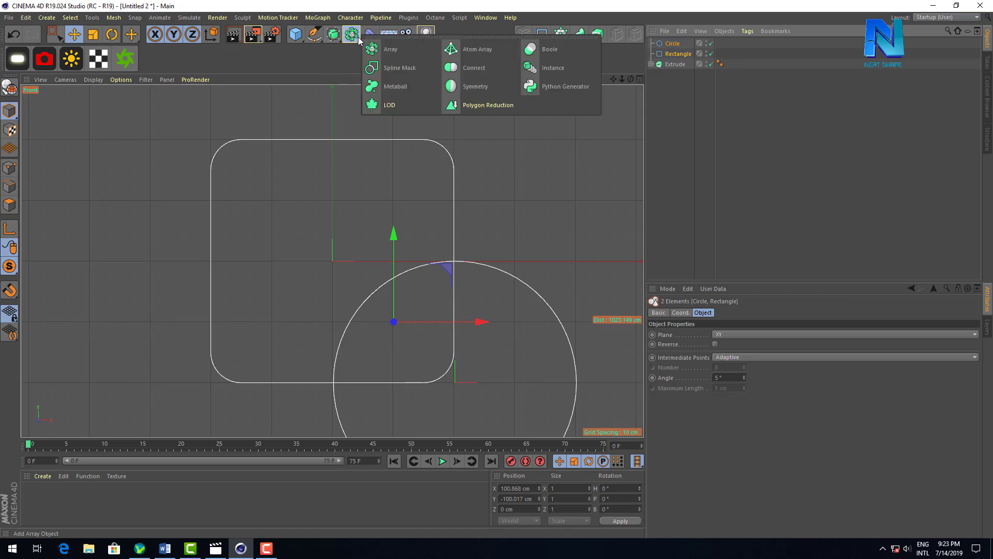
alt+click(410, 68)
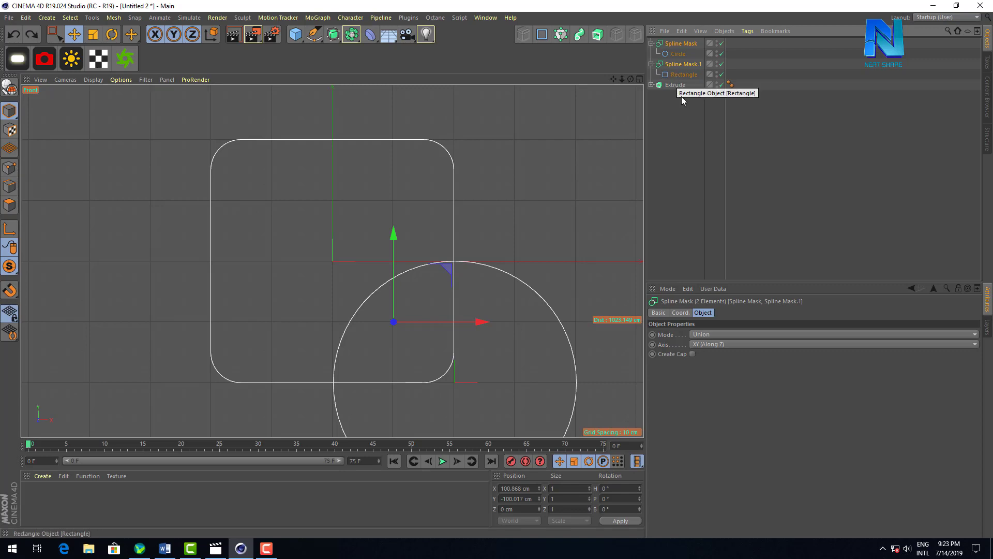
key(ctrl+z)
Put Rectangle above Circle in one Spline Mask set to A subtract B, then collapse it
click(352, 34)
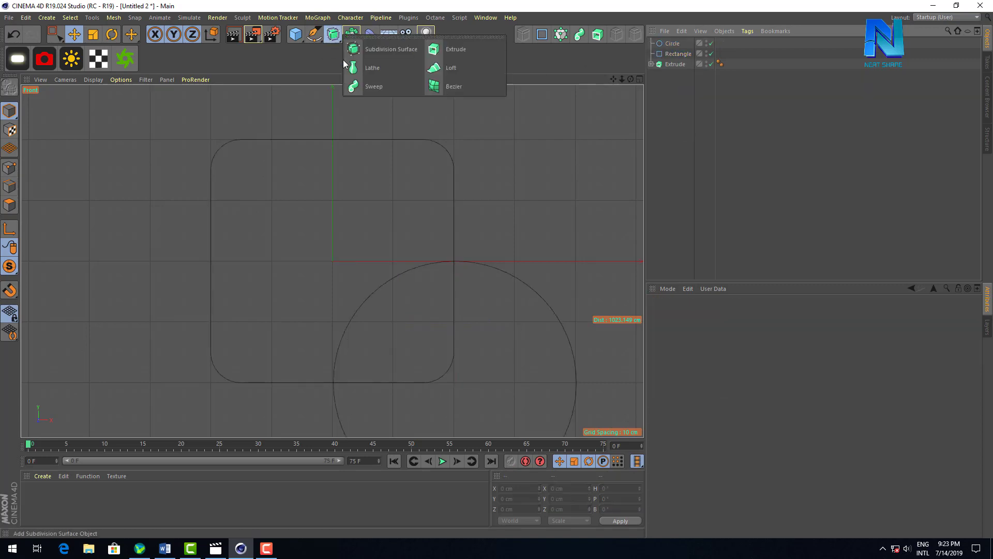
click(351, 34)
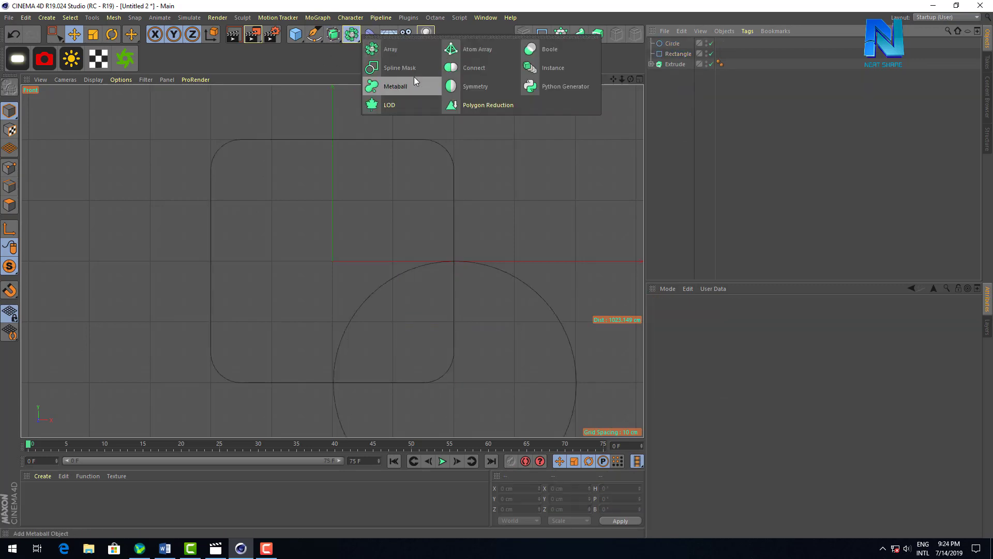
click(400, 67)
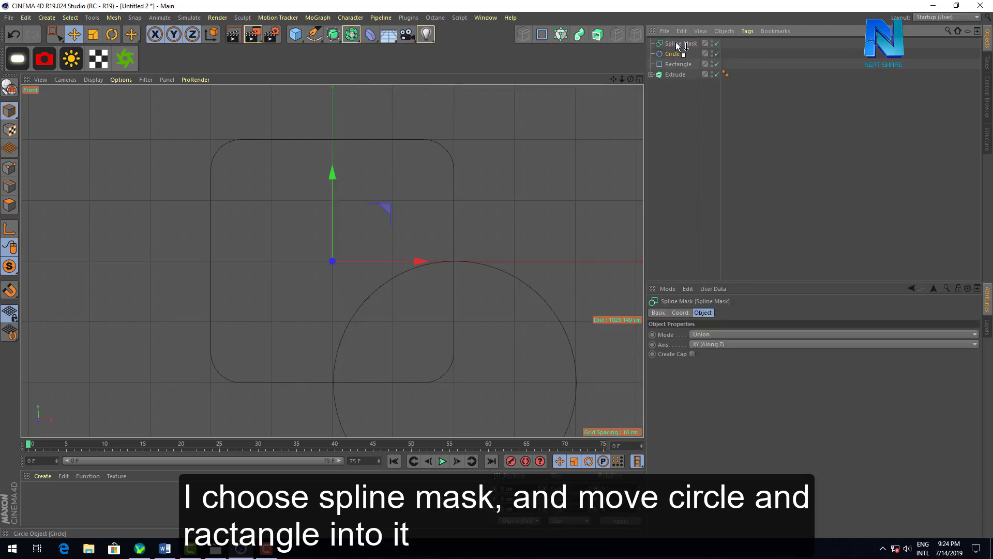
drag(678, 45, 678, 44)
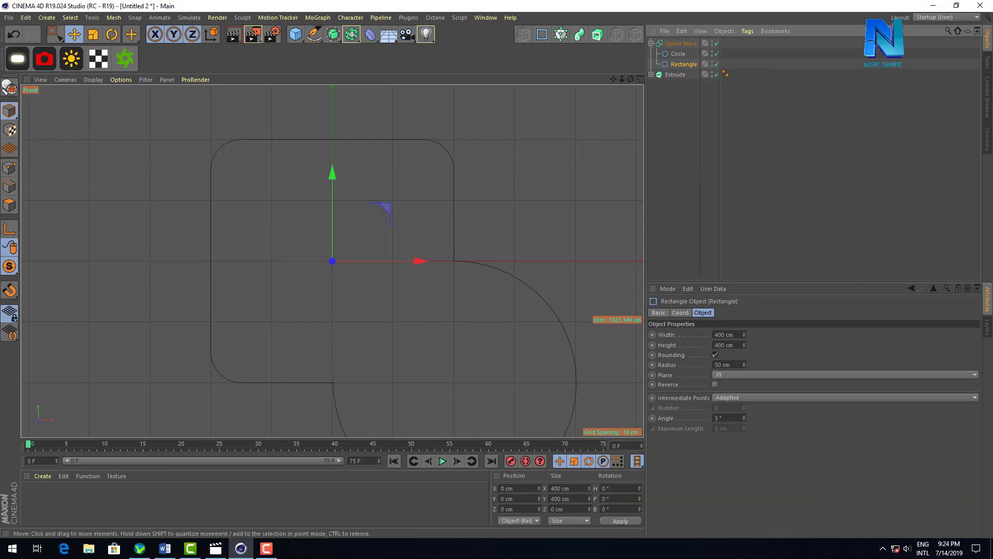
drag(681, 50, 679, 50)
click(681, 43)
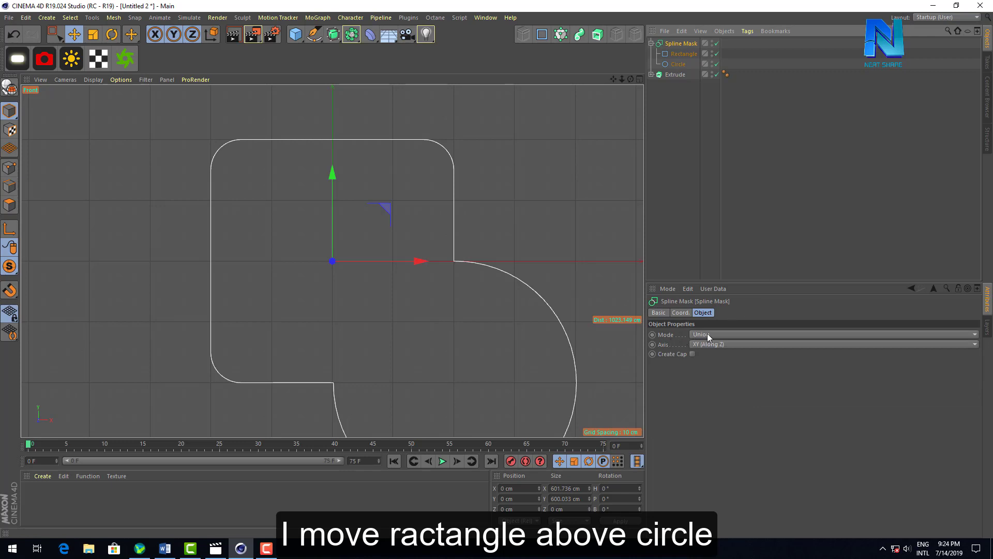
click(708, 336)
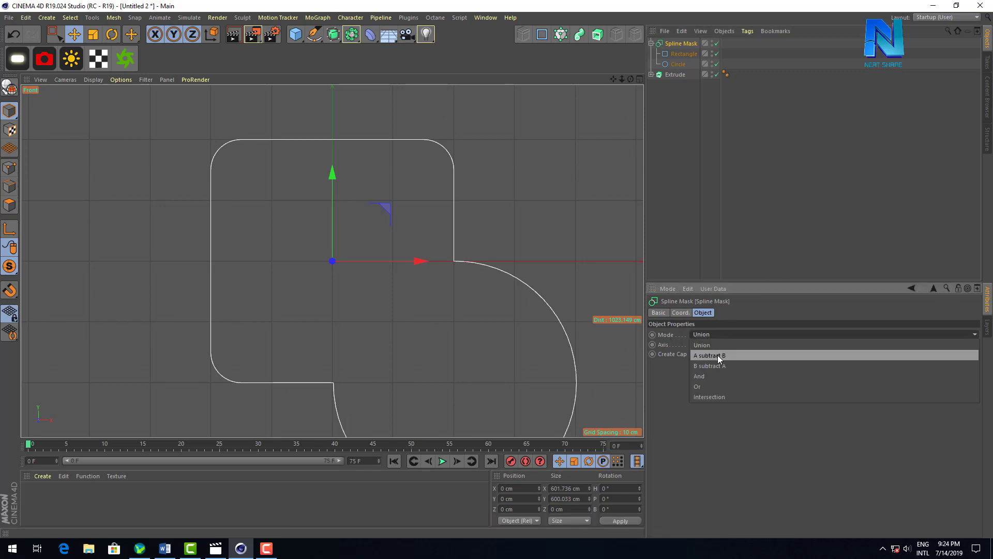
click(718, 355)
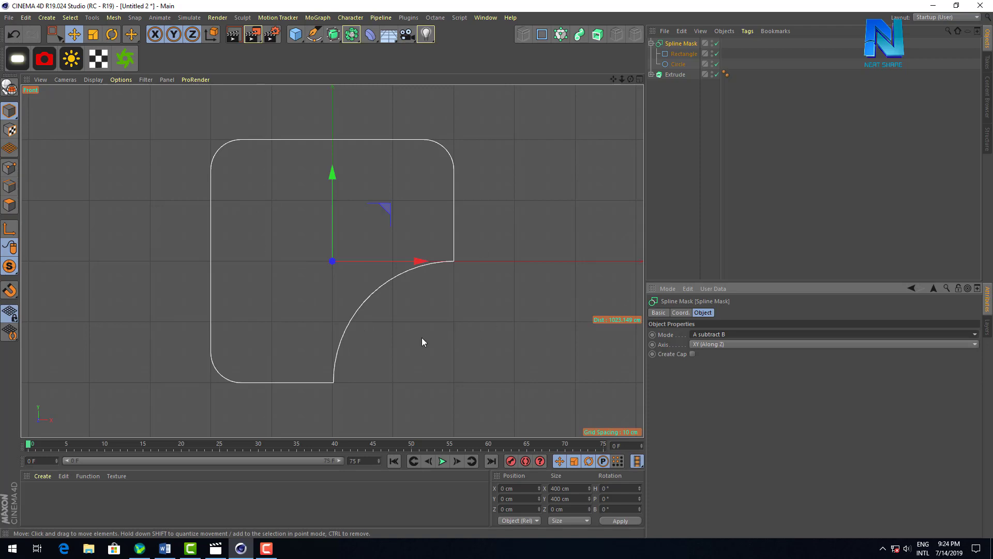
click(651, 42)
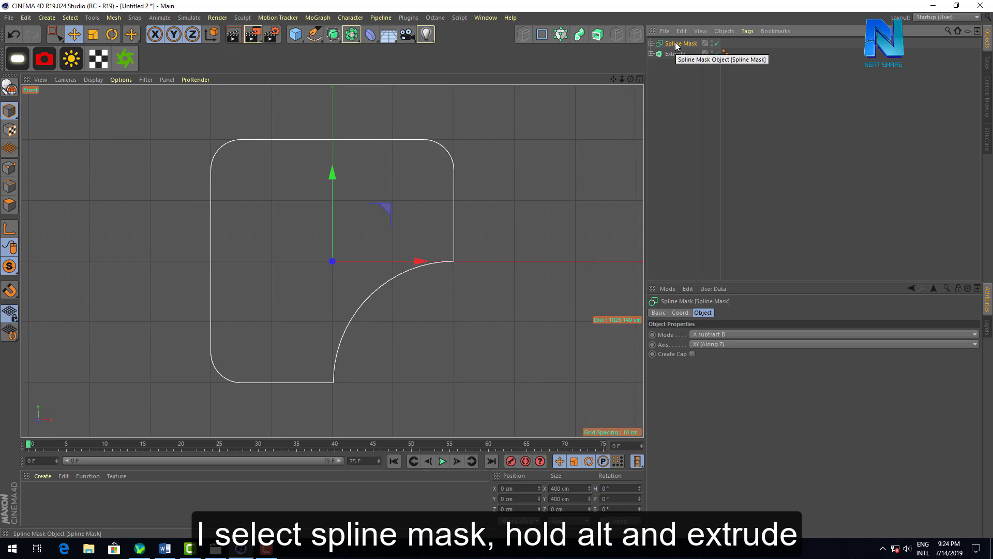
Extrude the Spline Mask as Extrude.1, turn Viewport Solo off, and start renaming Extrude.1
alt+click(597, 35)
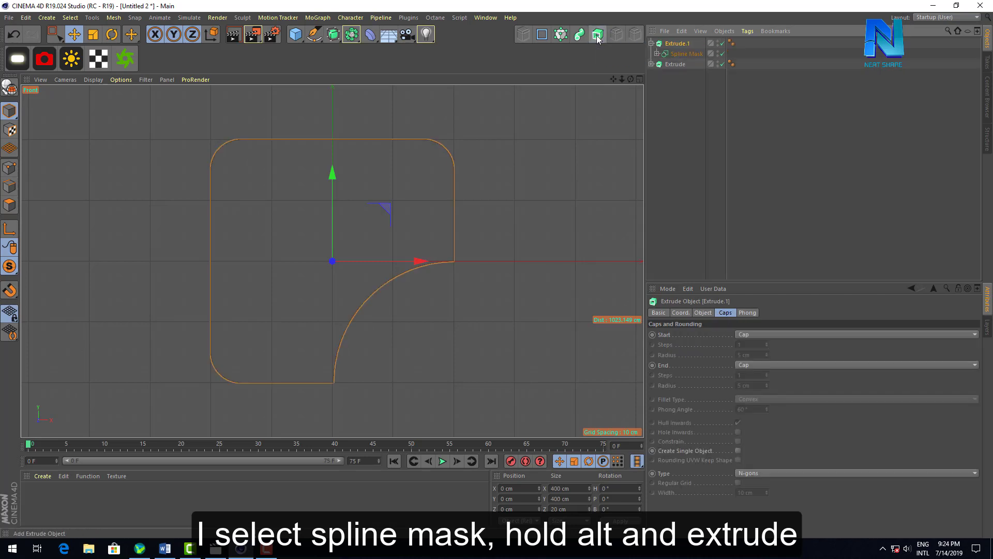
drag(11, 271, 68, 282)
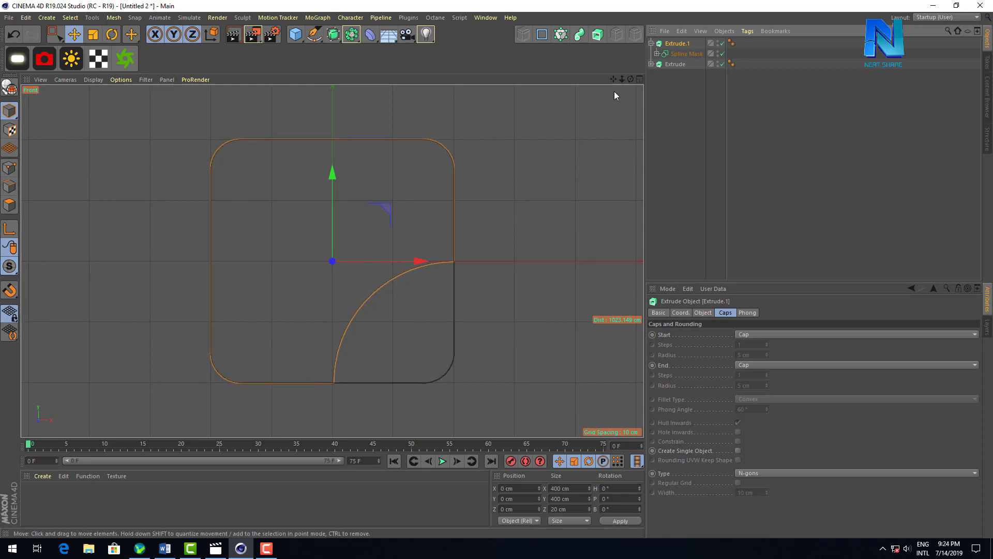
click(640, 80)
click(329, 81)
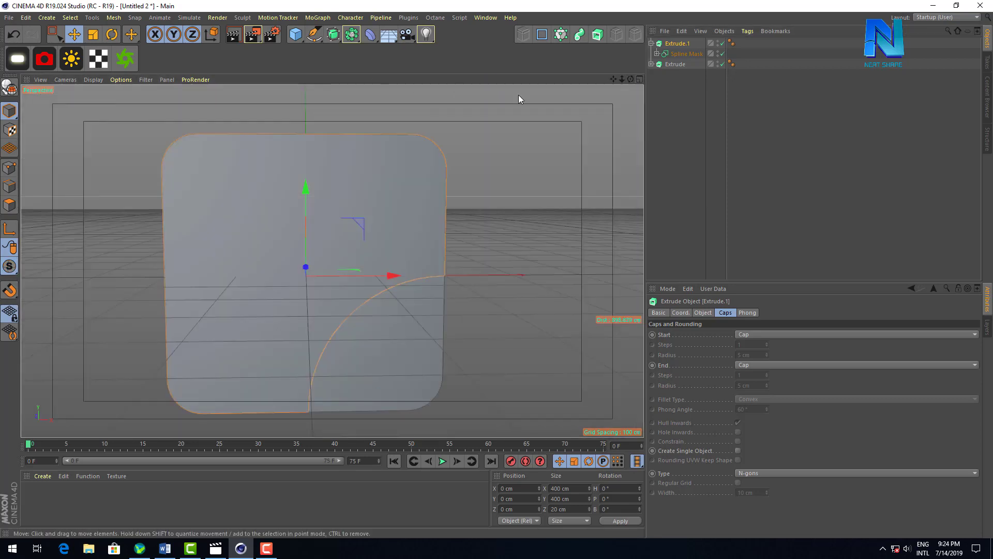
drag(630, 80, 595, 90)
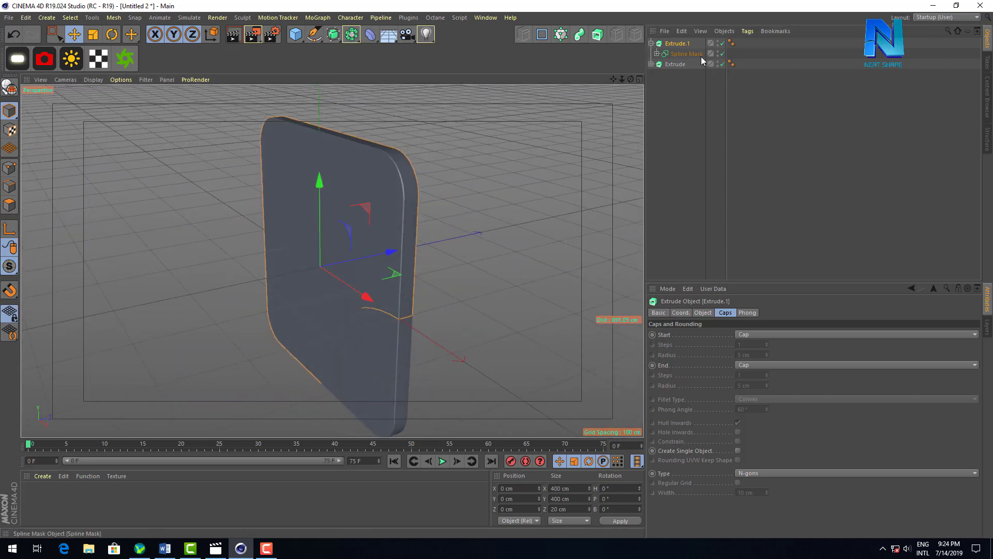
double_click(679, 44)
text(spline mask)
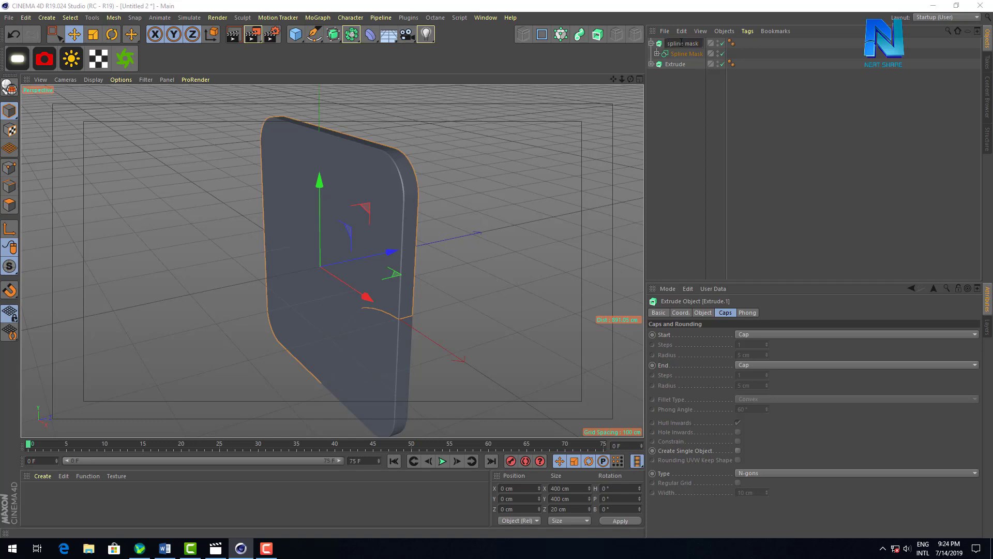
Name the new extrude 'spline mask' and move it along Z to −23.132 cm
key(Return)
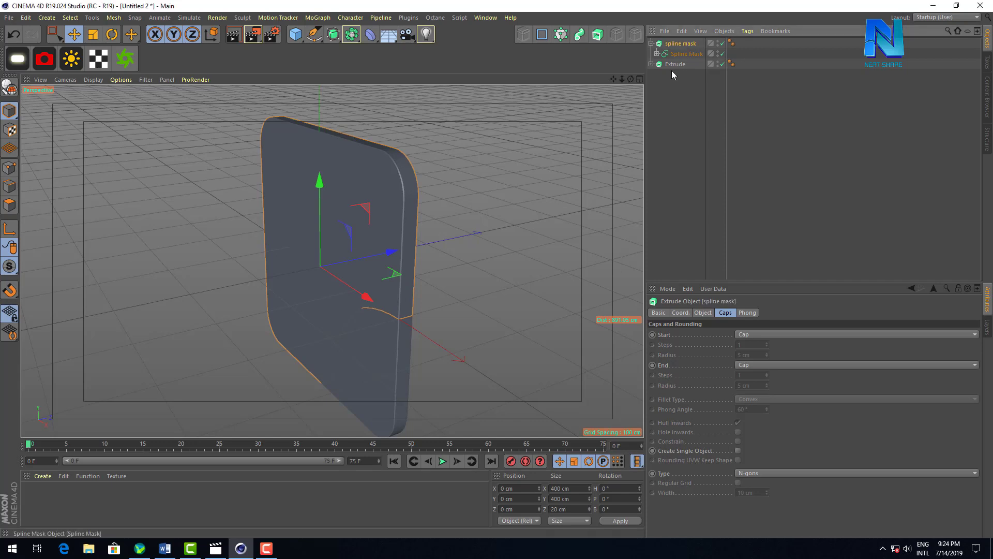
click(640, 80)
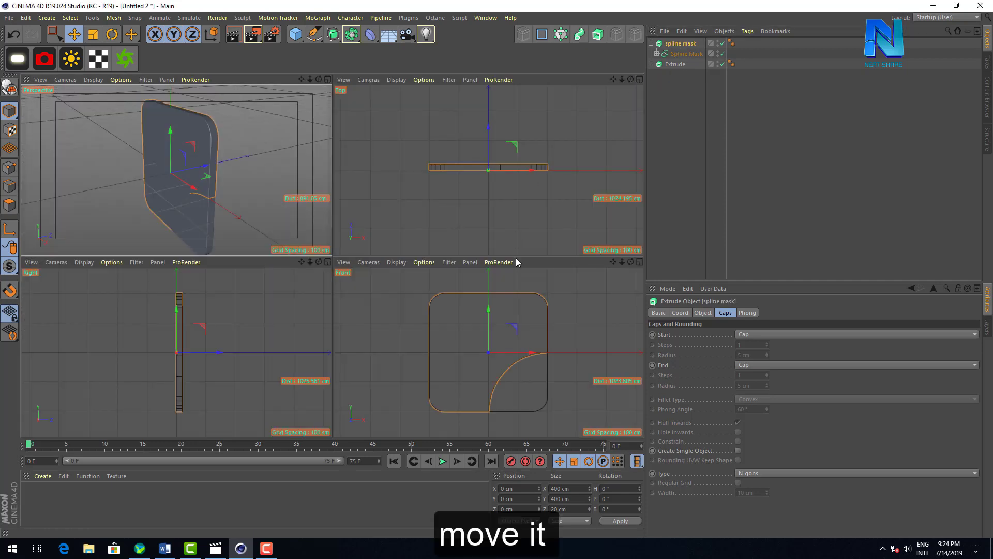
scroll(483, 160, up, 5)
drag(495, 151, 496, 164)
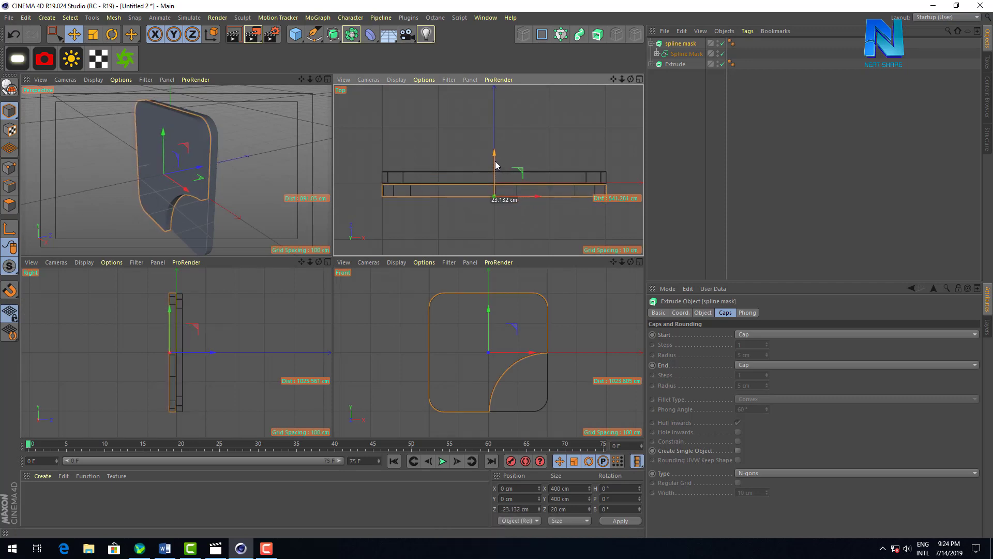
click(327, 79)
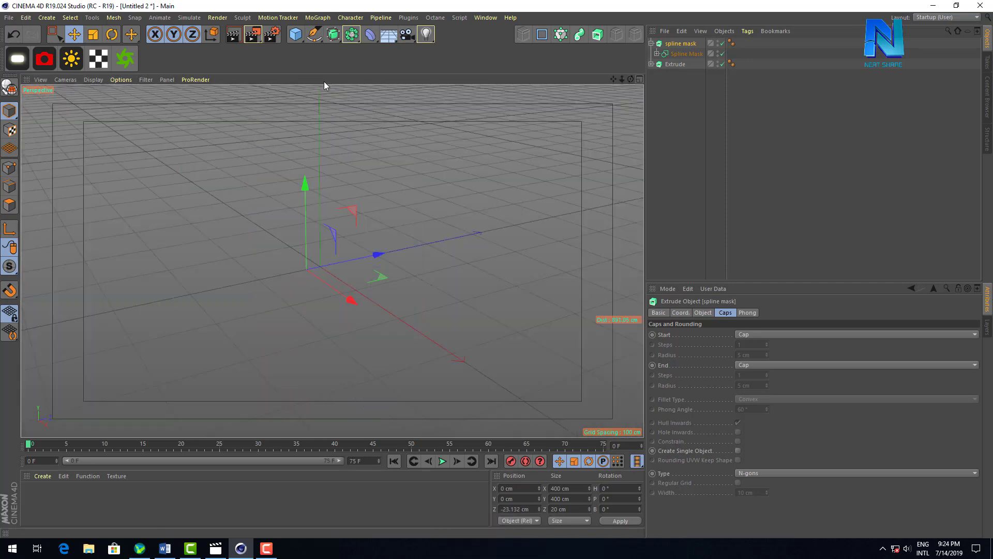
drag(630, 80, 569, 86)
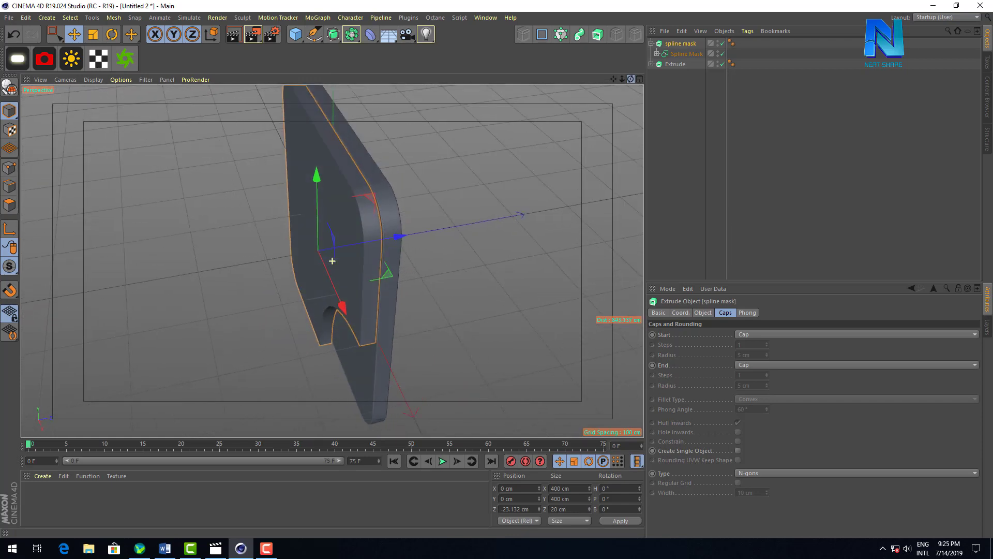
drag(630, 79, 639, 86)
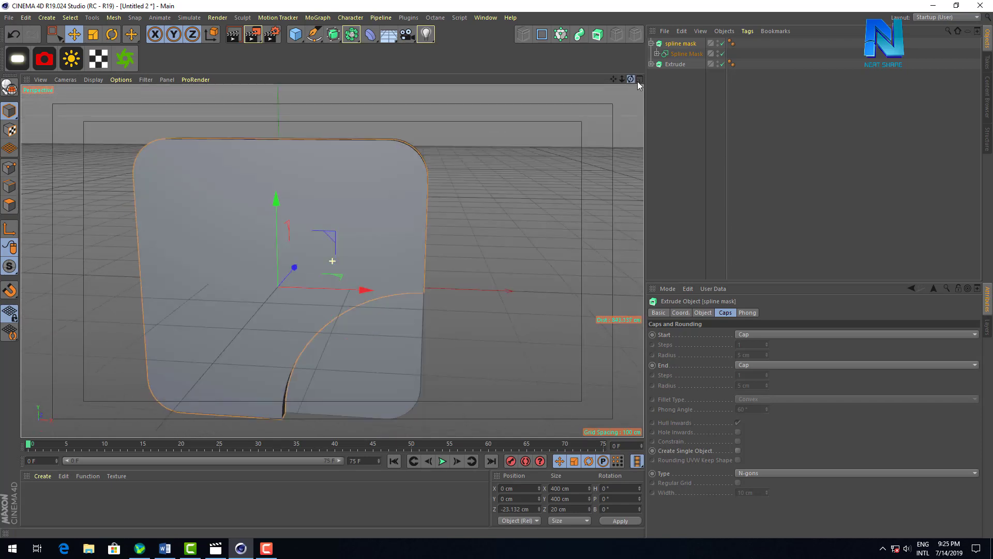
Give the spline mask extrude 1 cm Fillet Caps on both start and end, then inspect its edges
click(761, 335)
click(755, 376)
click(755, 365)
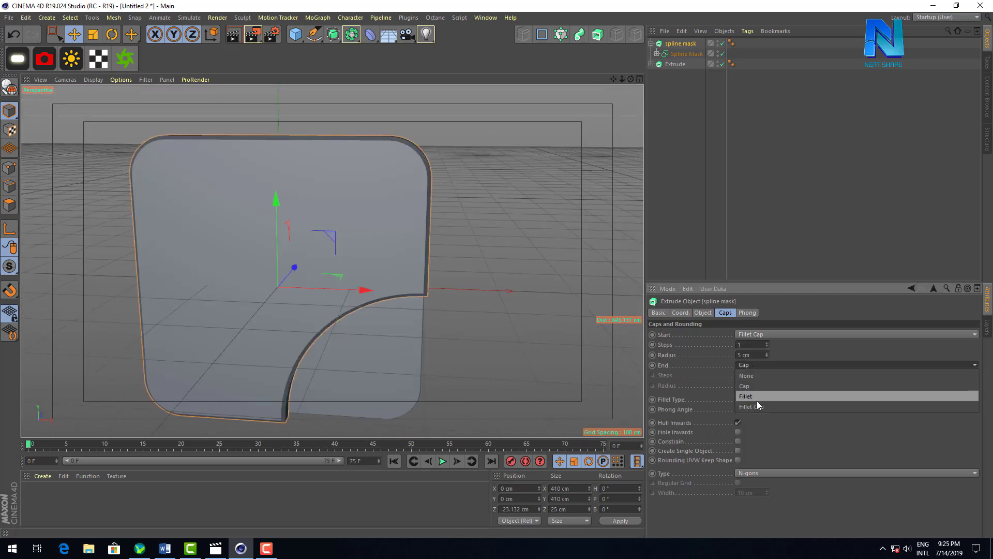
click(756, 405)
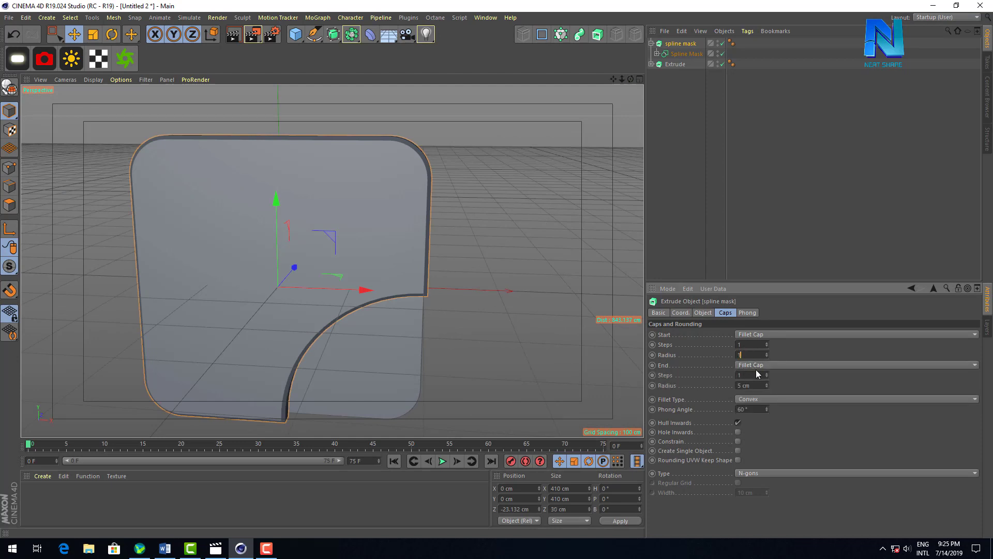
text(1)
key(Return)
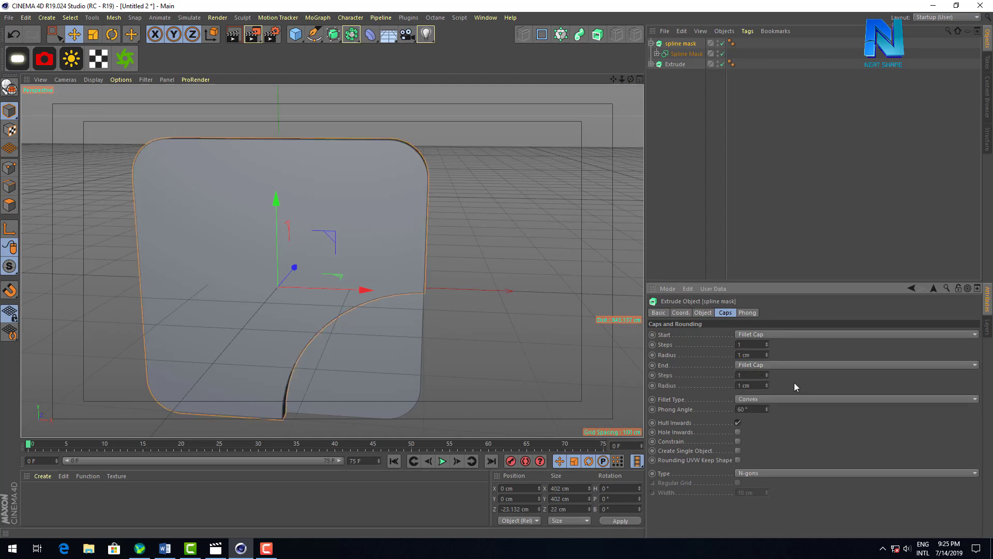
click(564, 219)
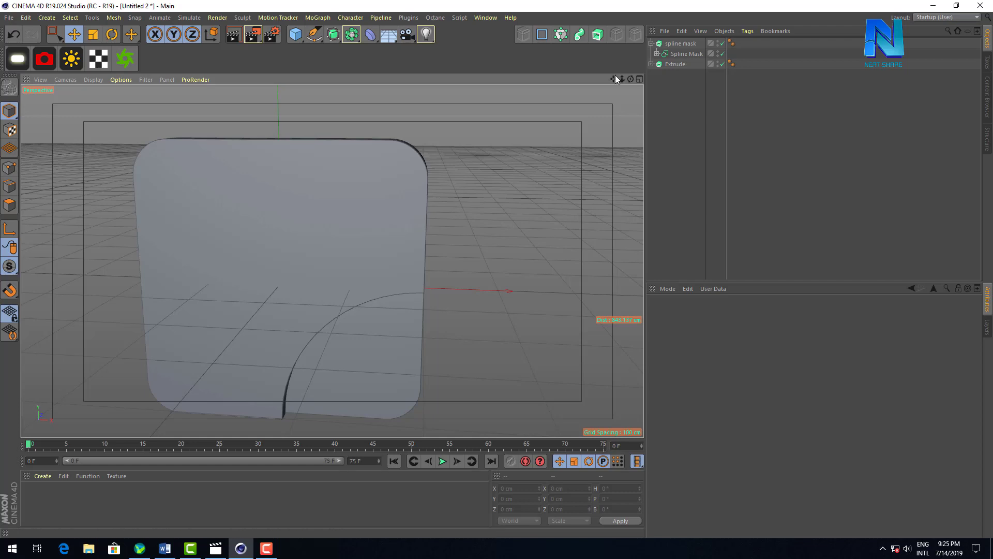
drag(628, 86, 595, 93)
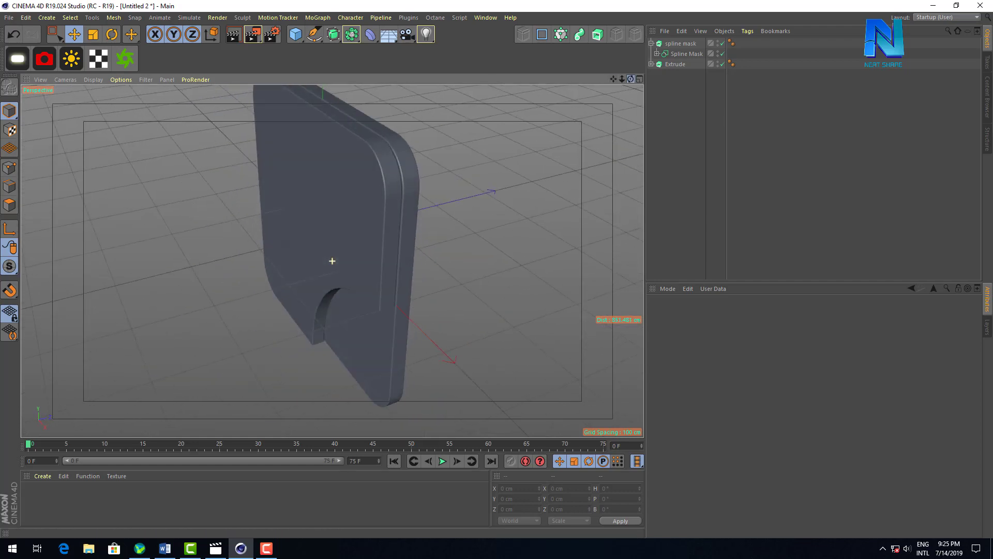
drag(332, 261, 383, 68)
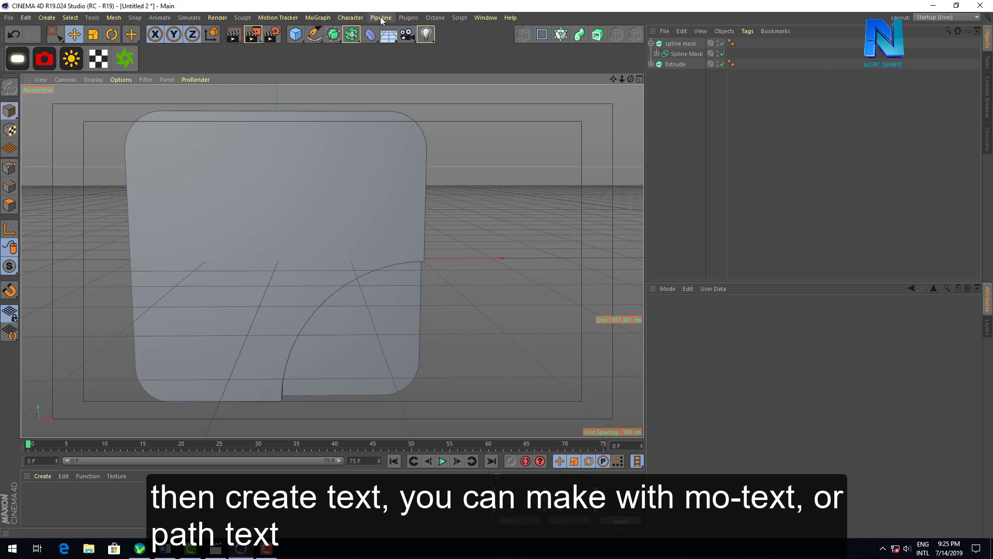
Add a Text spline from the spline primitives and move it left across the panel
click(318, 17)
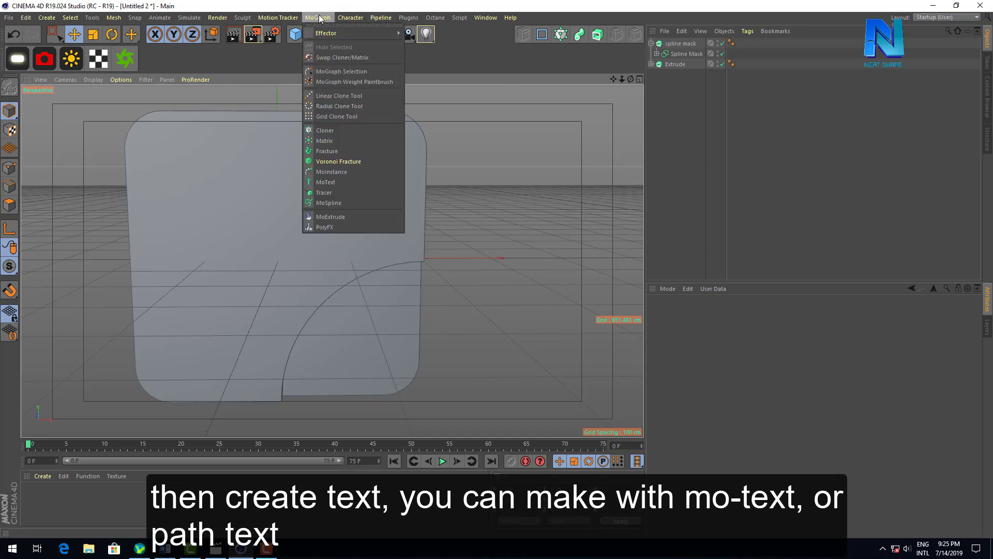
click(290, 57)
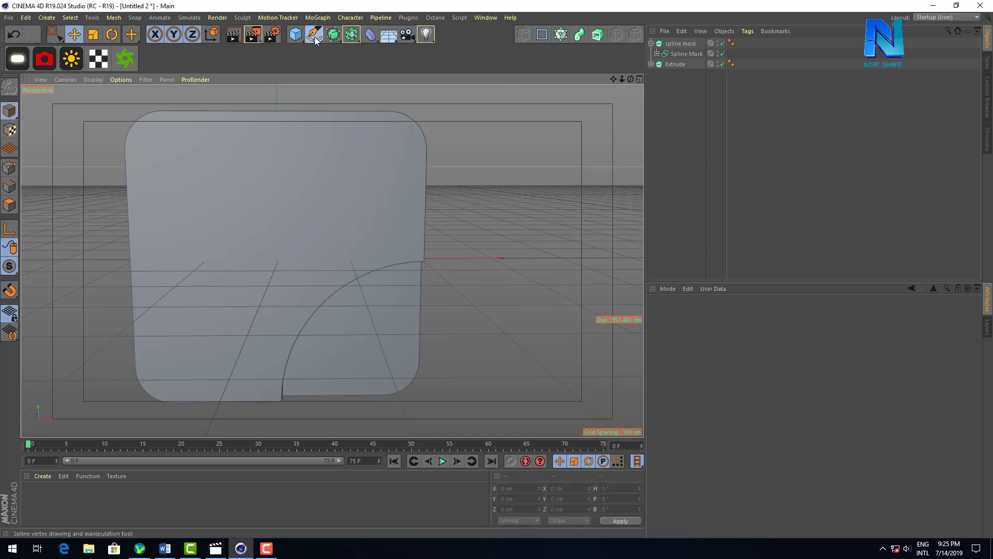
drag(314, 34, 502, 67)
click(501, 68)
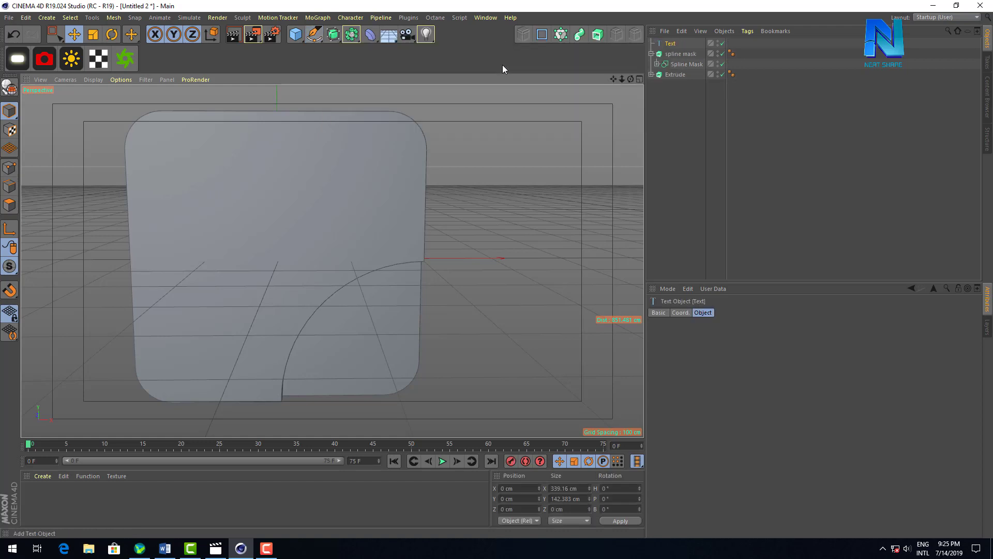
drag(369, 257, 277, 244)
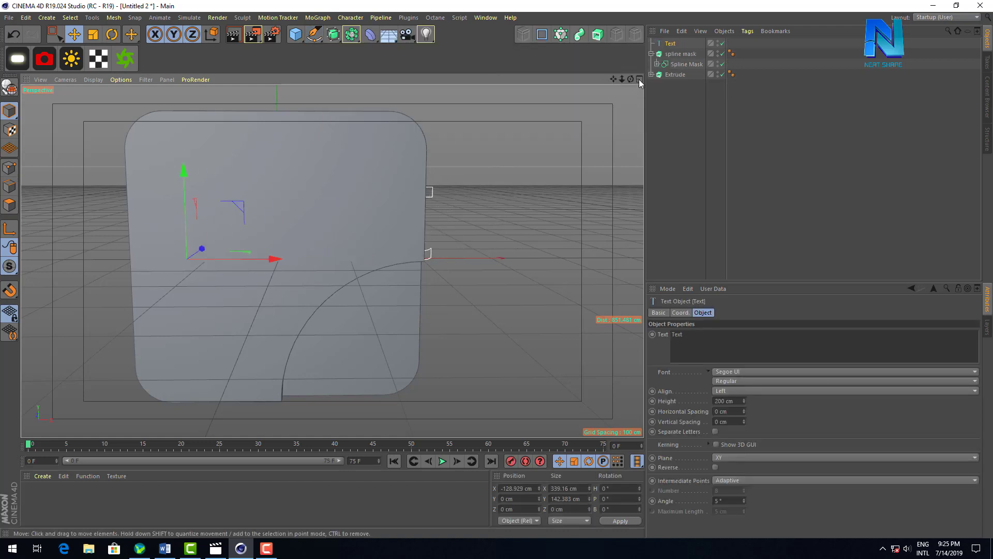
Change the text to TV and show the scene in the four-view layout
drag(684, 334, 605, 325)
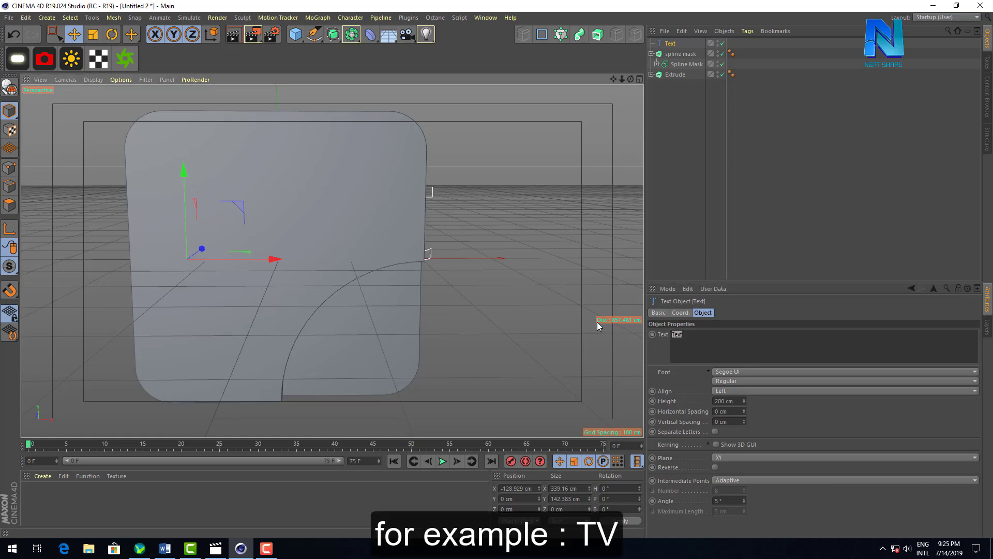
key(t)
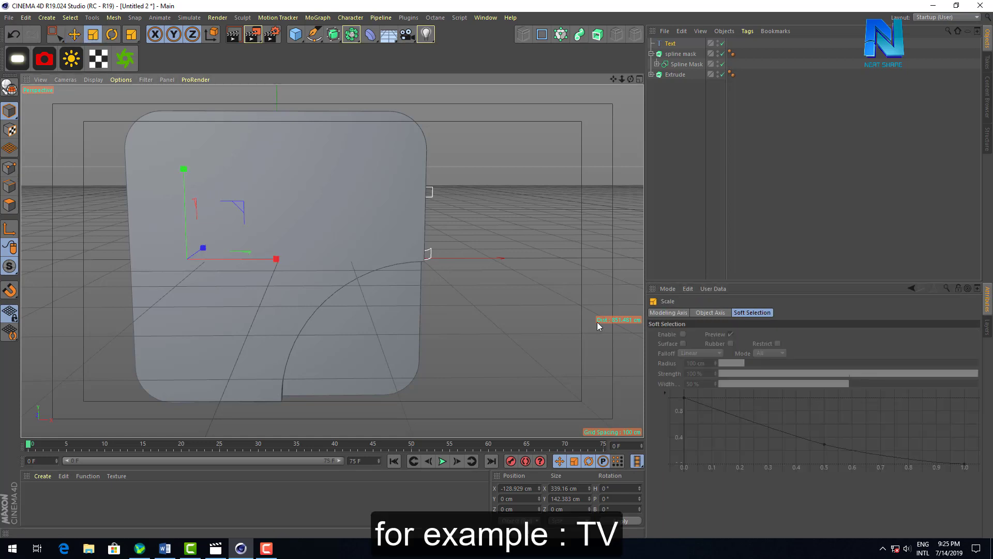
click(778, 170)
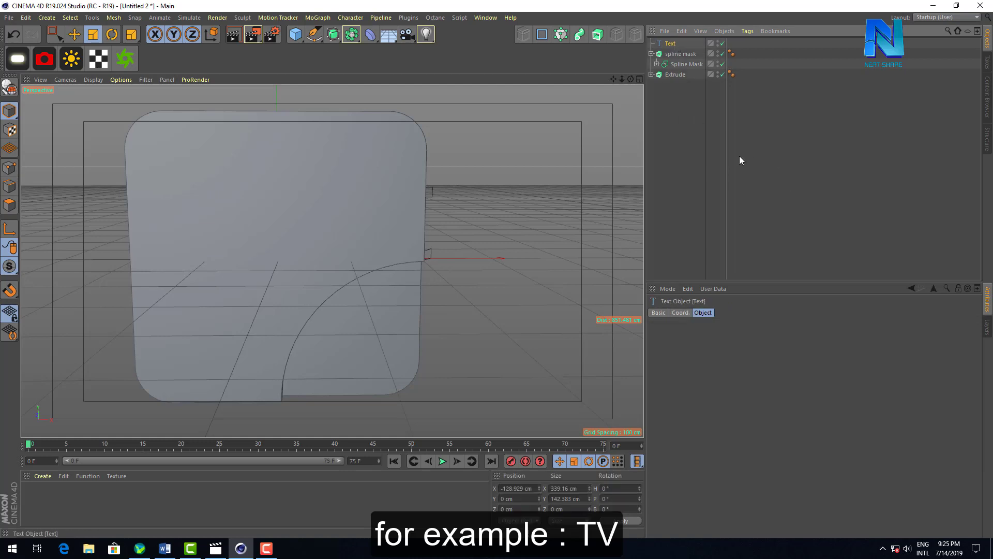
click(670, 44)
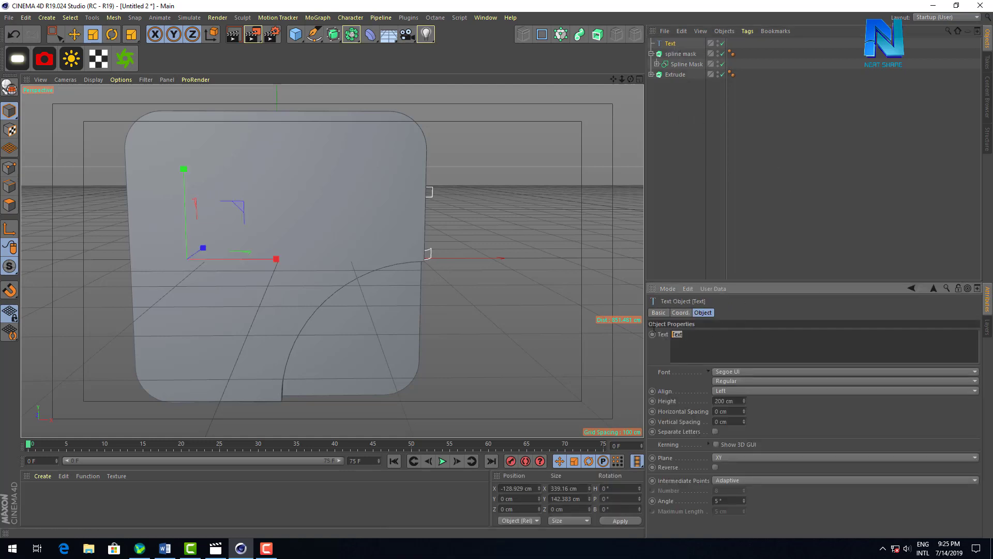
click(722, 219)
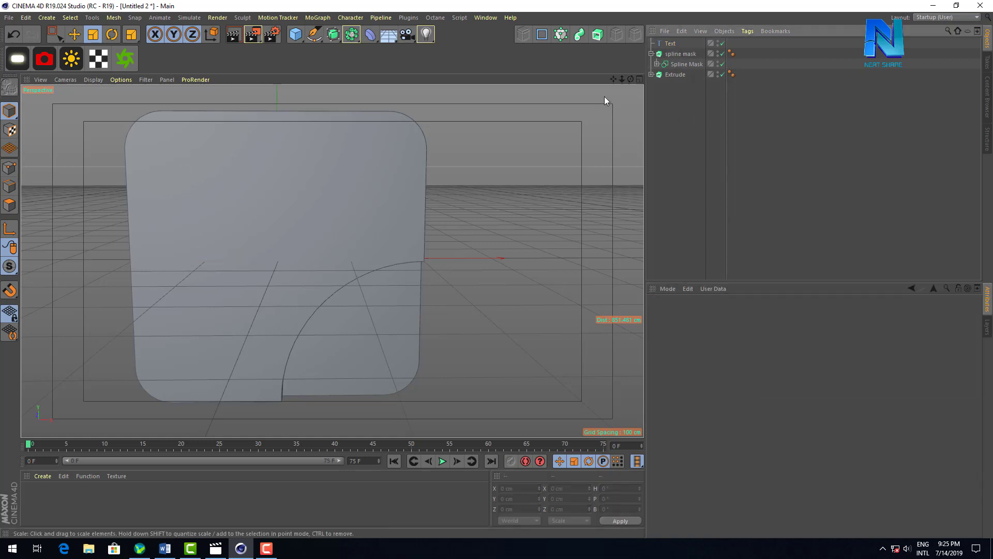
click(638, 80)
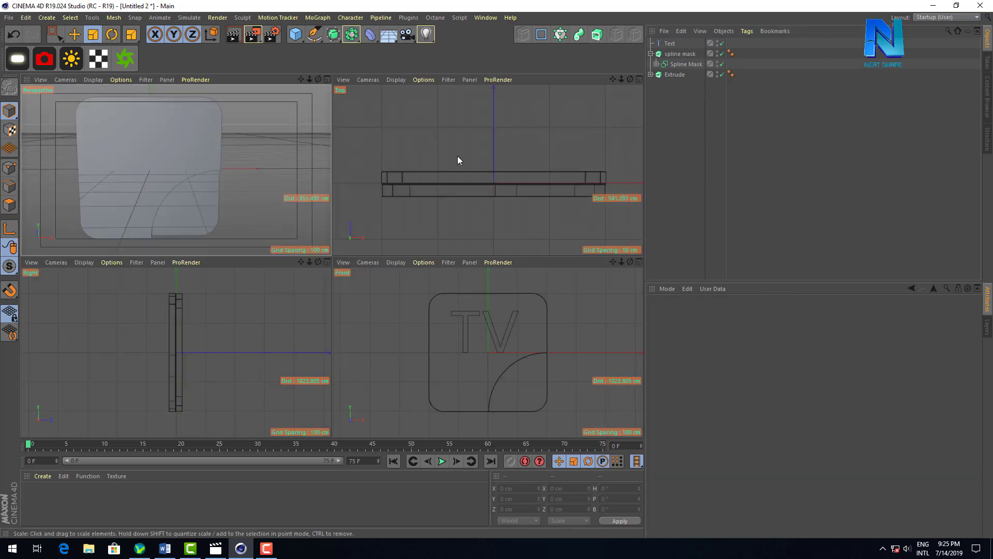
Move the TV text forward in front of the panel to Z −50.701 cm
scroll(457, 160, down, 5)
scroll(473, 146, down, 3)
scroll(473, 146, up, 3)
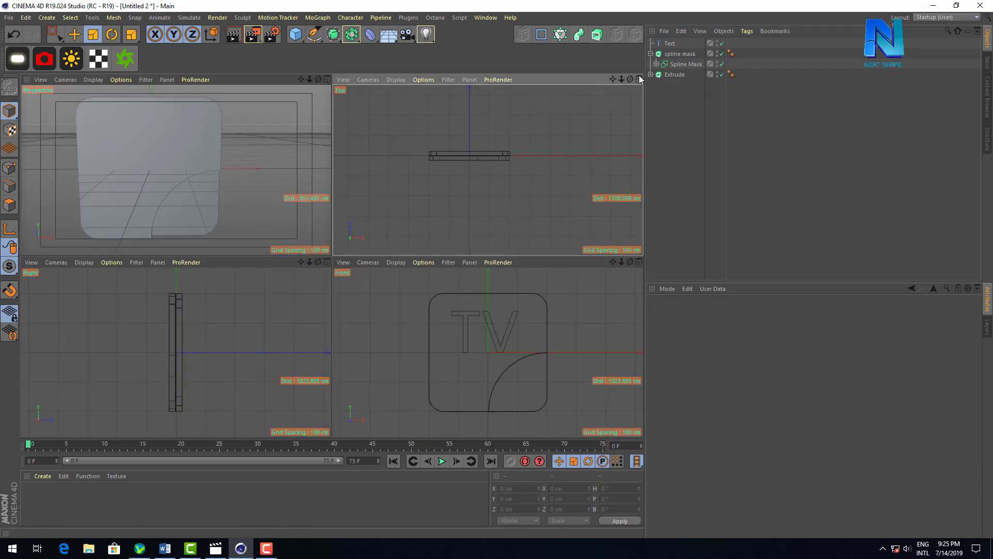
click(673, 45)
scroll(444, 154, up, 4)
key(e)
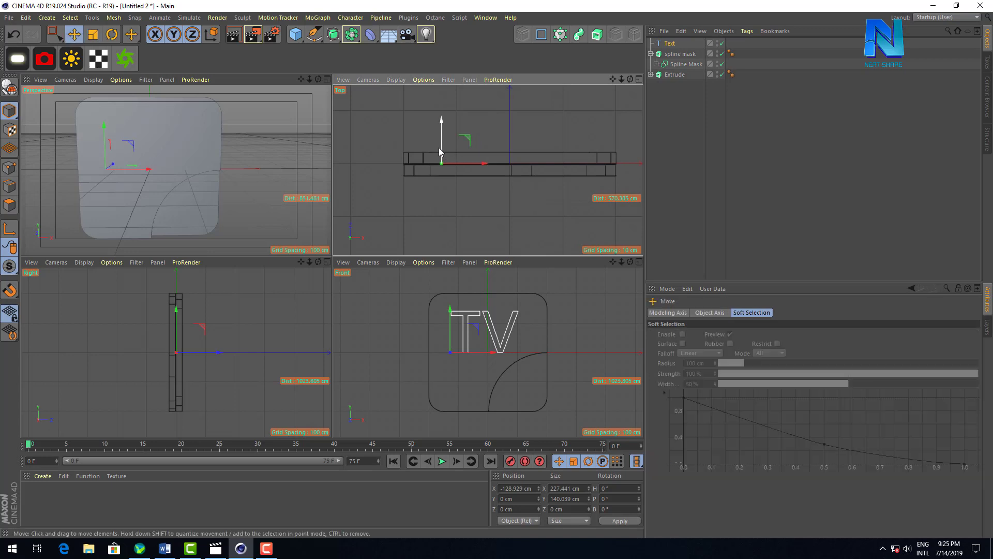
mouse_move(445, 150)
mouse_down()
mouse_move(446, 176)
mouse_move(392, 180)
mouse_up()
scroll(453, 201, up, 4)
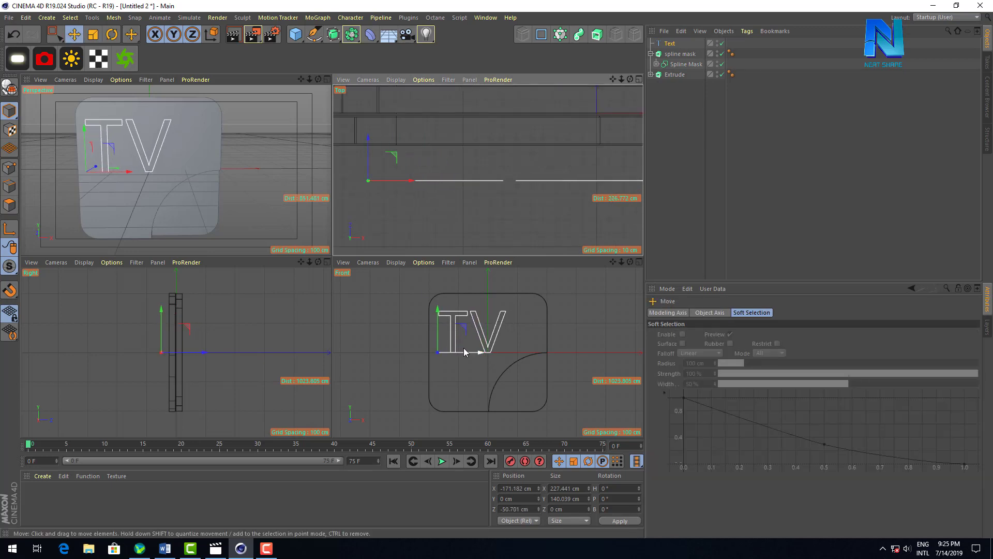
Set the TV font to Segoe UI Black, nudge it left, and orbit the maximized Perspective view
click(674, 44)
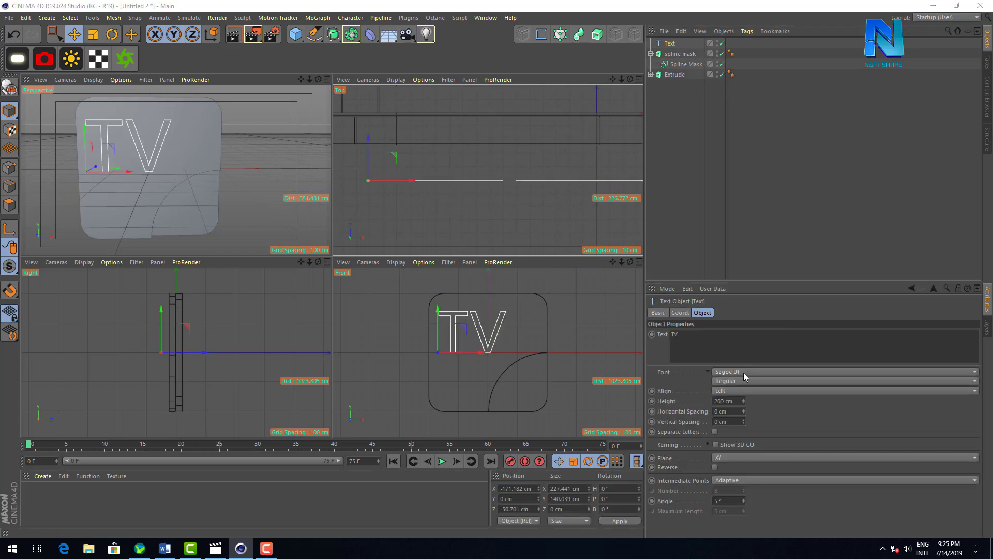
click(744, 371)
click(745, 381)
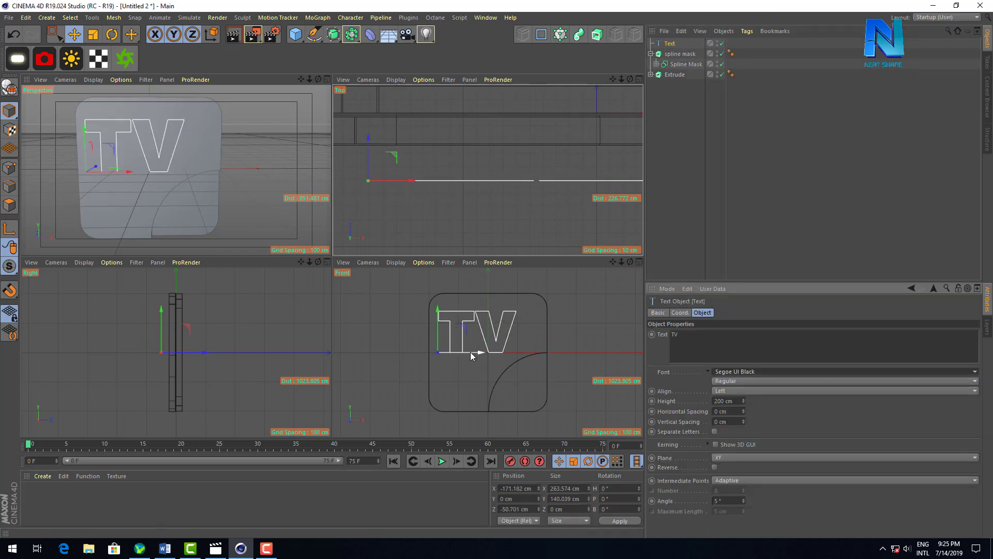
drag(470, 352, 465, 353)
click(327, 80)
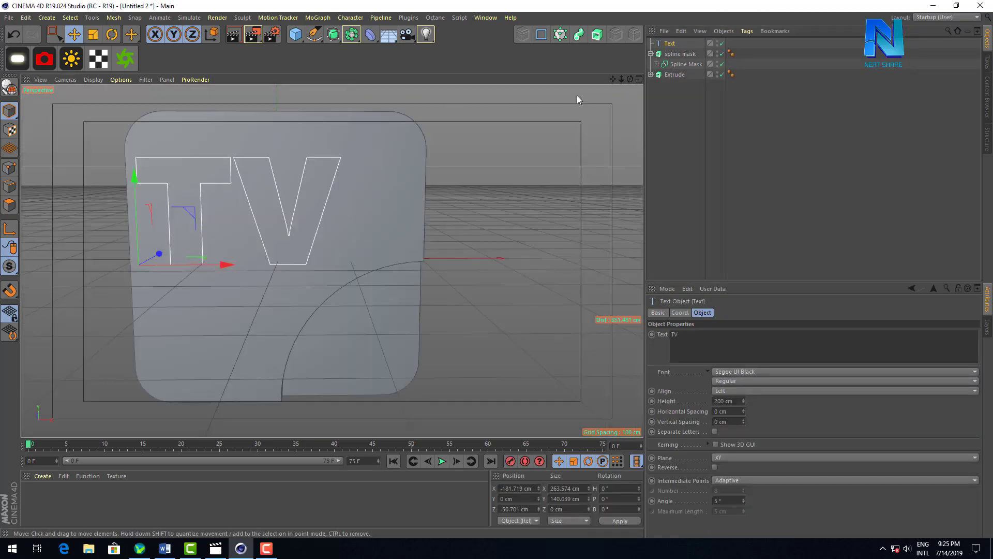
drag(634, 77, 637, 76)
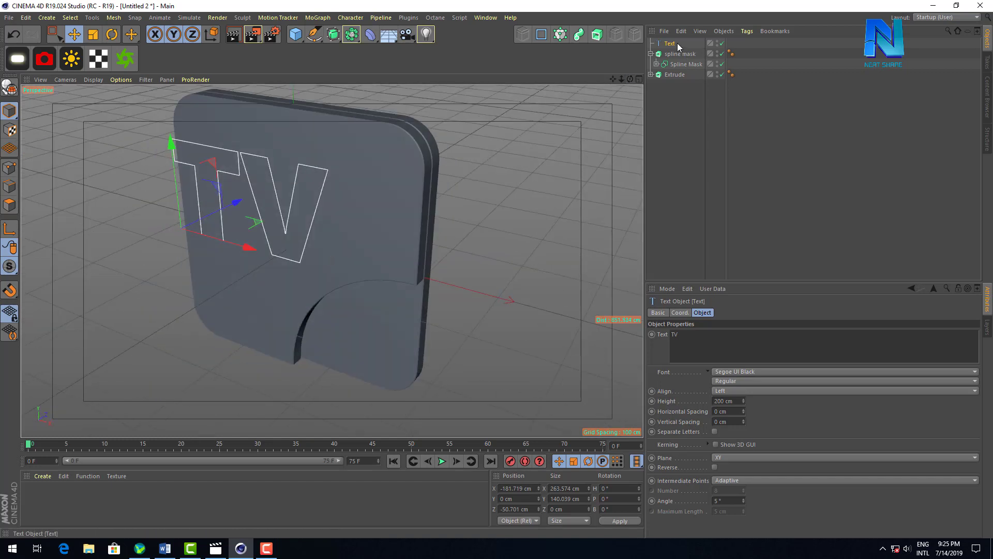
Extrude the TV text and give it Fillet Caps on both start and end
alt+click(595, 37)
drag(258, 254, 262, 253)
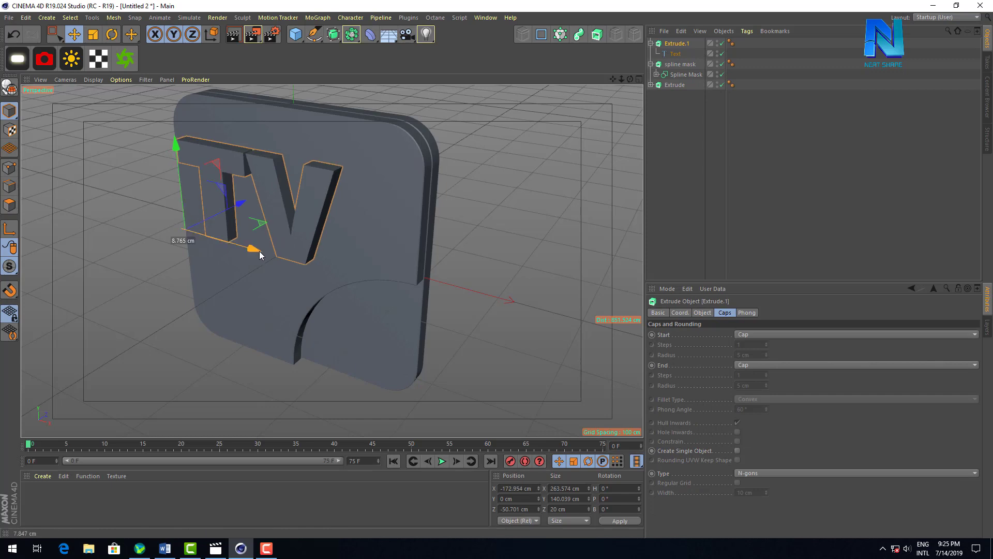
click(793, 335)
click(778, 374)
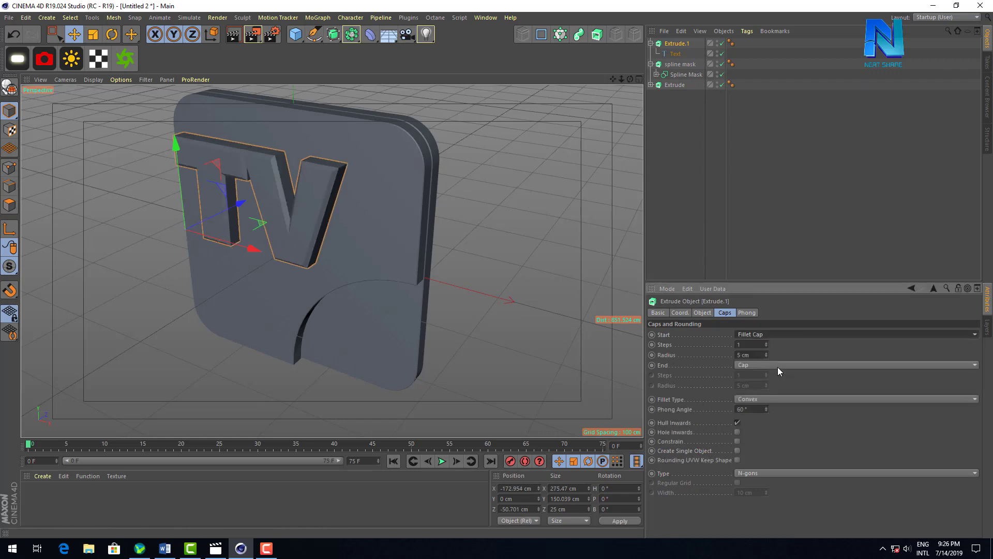
click(768, 405)
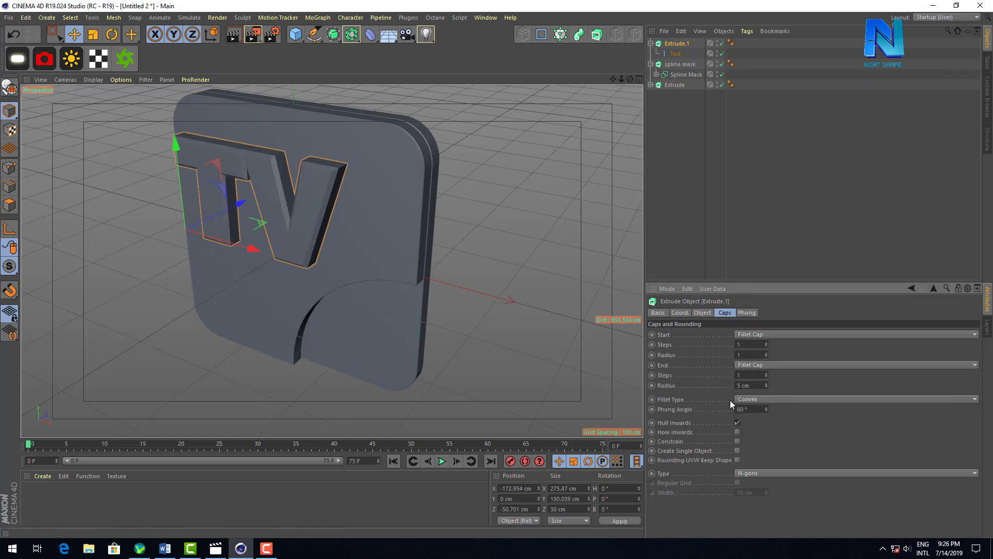
Set the fillet cap radius to 1 cm and orbit to a near-front view
double_click(755, 385)
text(1)
key(Return)
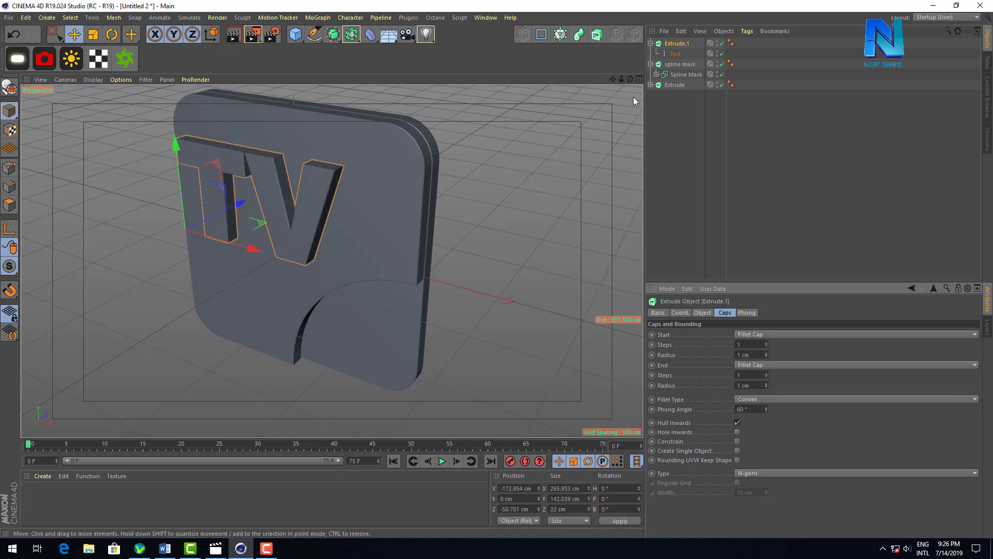
drag(630, 79, 594, 88)
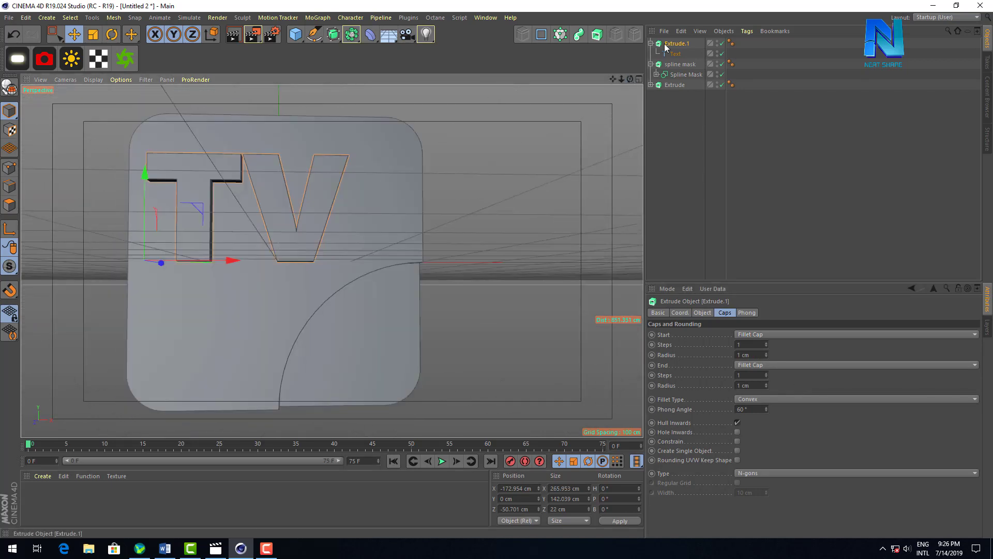
drag(679, 45, 677, 37)
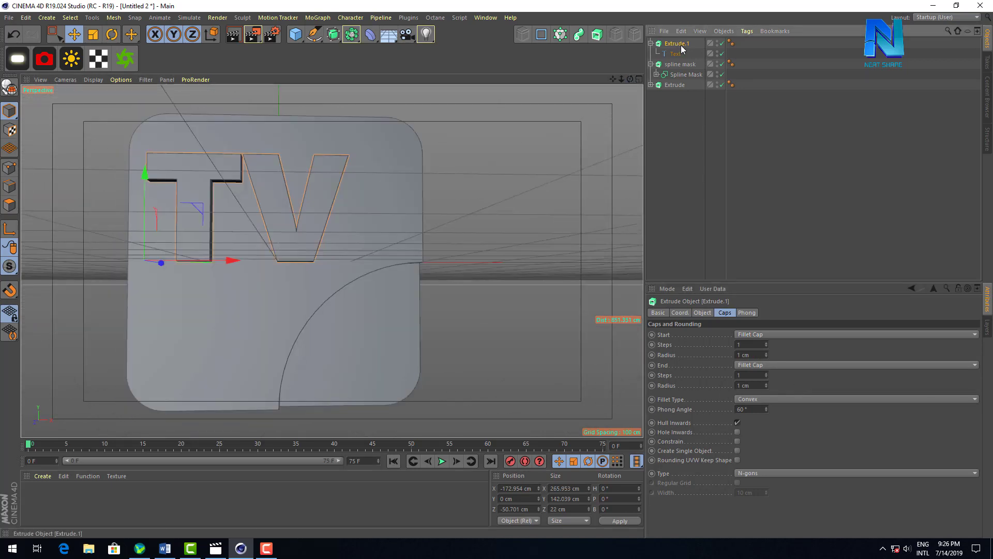
double_click(680, 44)
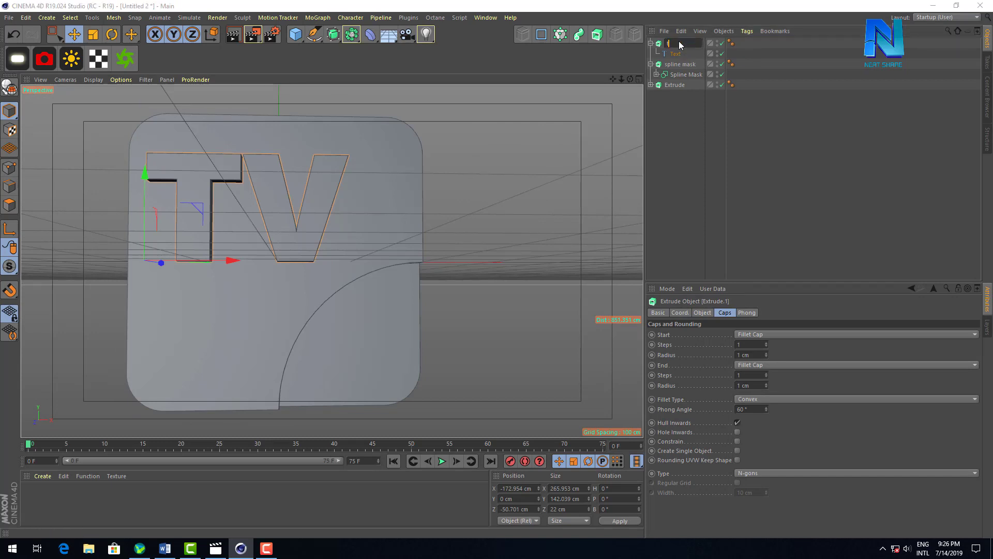
Rename the letters' extrusion to tv, duplicate it, and move the copy down-right
text(v)
key(Return)
drag(679, 88, 668, 42)
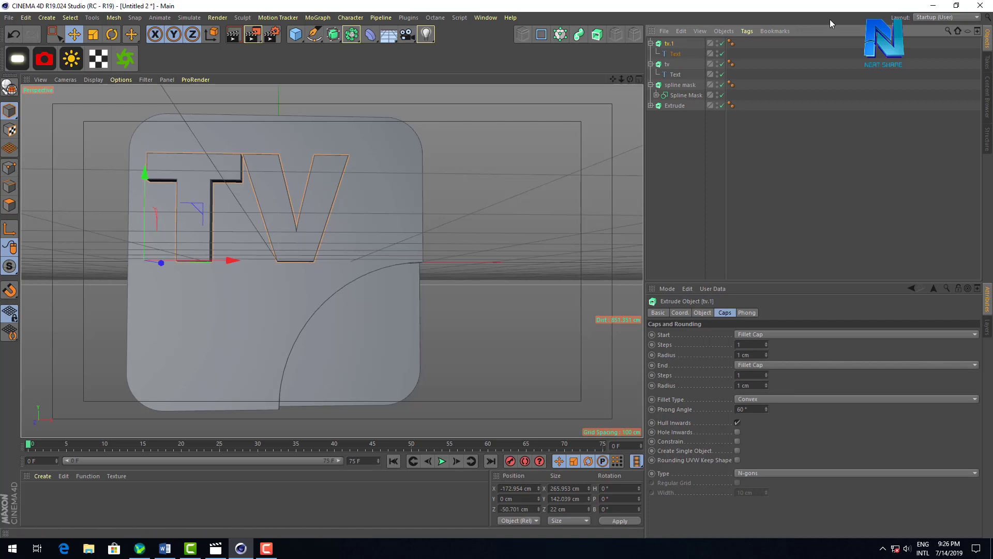
mouse_move(208, 265)
mouse_down()
mouse_move(316, 267)
mouse_move(315, 393)
mouse_move(315, 373)
mouse_up()
Scale the copy tv.1 down small and settle it in the board's lower-right corner
key(t)
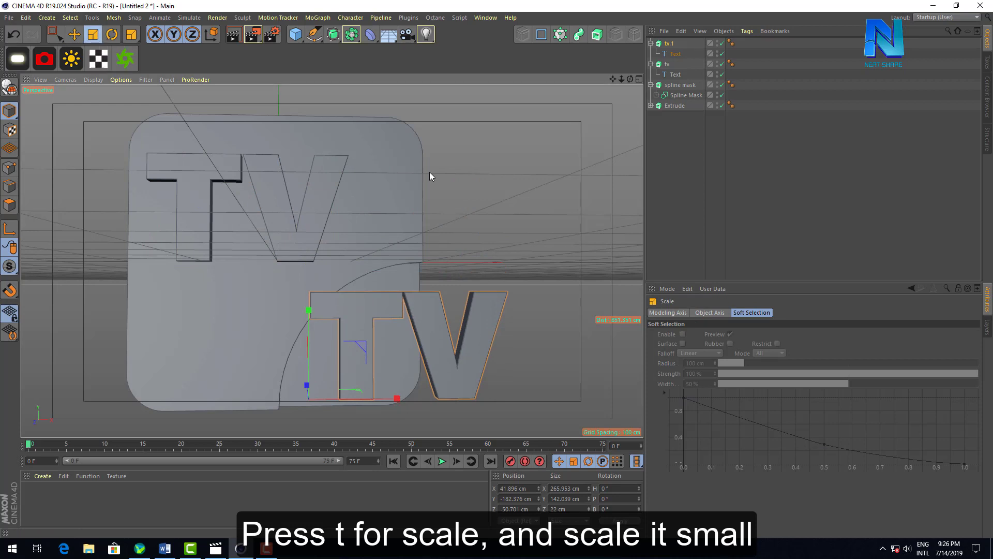
drag(518, 253, 402, 394)
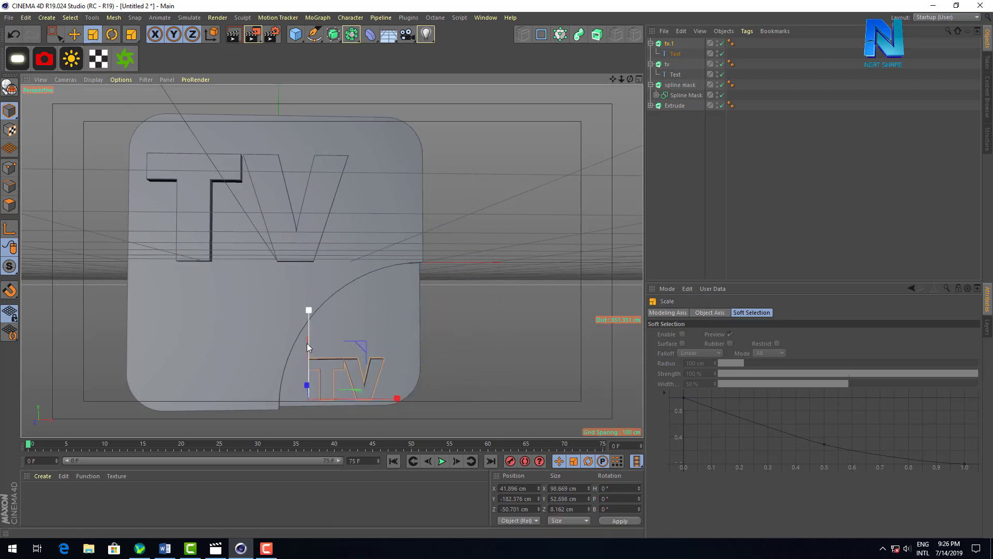
key(e)
drag(309, 325, 309, 331)
drag(390, 399, 384, 401)
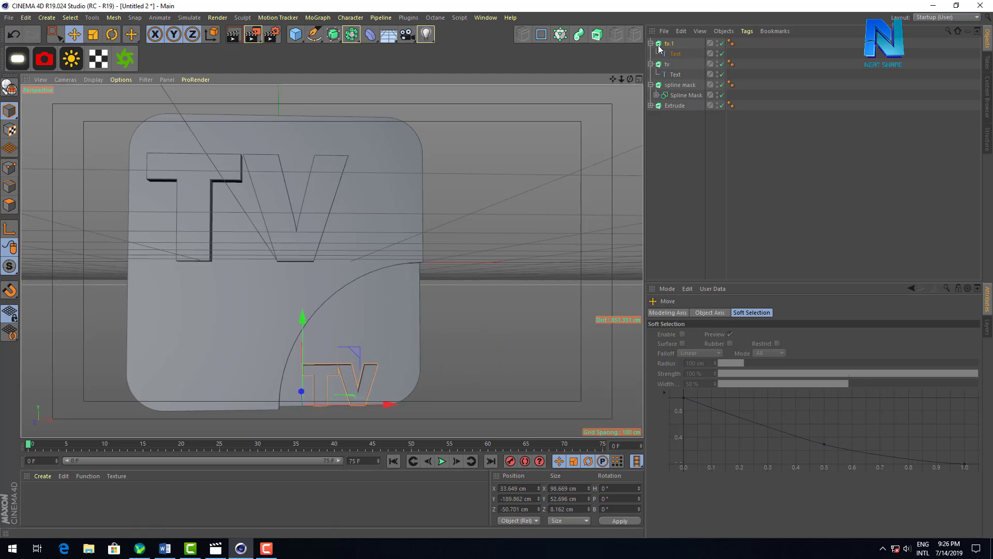
click(675, 53)
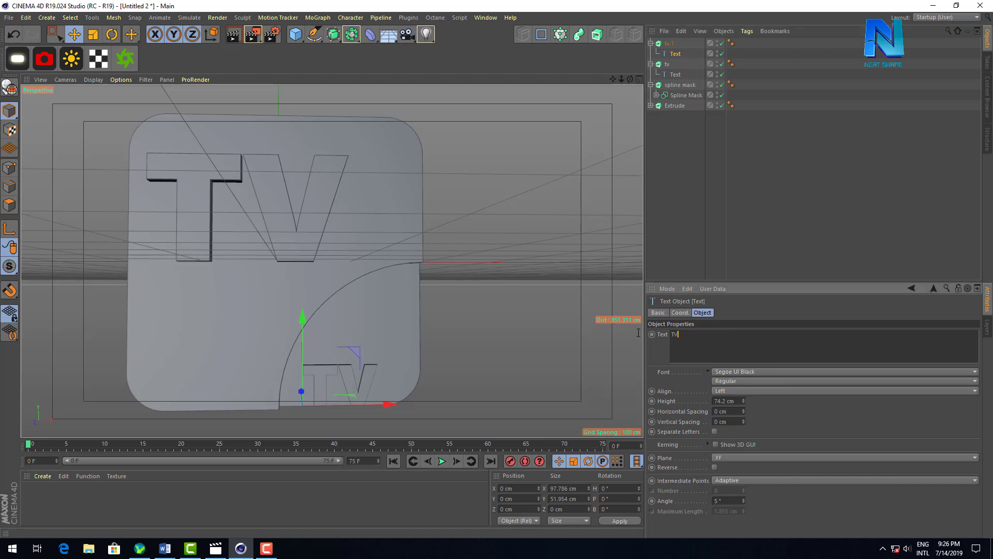
Replace the corner copy's TV wording with FB
double_click(675, 334)
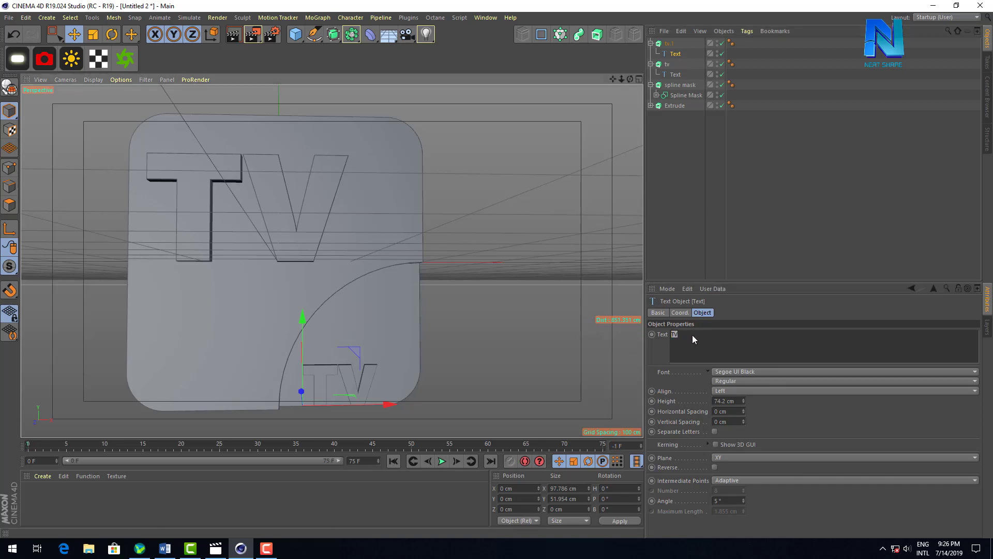
key(BackSpace)
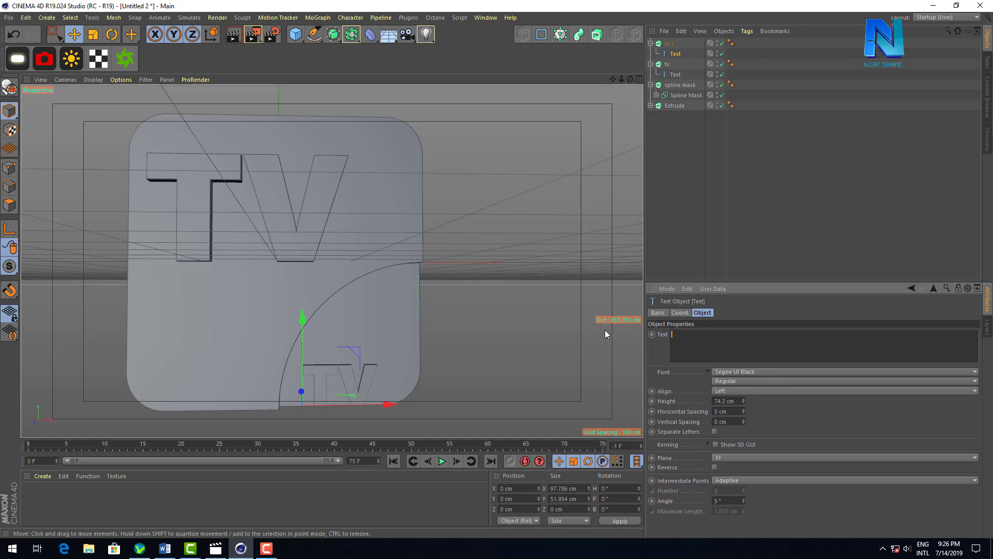
text(FB)
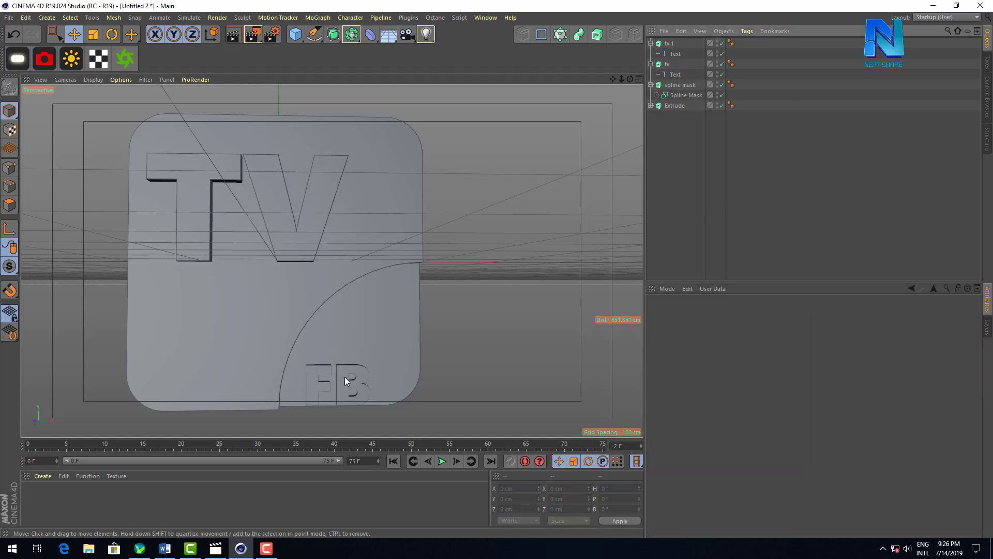
click(344, 376)
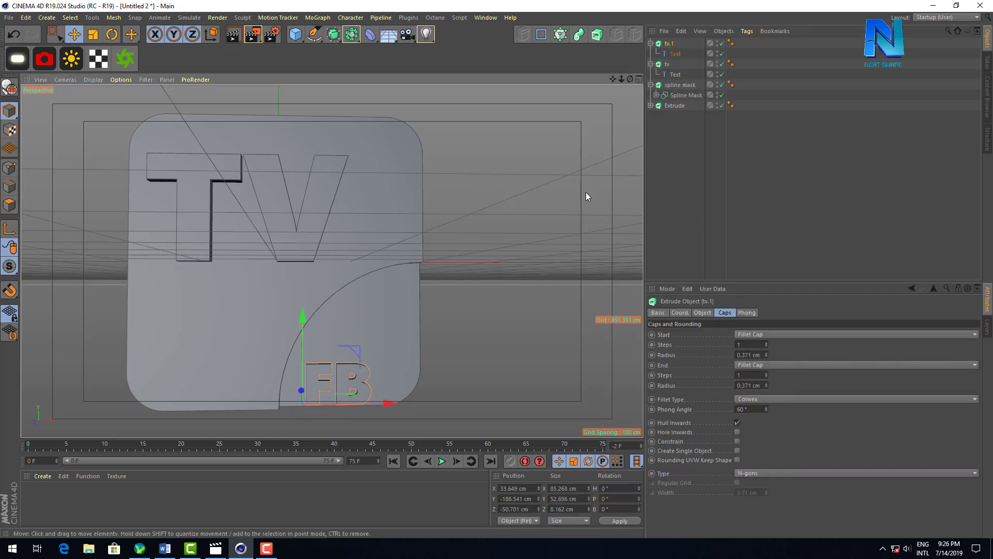
click(589, 174)
Collapse tv.1, check the reference video, and expand the board's extrusion
drag(630, 79, 632, 77)
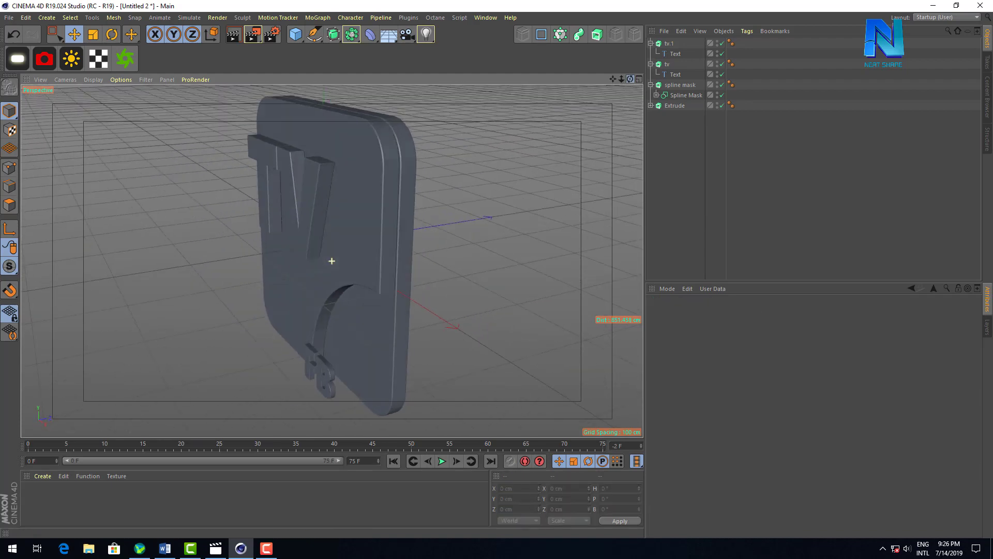
click(650, 44)
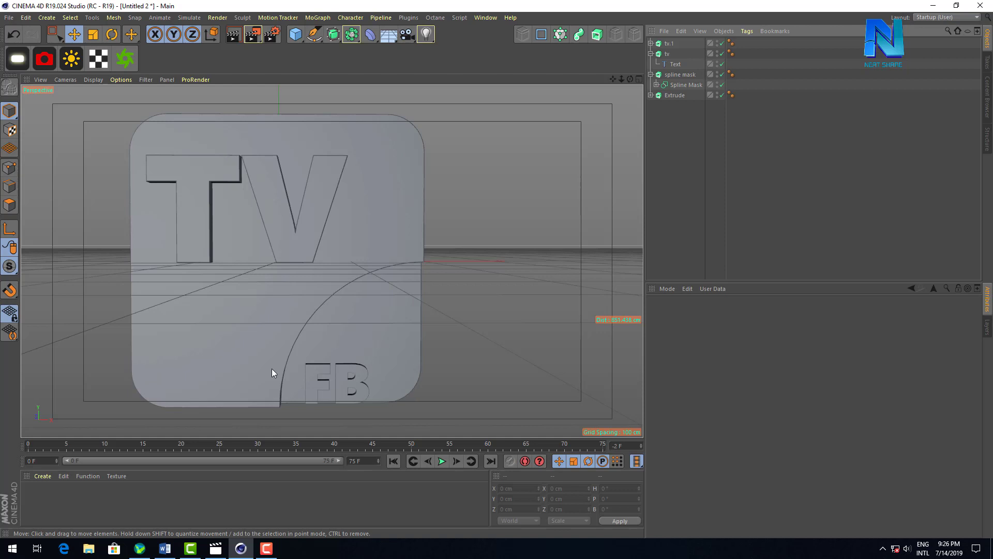
click(227, 555)
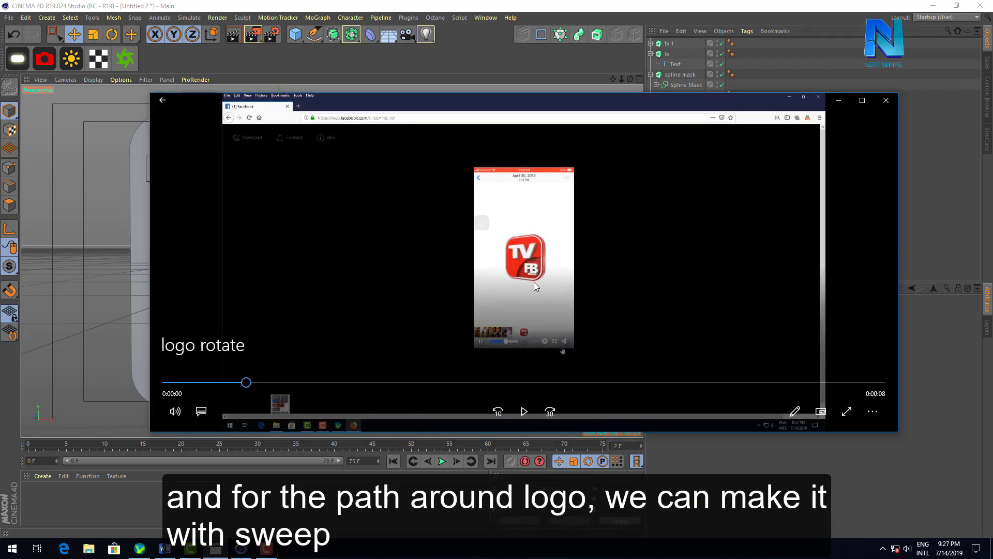
click(839, 100)
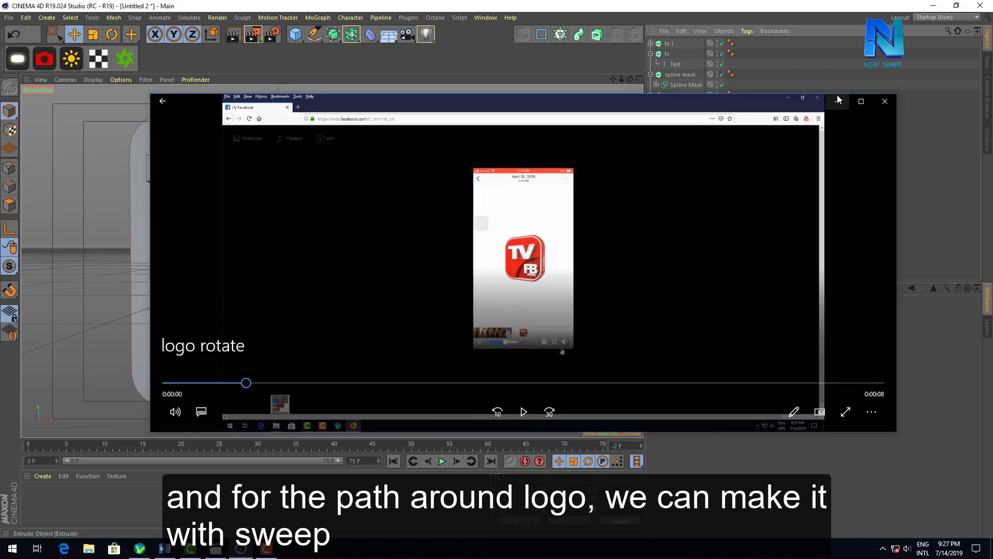
click(651, 96)
Copy the board's rounded Rectangle out of its Extrude to the top level
click(680, 106)
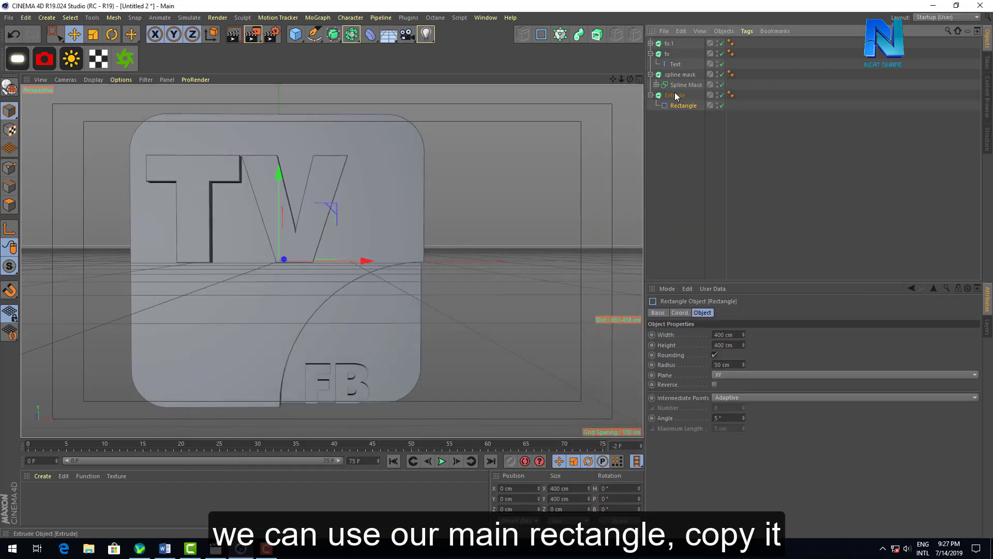
ctrl+drag(679, 106, 680, 91)
ctrl+drag(671, 41, 671, 41)
click(658, 106)
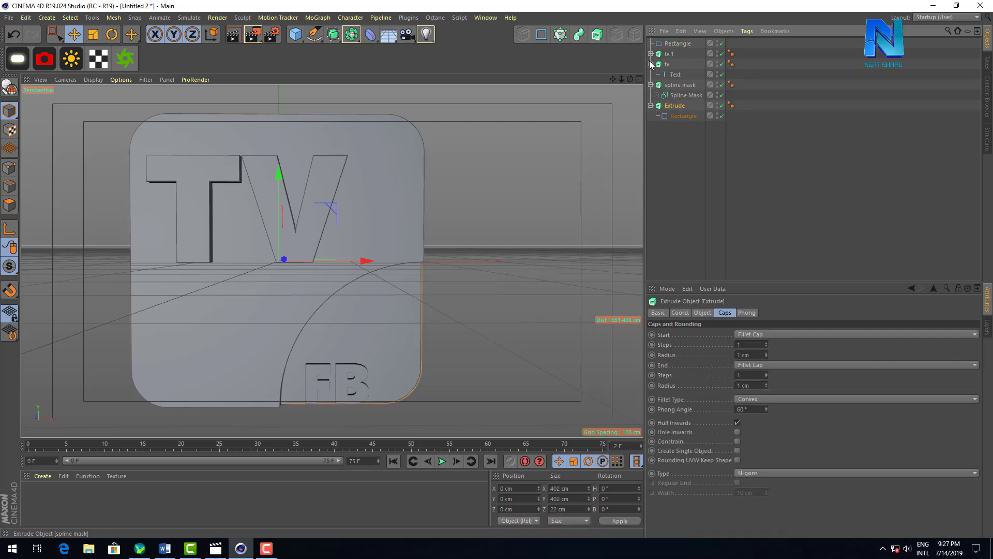
click(668, 43)
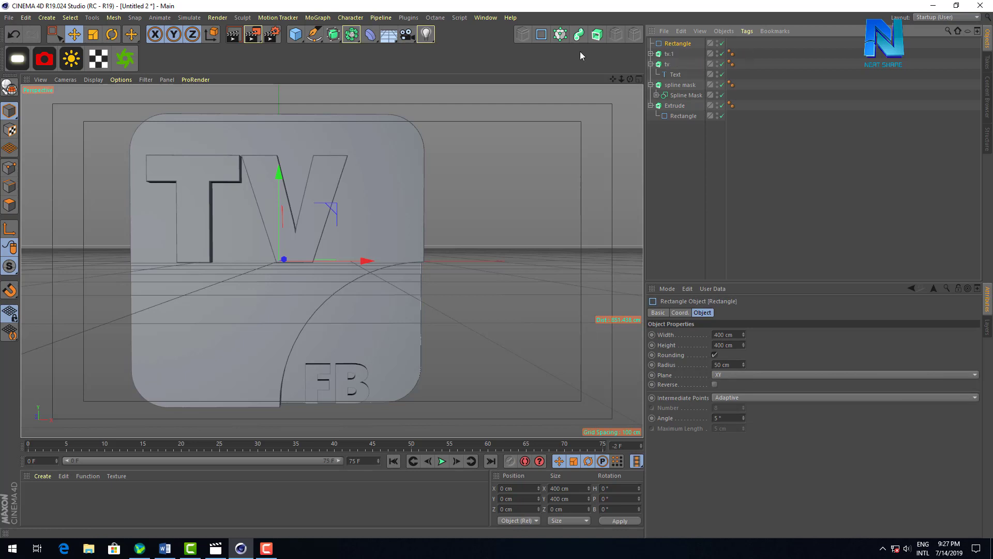
Put the copied rectangle under a new Sweep and duplicate it as the profile
click(333, 35)
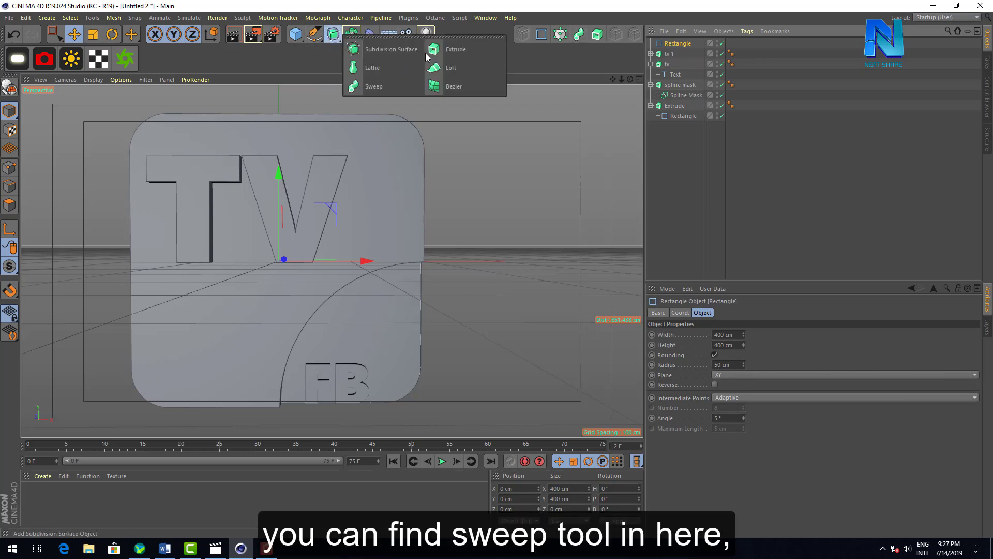
alt+click(381, 83)
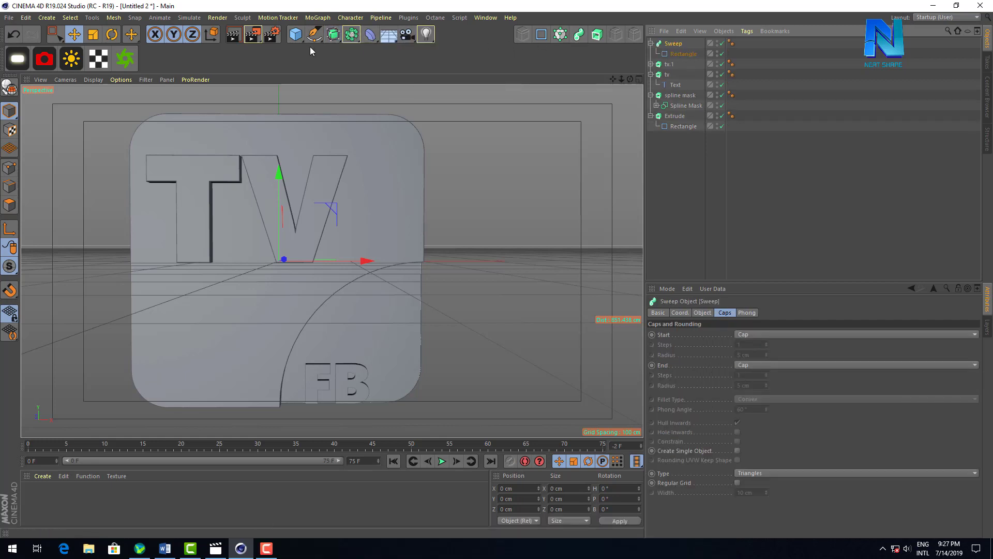
click(685, 54)
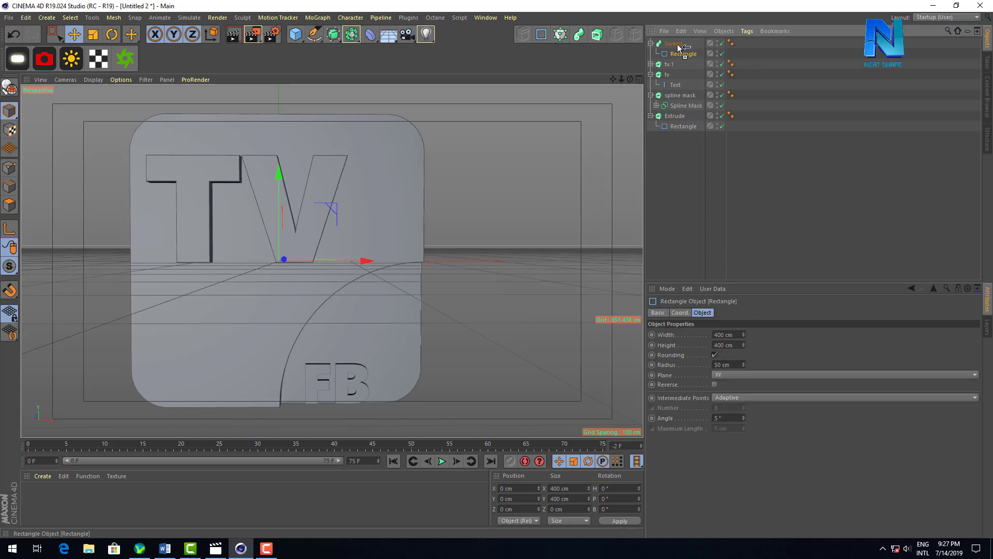
ctrl+drag(677, 54, 678, 49)
Make the profile rectangle 2 × 2 cm and view the rim at an angle
click(732, 334)
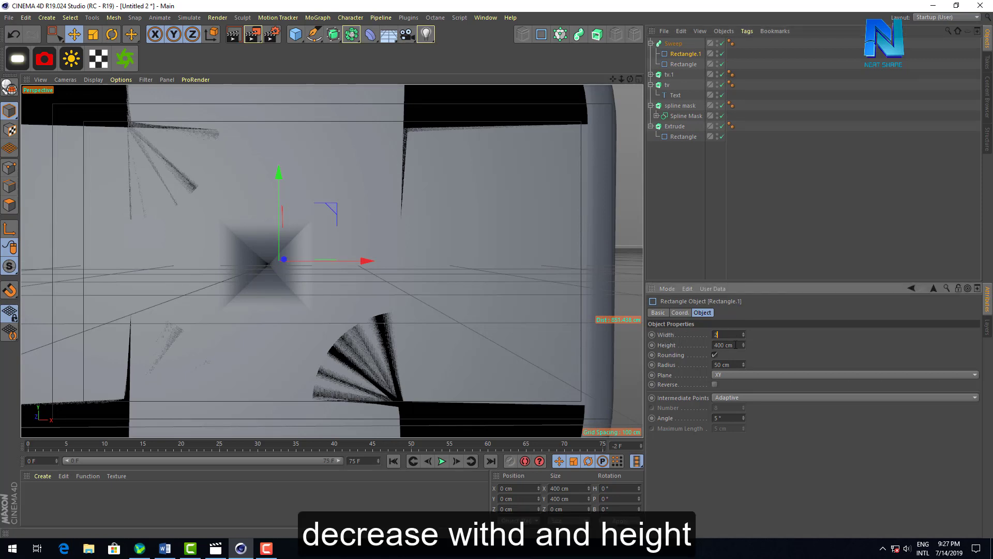
key(Tab)
text(2)
key(Return)
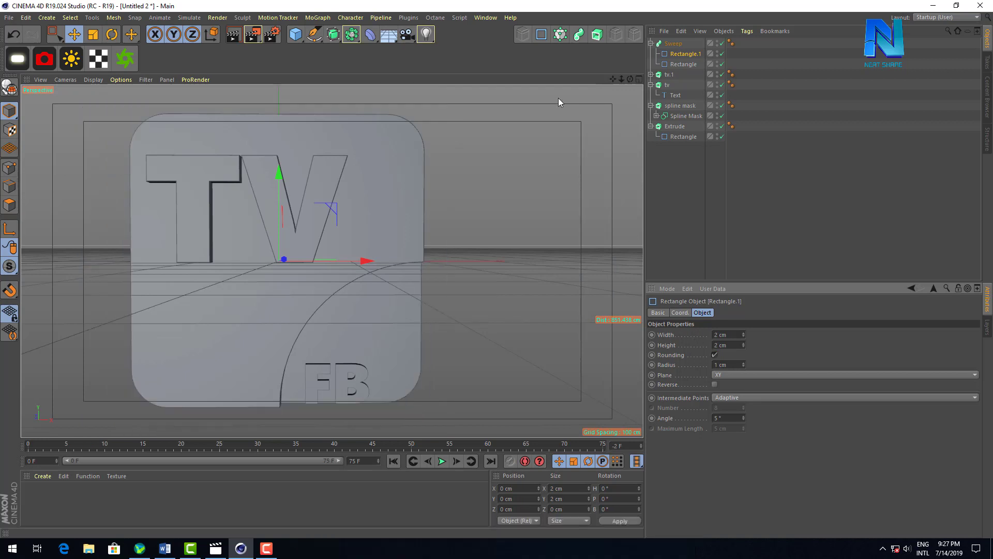
drag(630, 79, 731, 303)
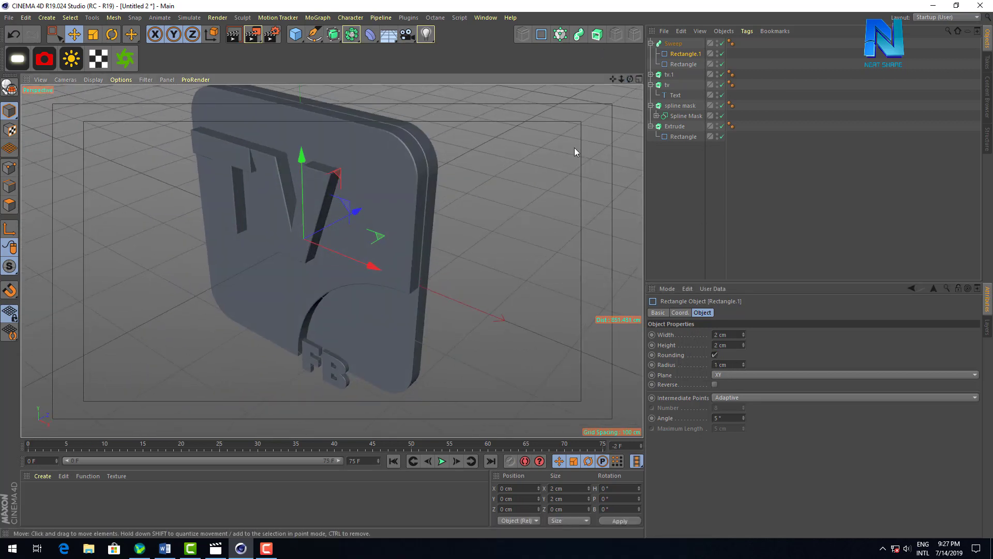
click(673, 43)
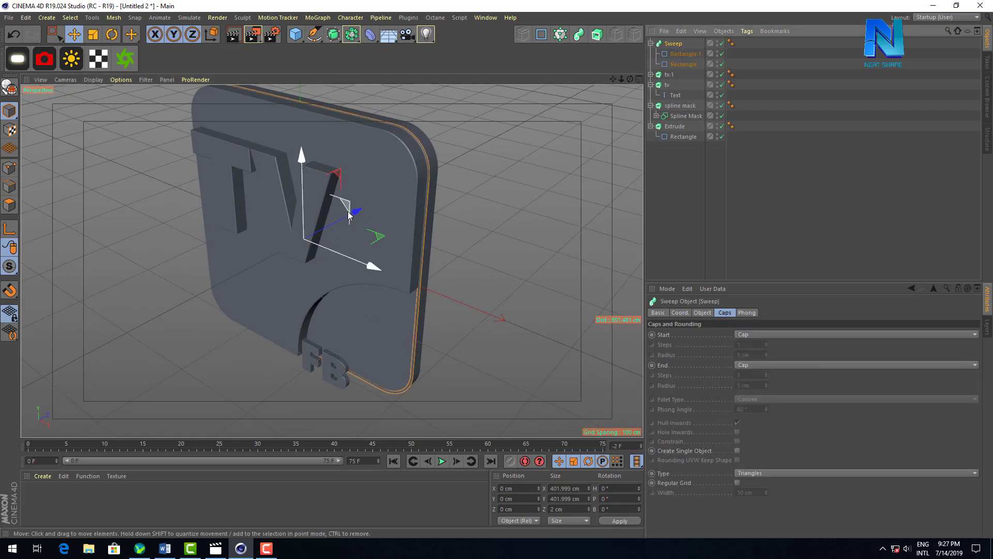
Move the sweep rim to Z −26.77 cm and select the spline mask extrude
mouse_move(356, 211)
mouse_down()
mouse_move(339, 221)
mouse_move(351, 214)
mouse_move(342, 207)
mouse_up()
mouse_move(631, 79)
mouse_down()
mouse_move(533, 85)
mouse_move(630, 82)
mouse_up()
click(651, 85)
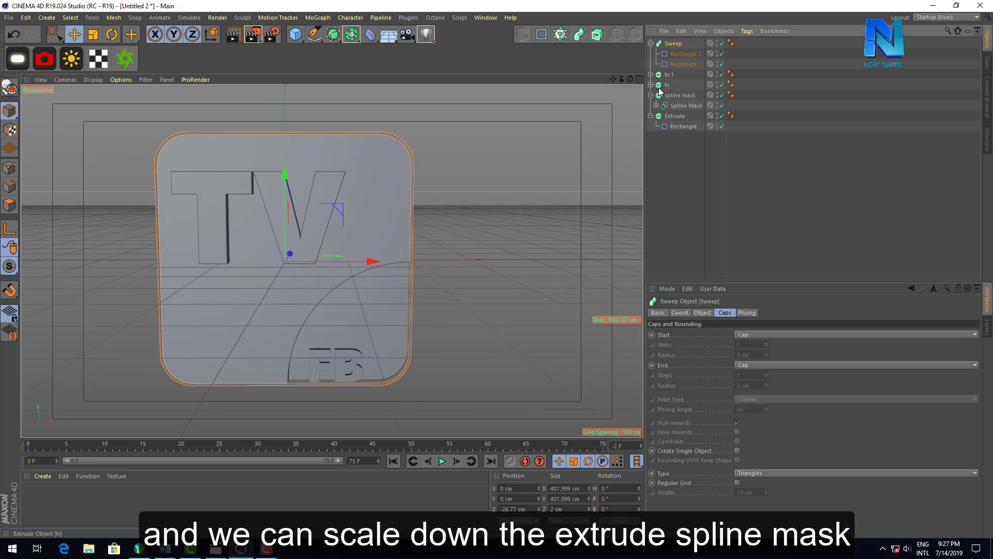
click(671, 96)
Scale the spline mask extrude down to 384.443 cm so it fits inside the rim
click(653, 96)
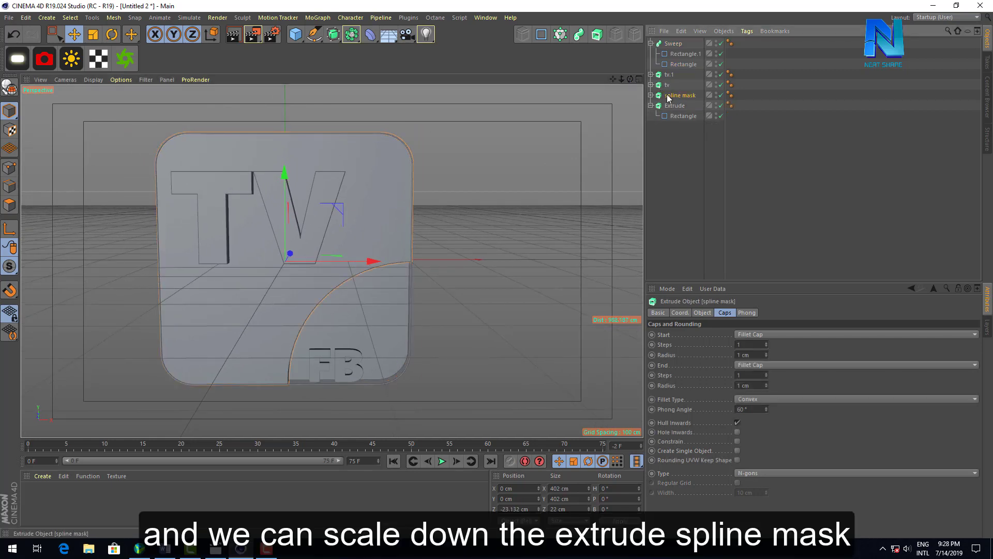
mouse_move(472, 168)
mouse_down()
mouse_move(457, 189)
mouse_move(470, 185)
mouse_up()
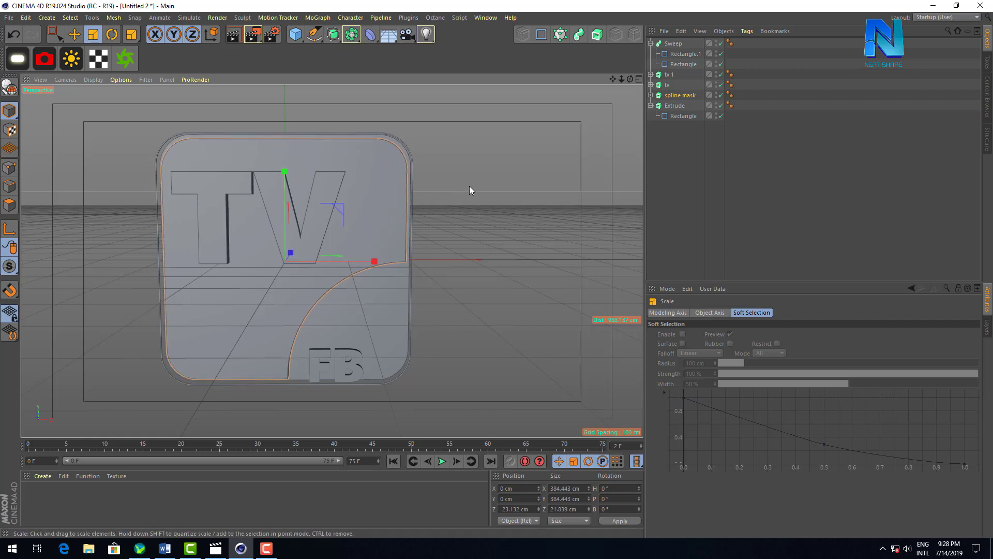
key(e)
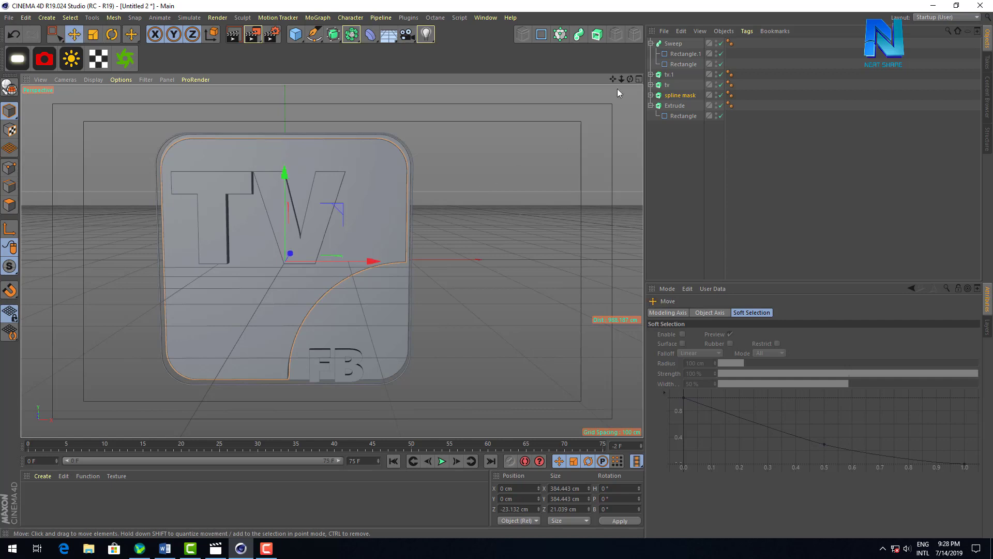
drag(630, 79, 652, 80)
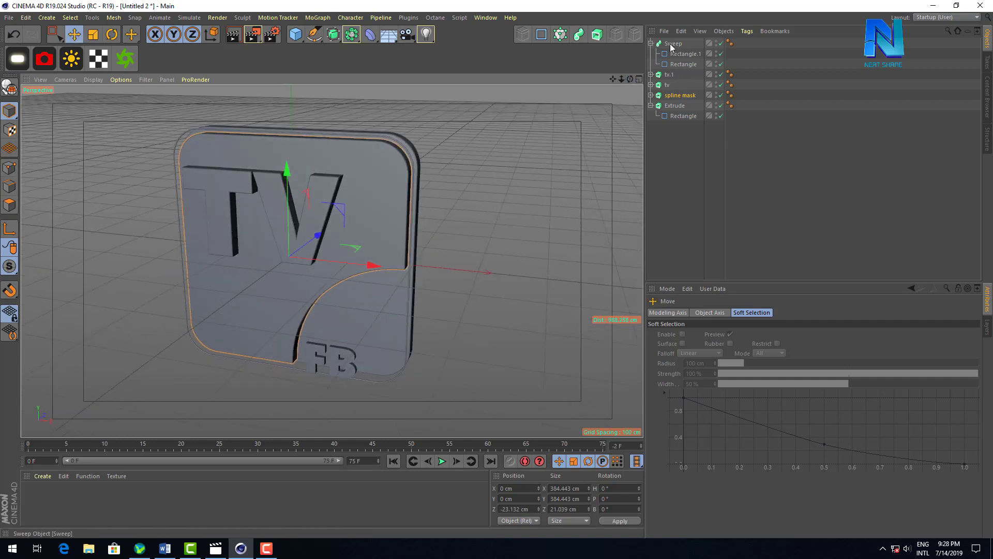
Enlarge the Rectangle.1 sweep profile to a 4 cm square and shift the Sweep in depth
click(399, 176)
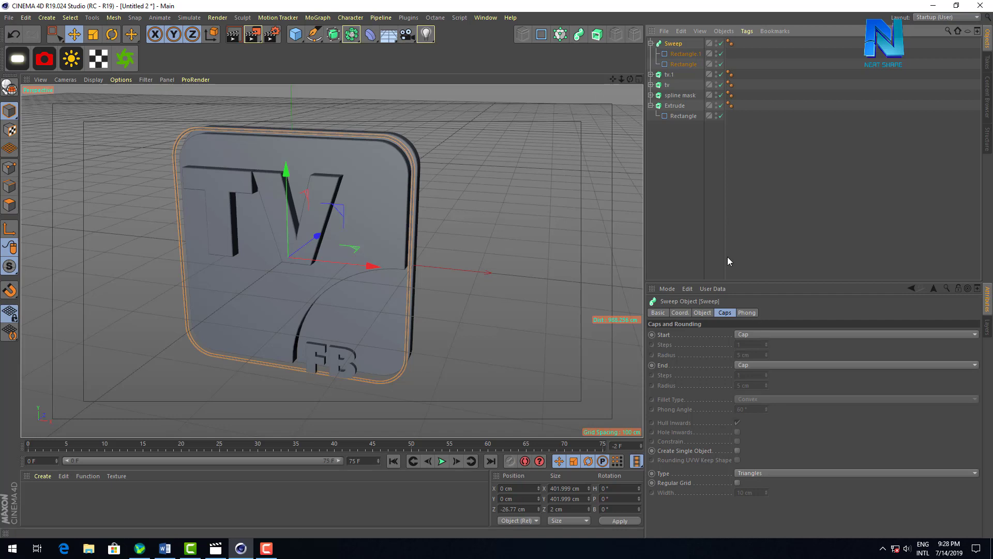
click(686, 55)
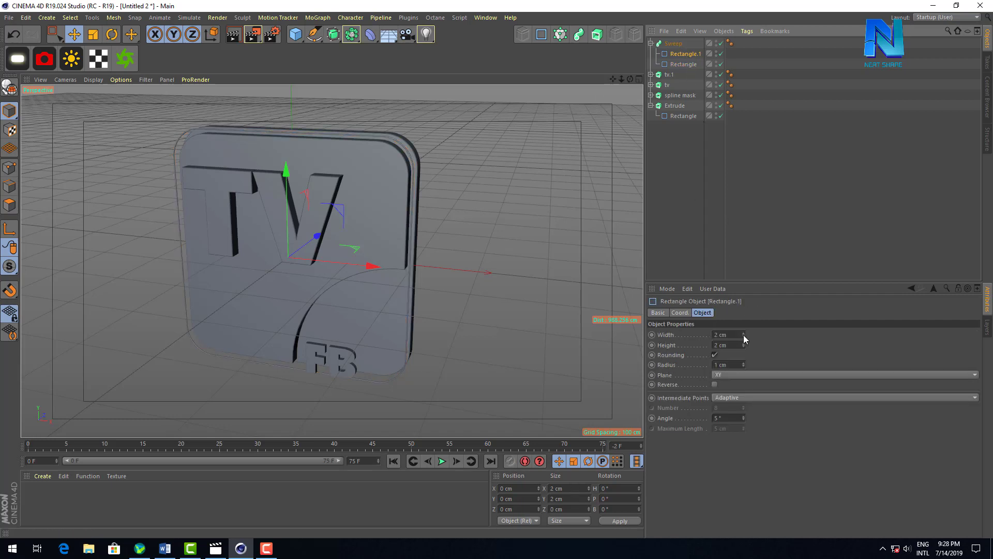
drag(743, 334, 743, 321)
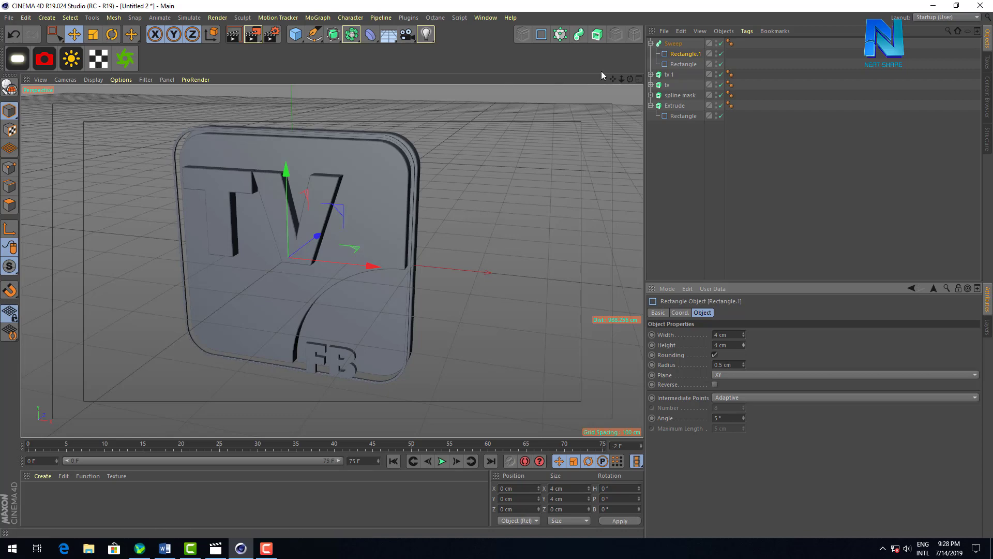
drag(630, 79, 587, 82)
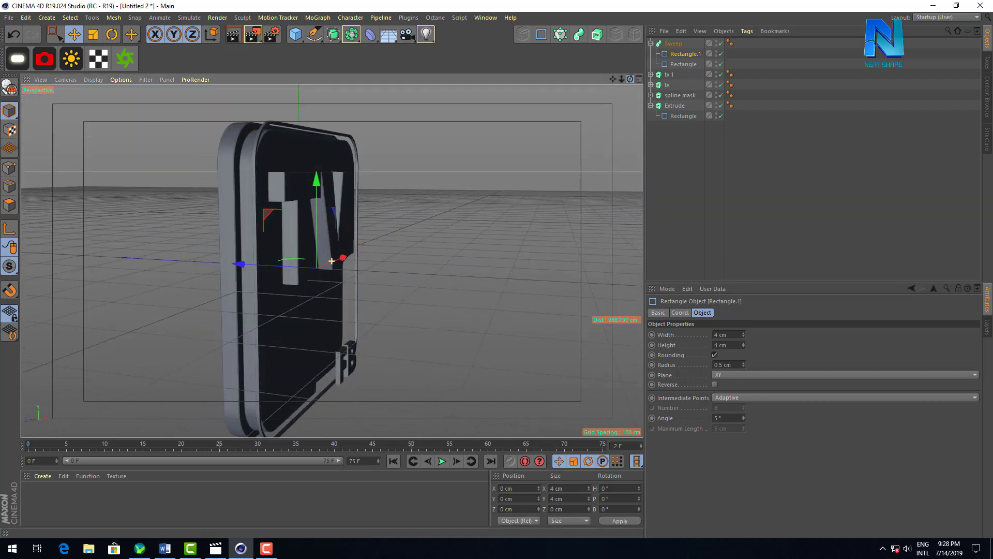
click(676, 47)
drag(240, 264, 233, 264)
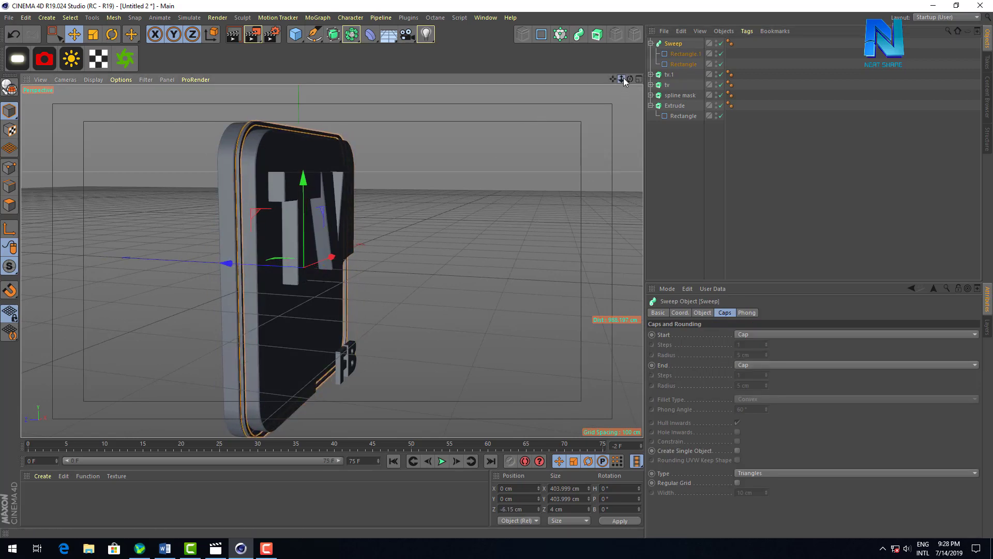
drag(632, 79, 548, 145)
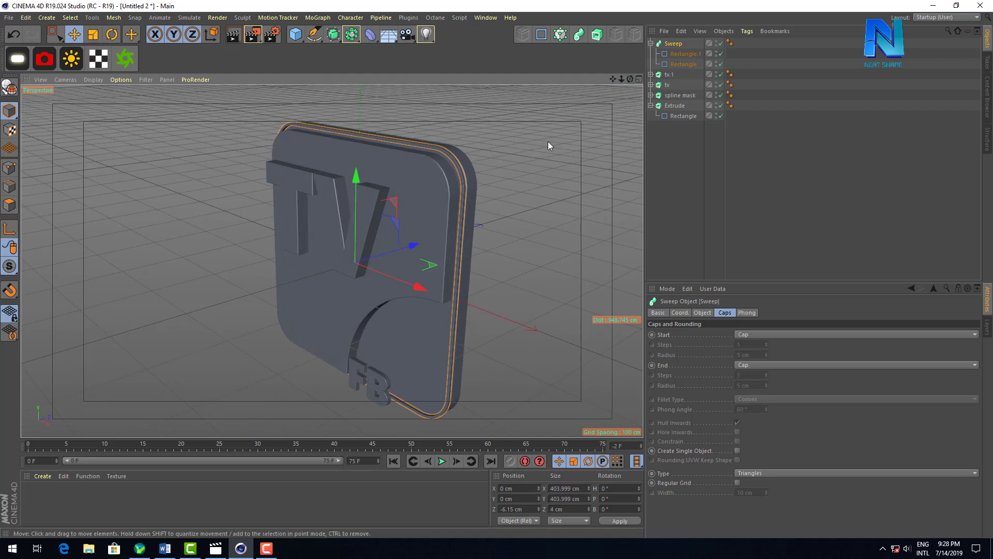
drag(629, 78, 629, 79)
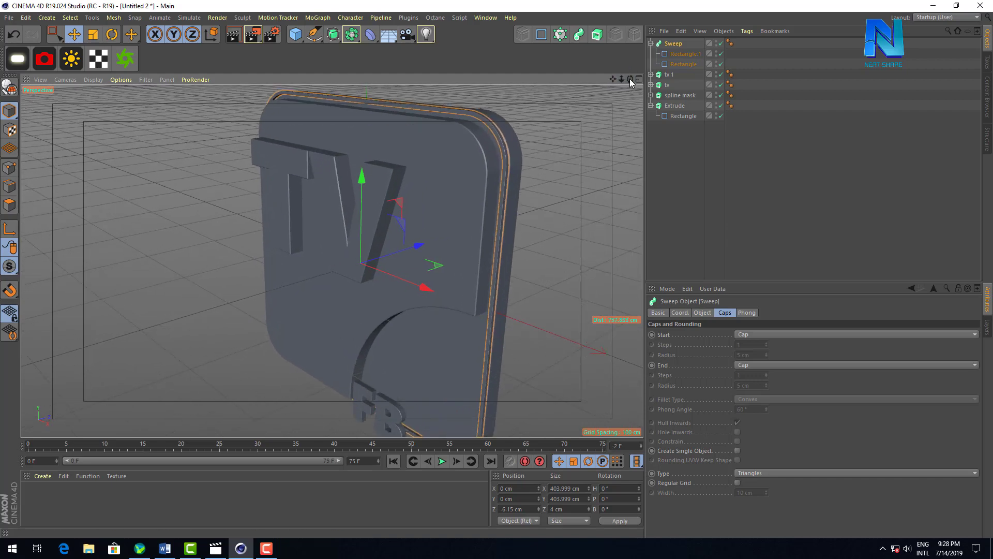
Give the profile rectangle a 2 cm corner radius
click(691, 56)
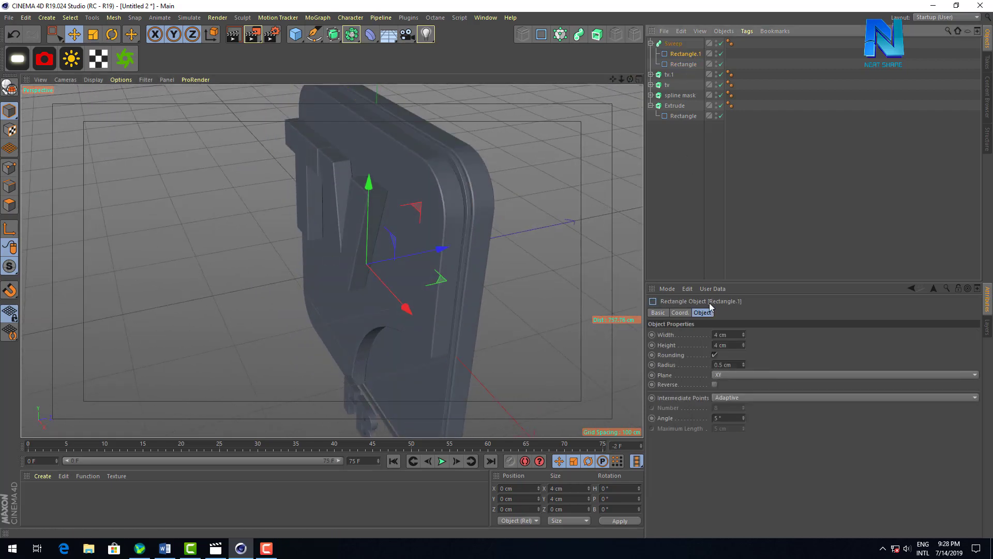
double_click(727, 362)
text(2)
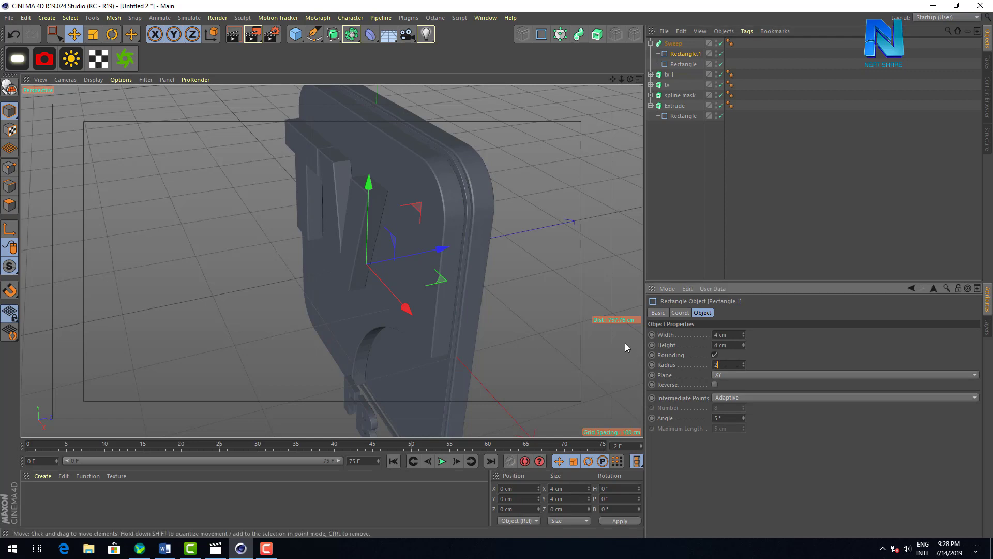
key(Return)
drag(629, 77, 331, 261)
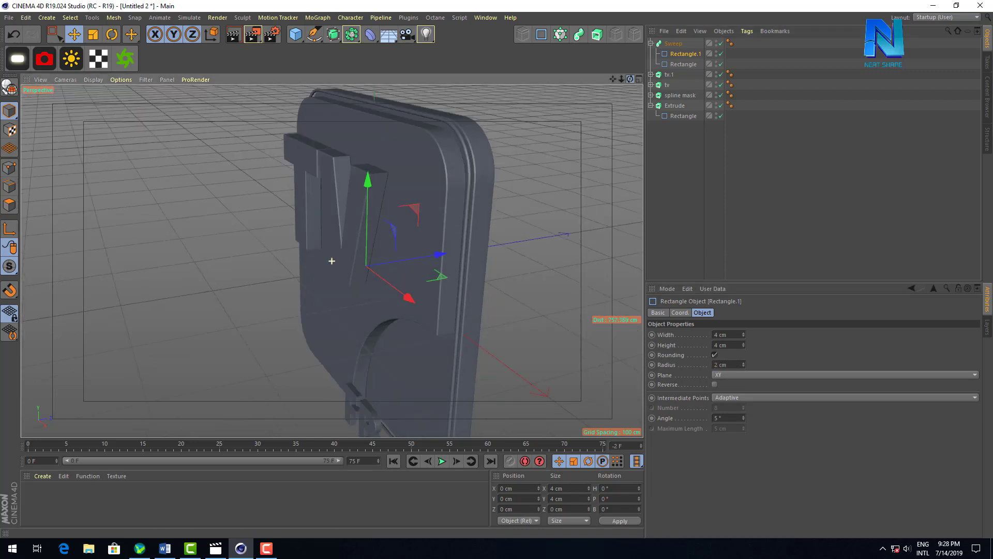
drag(627, 79, 433, 253)
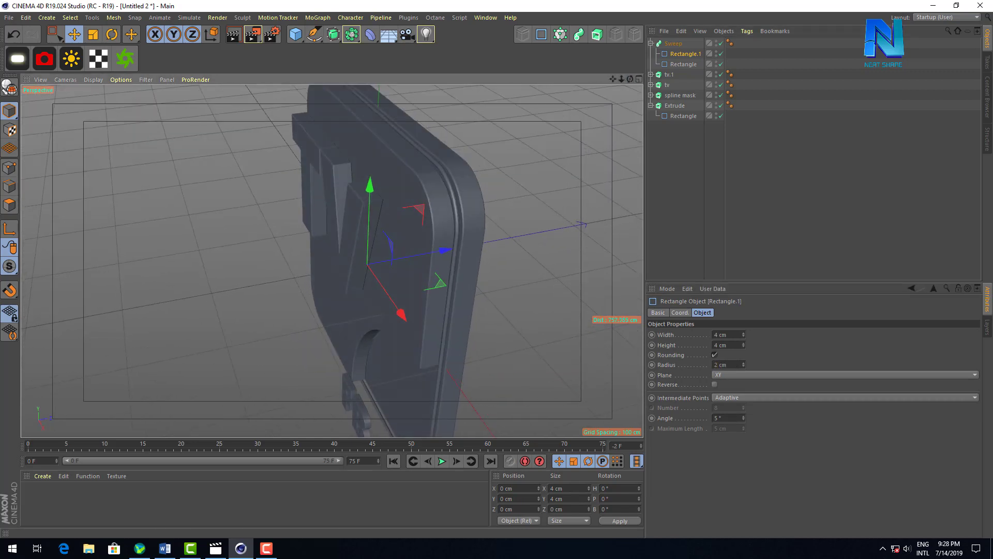
drag(375, 267, 376, 265)
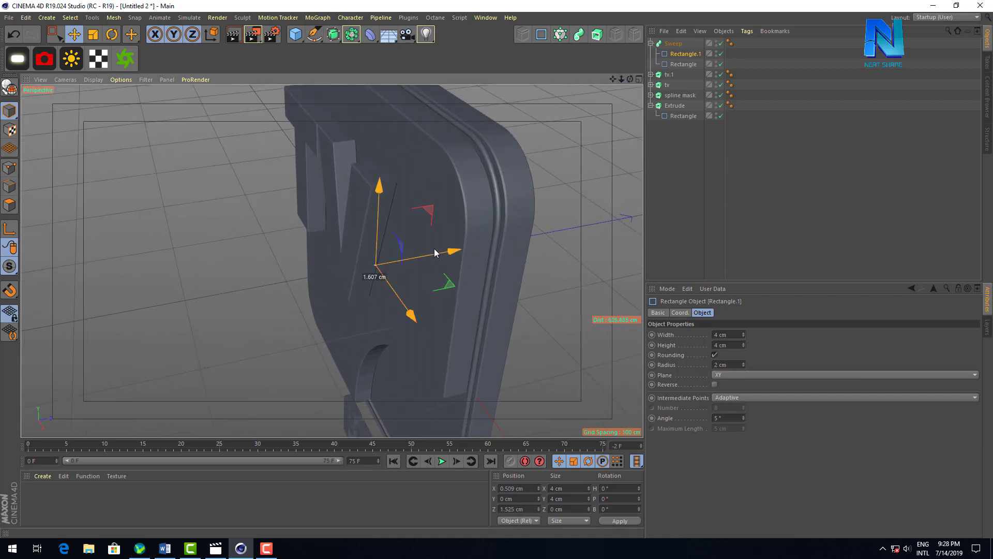
Move the Sweep frame along its depth to Z −2.491 cm
click(674, 43)
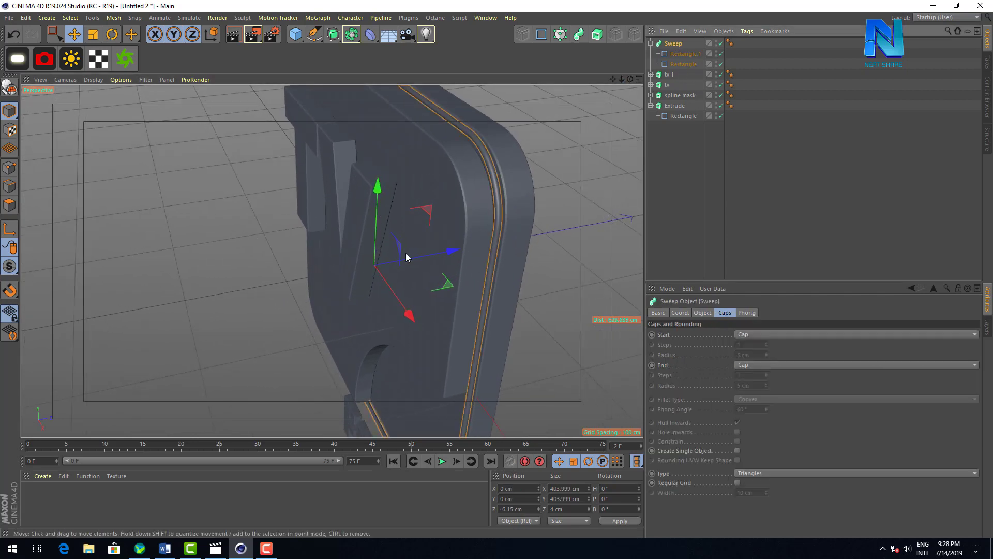
drag(409, 256, 413, 258)
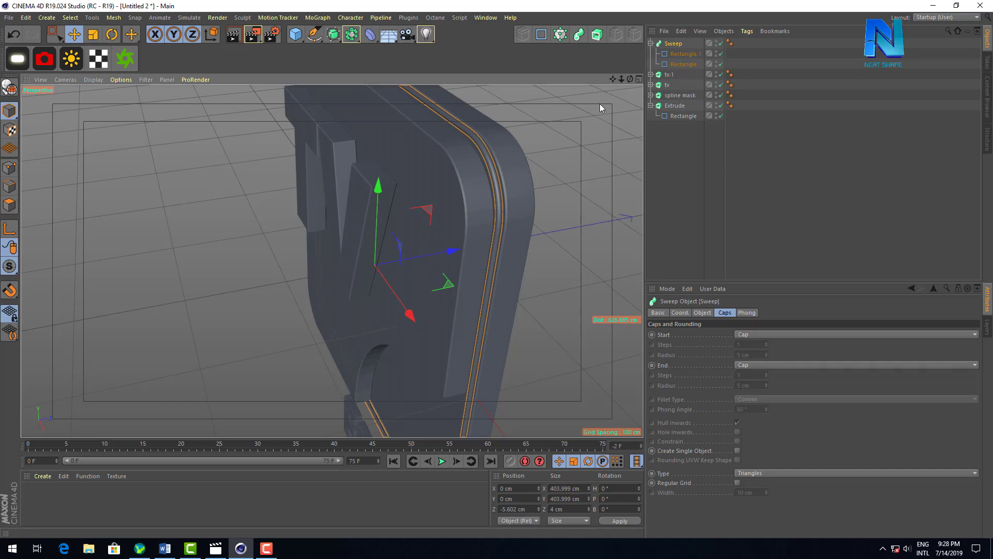
mouse_move(629, 78)
mouse_down()
mouse_move(579, 93)
mouse_move(371, 265)
mouse_move(430, 265)
mouse_up()
scroll(371, 265, up, 3)
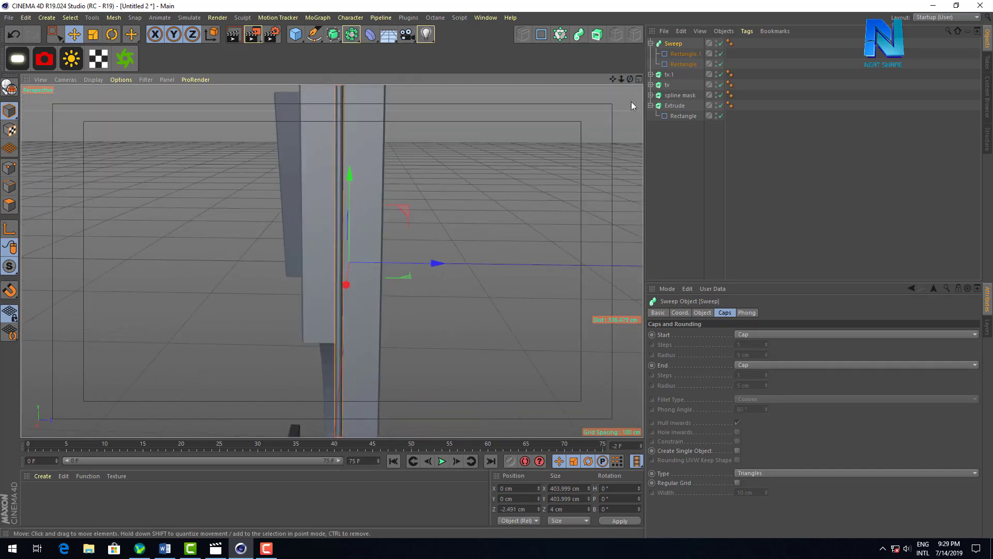
drag(630, 79, 622, 79)
Shift the spline mask extrude to Z −21.402 cm and view the logo head-on
middle_click(569, 129)
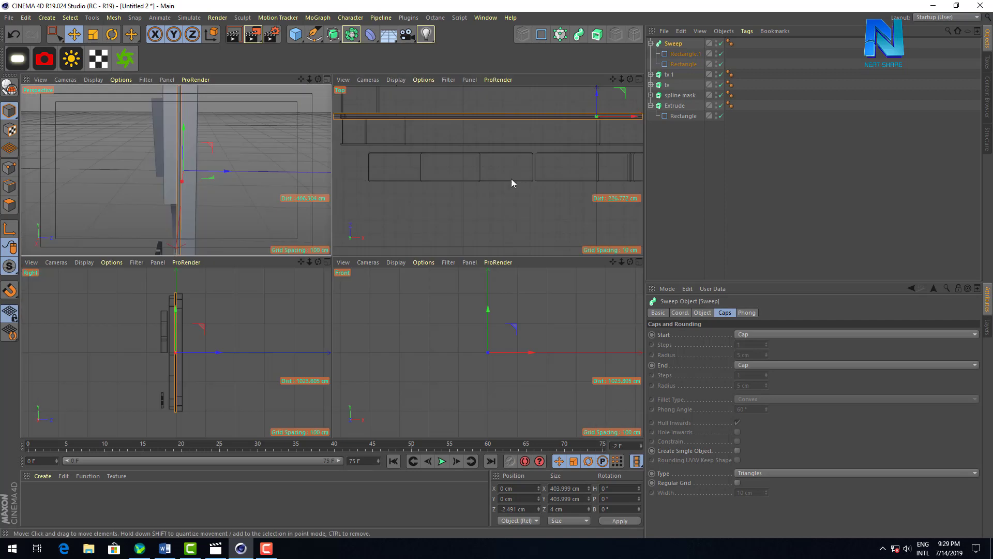
click(210, 324)
scroll(202, 365, up, 3)
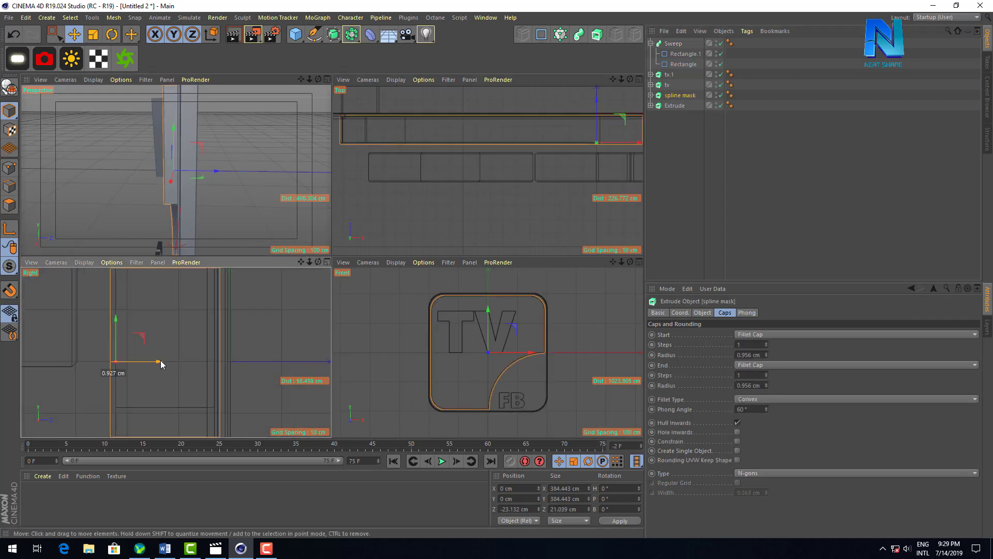
drag(154, 361, 163, 359)
middle_click(327, 80)
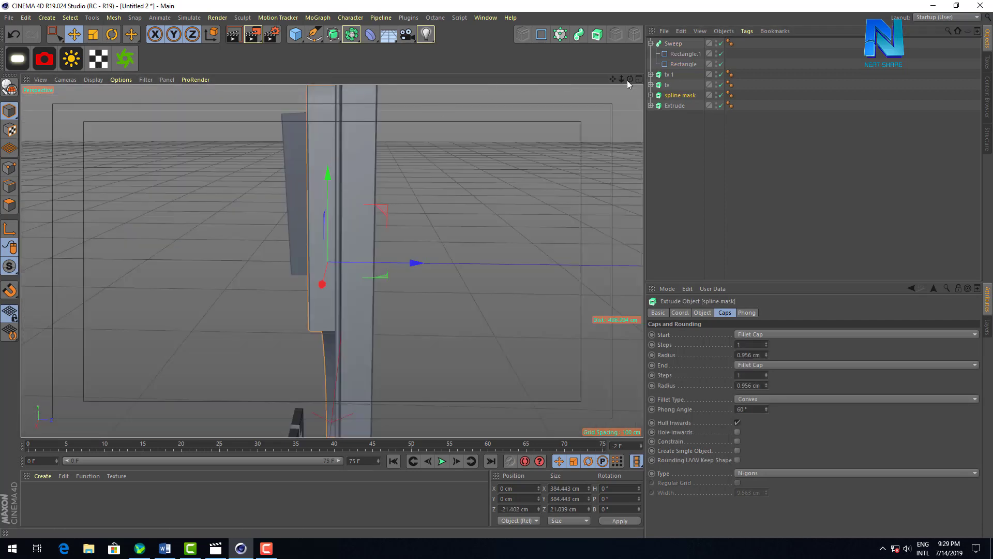
drag(627, 79, 499, 234)
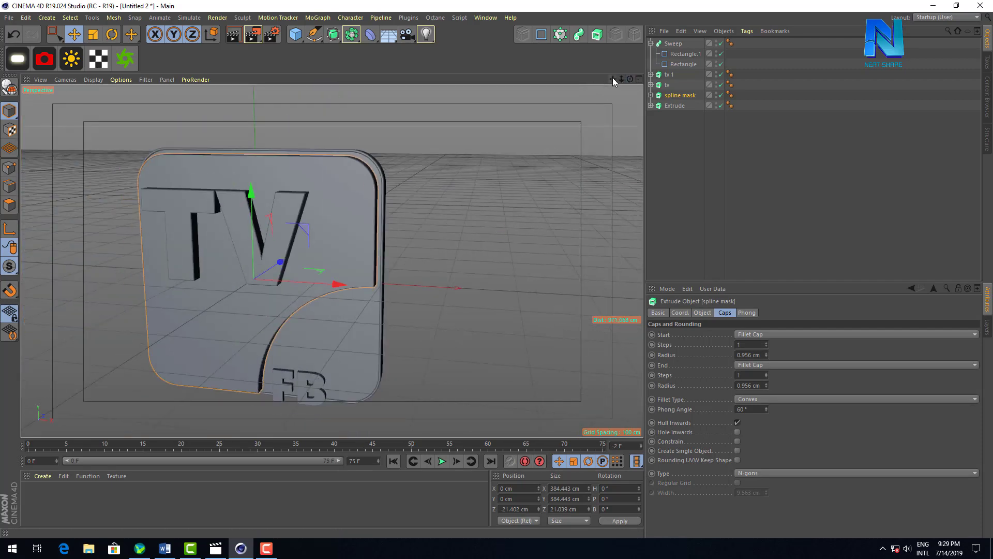
drag(630, 79, 632, 79)
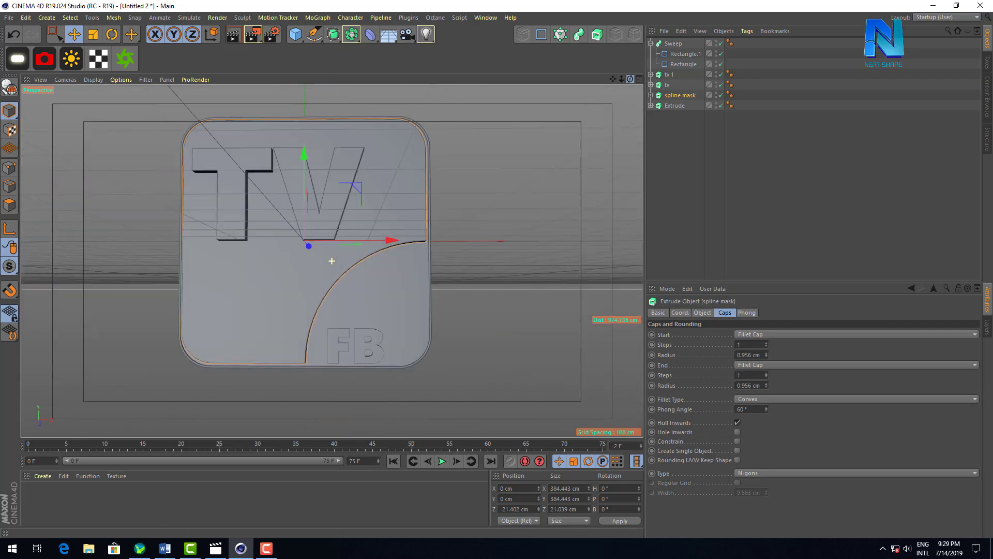
click(504, 297)
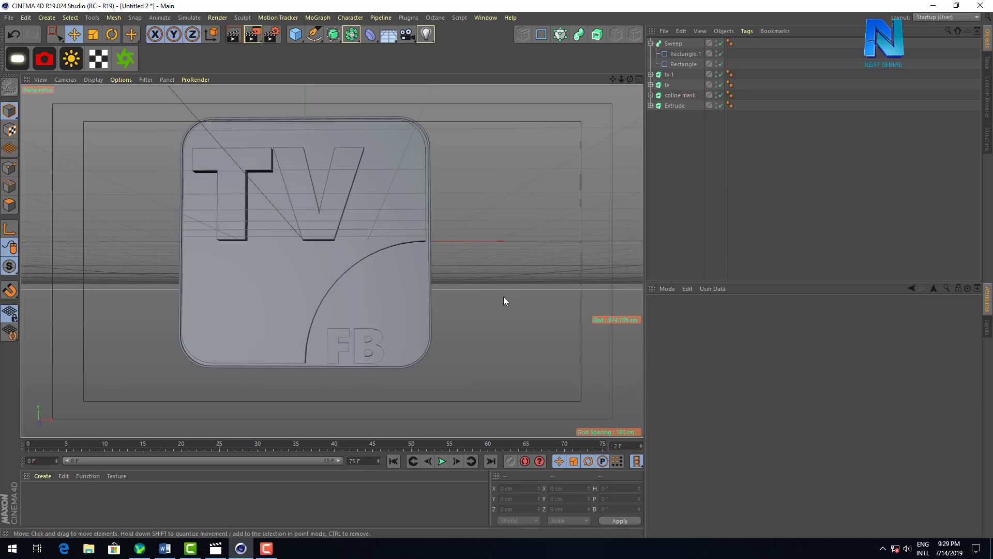
Turn on Sweep and the hidden tv.1 extrude, and start renaming tv.1 to FB
click(651, 44)
click(670, 44)
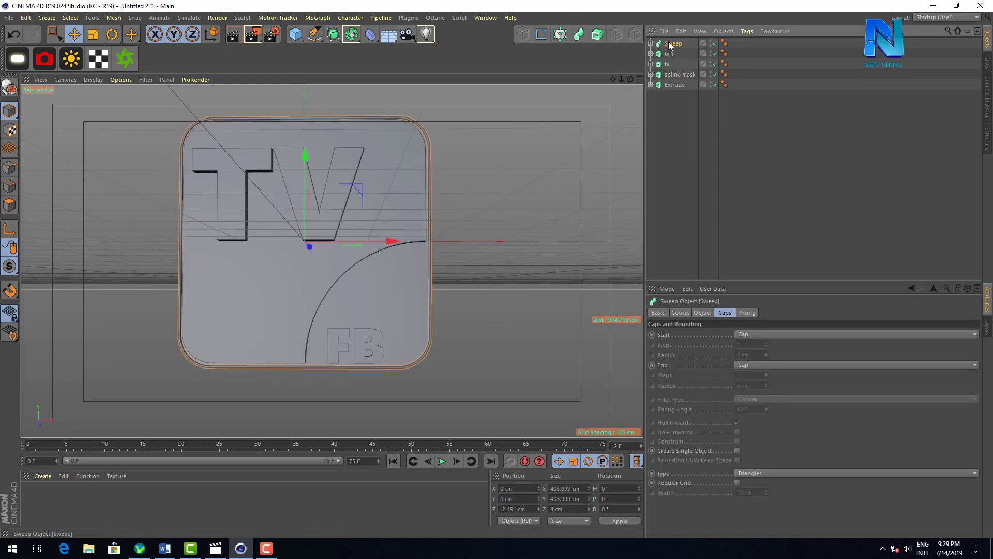
click(715, 45)
ctrl+click(670, 53)
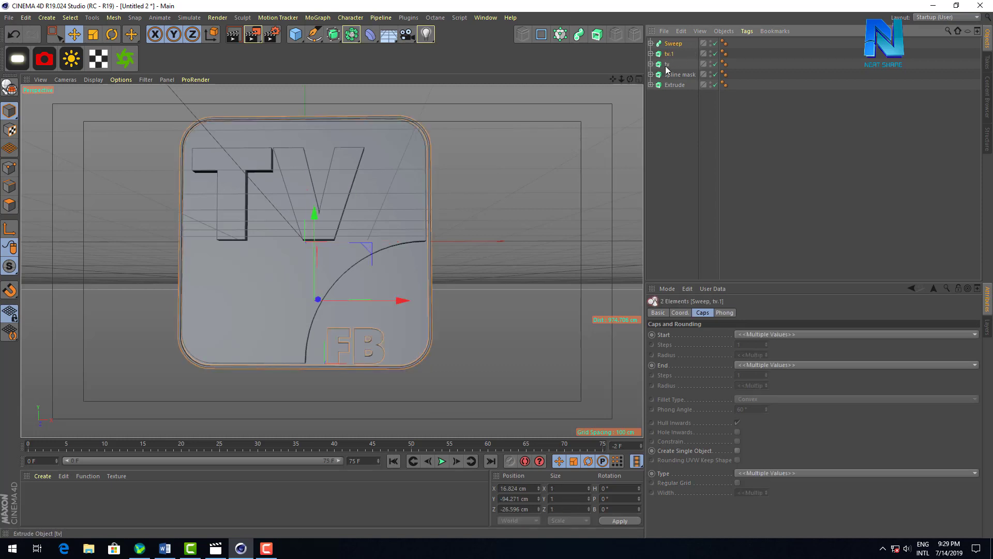
click(672, 54)
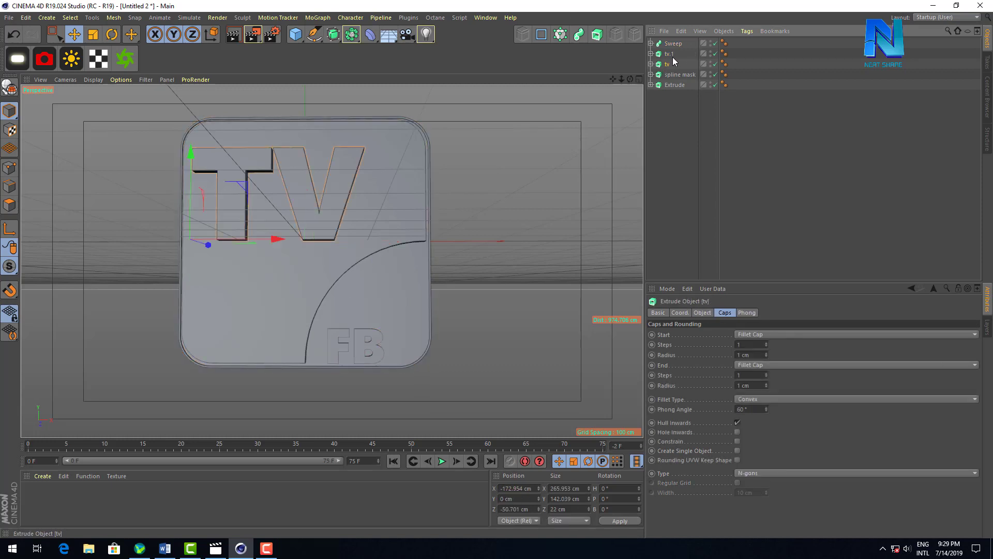
click(716, 53)
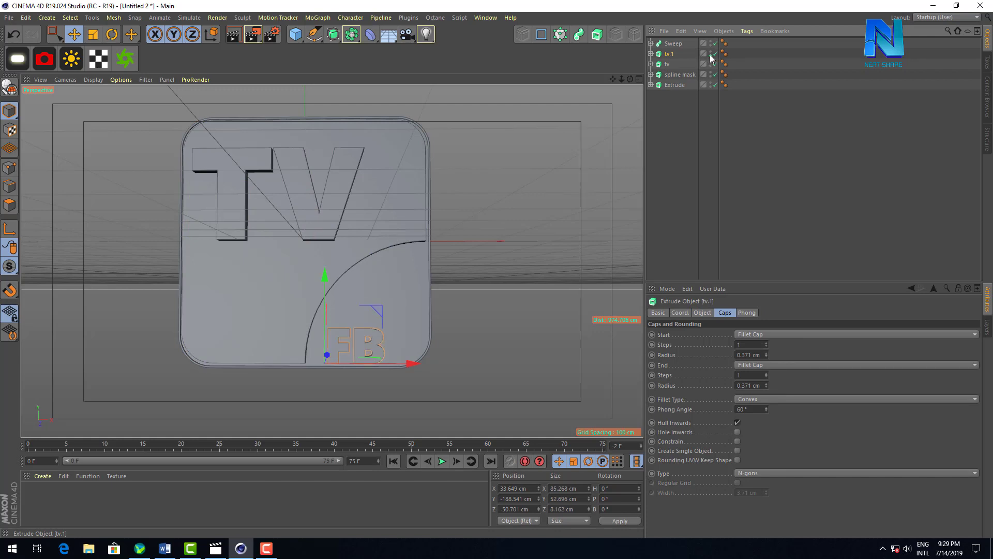
double_click(669, 54)
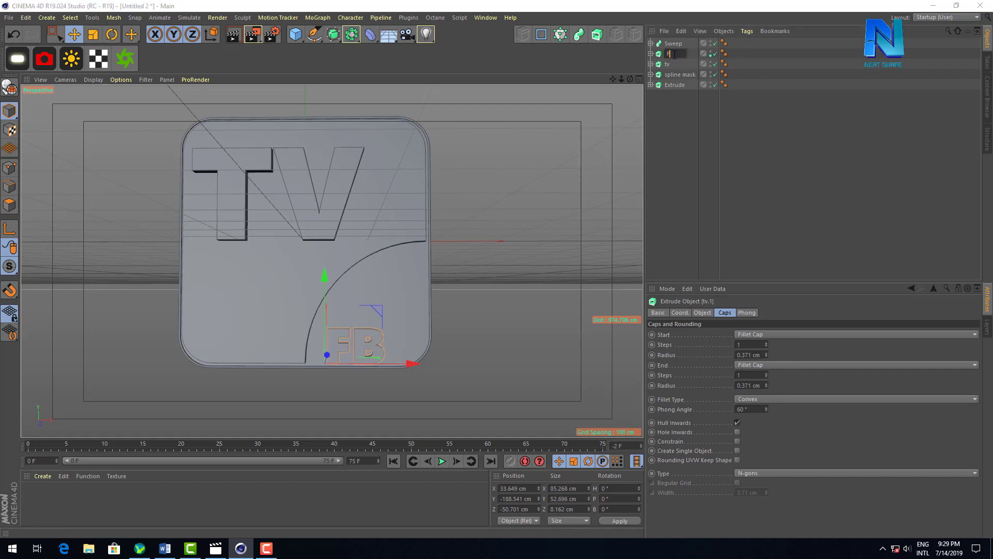
text(FB)
Group Sweep, FB, tv and spline mask under a new Null
click(672, 44)
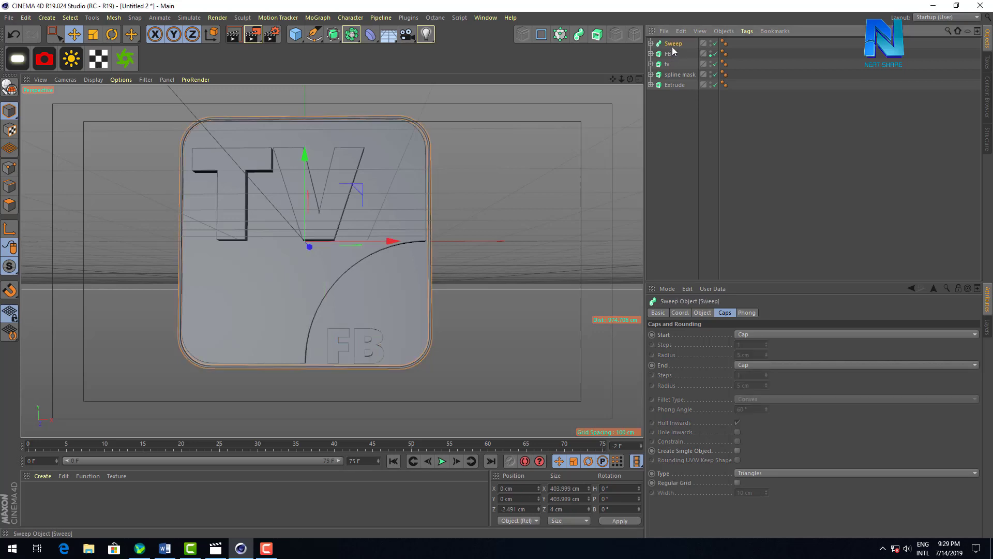
ctrl+click(669, 64)
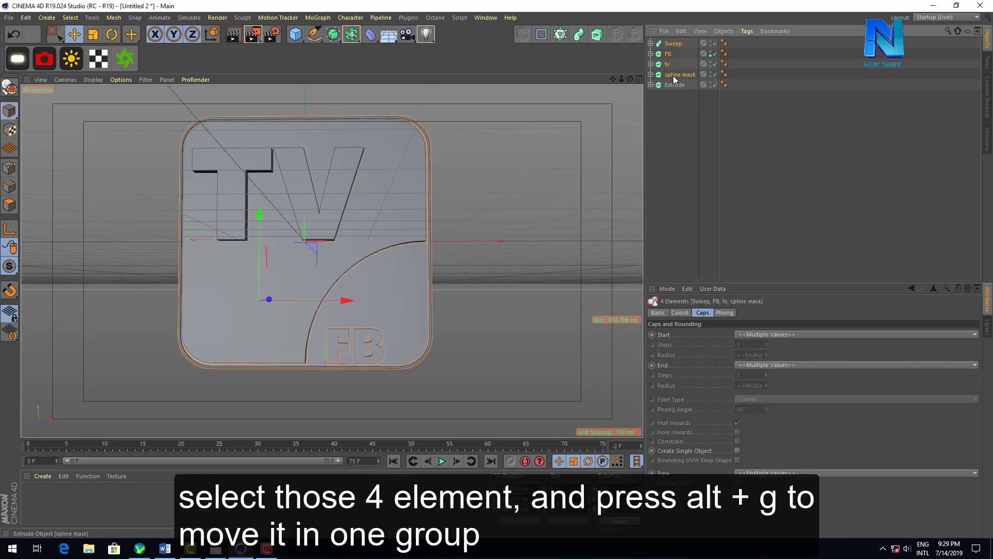
key(alt+g)
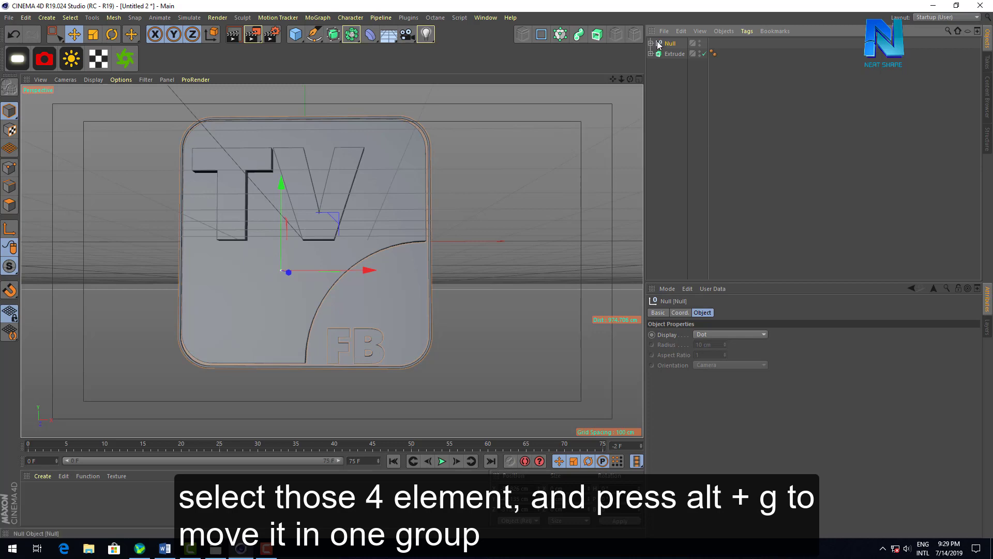
drag(630, 78, 605, 83)
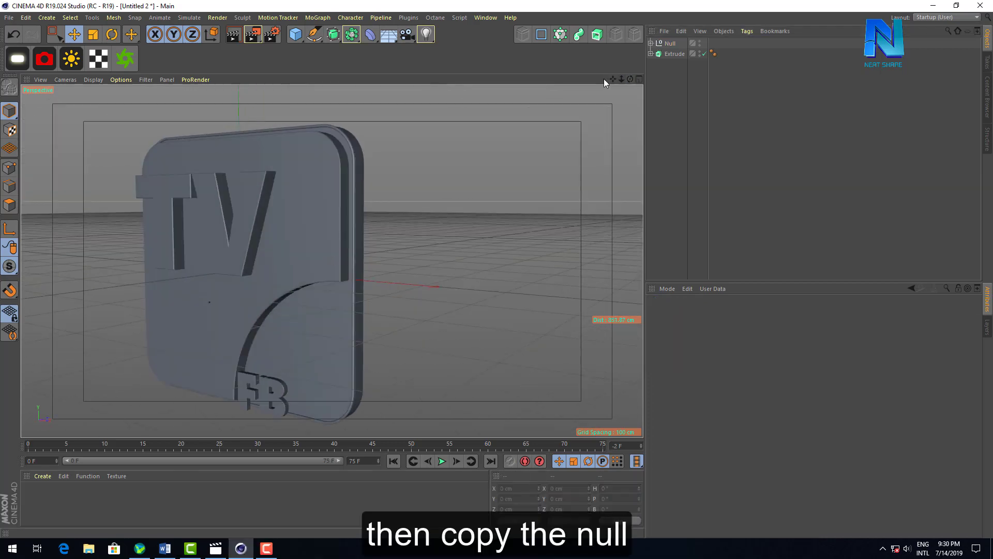
Duplicate the Null group as Null.1 and set its heading to 180°
click(670, 44)
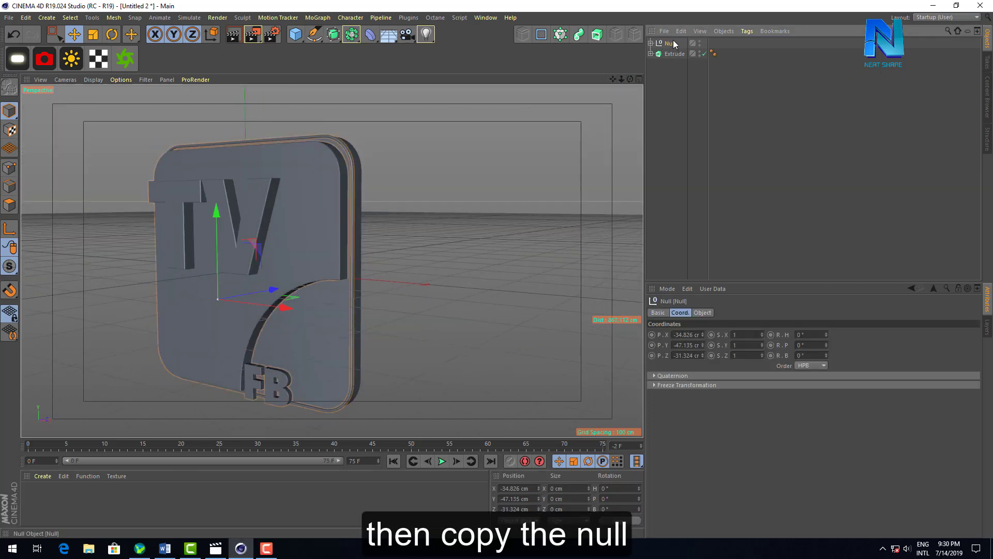
key(ctrl+c)
key(ctrl+v)
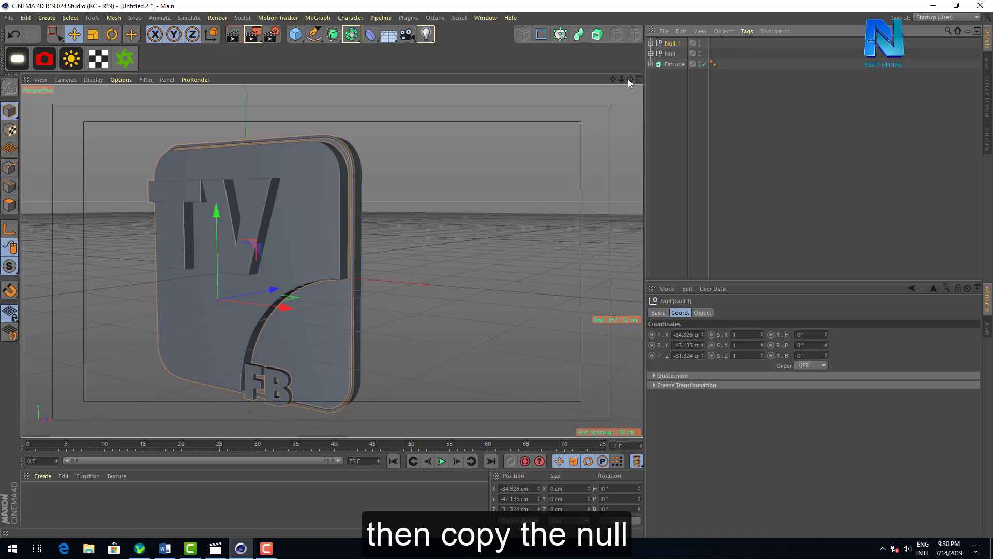
drag(629, 81, 630, 84)
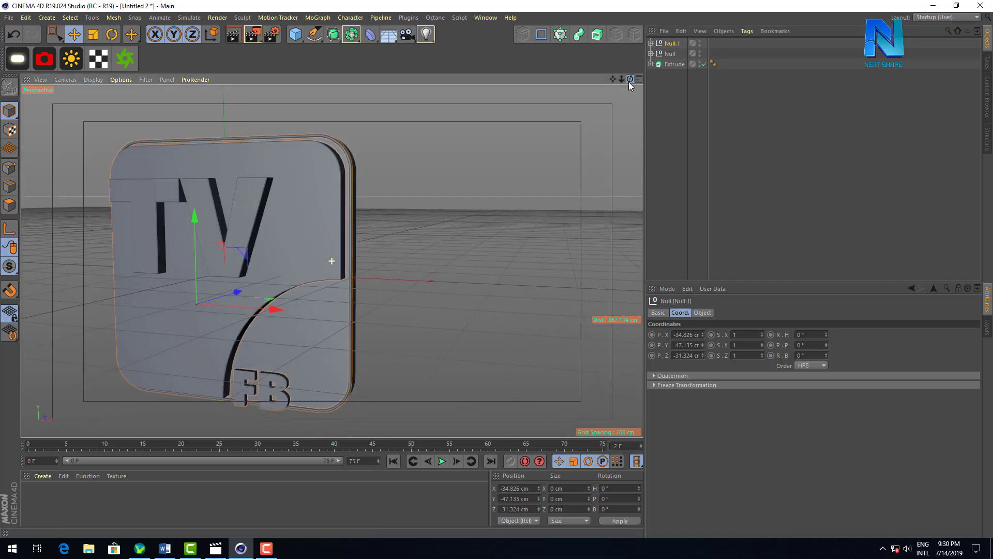
click(811, 335)
text(18)
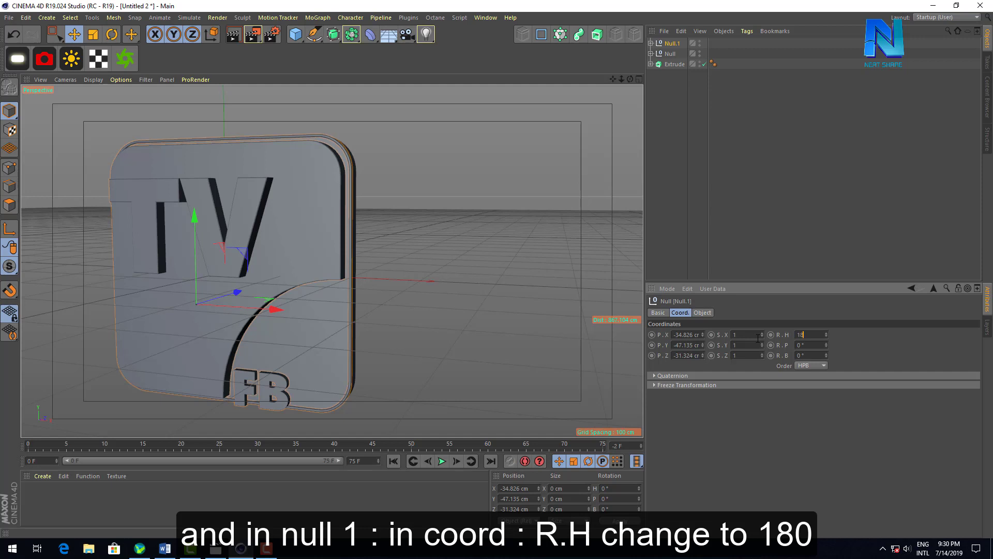
text(0)
key(Return)
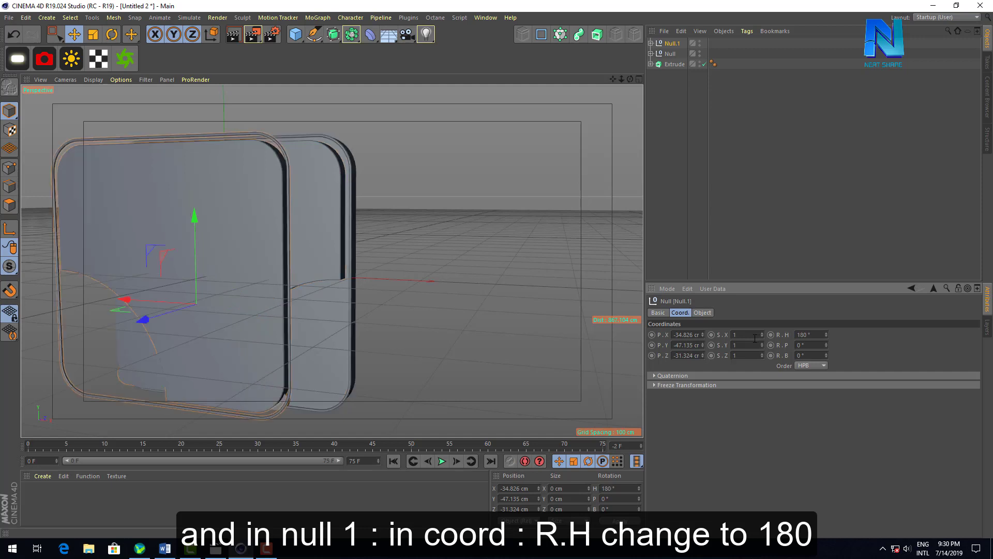
Slide Null.1 along X to 35.568 cm and show the four-view layout
mouse_move(620, 78)
mouse_down()
mouse_move(620, 88)
mouse_move(641, 83)
mouse_move(616, 279)
mouse_up()
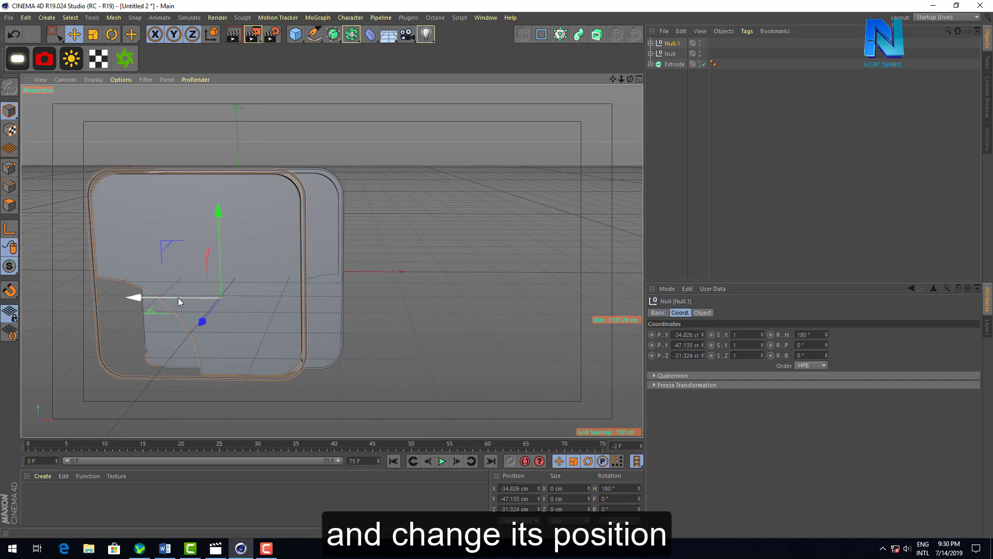
drag(178, 297, 214, 296)
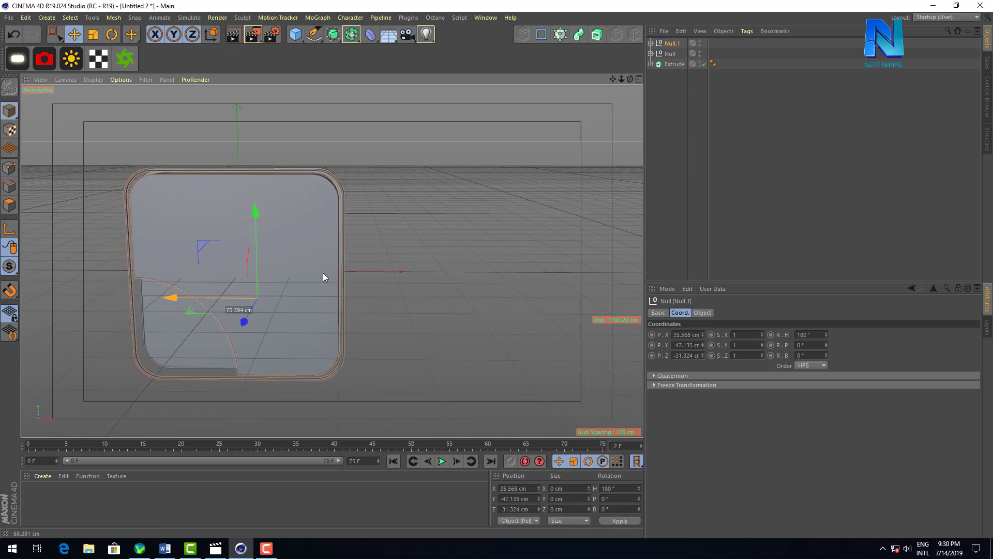
drag(630, 79, 332, 261)
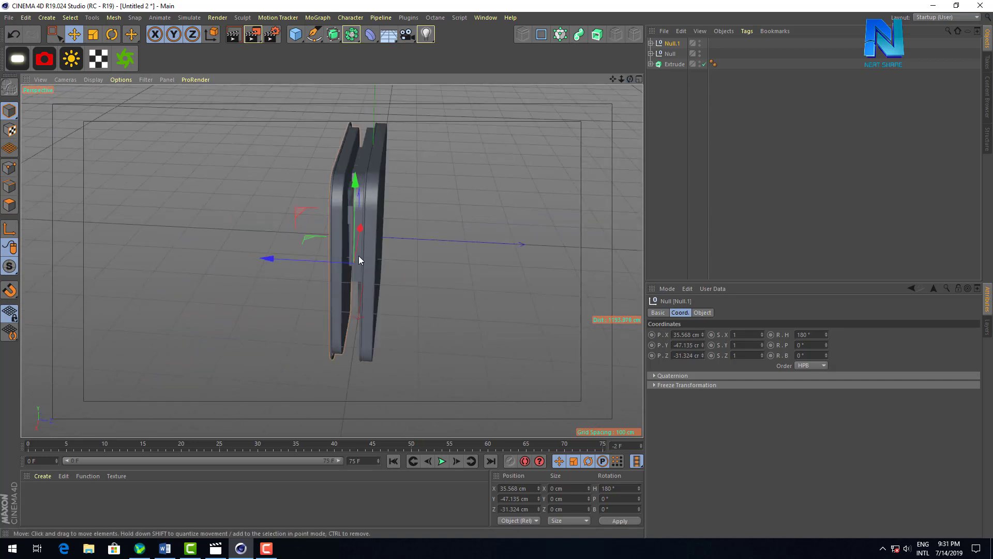
click(639, 78)
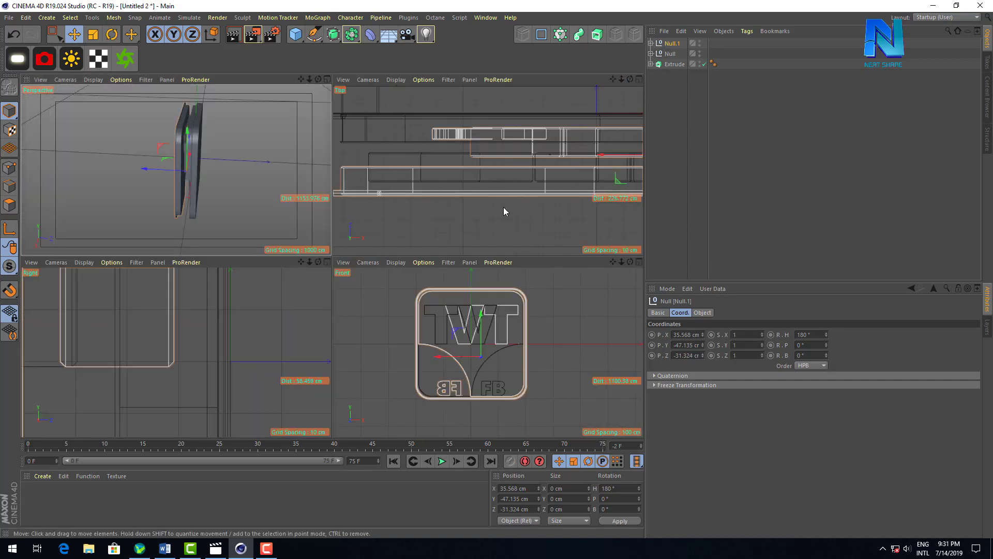
Push Null.1 along Z behind the original logo and maximize the Top view
scroll(608, 160, down, 4)
drag(605, 182, 604, 145)
drag(613, 79, 476, 199)
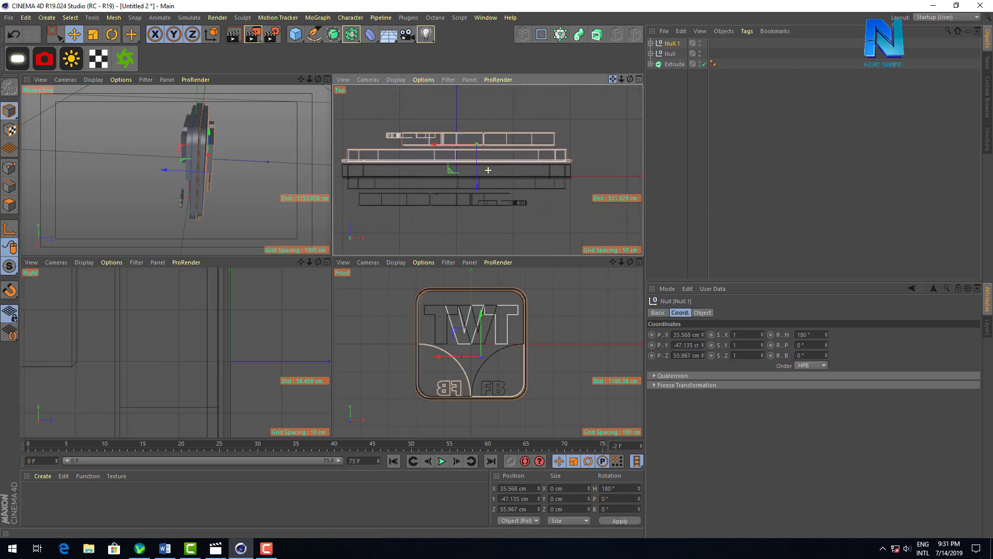
scroll(476, 199, up, 4)
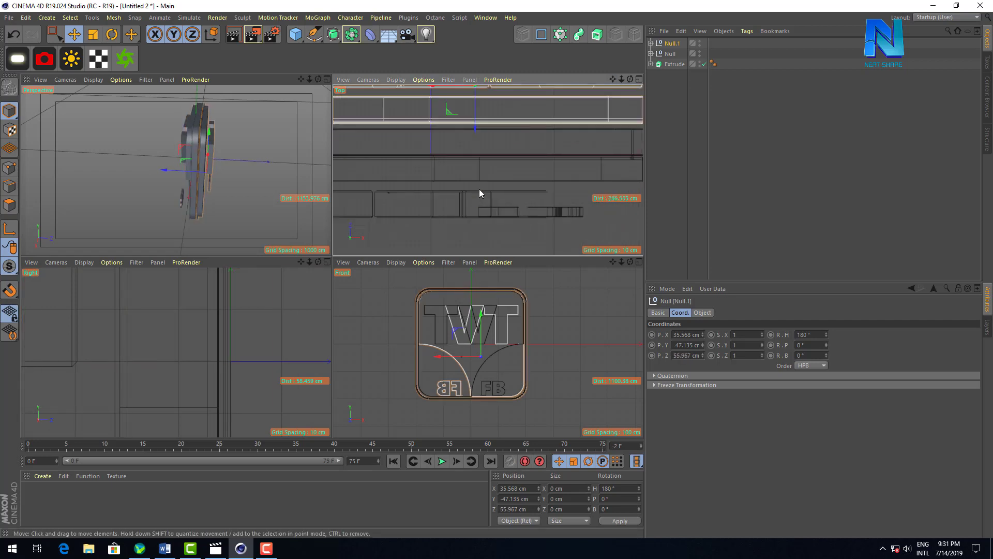
click(639, 79)
scroll(610, 147, down, 6)
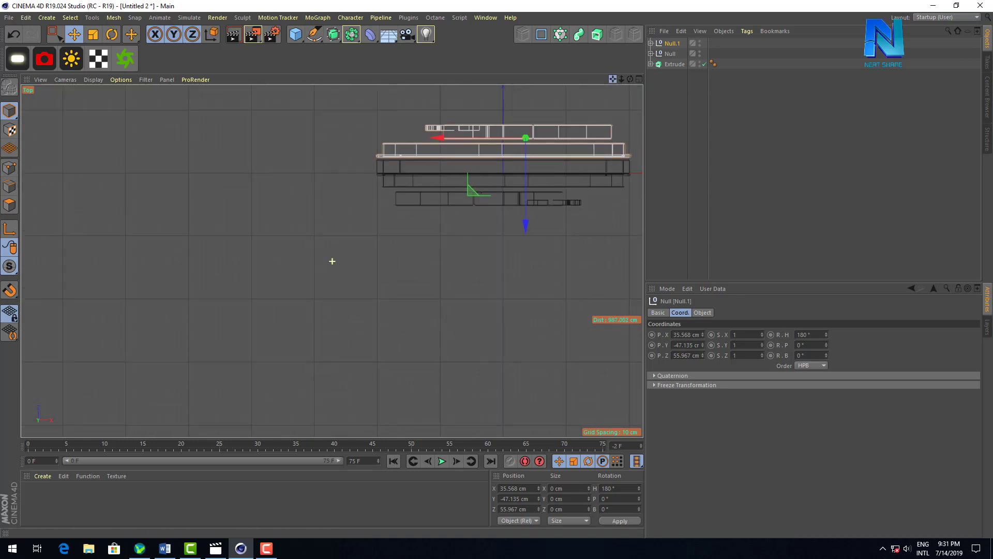
scroll(567, 147, up, 2)
scroll(437, 184, up, 1)
scroll(437, 185, up, 2)
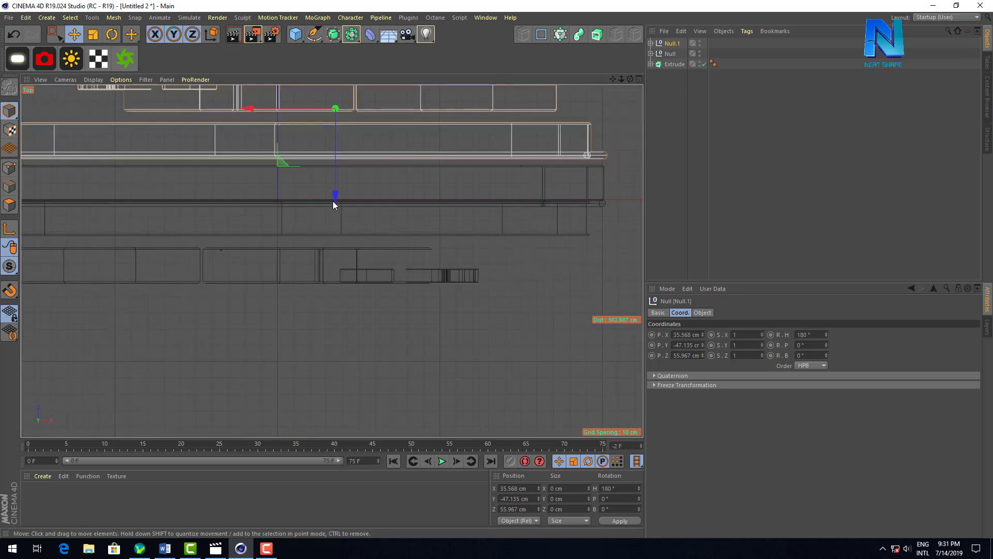
Fine-tune Null.1 in the Top view to X 33.925 cm, Z 52.529 cm
drag(334, 195, 335, 202)
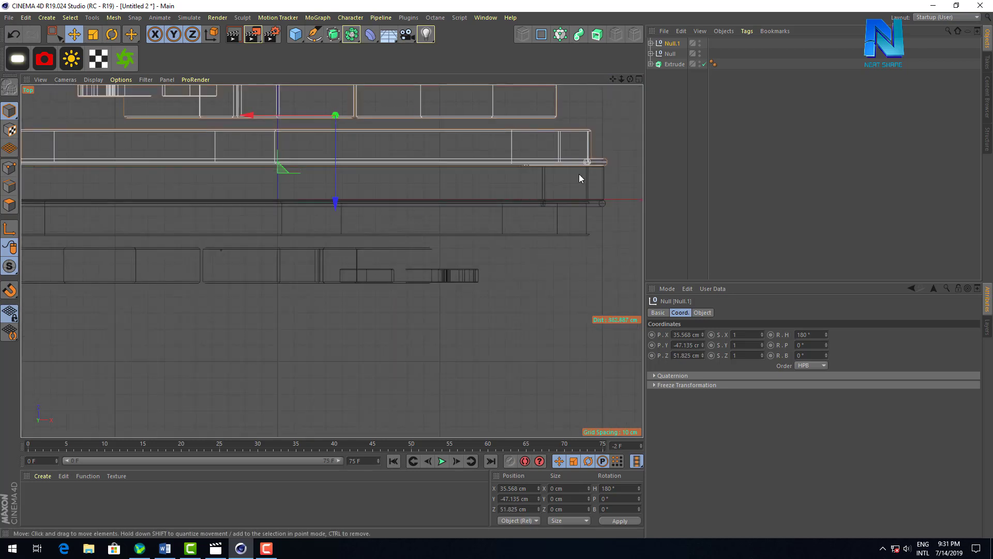
scroll(579, 174, up, 2)
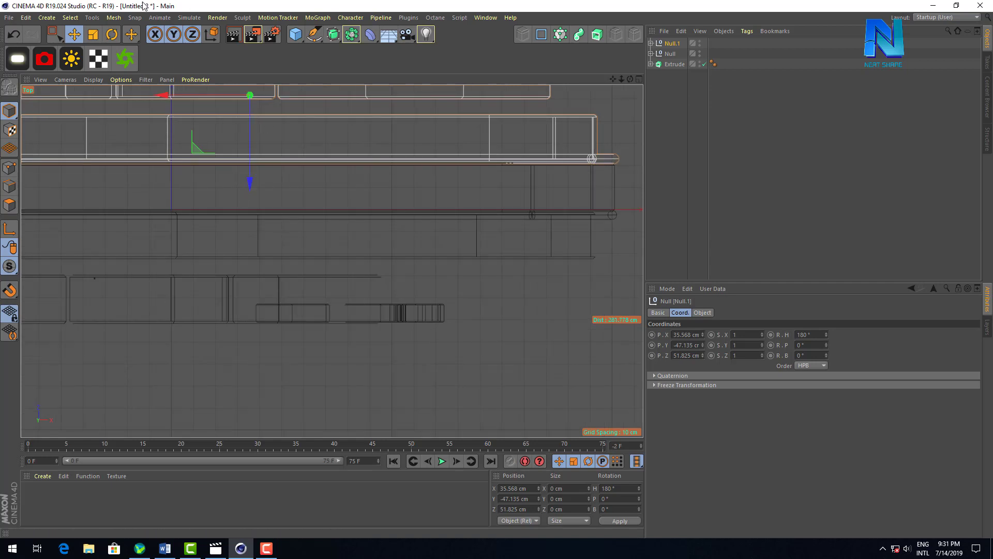
drag(204, 96, 200, 94)
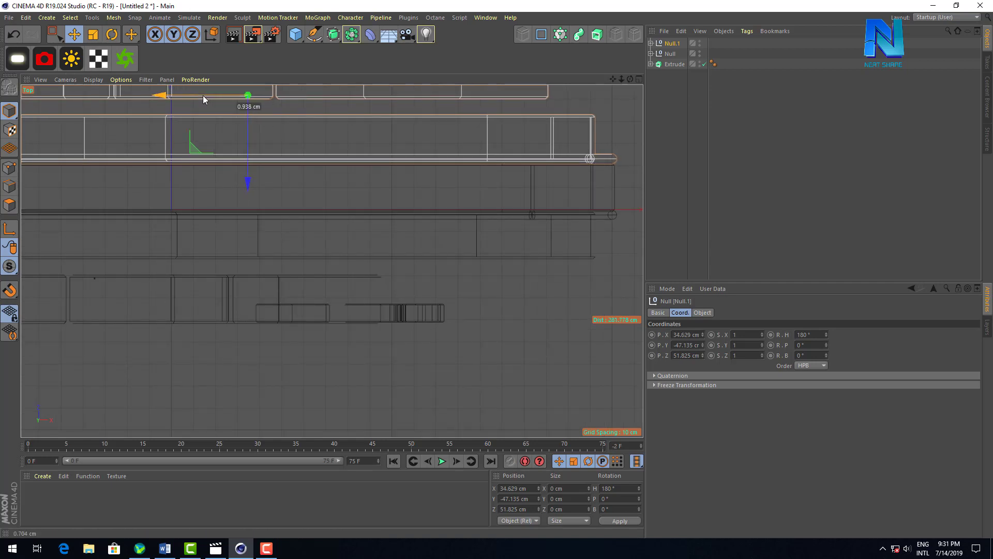
drag(247, 184, 247, 182)
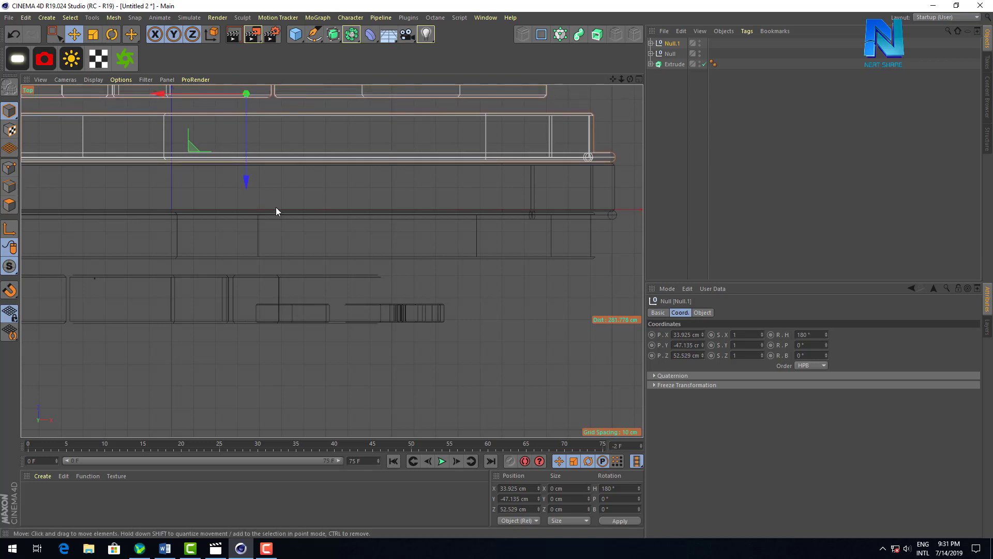
scroll(296, 263, down, 3)
scroll(297, 263, down, 2)
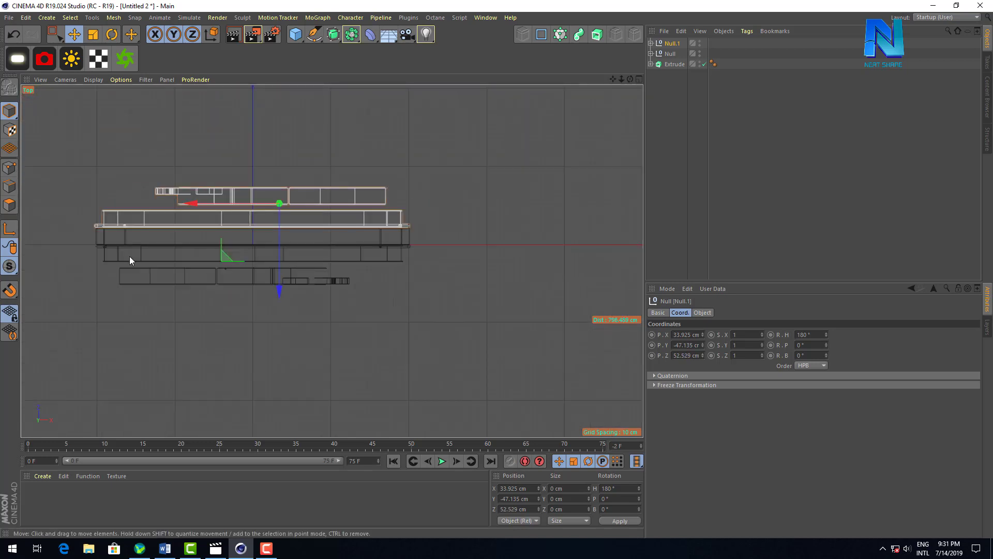
Zoom out and restore the single Perspective view
scroll(125, 248, up, 3)
scroll(87, 190, up, 2)
scroll(87, 189, up, 1)
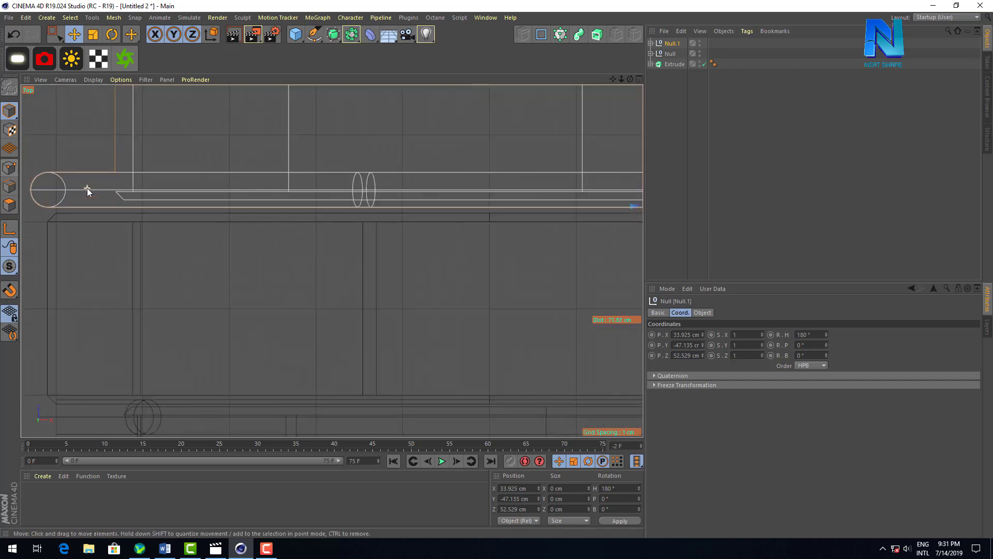
scroll(88, 190, up, 1)
scroll(88, 189, up, 1)
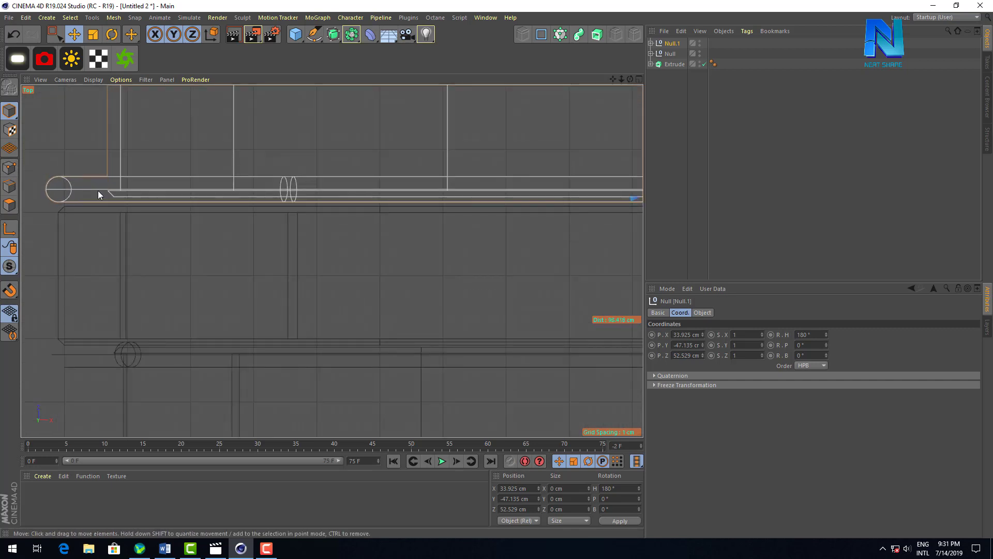
scroll(99, 191, down, 2)
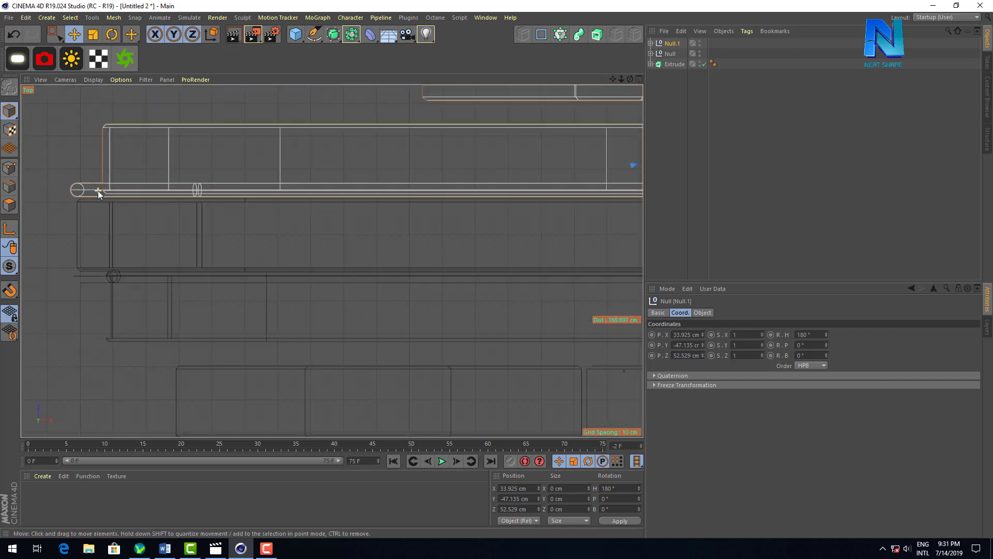
click(640, 79)
click(327, 79)
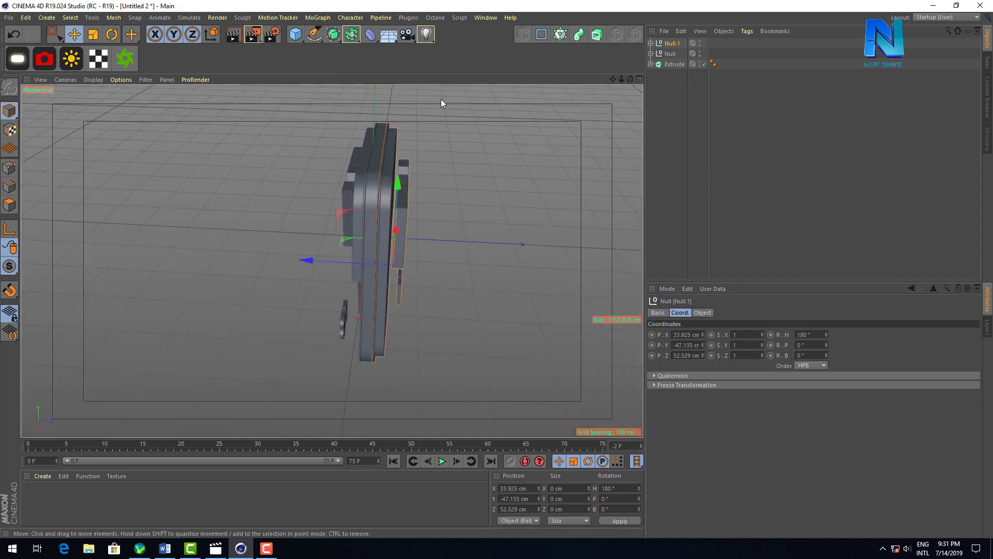
Orbit around the logo and render a quick preview to check the back-to-back fit
drag(630, 78, 332, 260)
scroll(368, 230, up, 5)
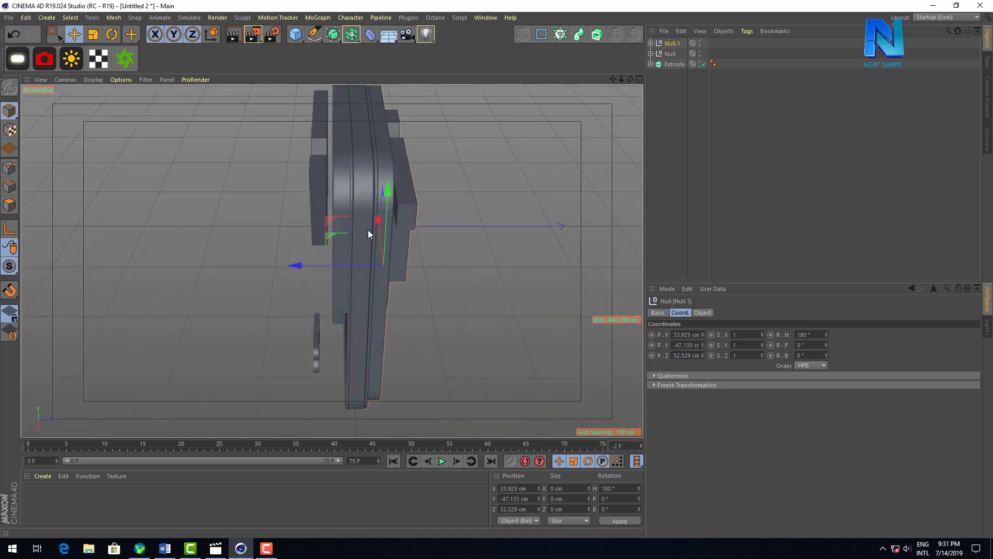
scroll(377, 191, up, 4)
scroll(377, 192, down, 4)
scroll(380, 193, down, 5)
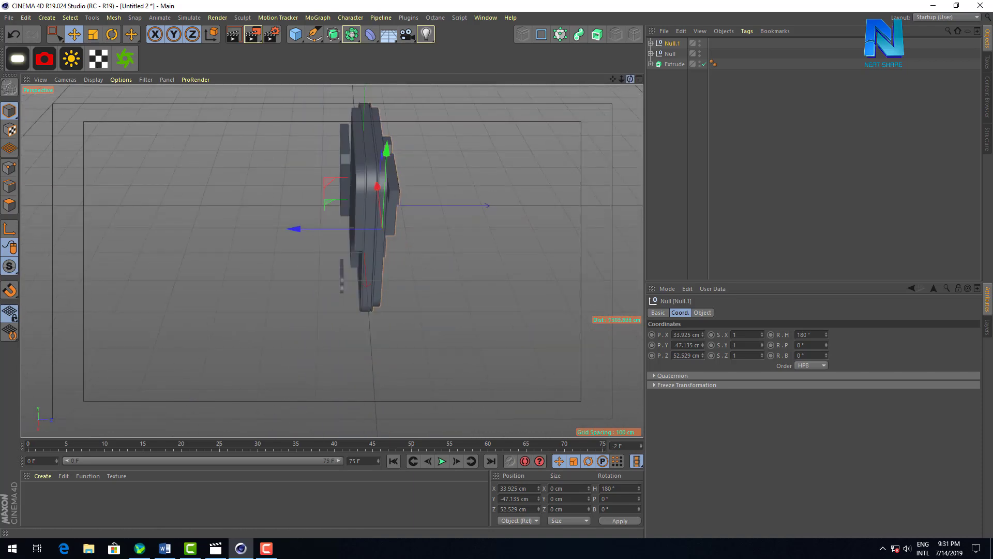
drag(630, 79, 637, 80)
click(718, 180)
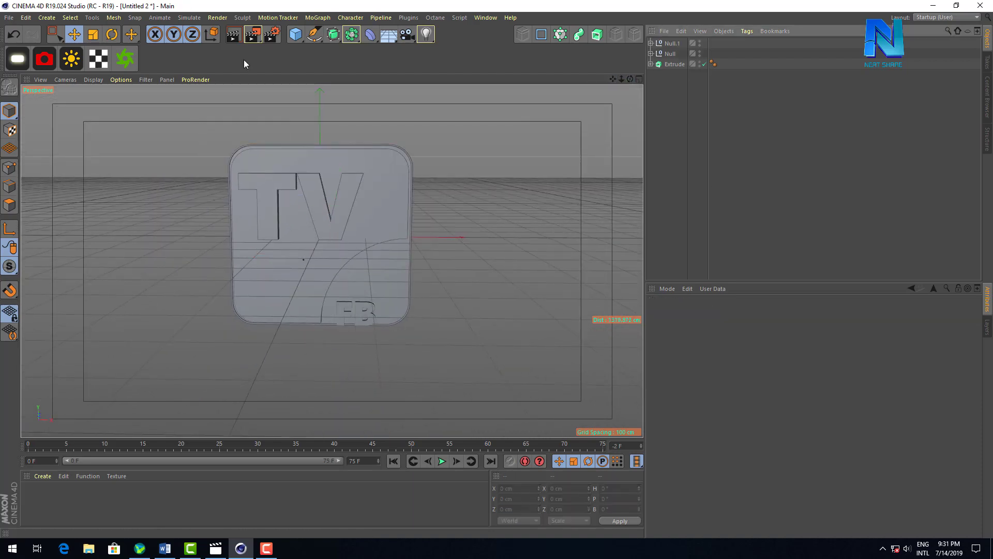
click(235, 36)
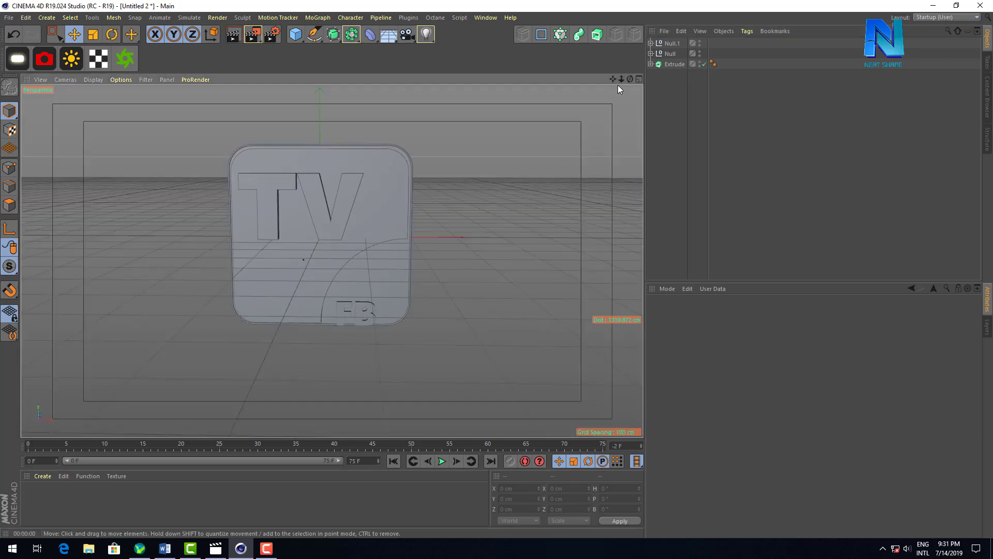
drag(630, 79, 636, 80)
alt+drag(332, 261, 275, 203)
scroll(281, 203, up, 5)
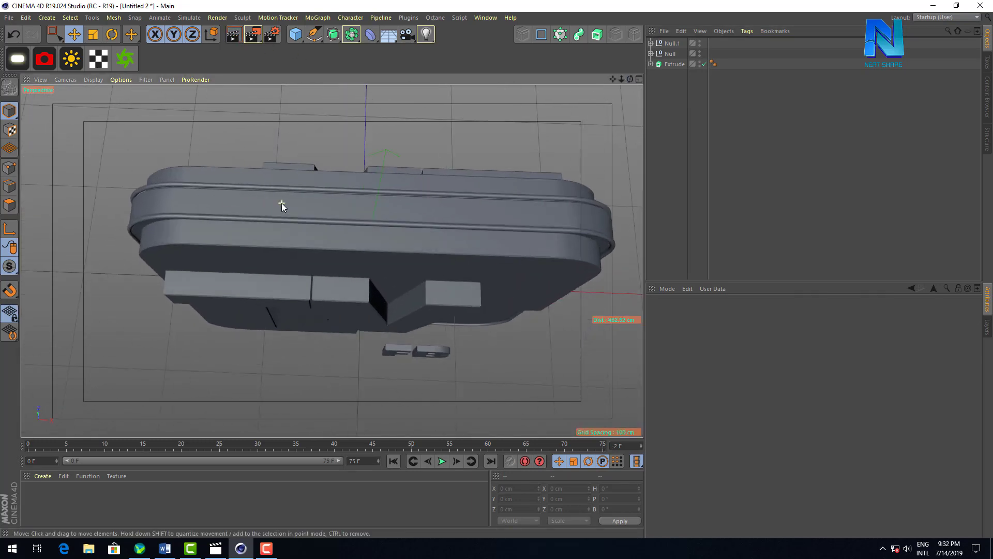
Lower Null.1's Z position to 50.529 cm
click(673, 43)
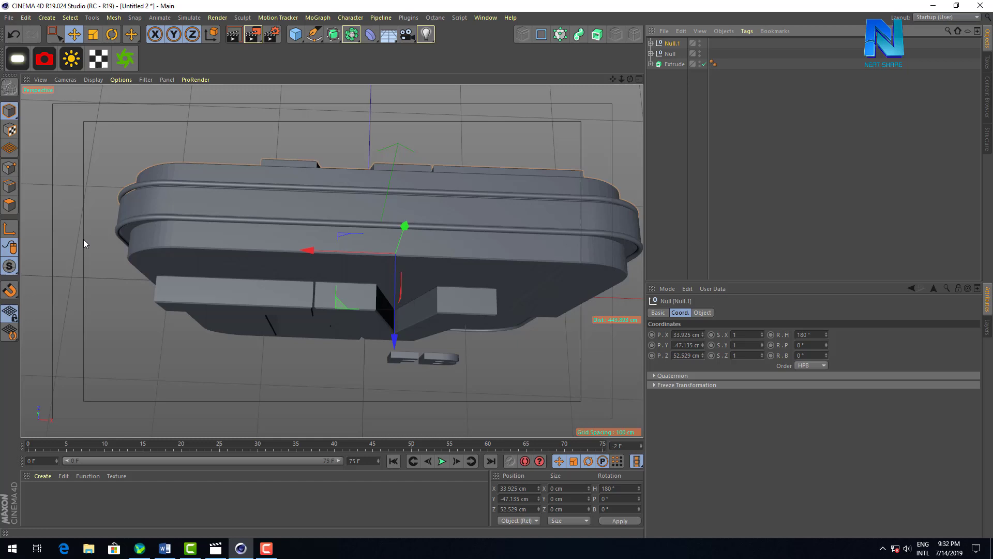
drag(704, 356, 703, 353)
click(703, 357)
click(703, 357)
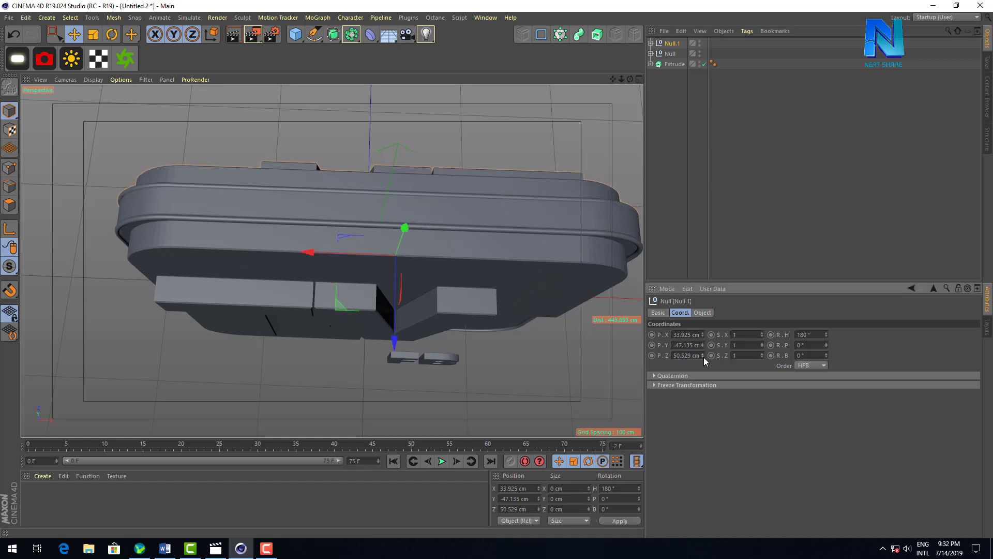
mouse_move(622, 79)
mouse_down()
mouse_move(613, 76)
mouse_move(604, 98)
mouse_up()
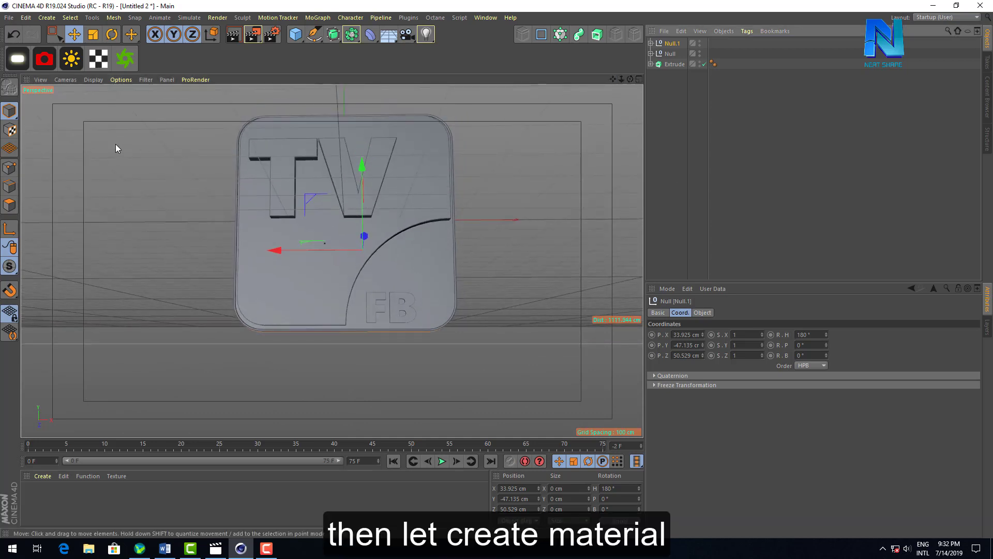
Create a new material Mat and set its colour to pure red
click(42, 475)
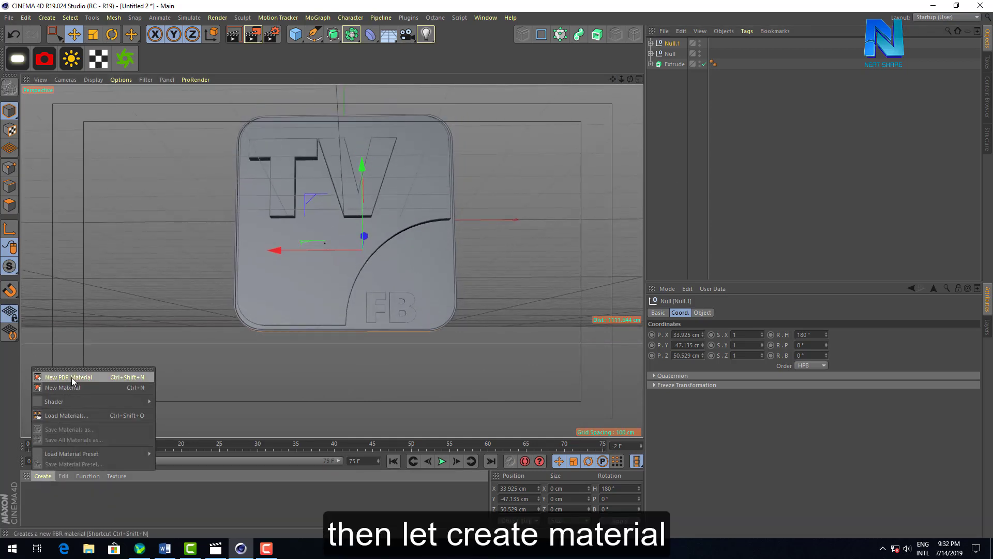
click(72, 387)
double_click(26, 494)
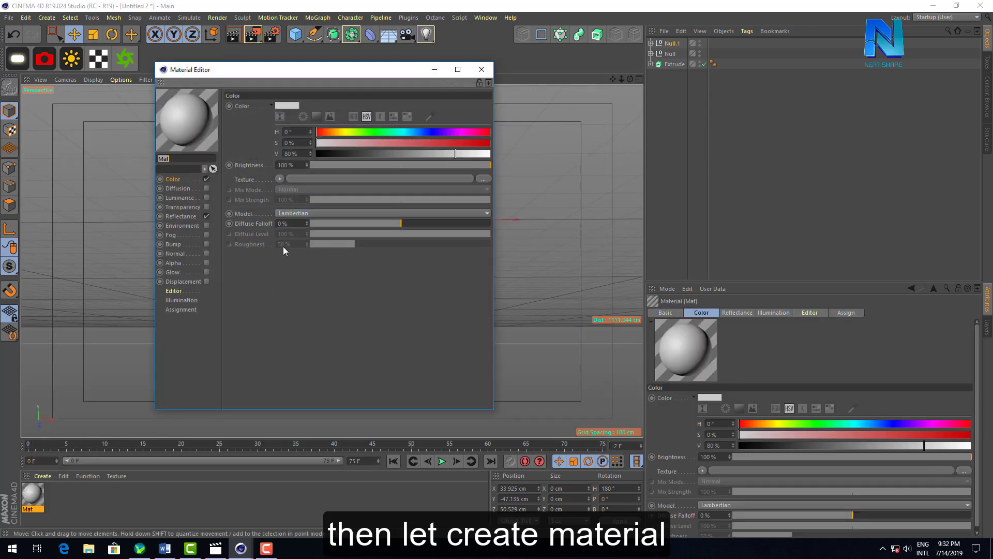
click(315, 120)
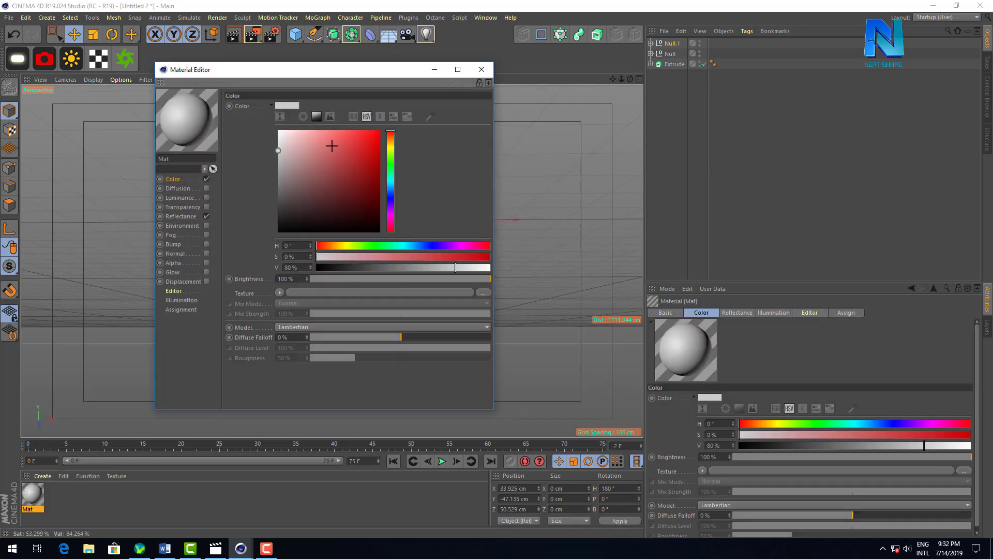
drag(332, 144, 380, 130)
Add a GGX reflection layer to Mat with Additive attenuation at 10% strength
click(181, 216)
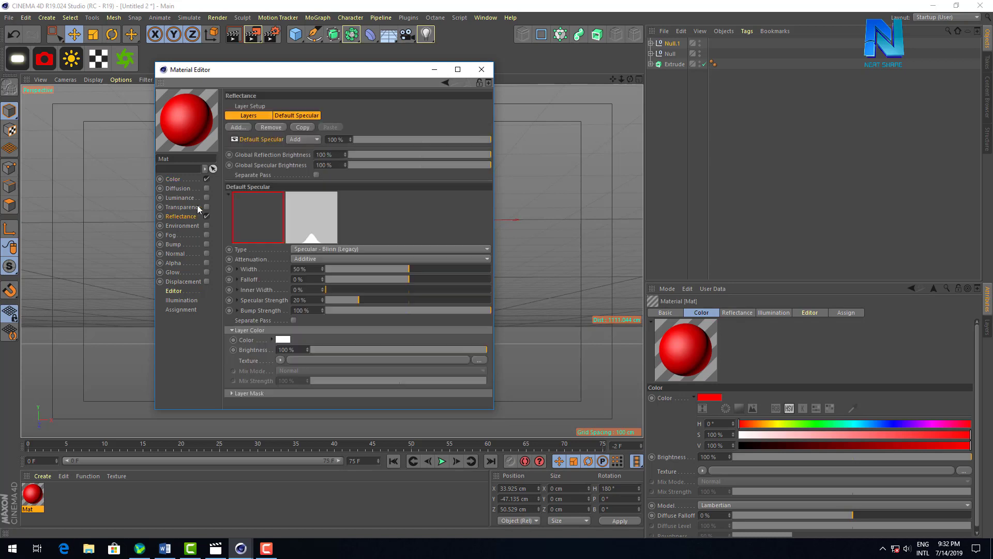
click(238, 128)
click(266, 140)
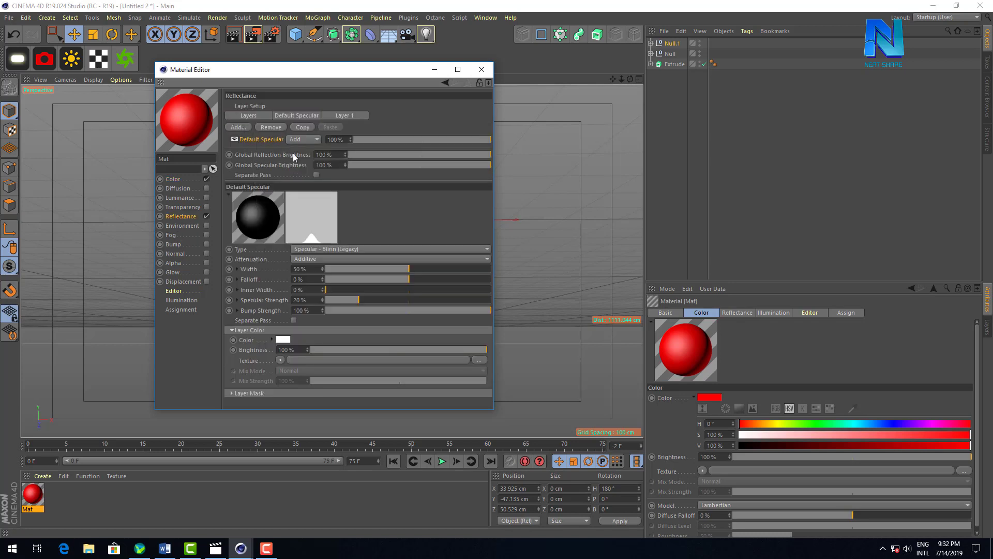
click(312, 271)
click(319, 303)
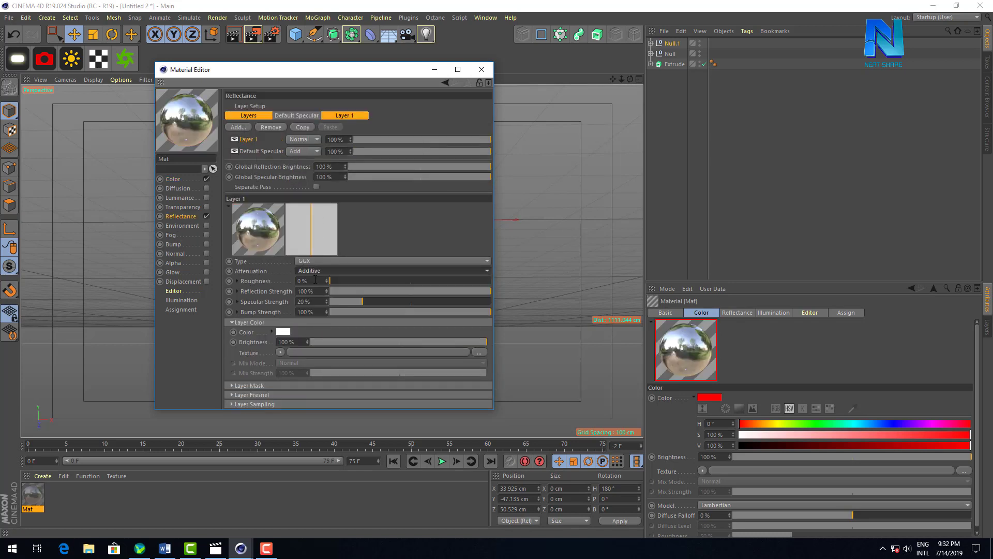
click(317, 290)
text(10)
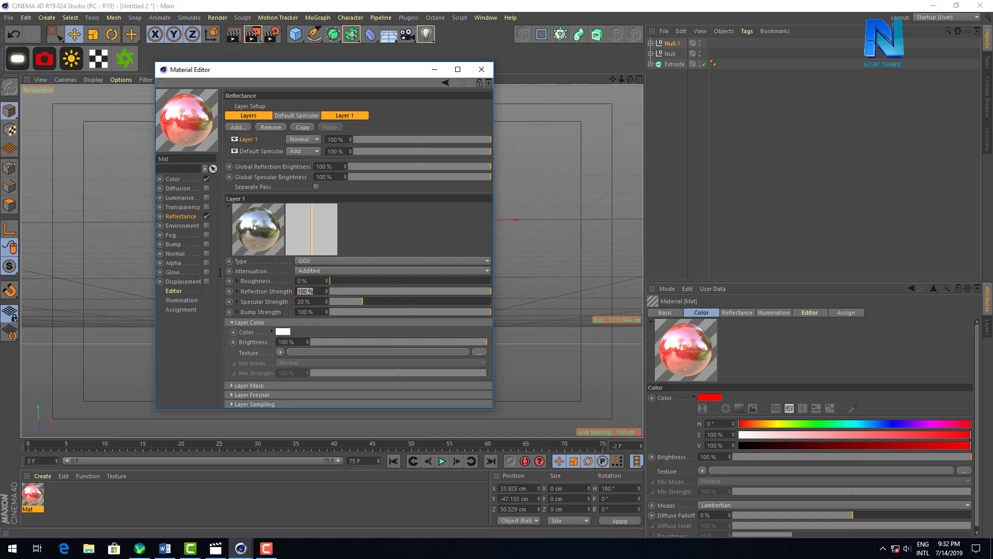
click(482, 69)
Apply the red Mat material to the main Extrude plate
click(424, 134)
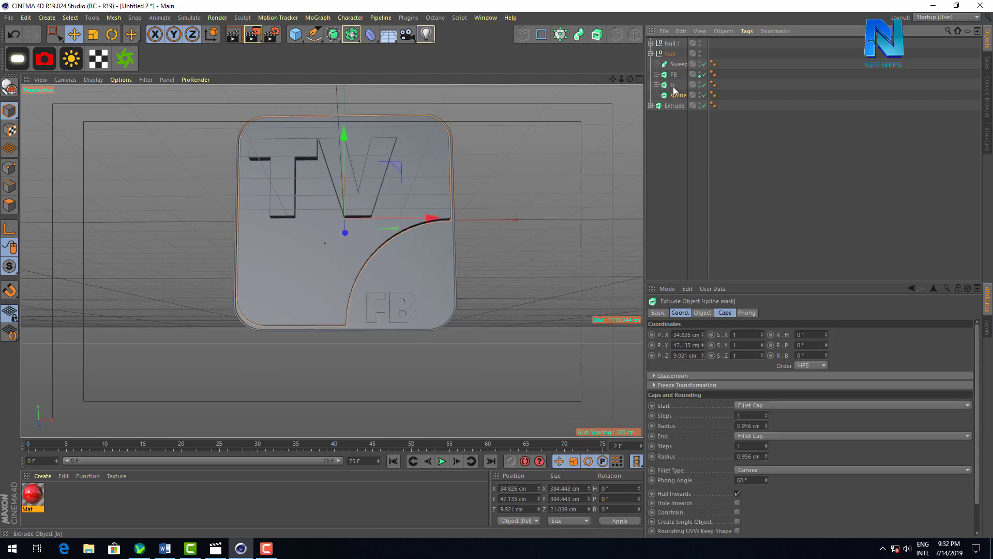
click(674, 86)
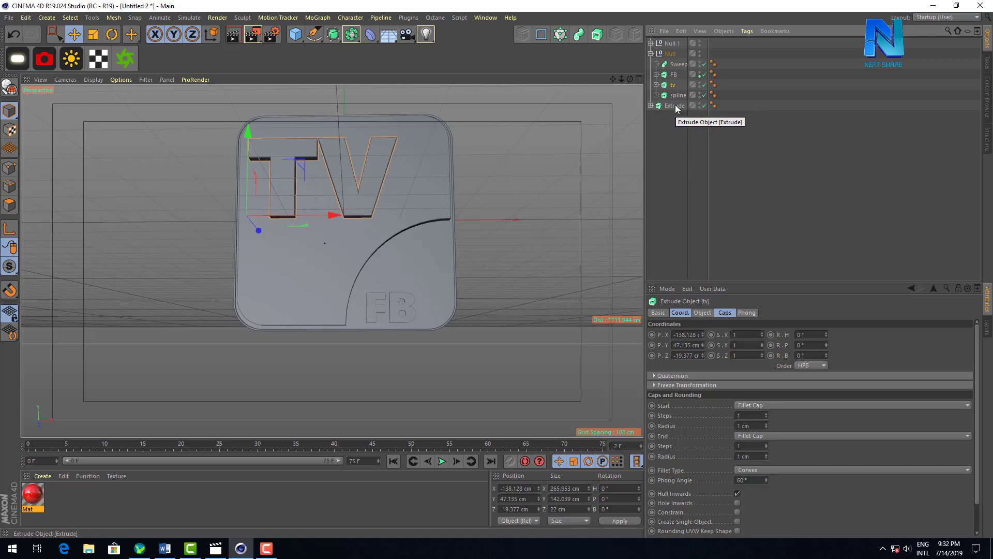
click(674, 106)
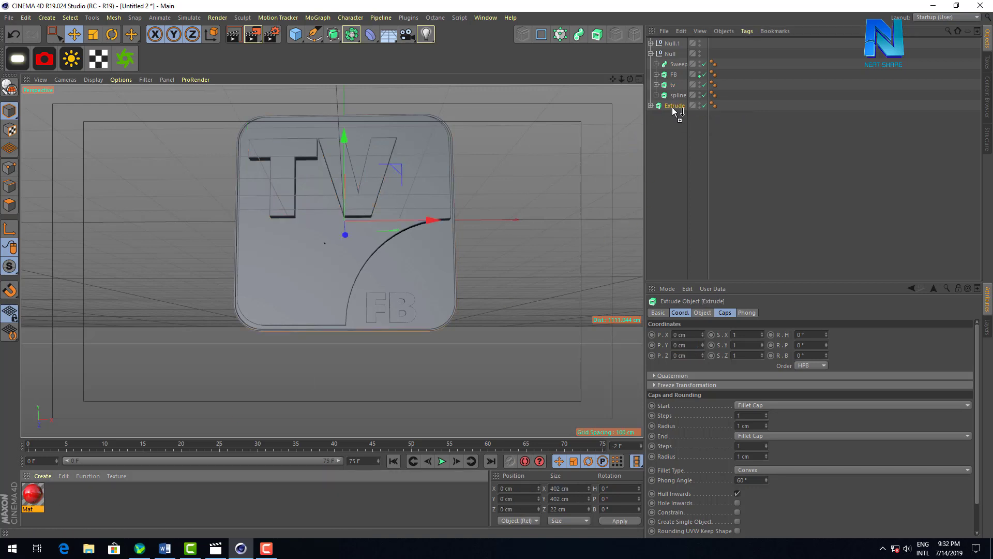
drag(673, 109, 674, 107)
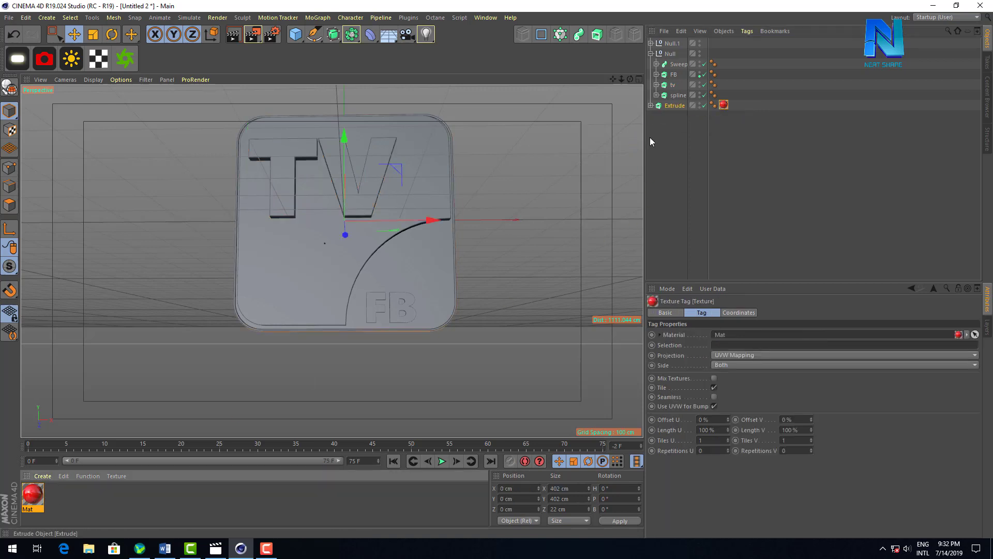
click(266, 549)
click(216, 549)
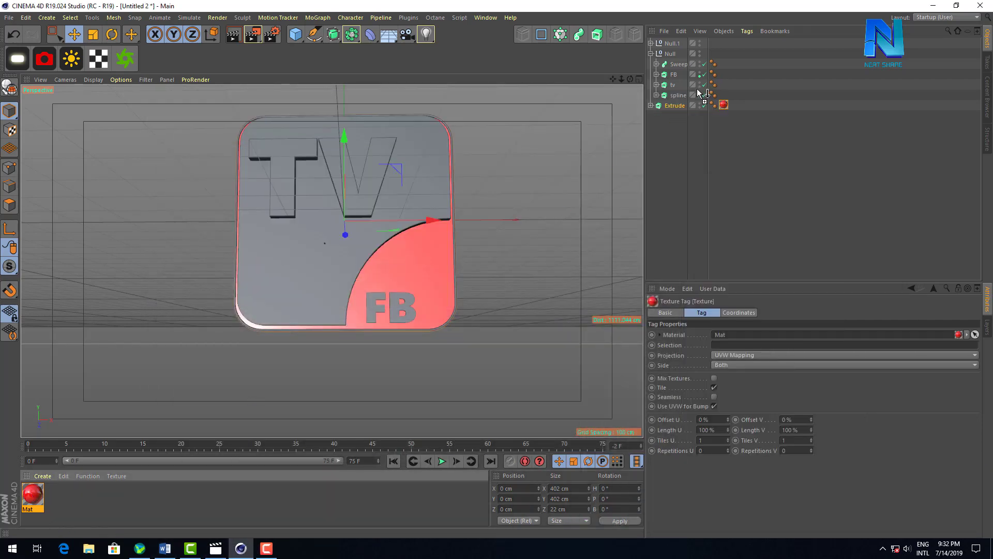
Copy the red material onto both groups' spline objects and duplicate Mat as Mat.1
drag(672, 87, 672, 95)
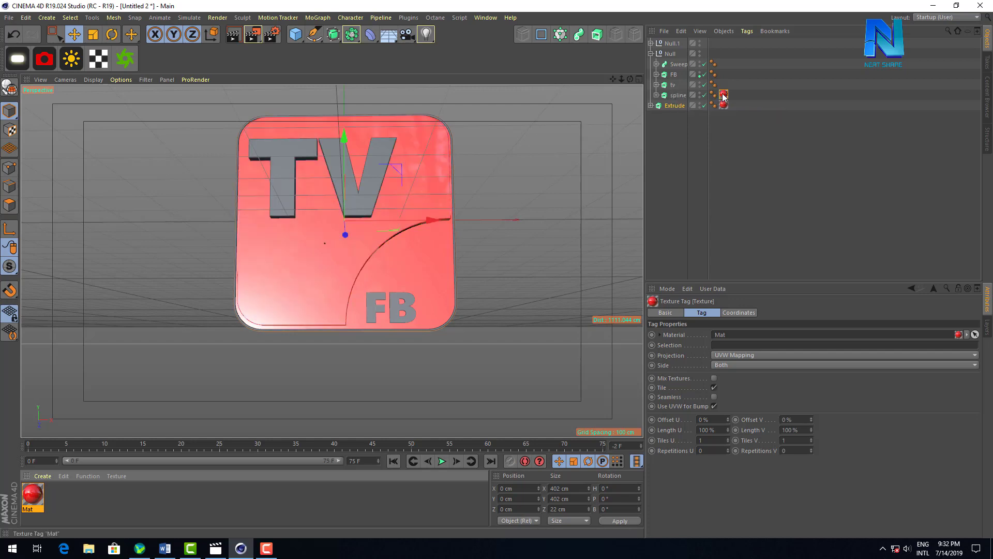
click(651, 43)
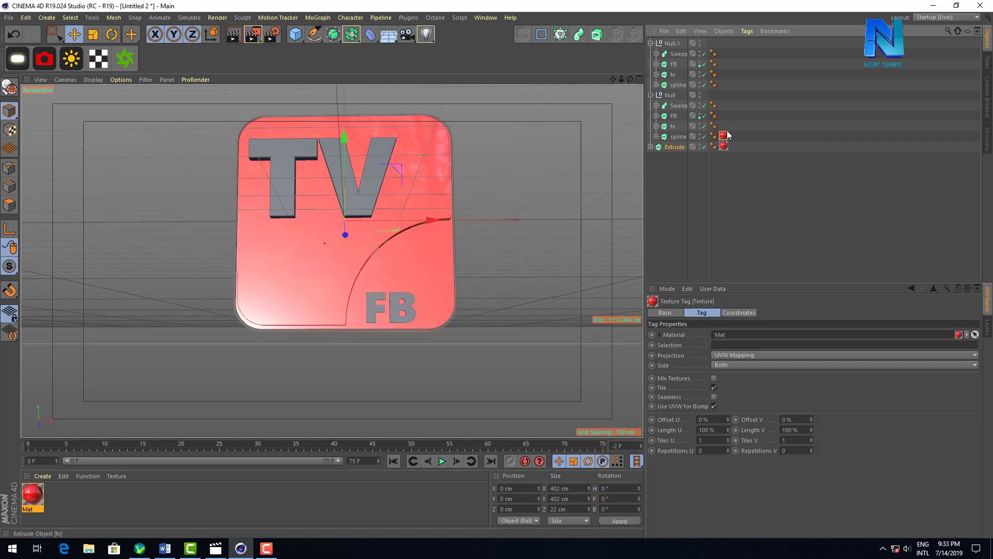
drag(724, 82, 724, 83)
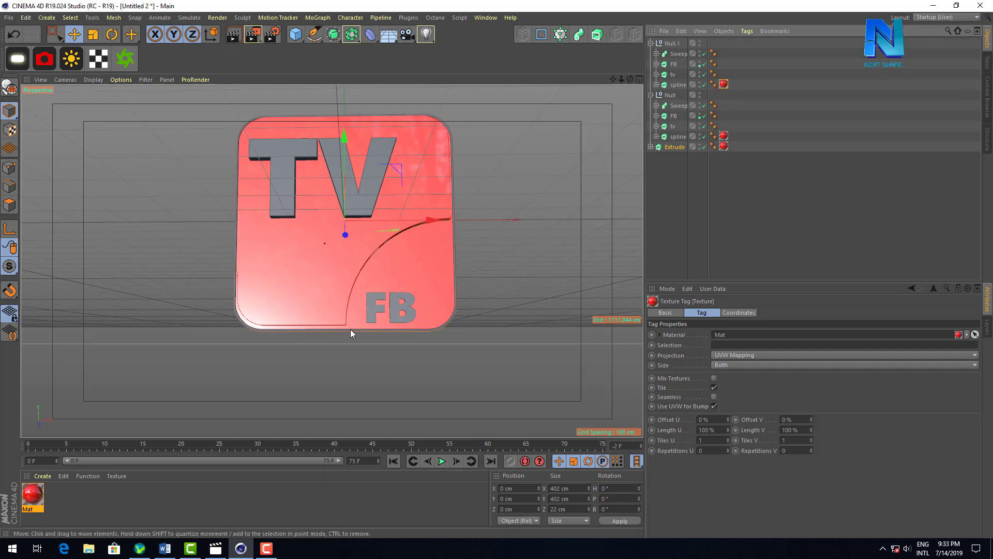
ctrl+drag(51, 497, 57, 496)
Turn Mat.1 white by draining its colour saturation to near 0%
double_click(57, 494)
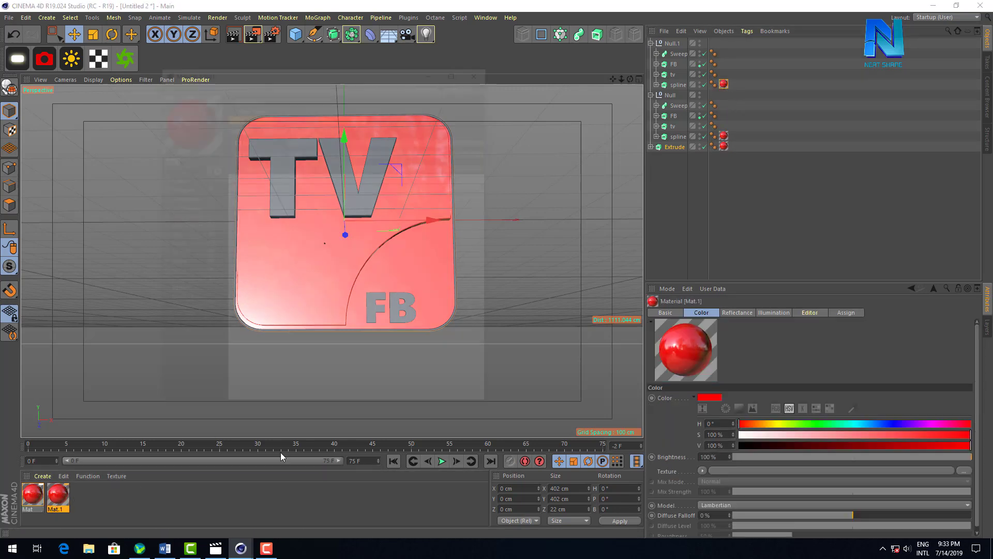
drag(439, 256, 320, 257)
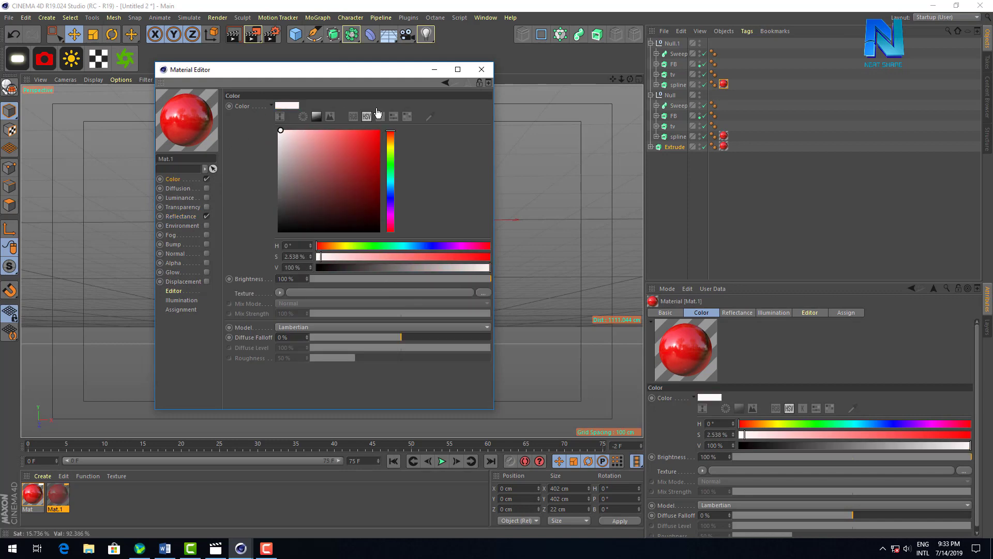
click(482, 69)
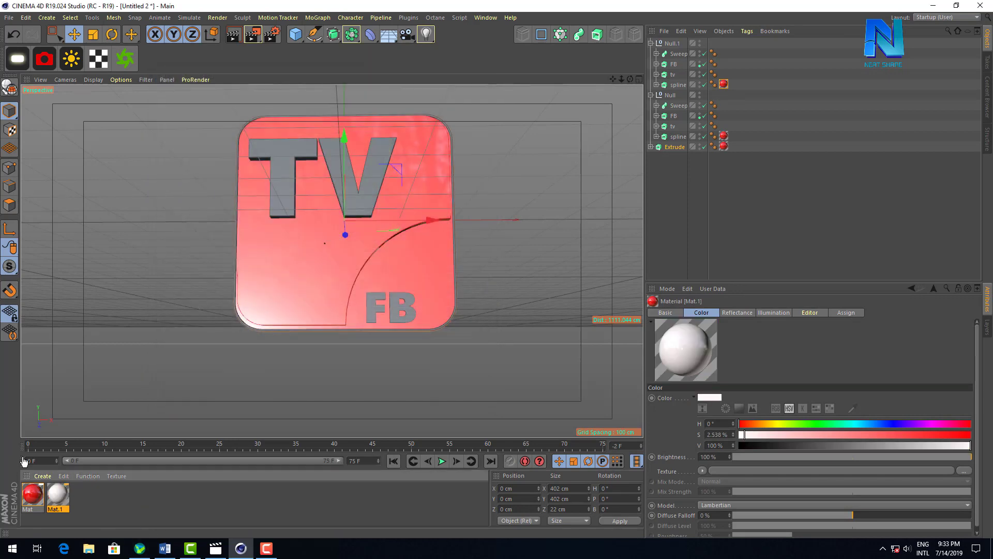
Apply white Mat.1 to the TV and FB letters and the Sweep rim
mouse_move(664, 137)
mouse_down()
mouse_move(724, 135)
mouse_move(723, 54)
mouse_up()
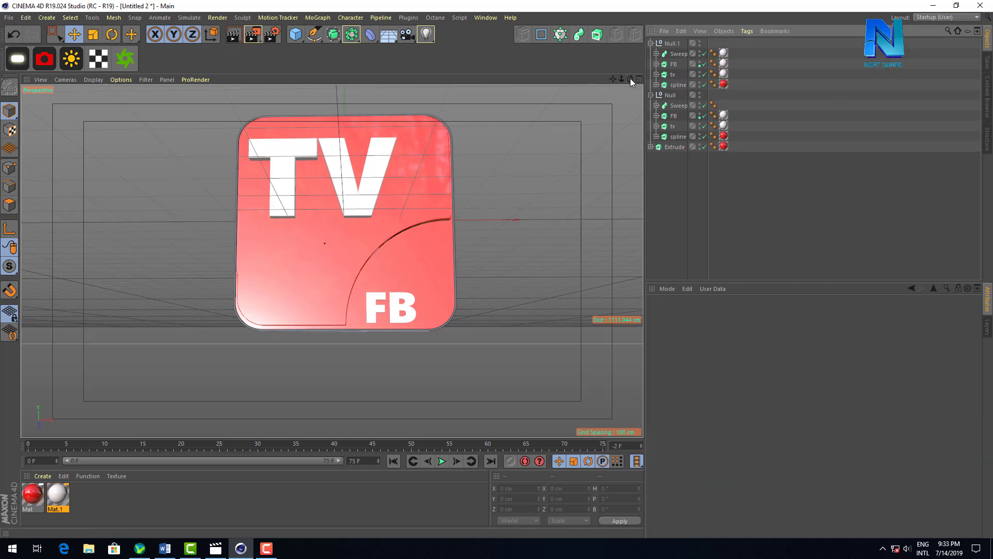
drag(630, 79, 611, 87)
ctrl+drag(723, 114, 723, 105)
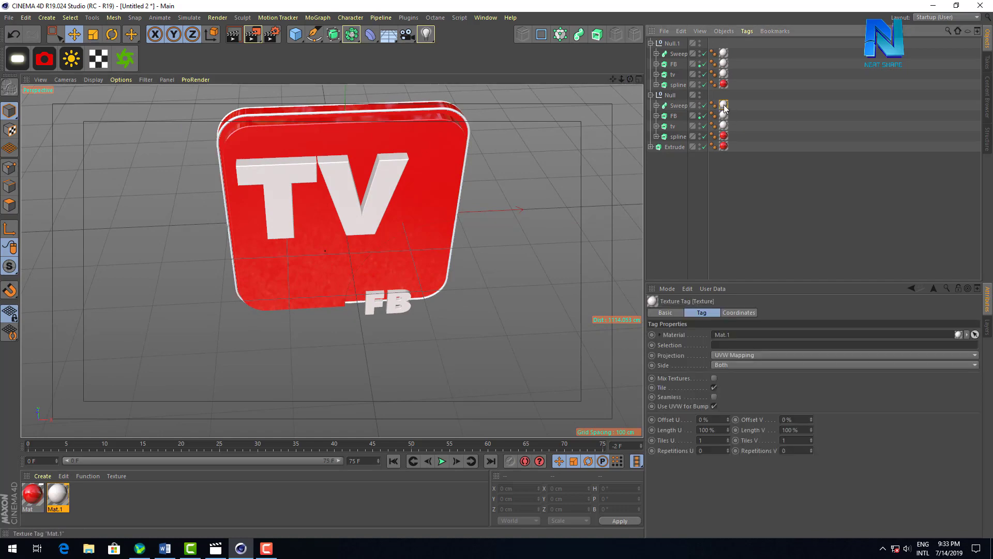
mouse_move(630, 79)
mouse_down()
mouse_move(595, 90)
mouse_move(407, 36)
mouse_up()
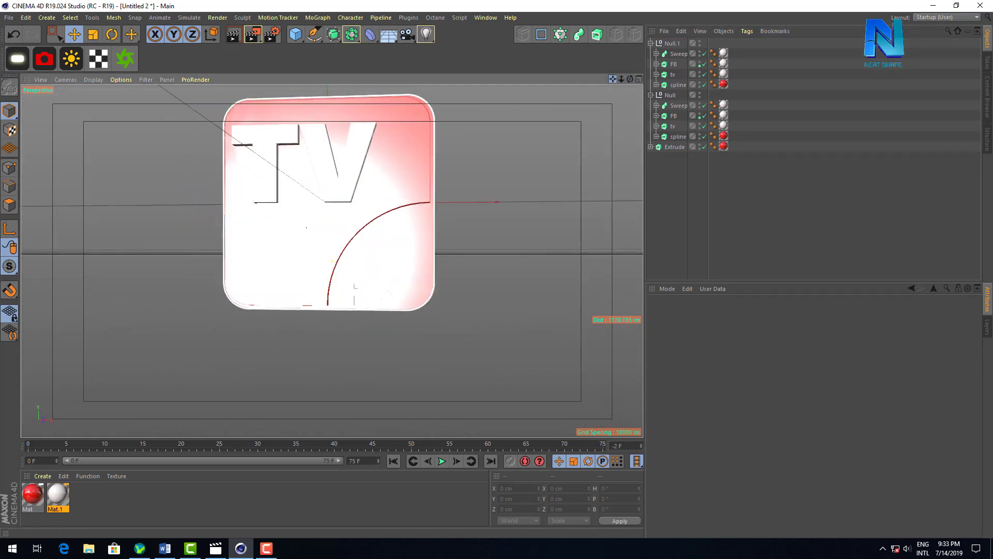
Add a camera with pitch and heading 0°, centre the logo, and test-render it
click(408, 36)
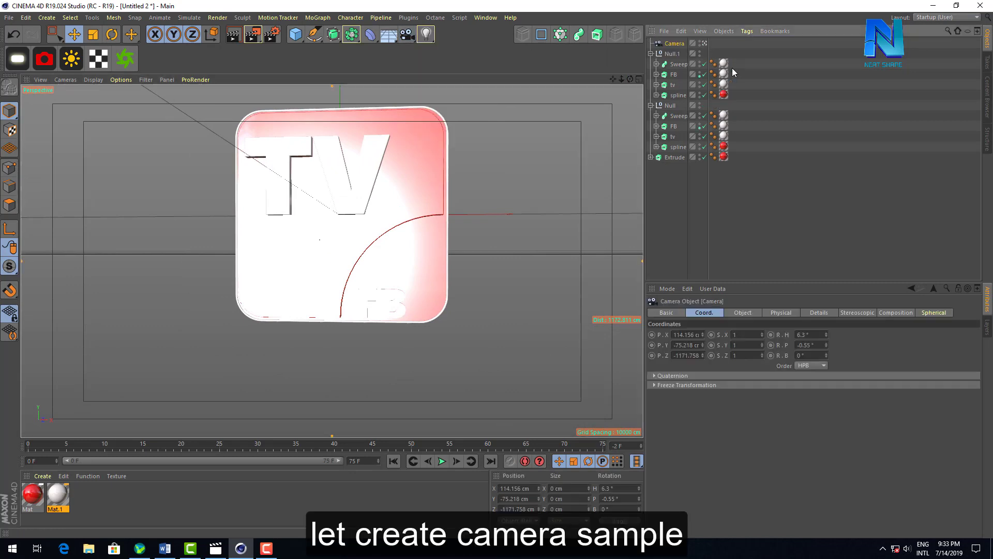
click(805, 345)
key(Return)
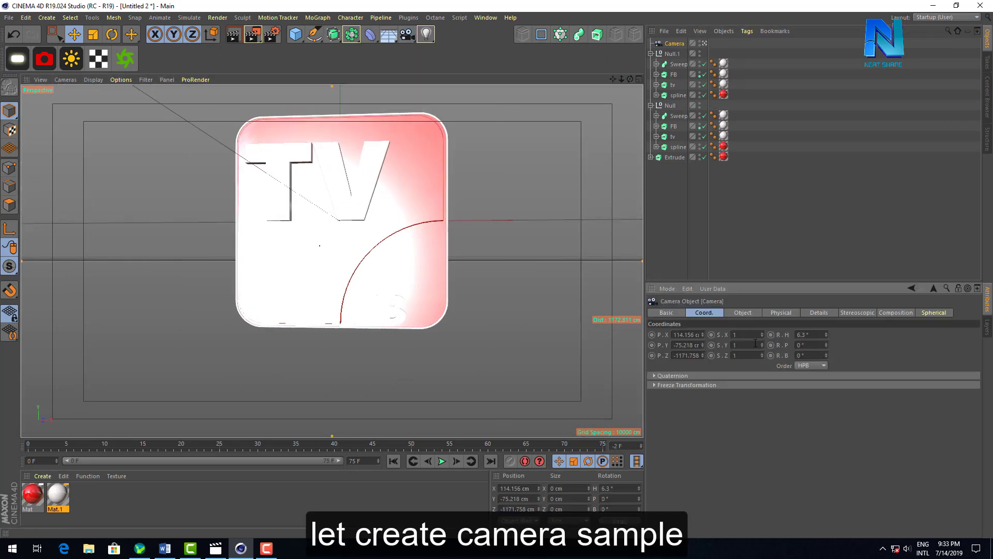
text(0)
key(Return)
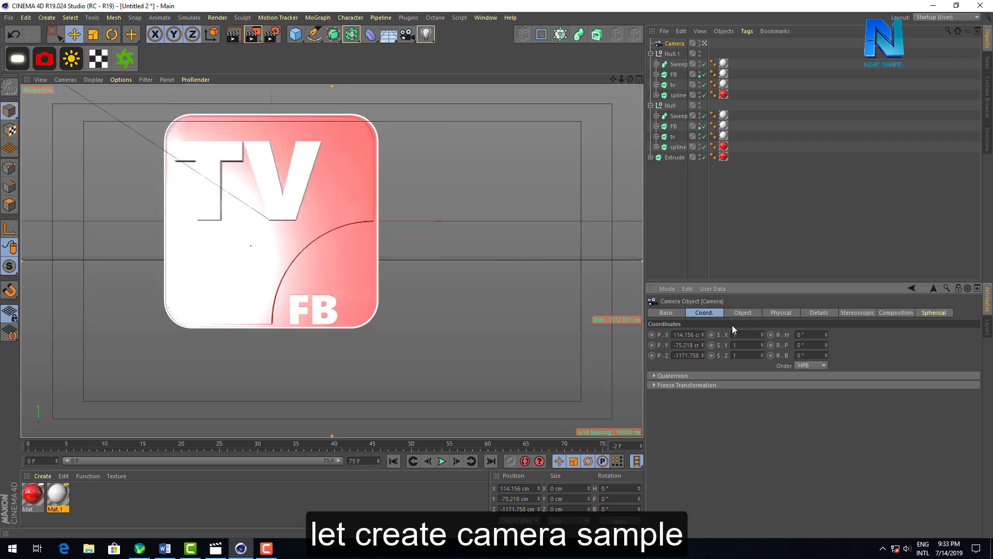
drag(613, 78, 583, 104)
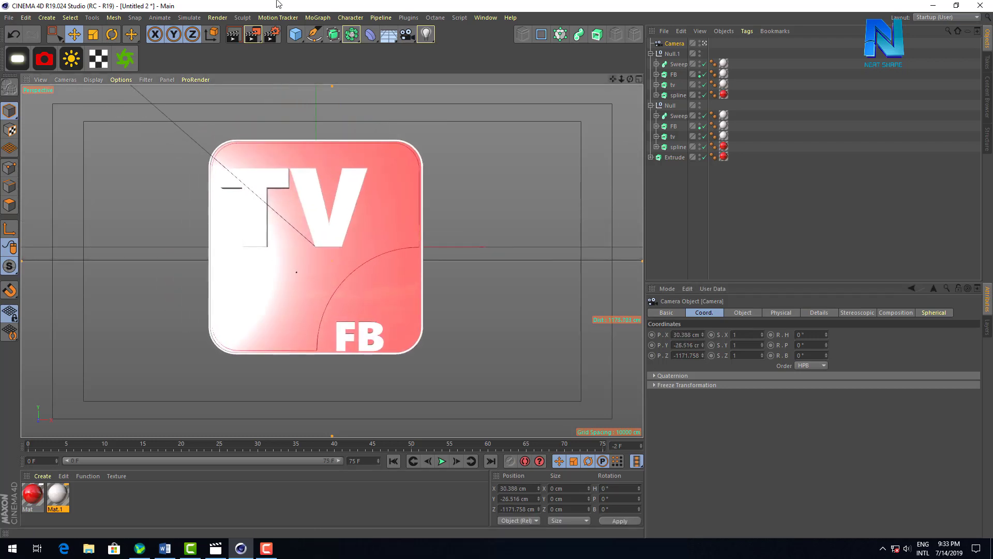
click(233, 36)
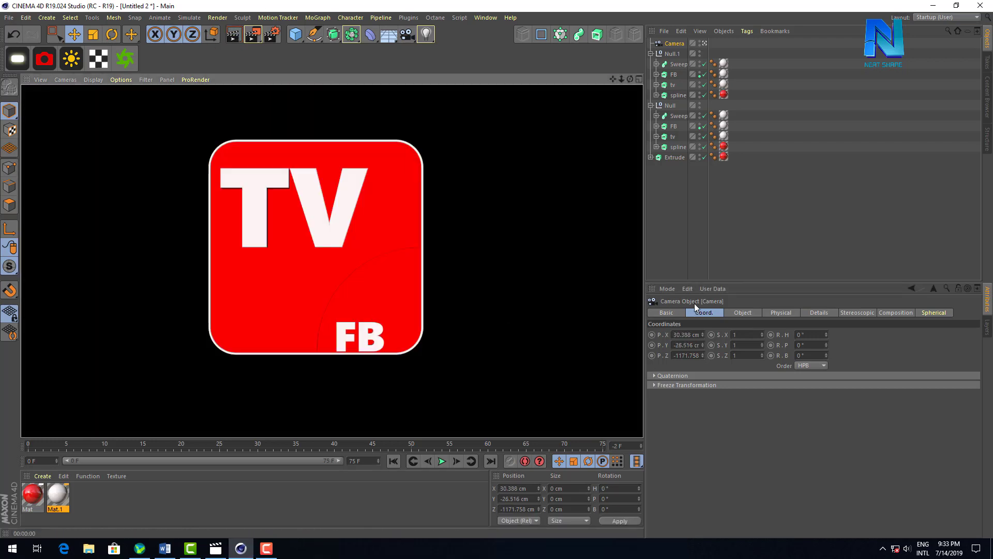
click(701, 259)
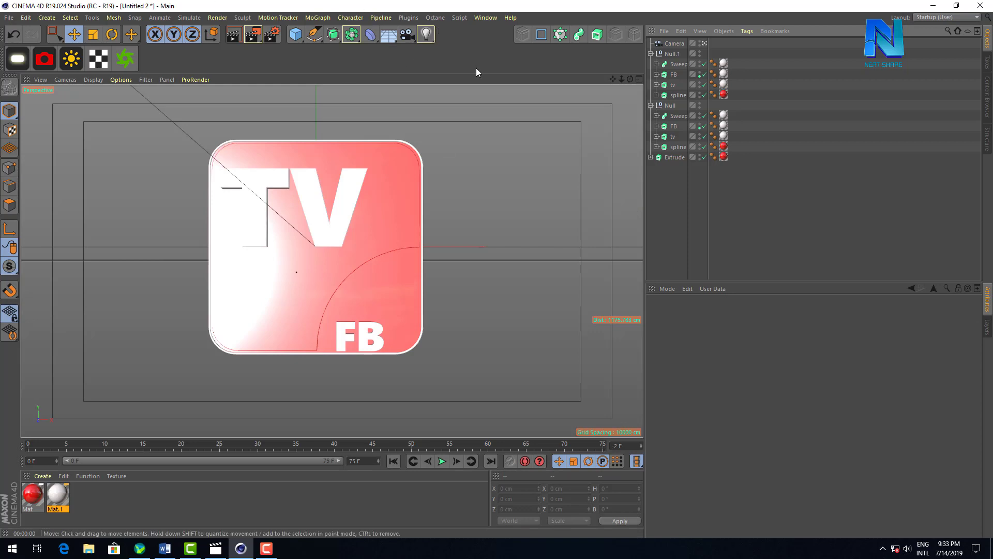
click(408, 18)
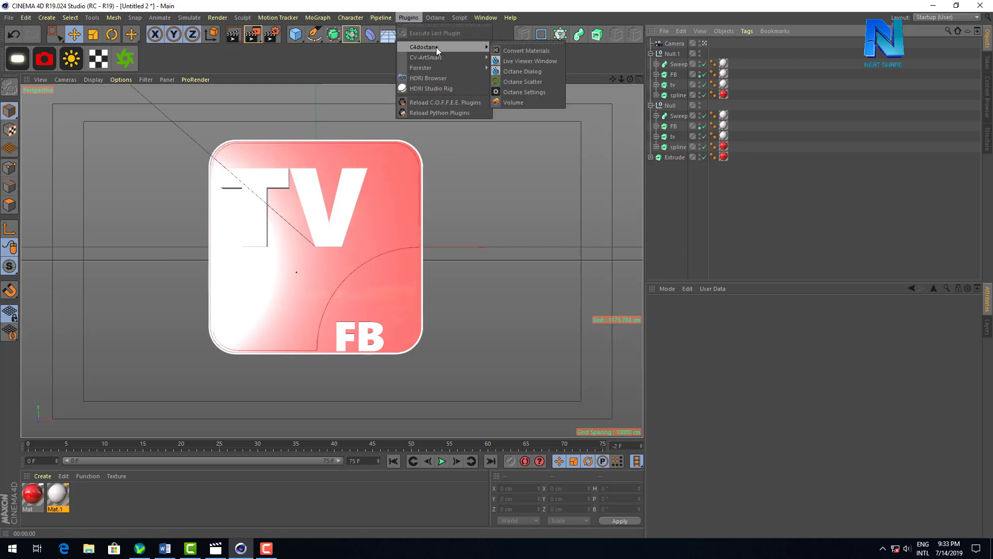
Add an HDRI Studio Rig, lower its floor, and load HDRI_STUDIO_vol2_013.exr
click(448, 89)
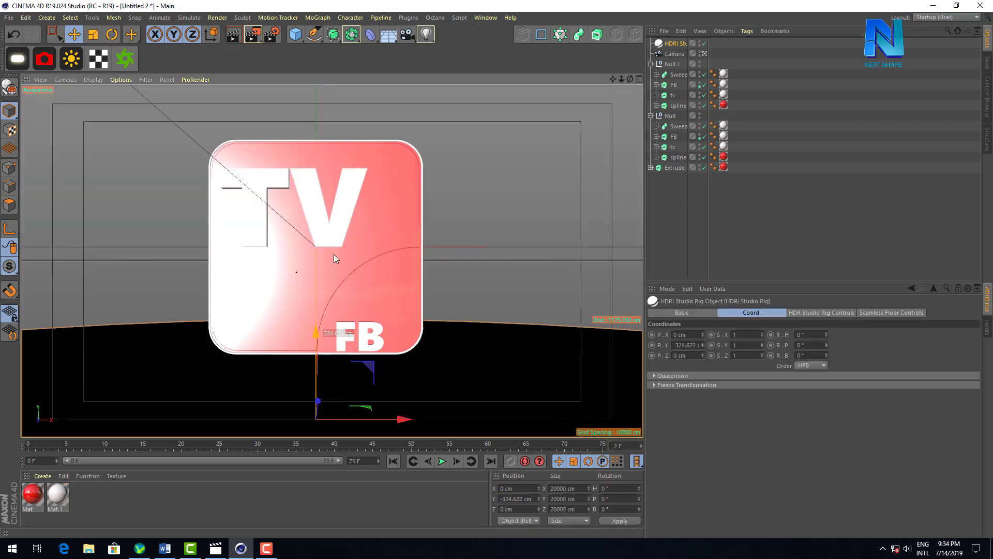
drag(322, 400, 324, 432)
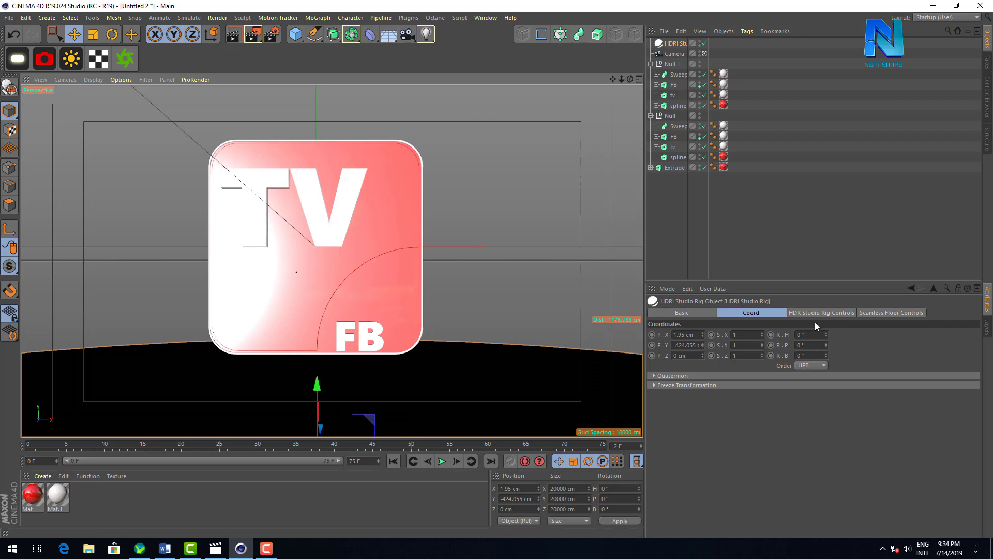
click(835, 313)
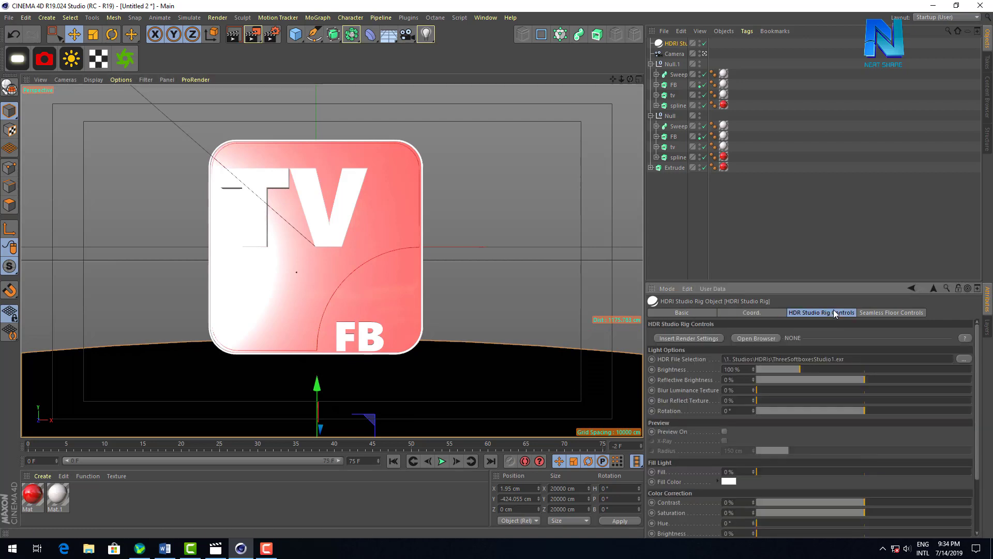
click(777, 339)
scroll(585, 346, down, 5)
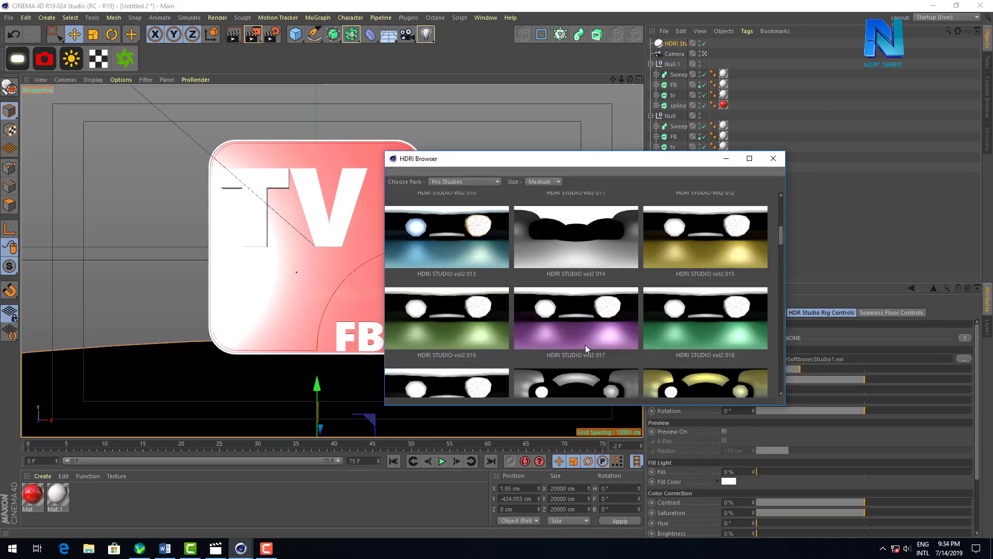
click(706, 320)
double_click(442, 248)
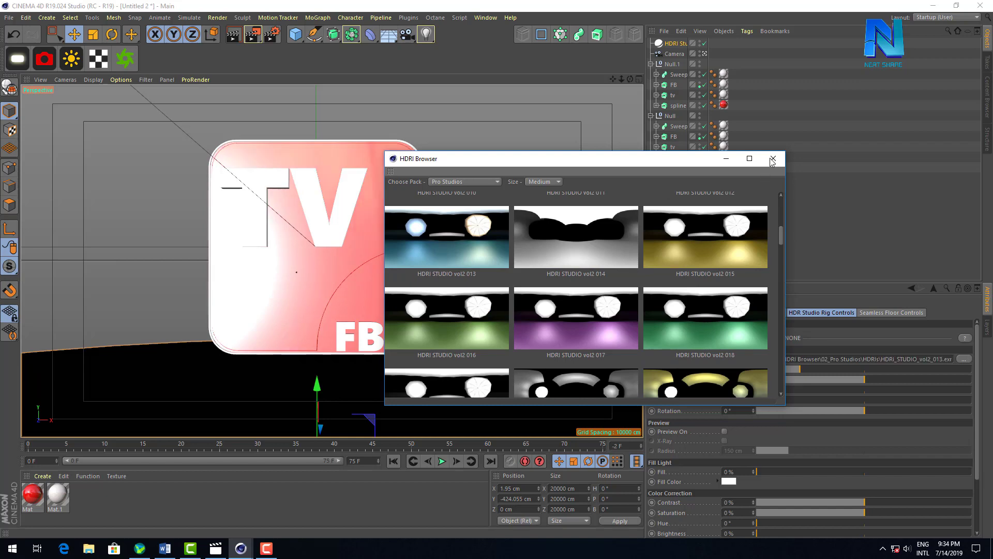
click(234, 37)
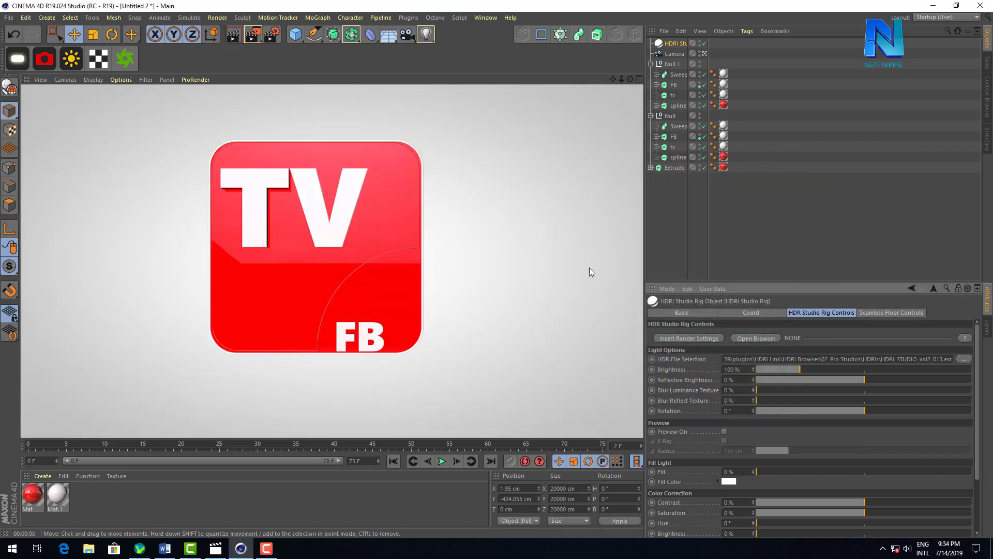
Darken the red Mat material's colour value to about 79%
click(765, 212)
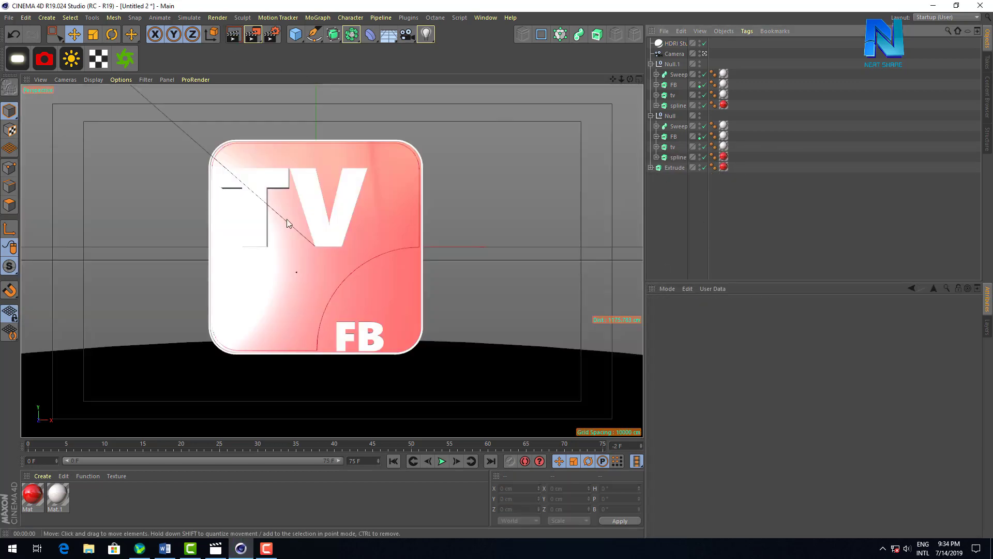
double_click(32, 494)
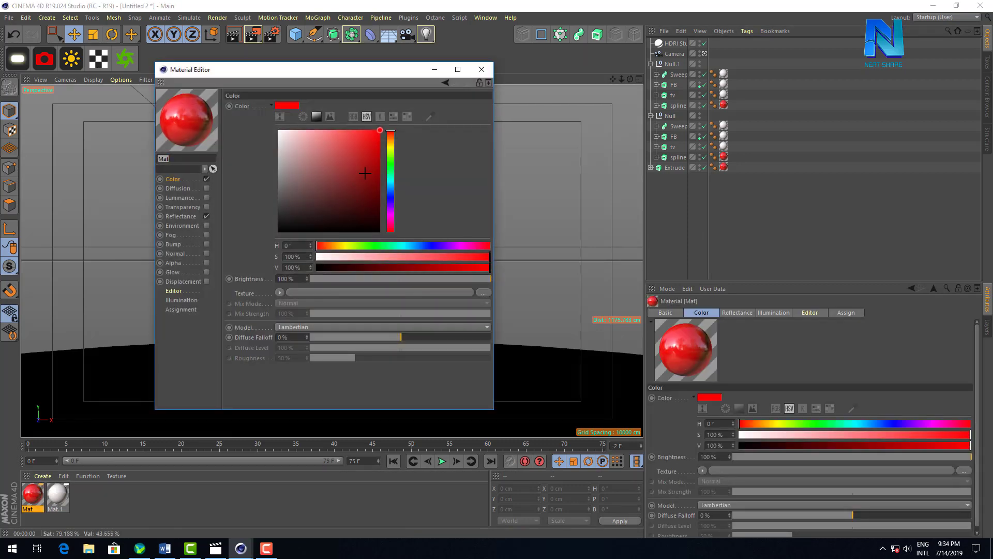
click(380, 160)
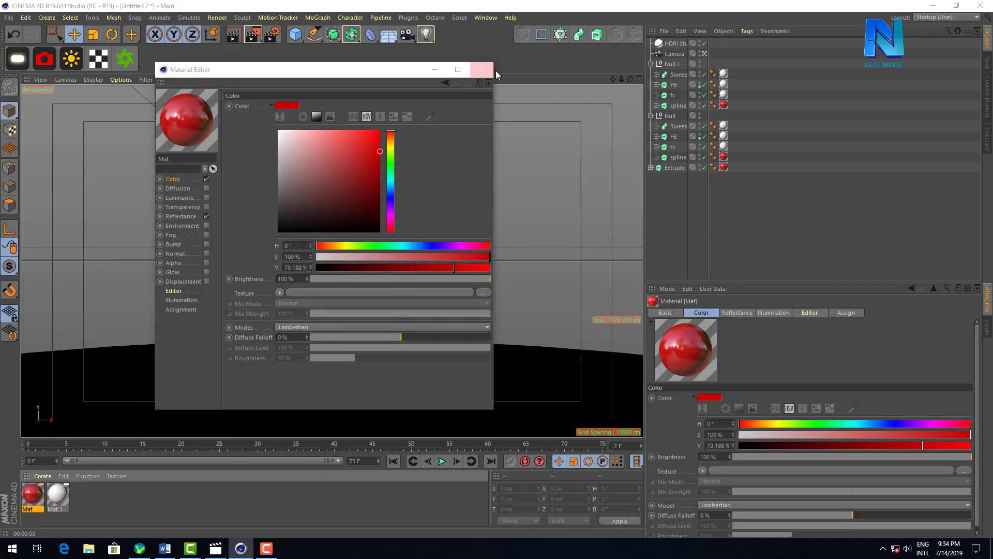
click(482, 69)
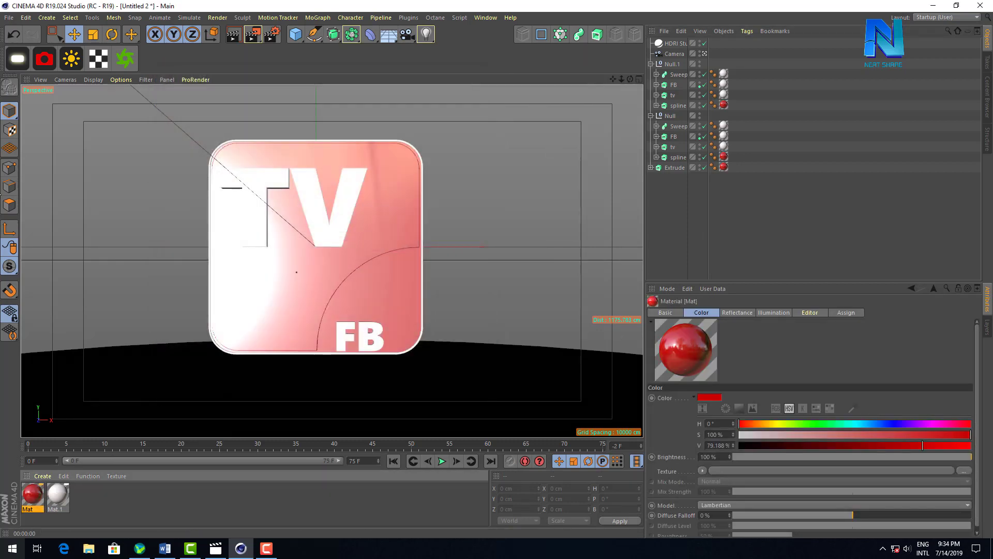
click(432, 41)
Add a light to the scene and select it in the four-view layout
click(538, 72)
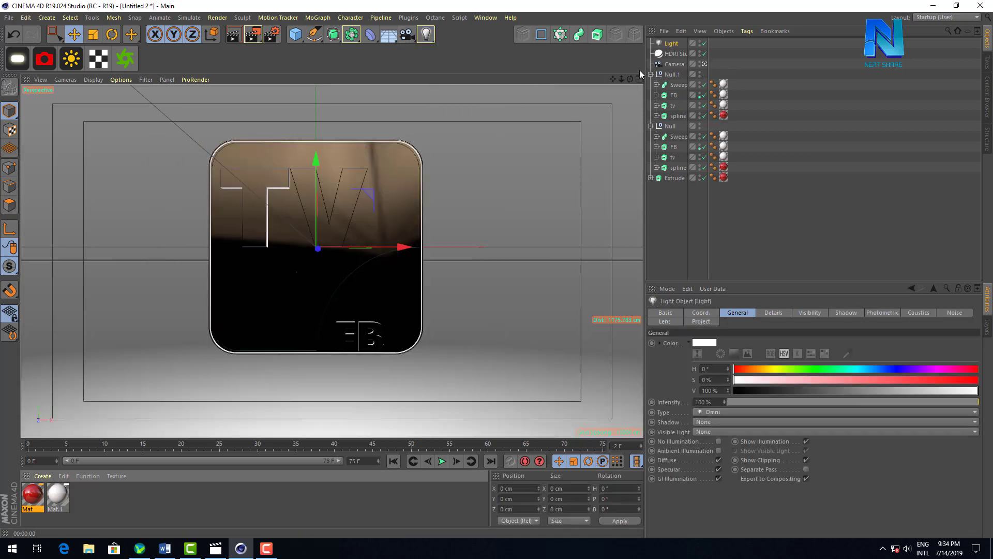
click(640, 85)
click(639, 79)
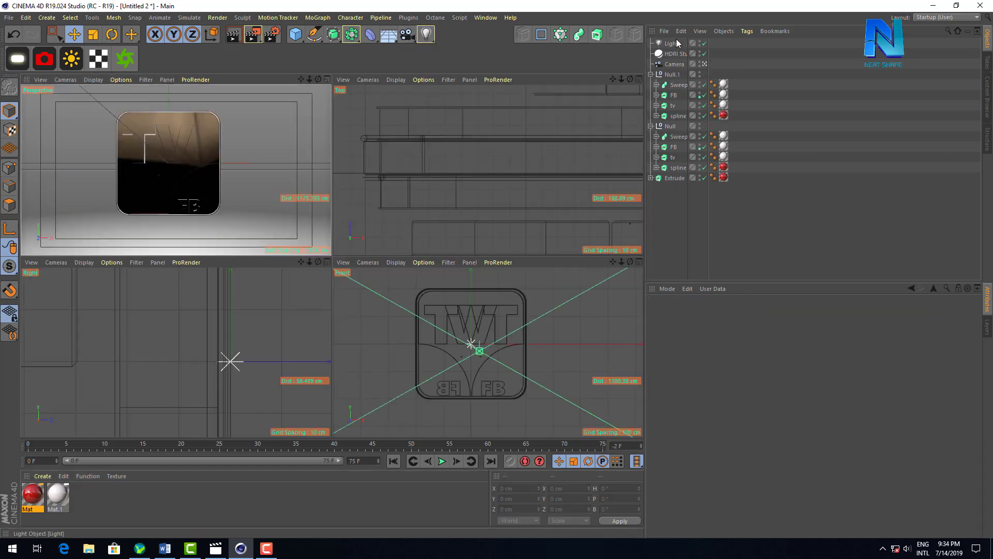
click(673, 44)
drag(313, 254, 306, 239)
Pull the light far out in front of the logo to about Z -2986 cm
scroll(177, 352, down, 5)
scroll(176, 353, down, 3)
scroll(177, 353, down, 3)
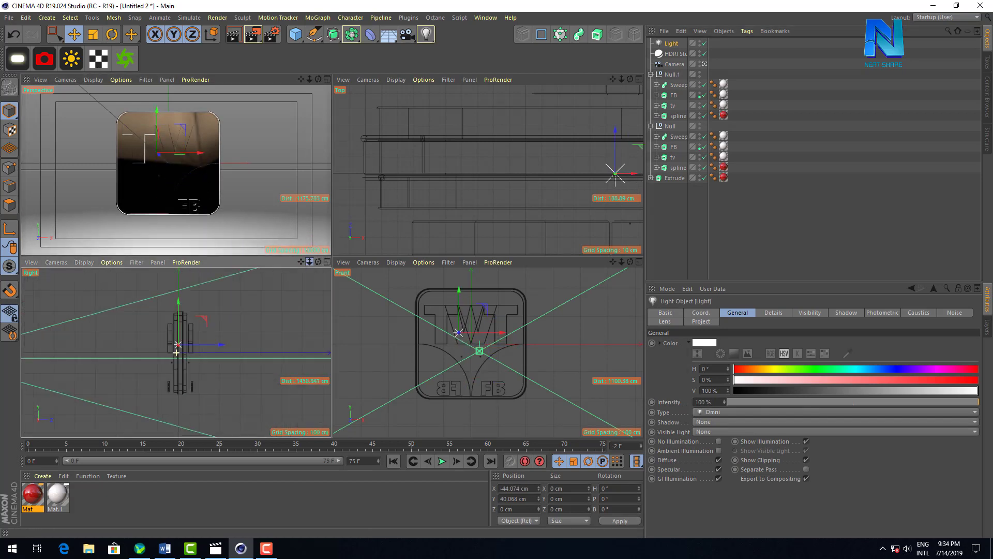
scroll(198, 349, down, 3)
scroll(198, 349, down, 2)
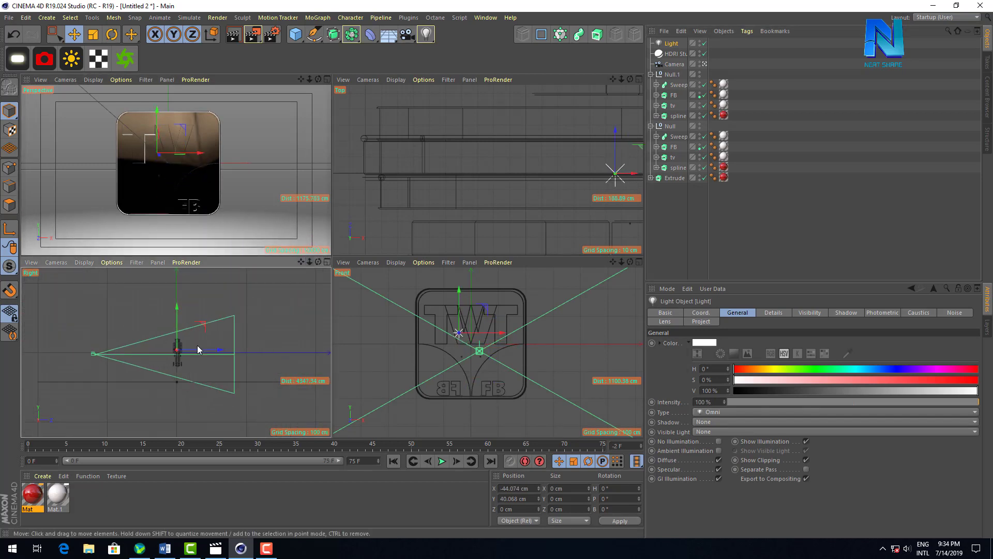
mouse_move(220, 351)
mouse_down()
mouse_move(32, 353)
mouse_move(104, 336)
mouse_up()
scroll(169, 324, down, 3)
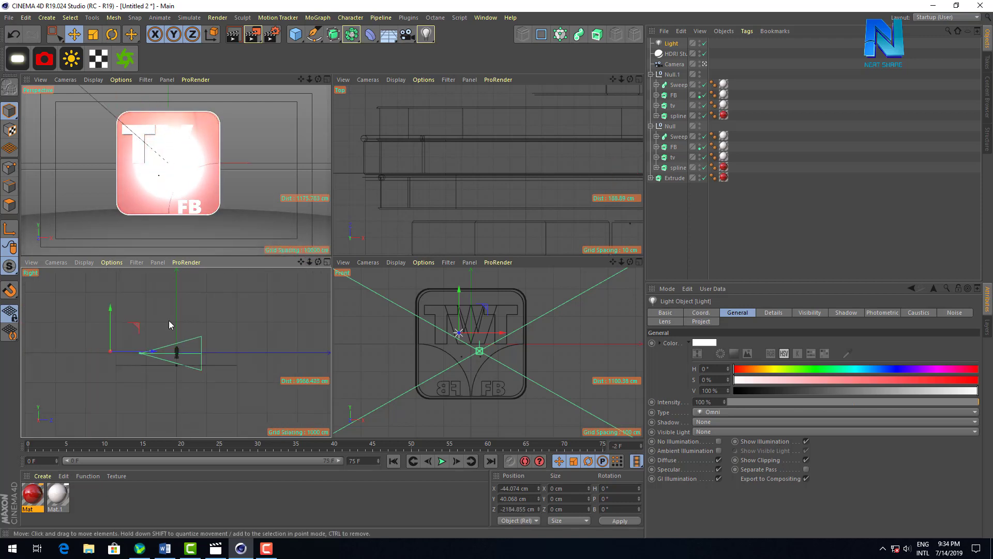
drag(138, 350, 85, 353)
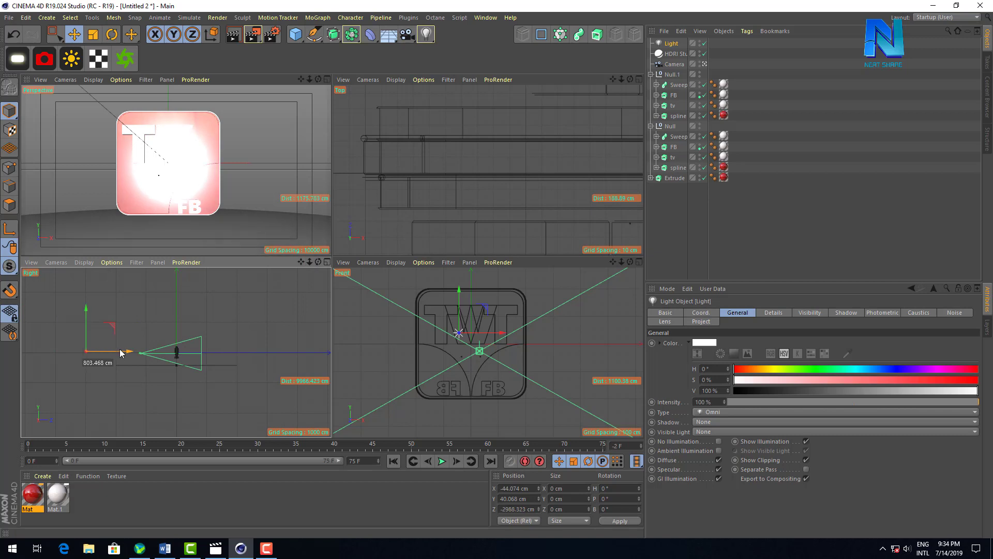
Make the light an Area light with Shadow Maps (Soft)
click(727, 410)
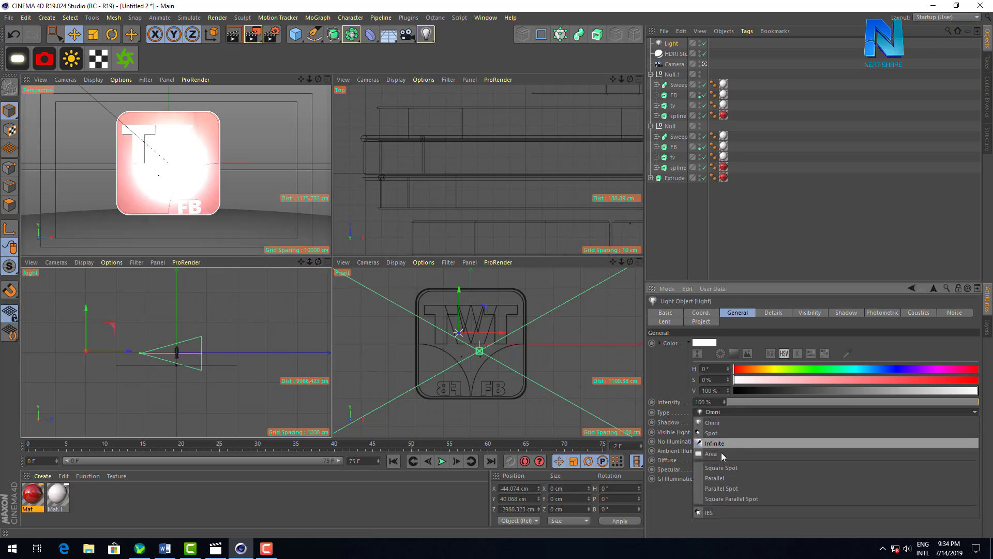
click(721, 452)
click(725, 421)
click(723, 441)
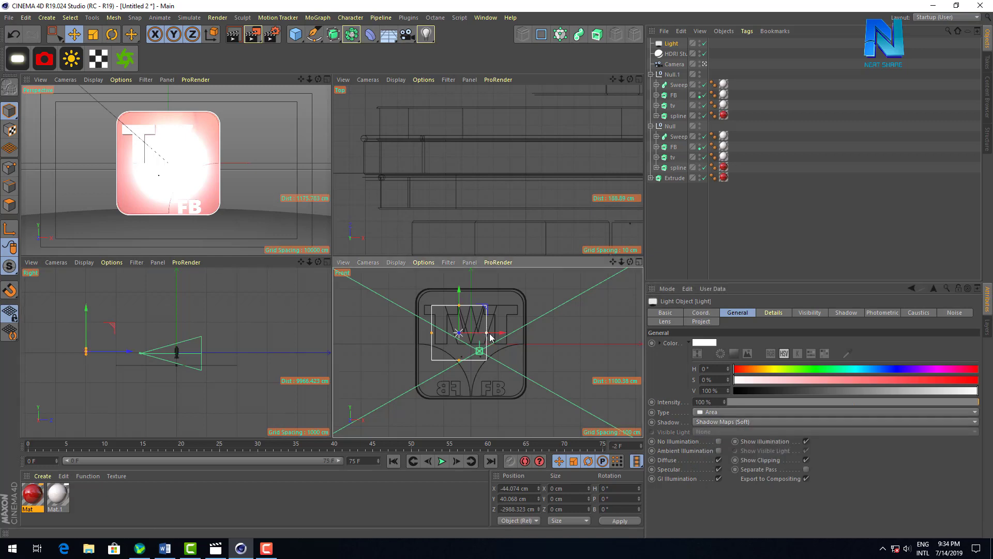
Enlarge the area light's width and height, then render a perspective preview
drag(486, 333, 586, 332)
drag(459, 364, 463, 428)
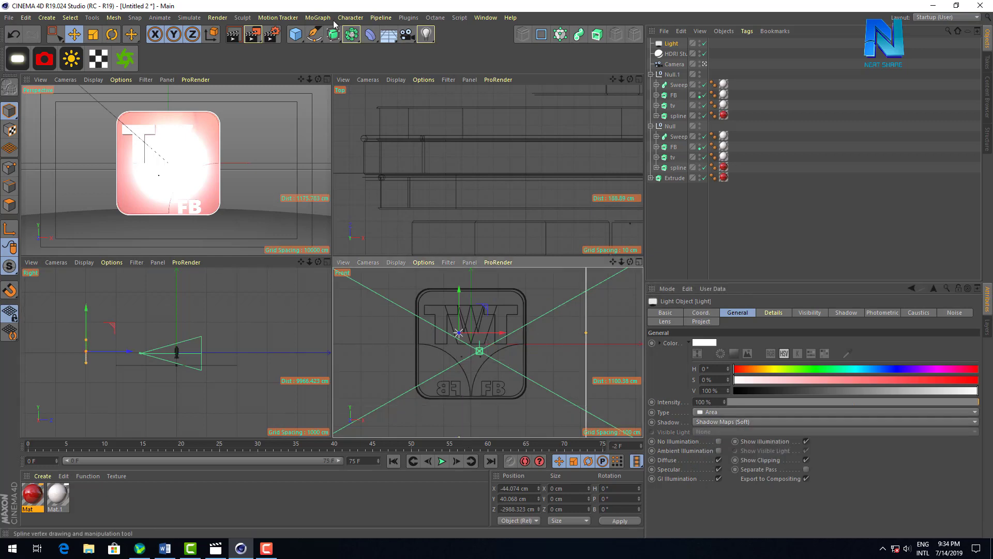
click(327, 79)
click(245, 35)
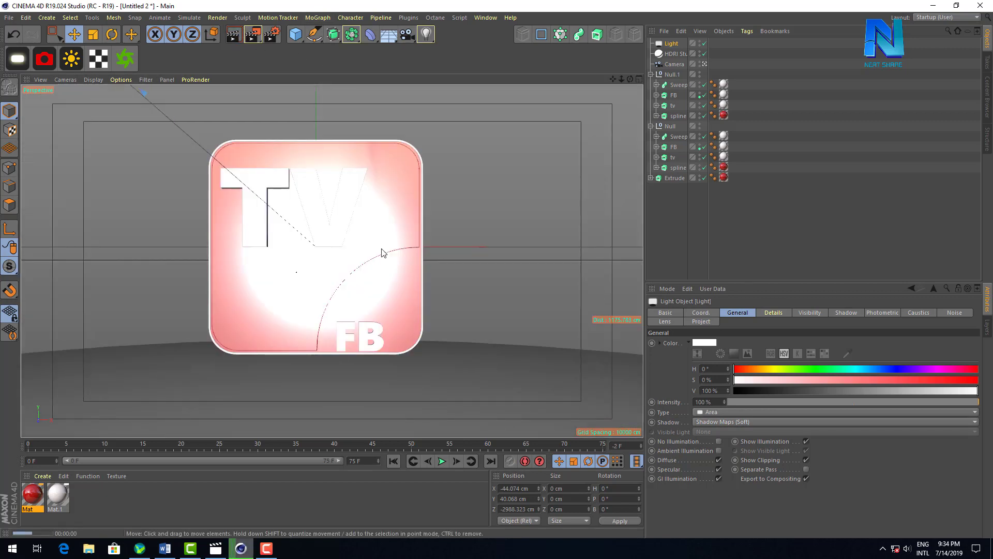
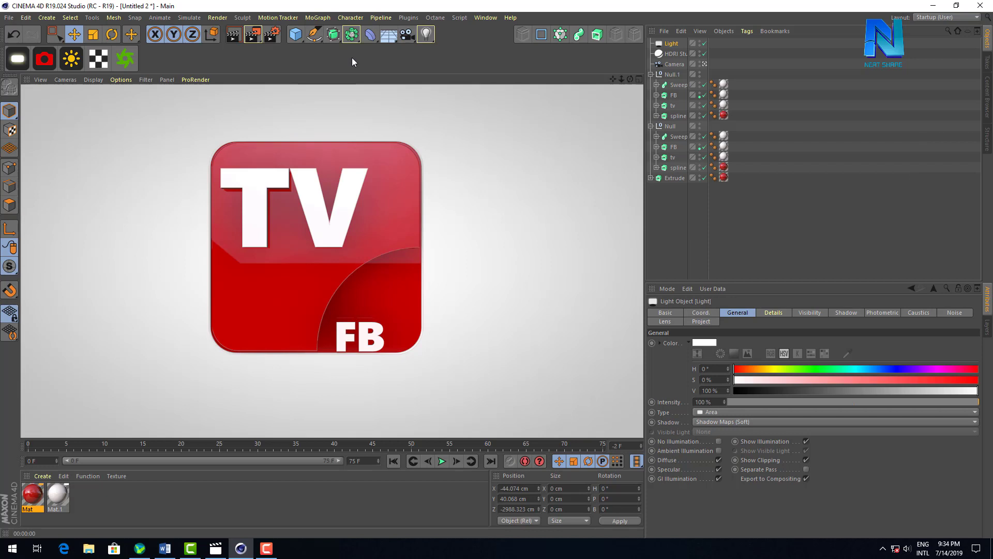
Select Null.1, Null and Extrude and add a MoGraph Fracture object
click(655, 263)
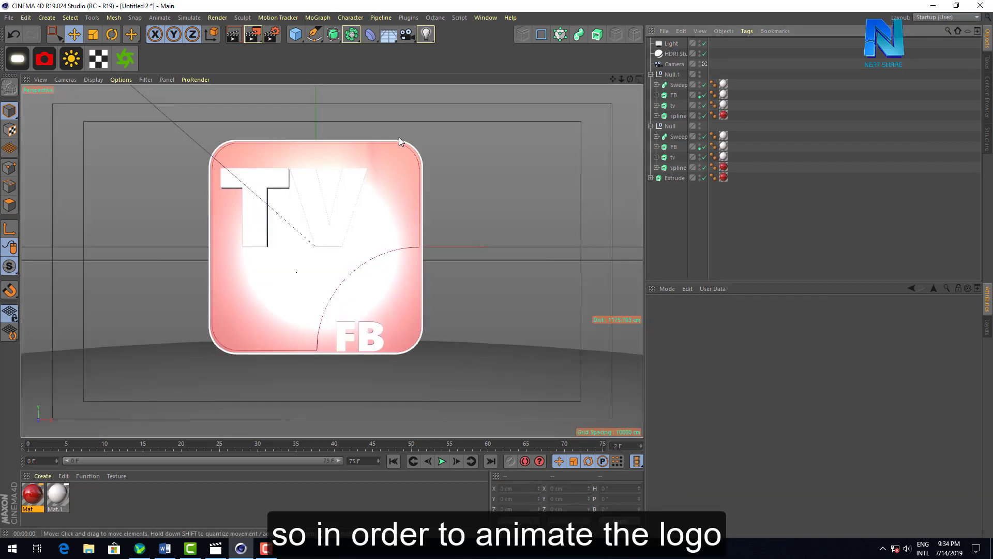
click(651, 74)
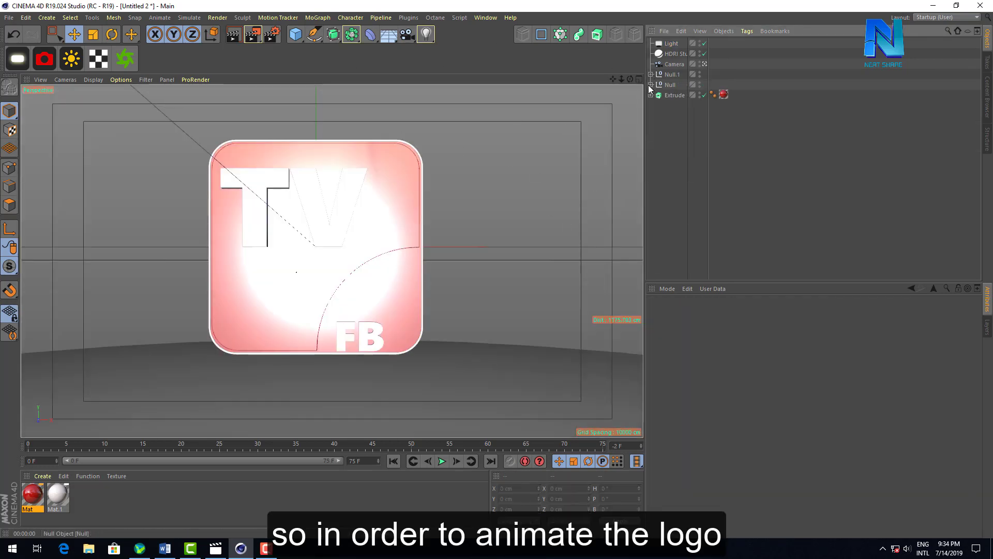
click(651, 84)
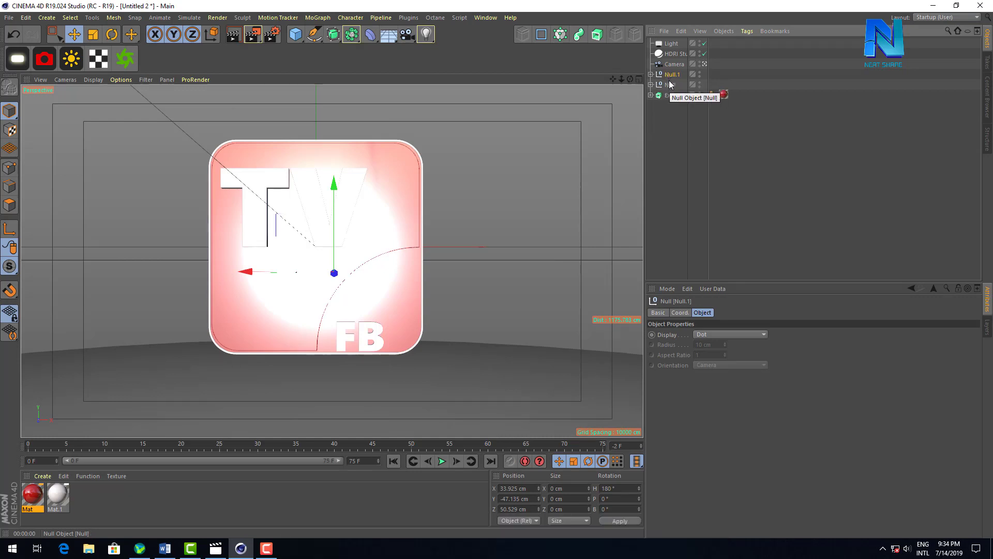
shift+click(673, 94)
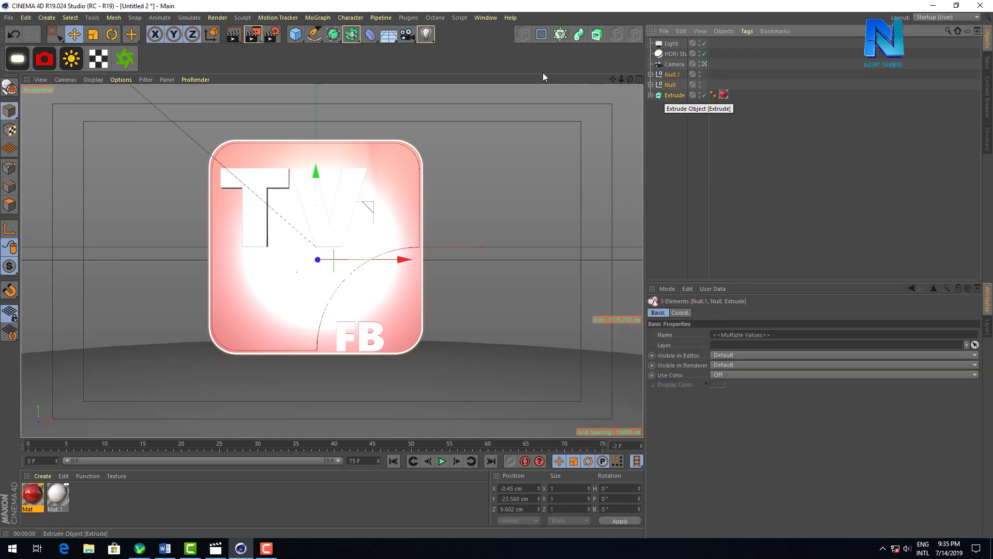
click(325, 20)
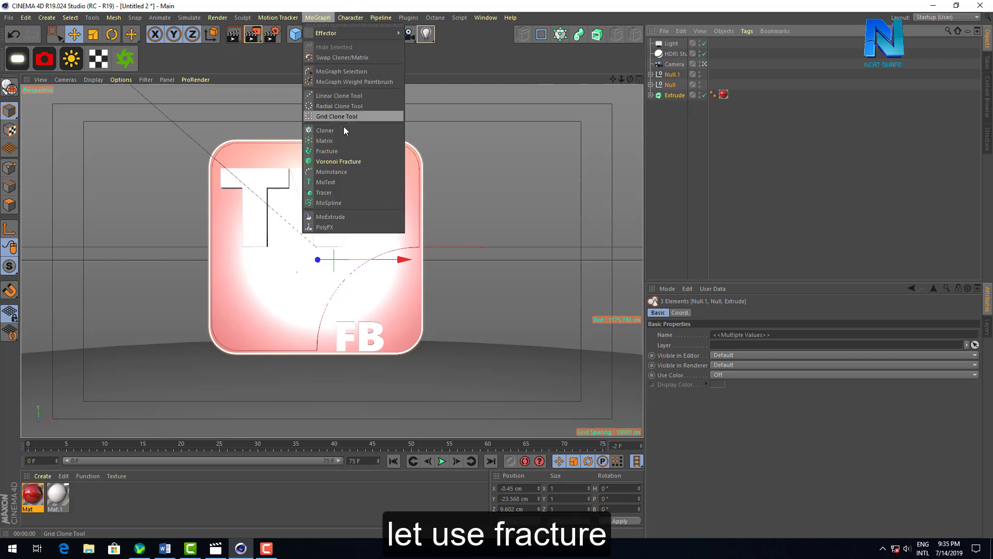
click(343, 150)
Move Null.1, Null and Extrude under the Fracture object and collapse it
click(667, 85)
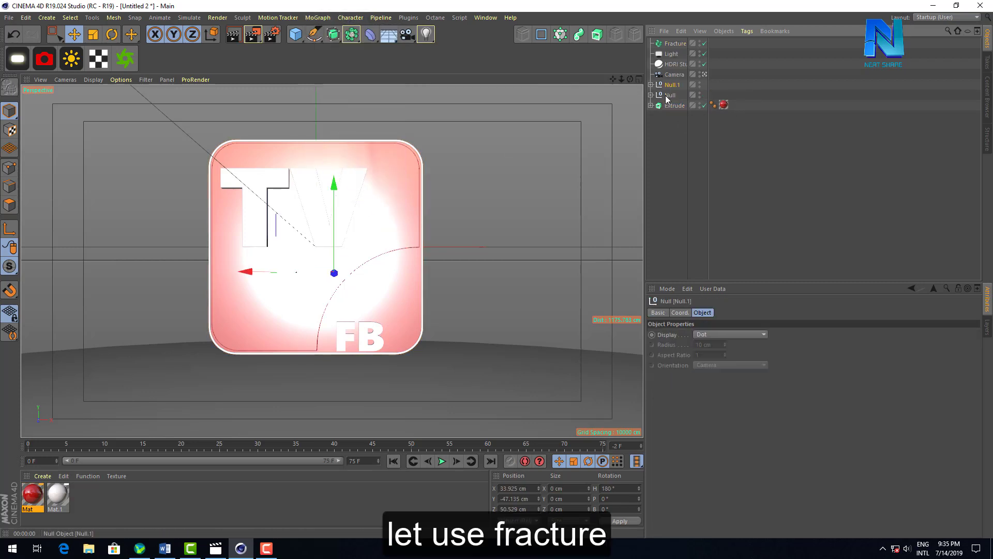
shift+click(673, 105)
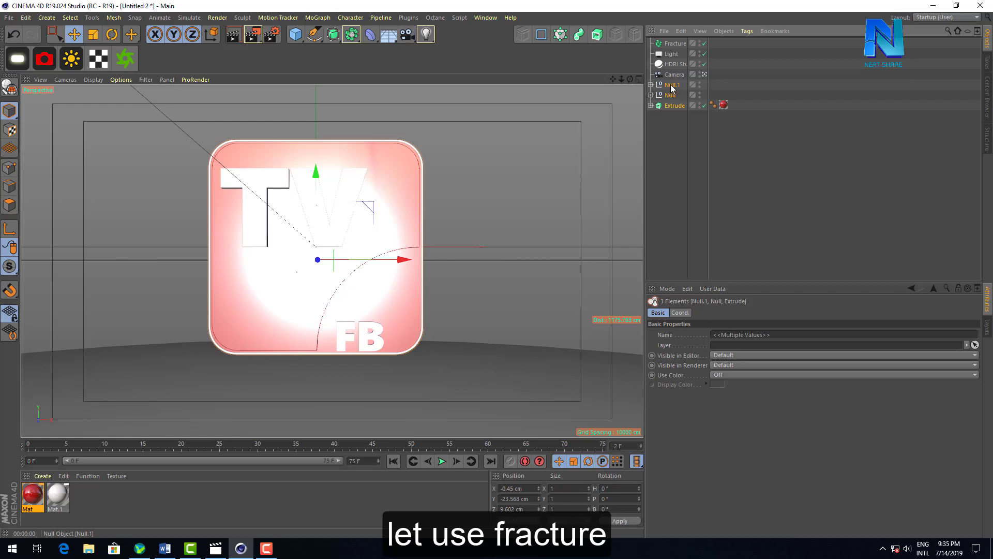
drag(671, 89, 679, 44)
click(675, 43)
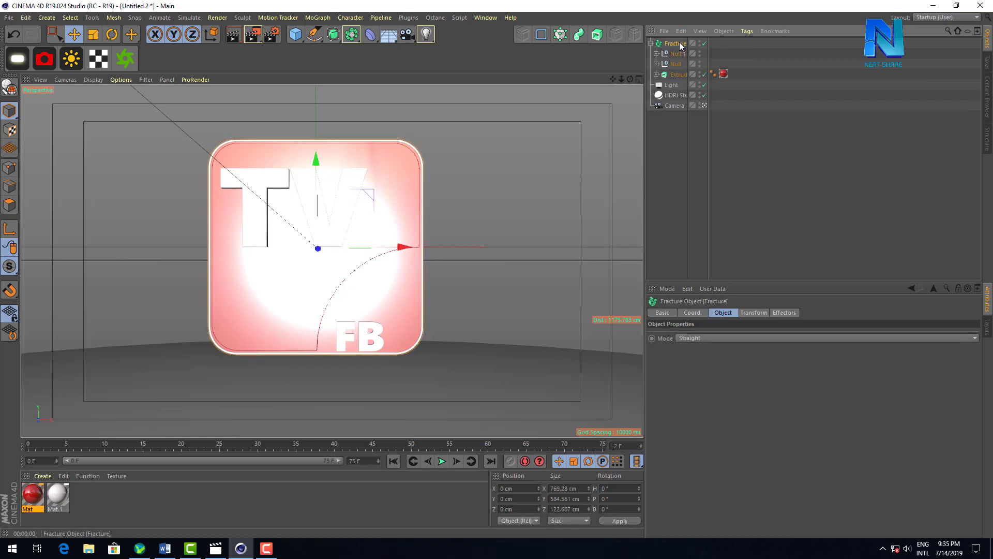
click(651, 43)
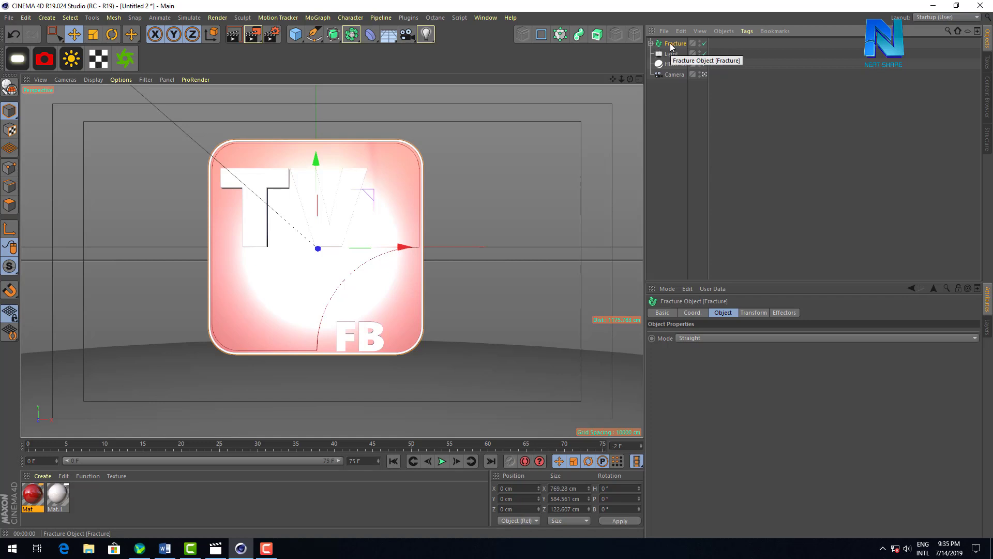
click(318, 17)
mouse_move(326, 33)
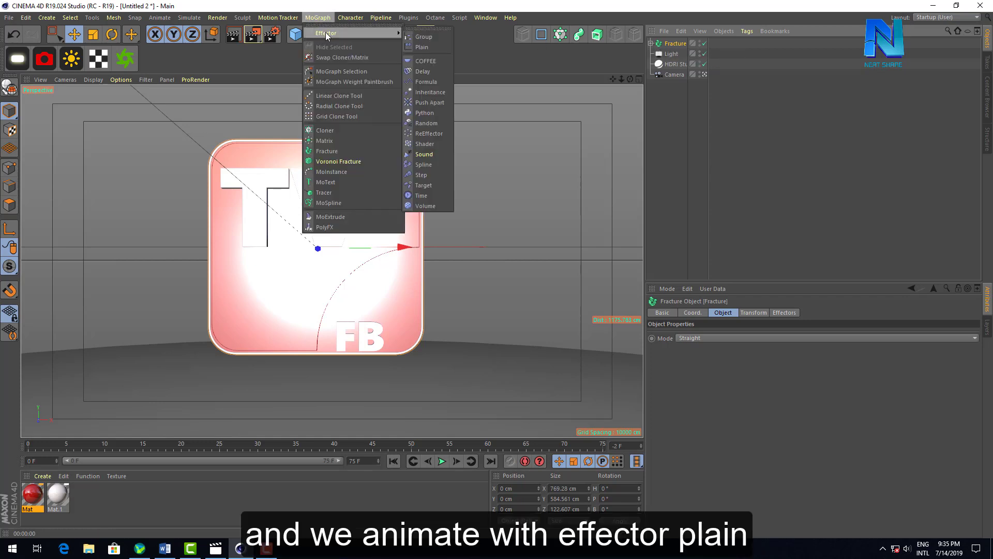
Add a Plain effector, switch it off, and show Fracture's coordinates
click(439, 49)
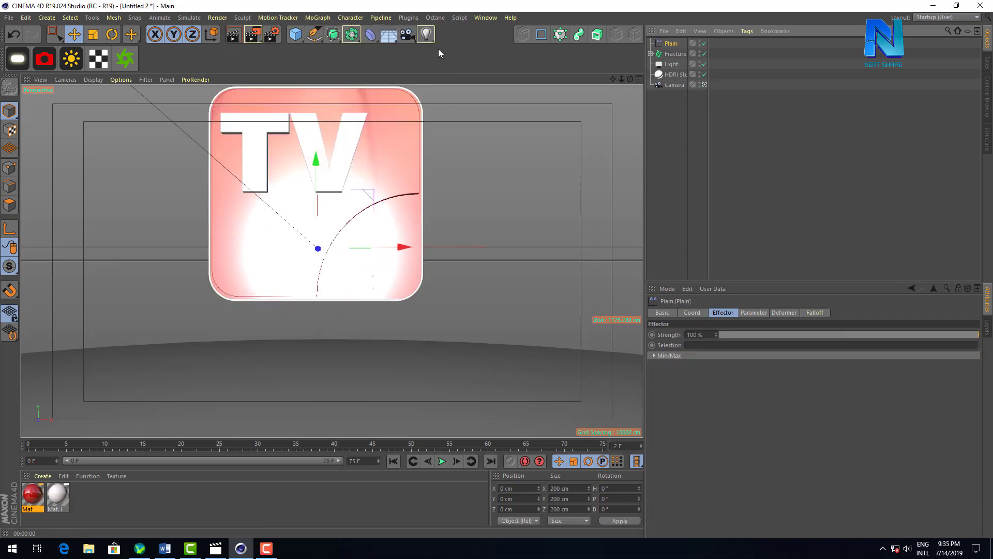
click(674, 53)
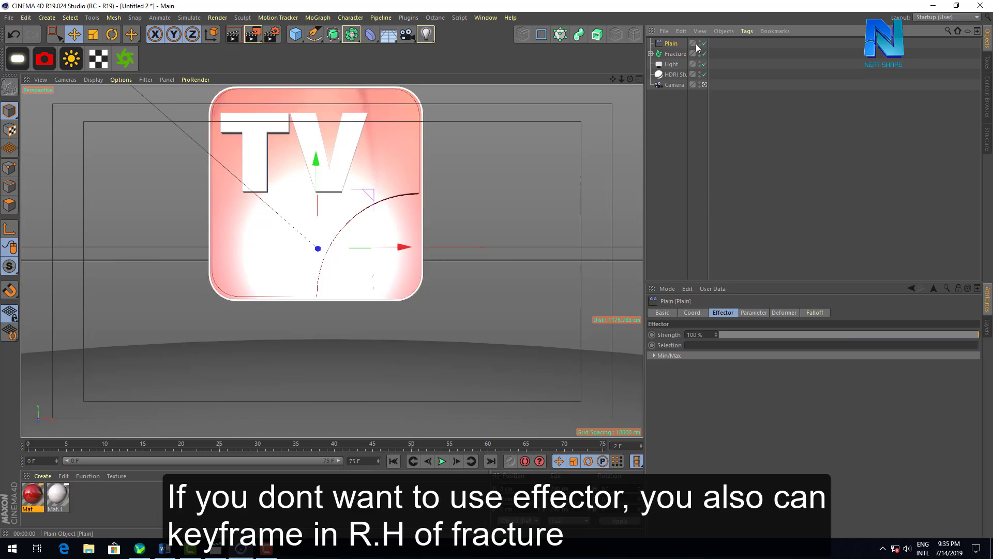
click(704, 43)
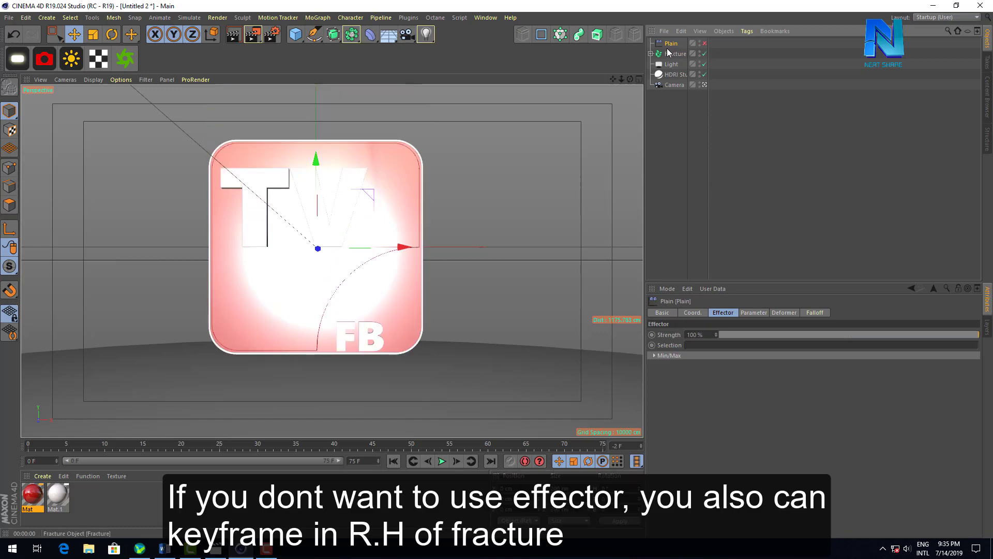
click(674, 54)
click(691, 312)
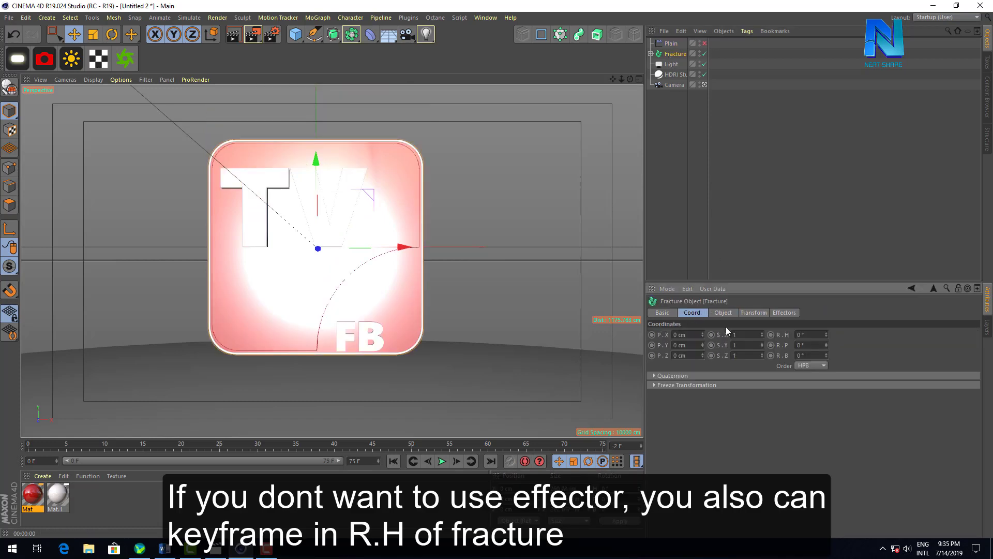
Spin the Fracture object's R.H heading until the logo is side-on
drag(826, 335, 826, 290)
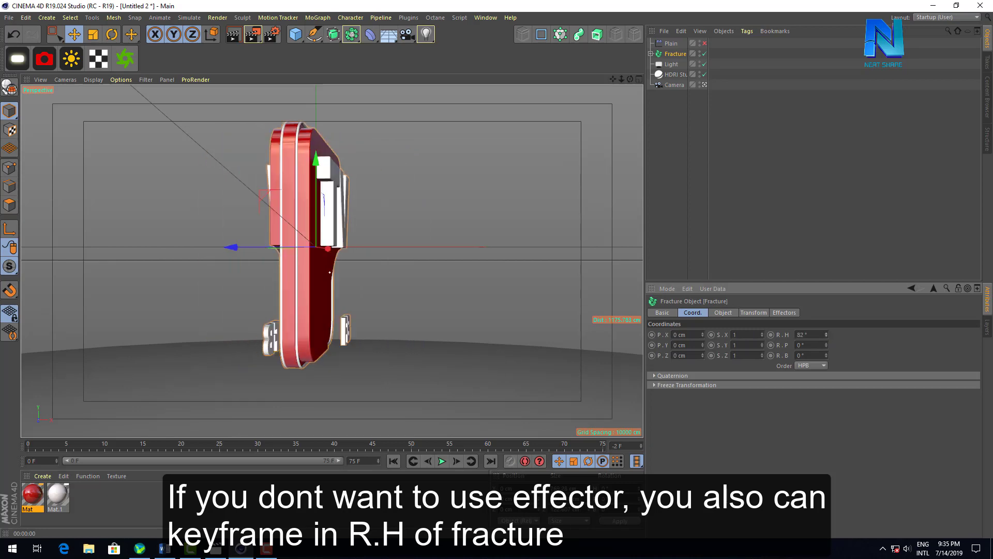
drag(827, 335, 827, 248)
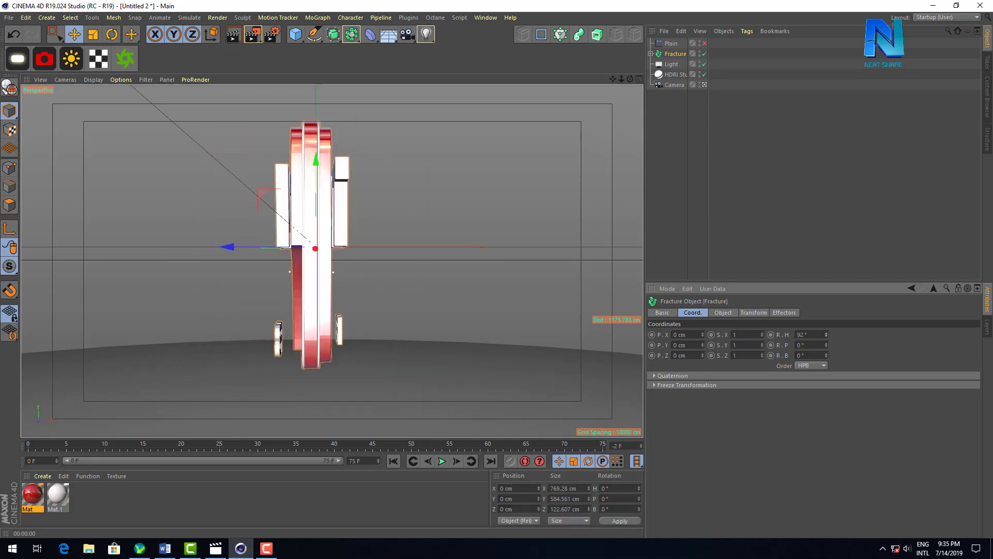
drag(826, 335, 827, 290)
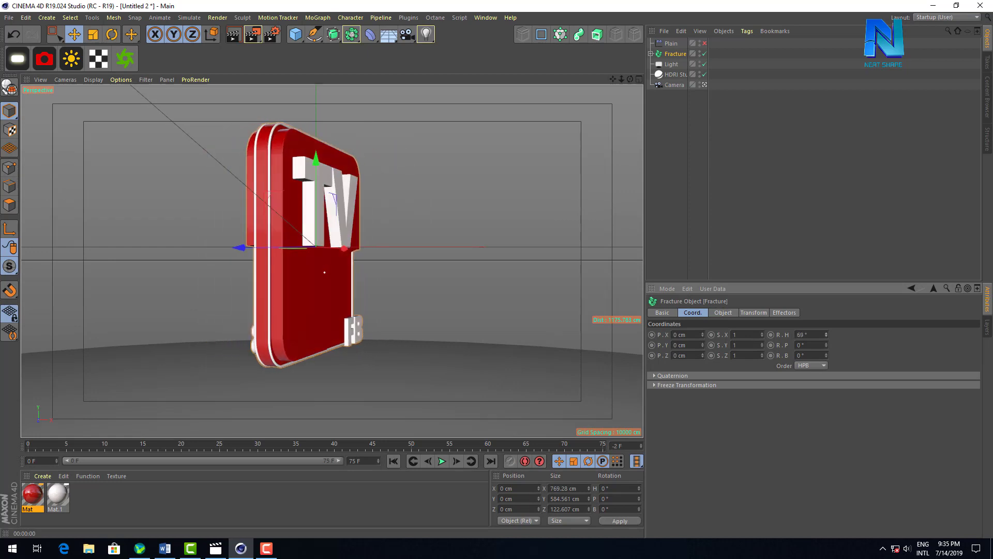
mouse_move(827, 334)
mouse_down()
mouse_move(826, 362)
mouse_move(826, 329)
mouse_up()
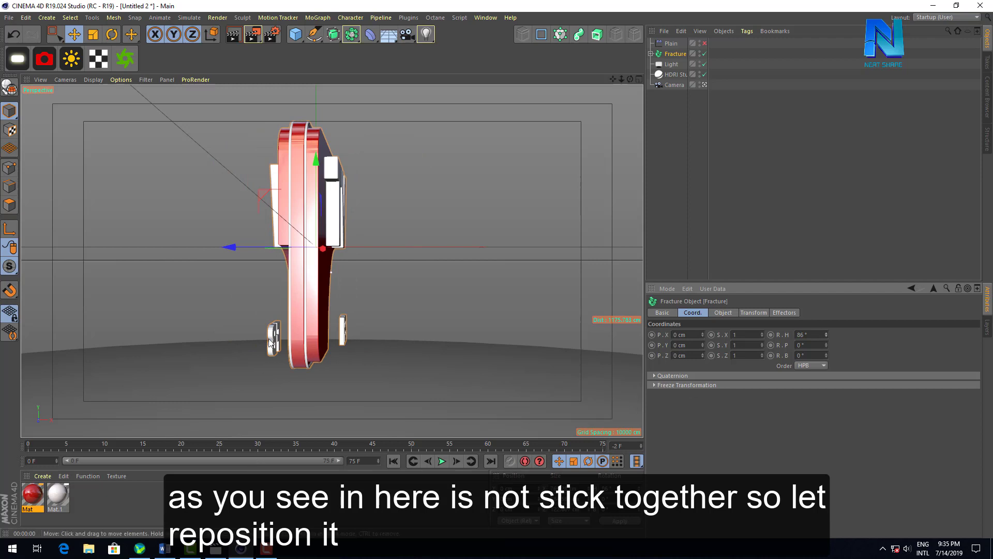
Expand the Fracture hierarchy, select FB and the Camera, and look through the camera
click(693, 107)
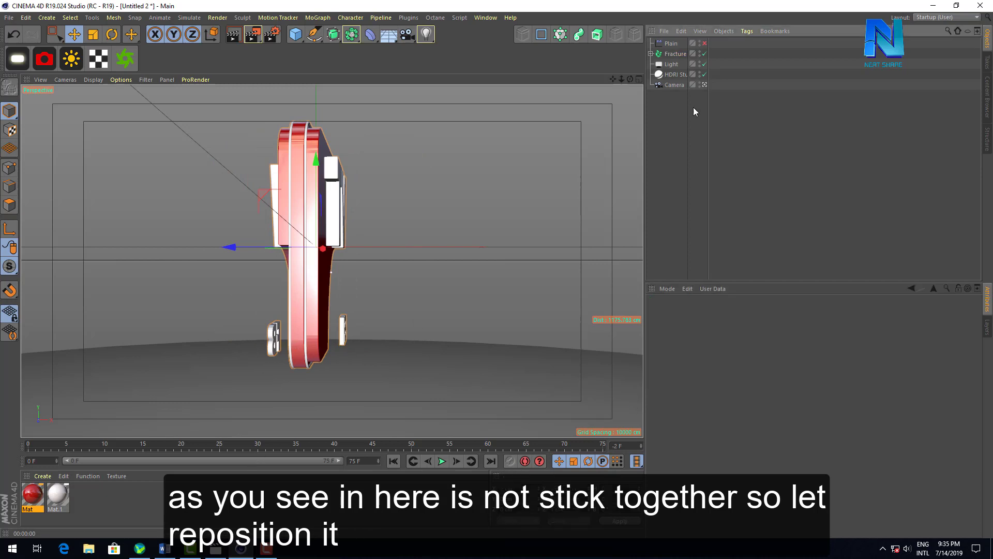
click(651, 53)
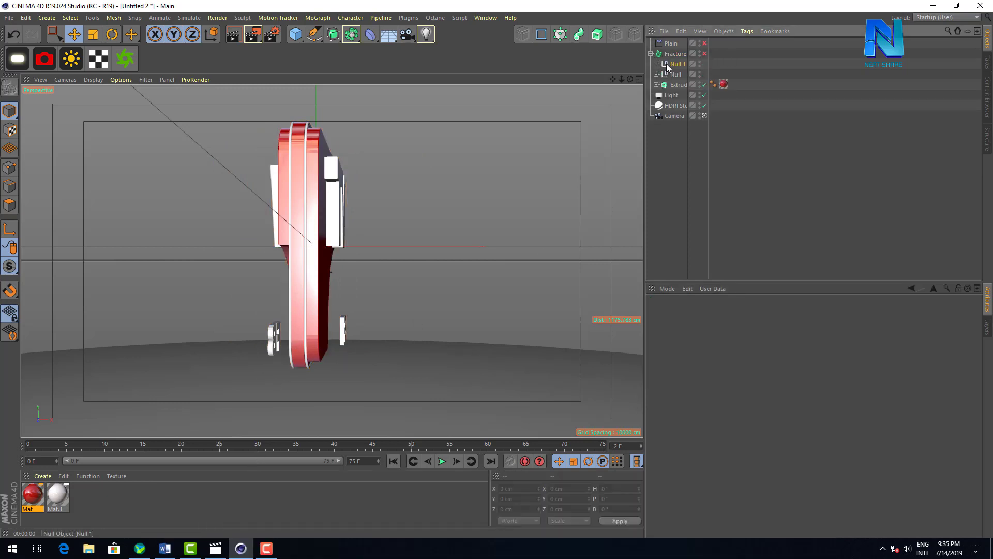
click(667, 64)
click(679, 85)
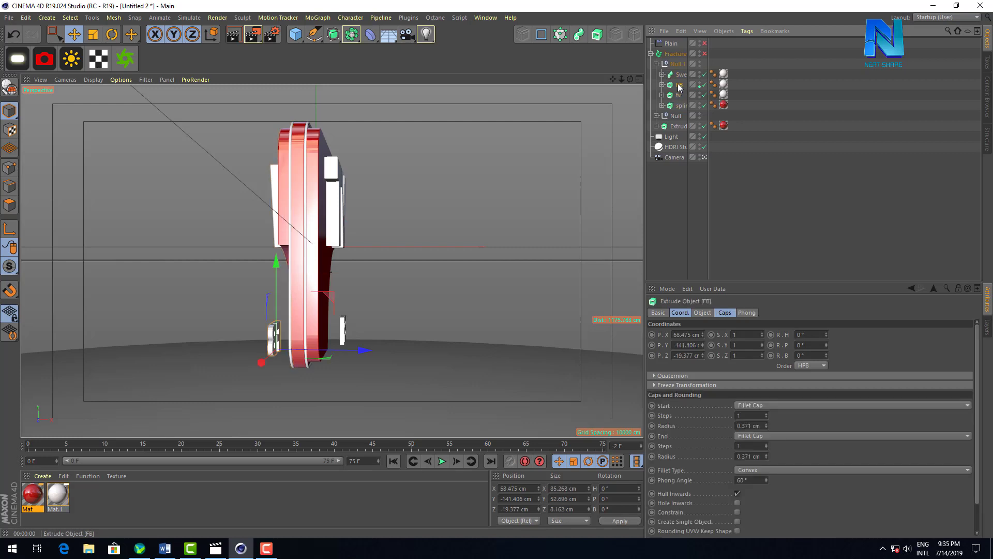
click(703, 157)
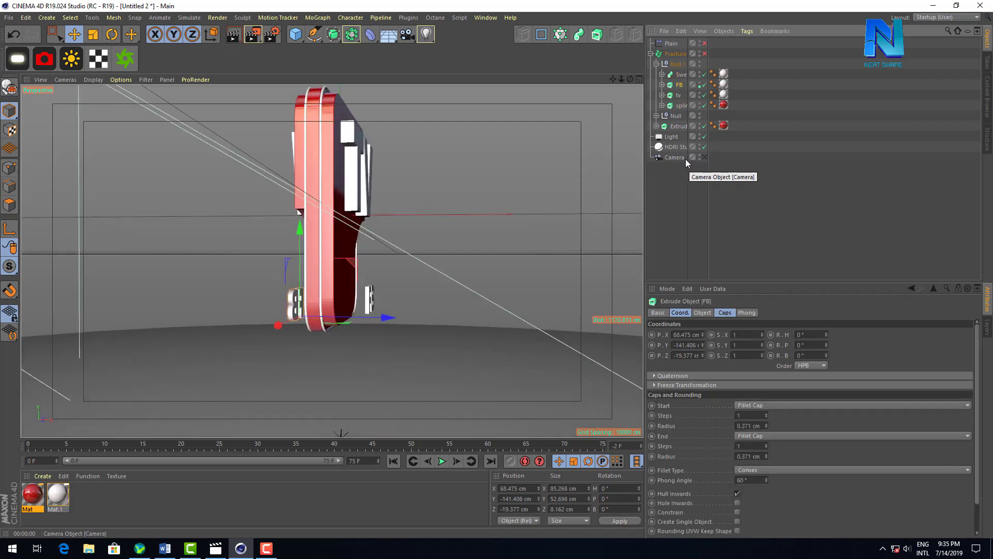
click(685, 159)
click(703, 156)
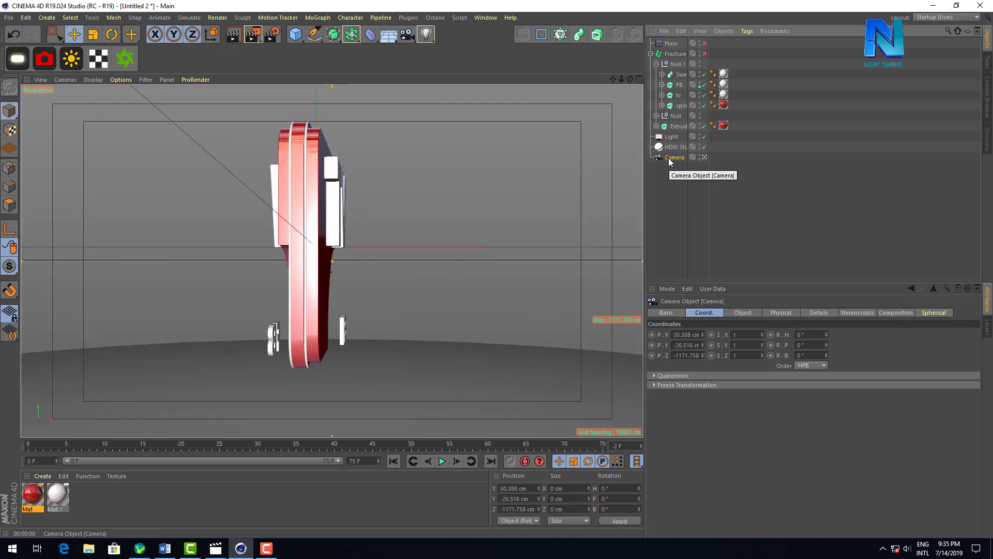
click(639, 79)
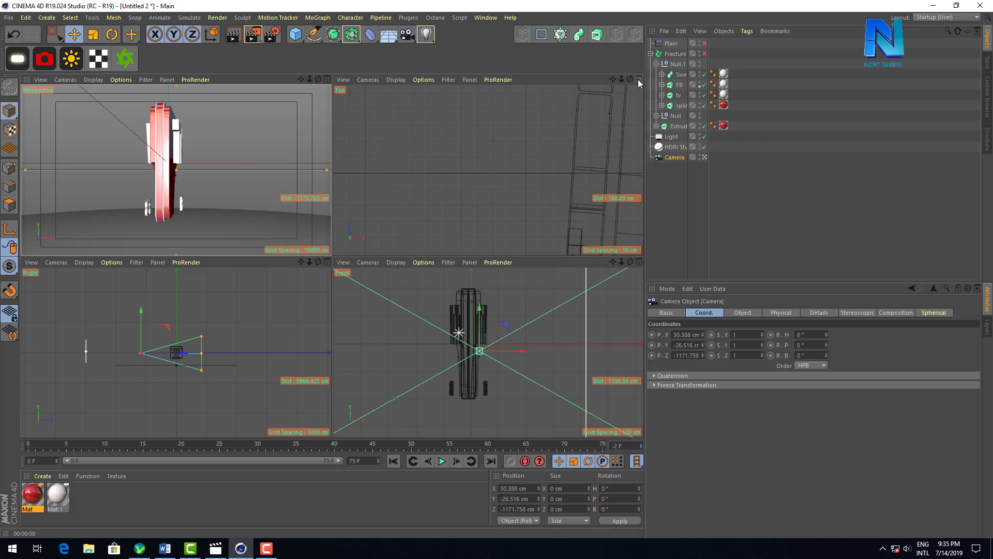
Pull the camera back from the logo and add a Protection tag to it
drag(183, 355, 172, 355)
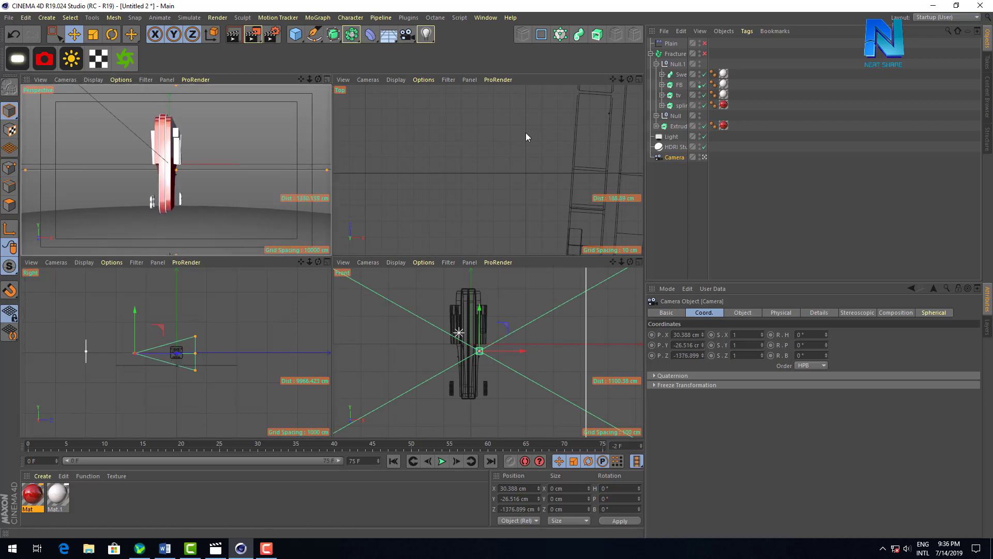
key(F1)
right_click(677, 98)
mouse_move(708, 101)
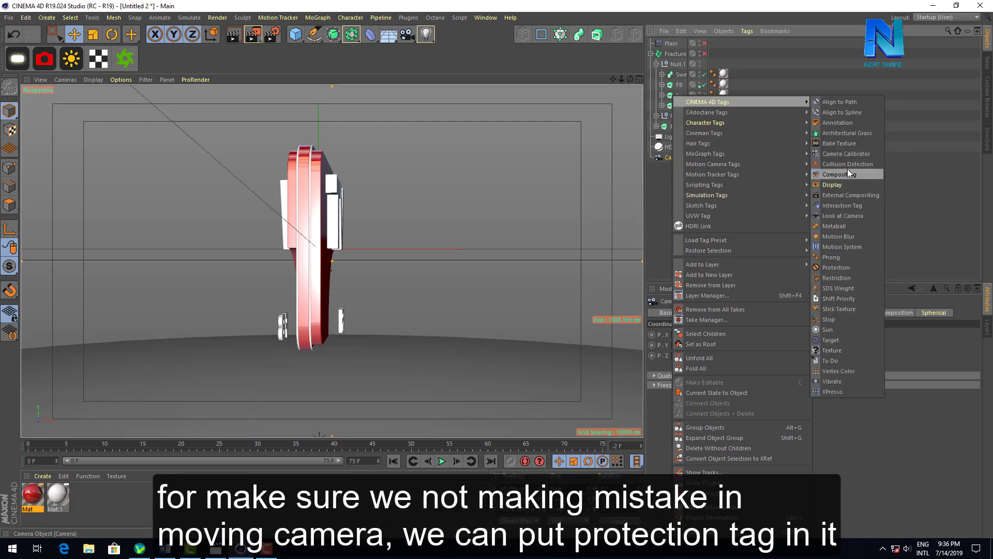
click(843, 266)
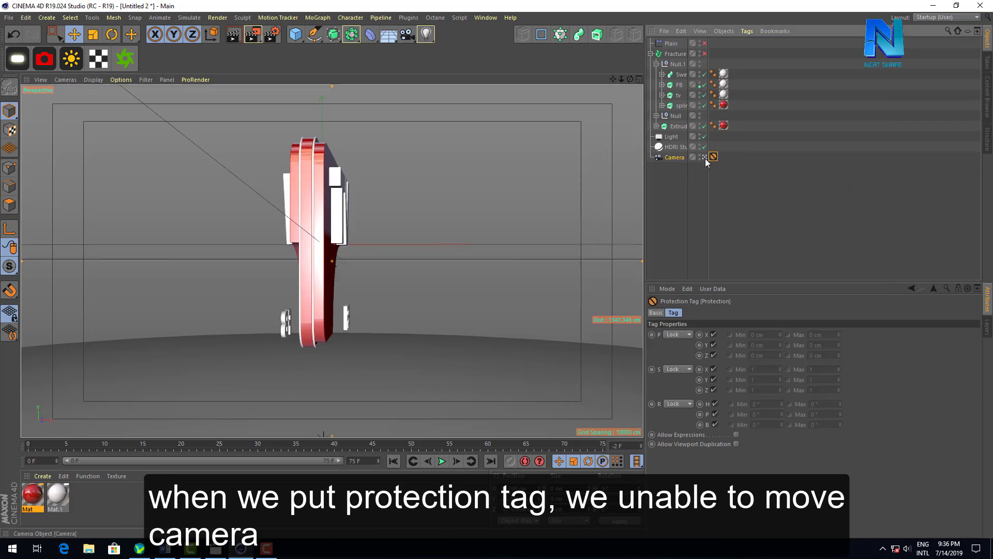
Select the FB extrusion and zoom into it in the four-view layout
alt+drag(332, 261, 636, 83)
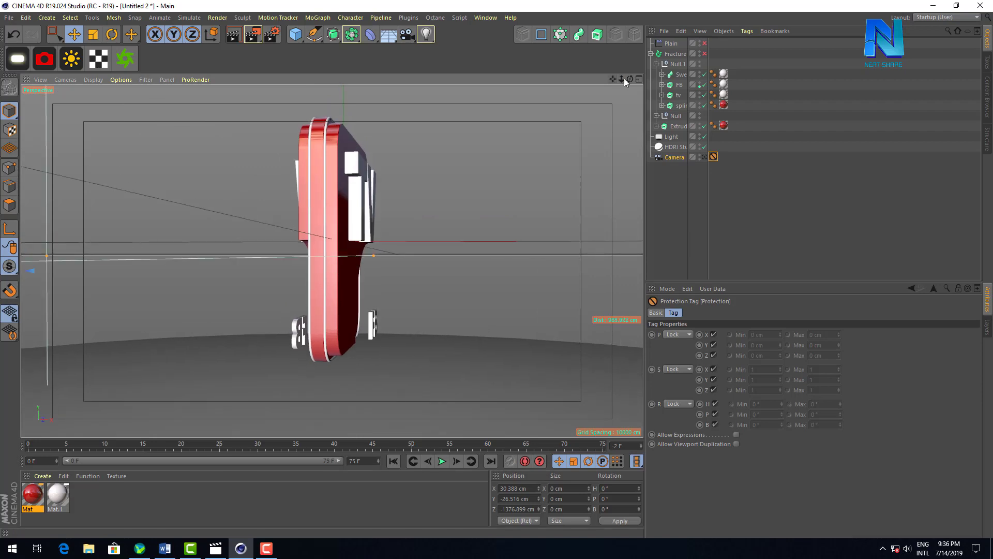
click(679, 106)
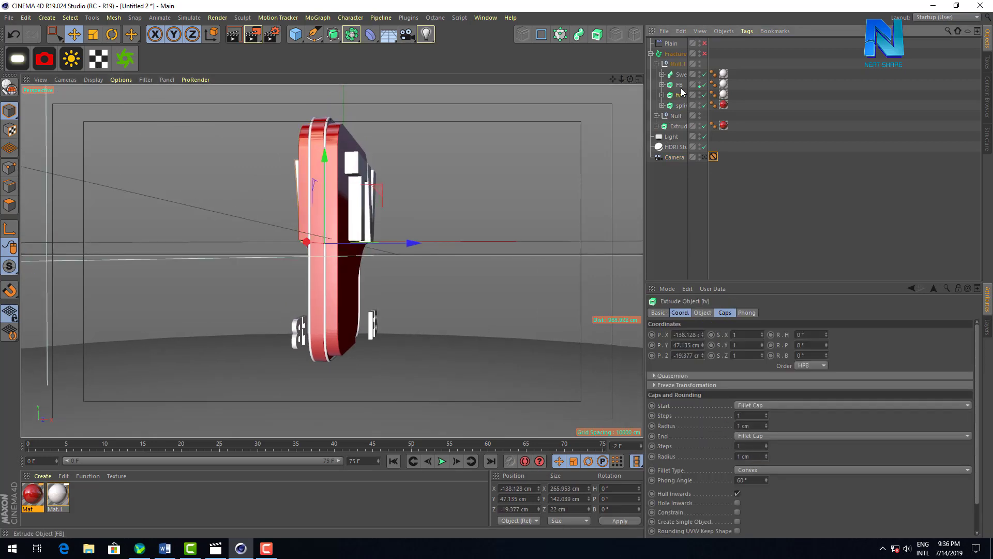
click(679, 85)
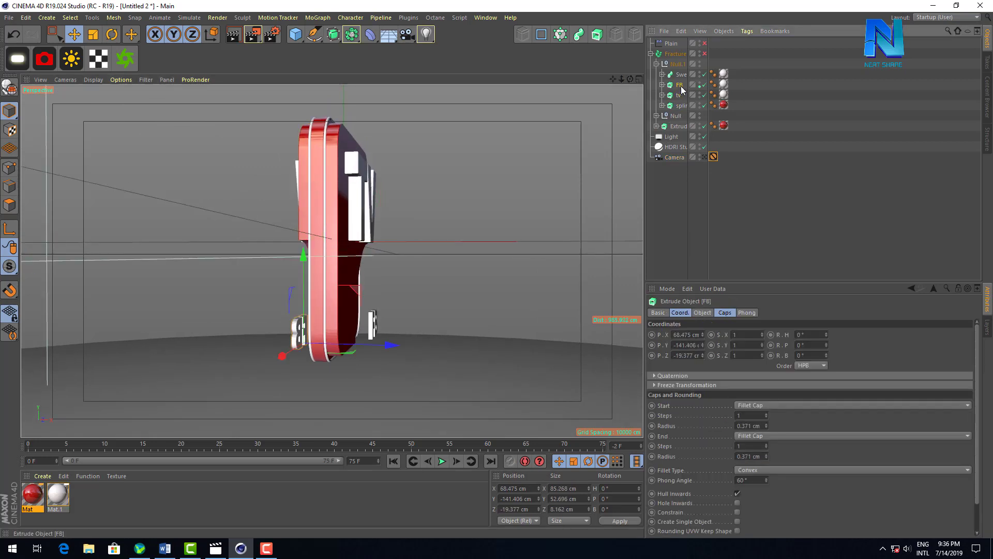
click(637, 80)
scroll(170, 368, up, 3)
scroll(169, 346, up, 3)
scroll(175, 336, up, 3)
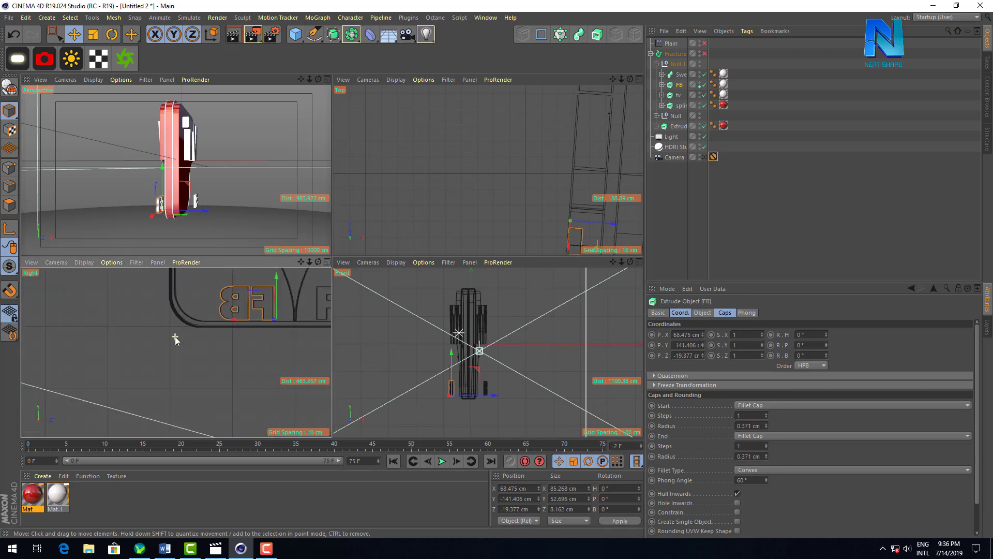
Set the Fracture heading to 0° so the logo faces front
click(675, 54)
double_click(800, 334)
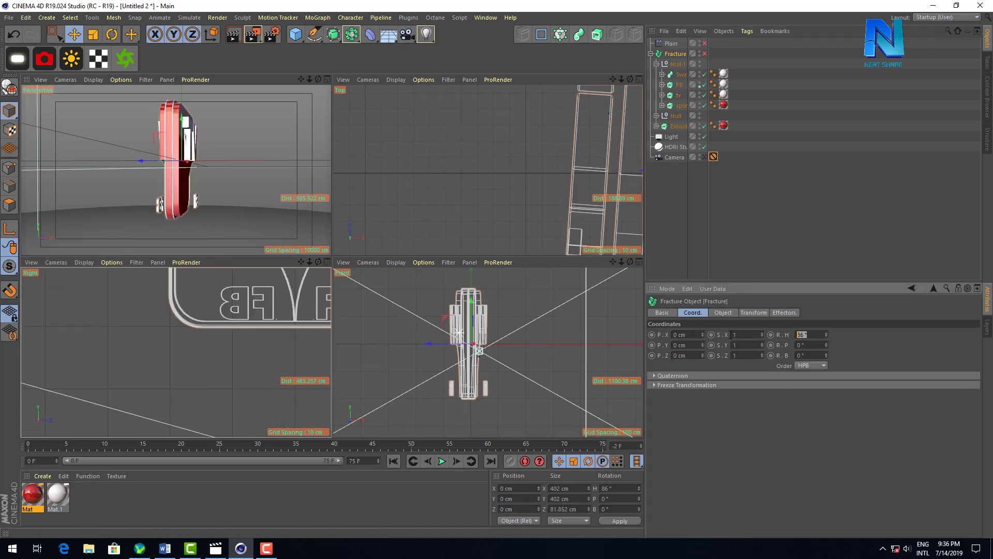
text(0)
key(Return)
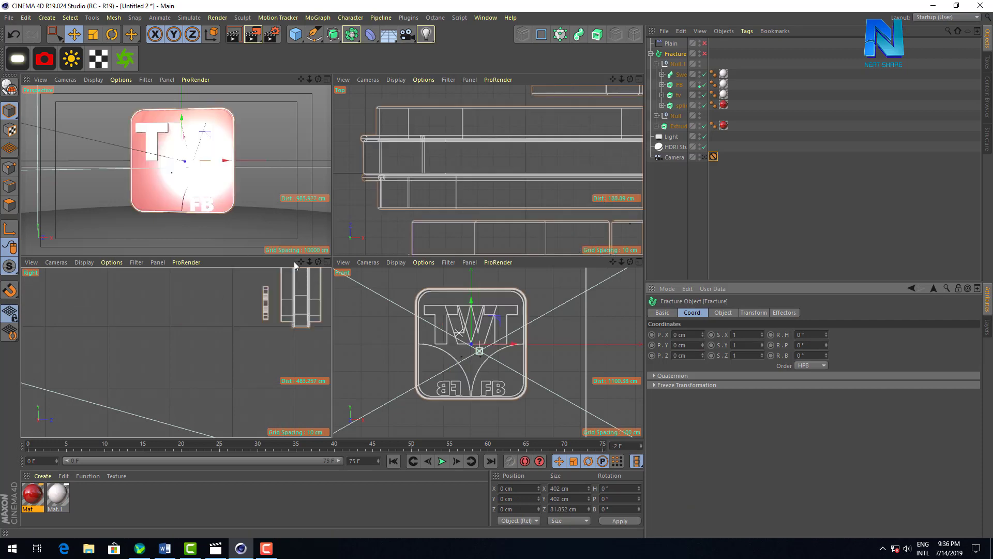
alt+middle_drag(176, 353, 140, 396)
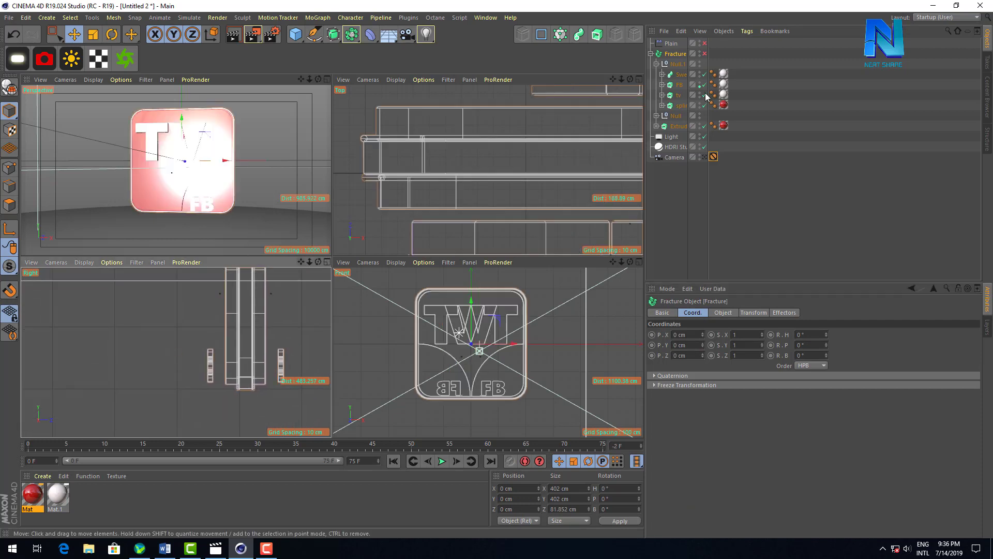
Move both FB extrusions forward along Z in the Right view, to about Z 21.882 cm
click(679, 106)
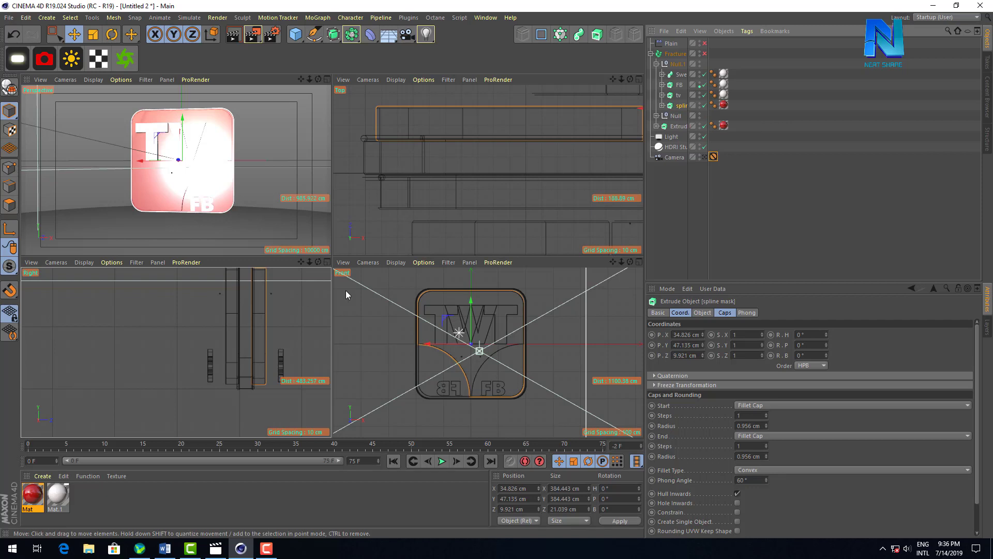
click(680, 84)
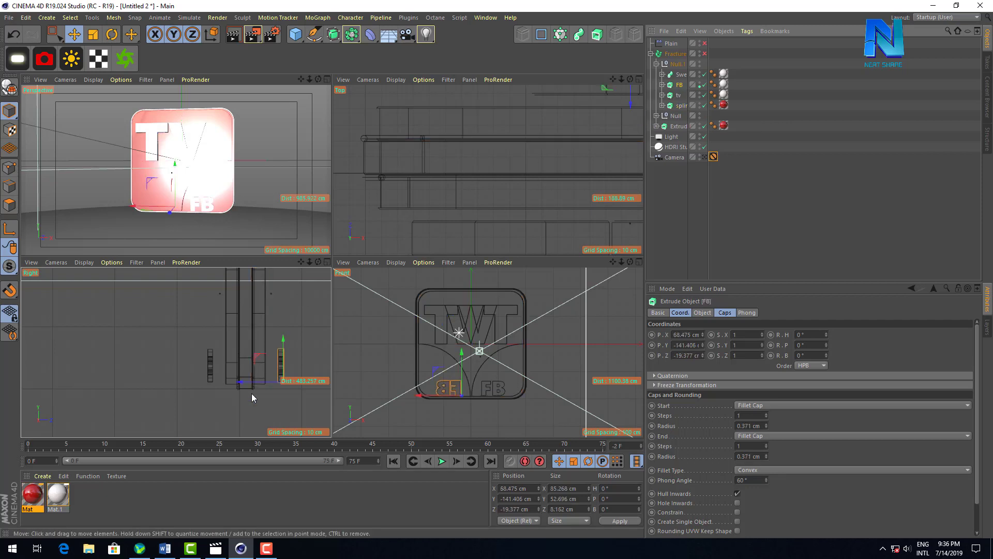
scroll(253, 389, up, 4)
drag(289, 367, 262, 371)
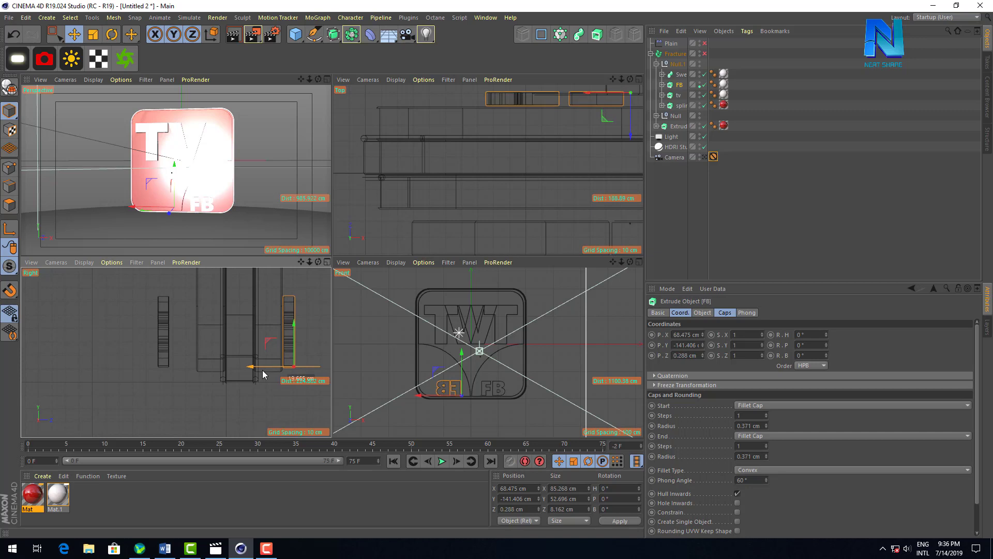
drag(263, 371, 235, 371)
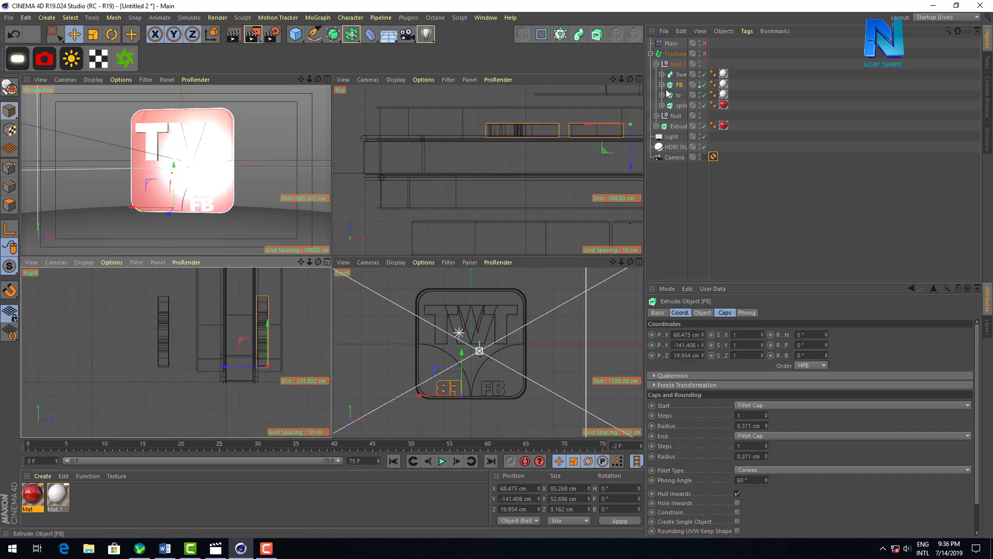
click(656, 116)
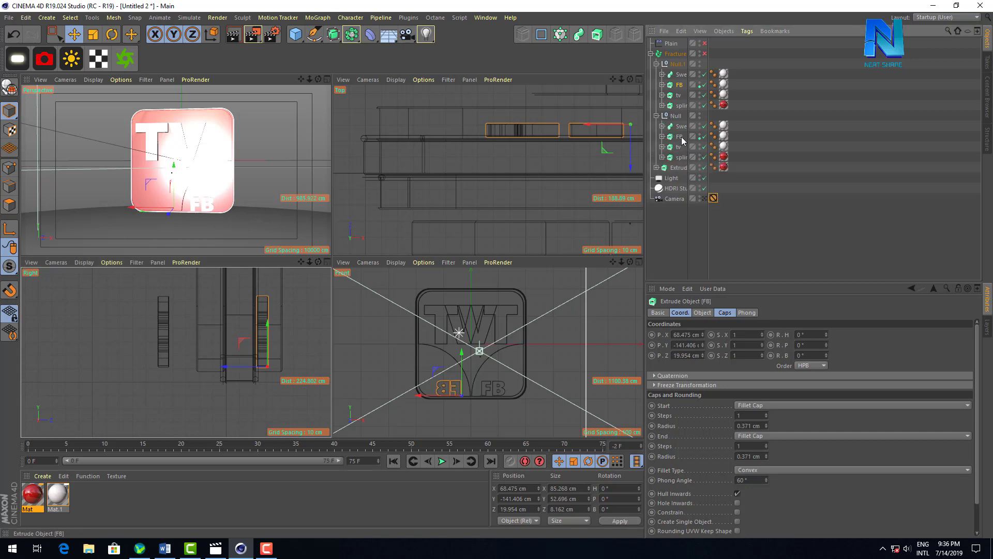
click(679, 136)
mouse_move(199, 367)
mouse_down()
mouse_move(278, 366)
mouse_move(258, 362)
mouse_up()
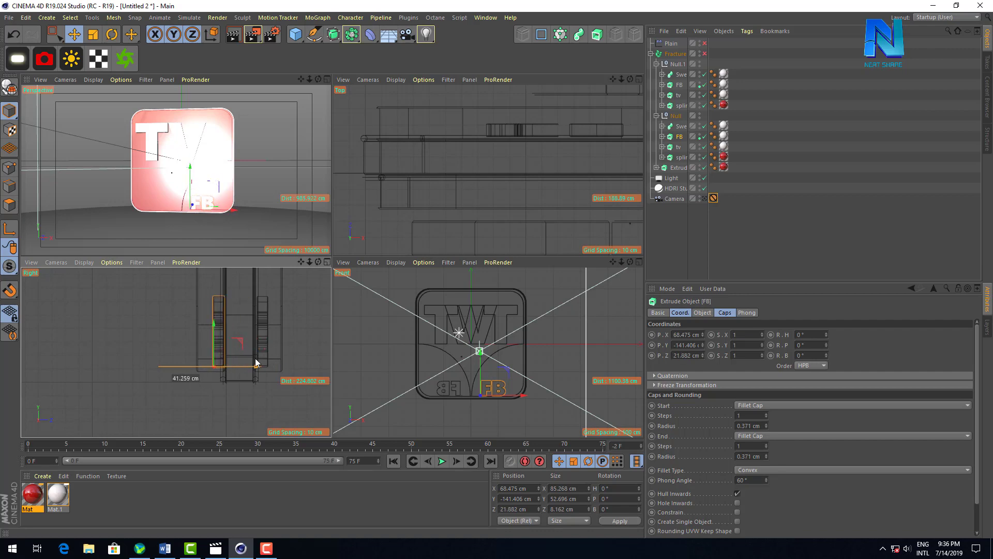
Maximize the Perspective view, orbit around the logo, and look through the scene camera
click(327, 79)
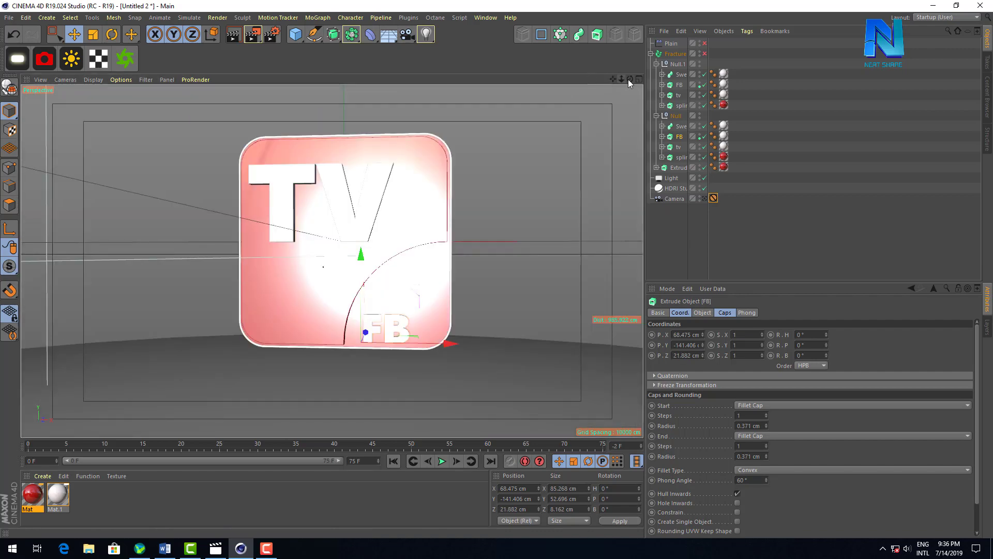
drag(630, 79, 569, 83)
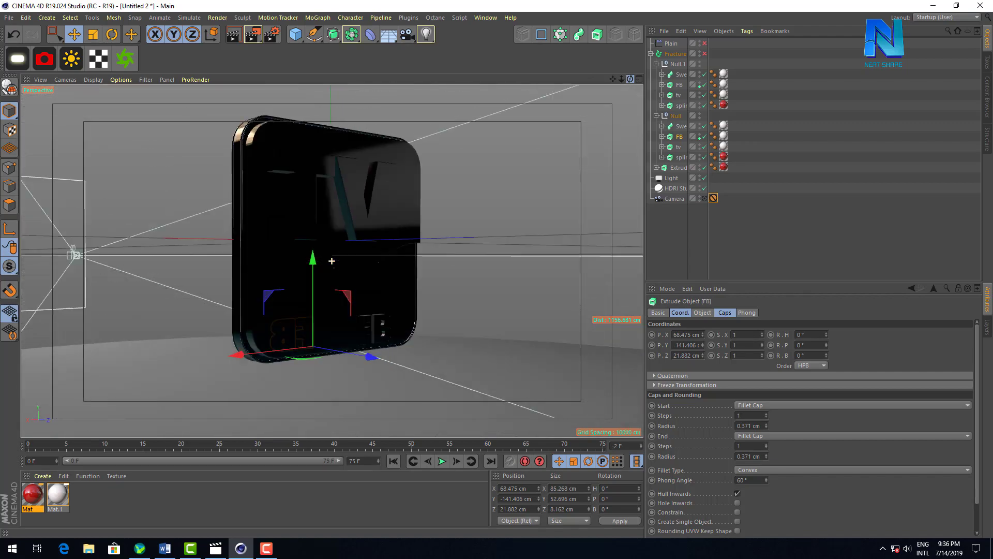
alt+drag(331, 261, 332, 261)
click(704, 199)
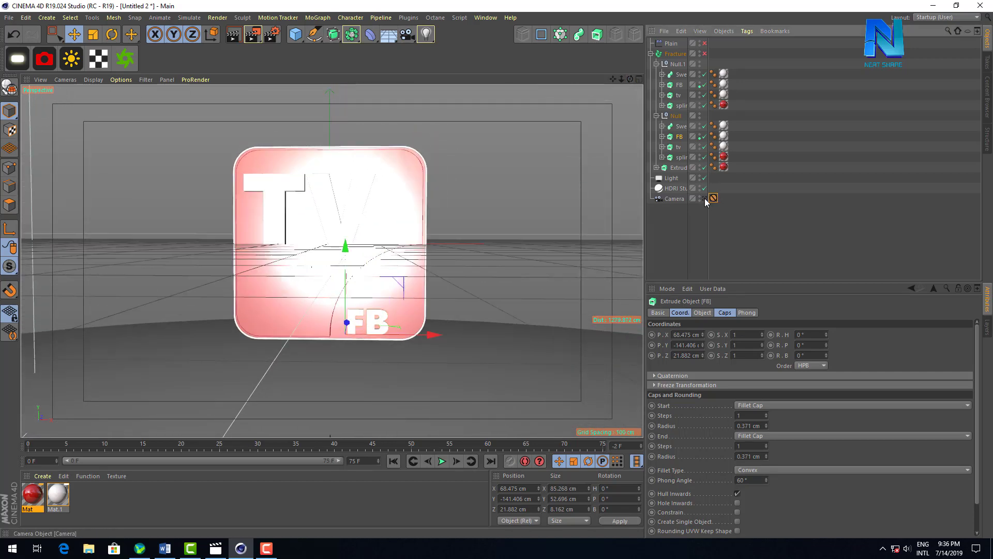
Collapse the Null.1 and Null groups and select the Fracture object
click(734, 237)
click(651, 53)
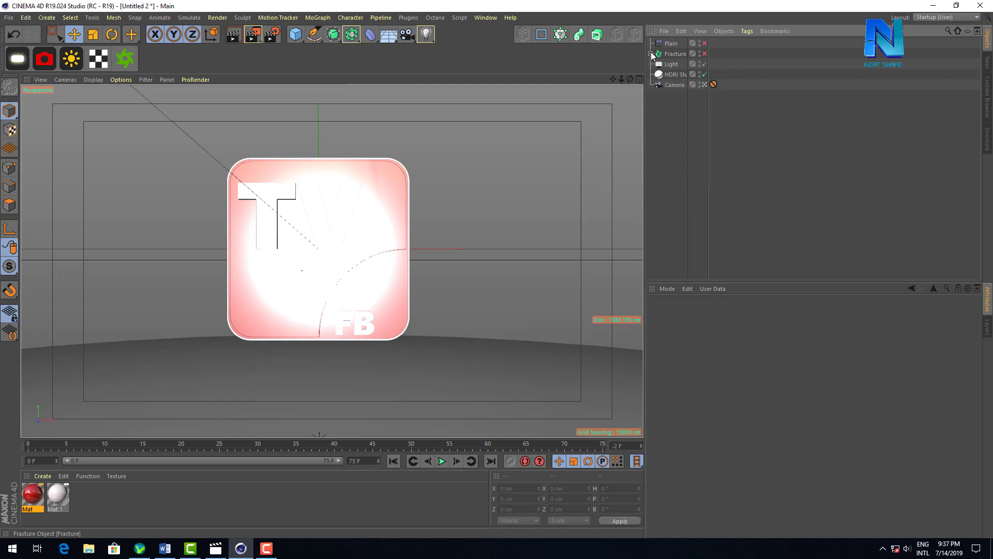
click(657, 64)
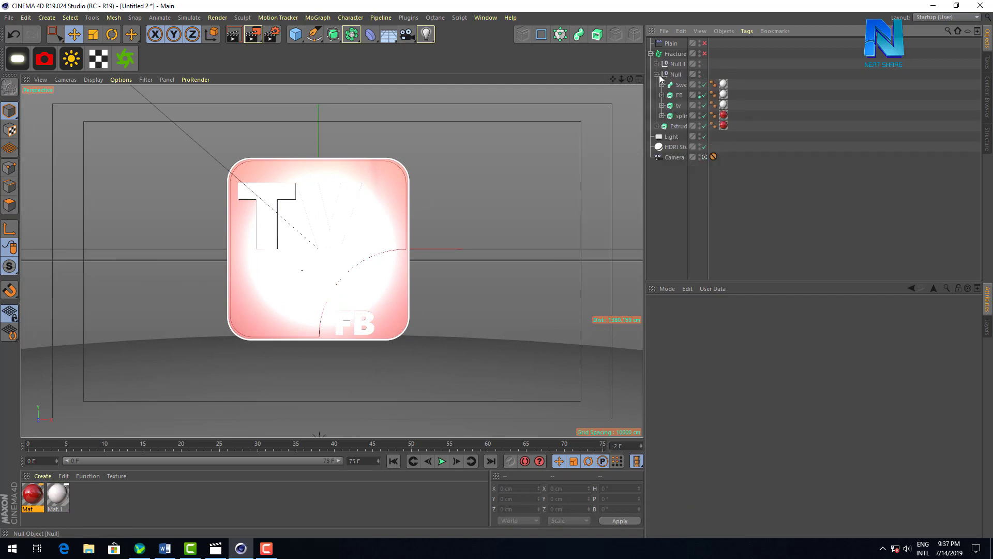
click(657, 75)
click(674, 65)
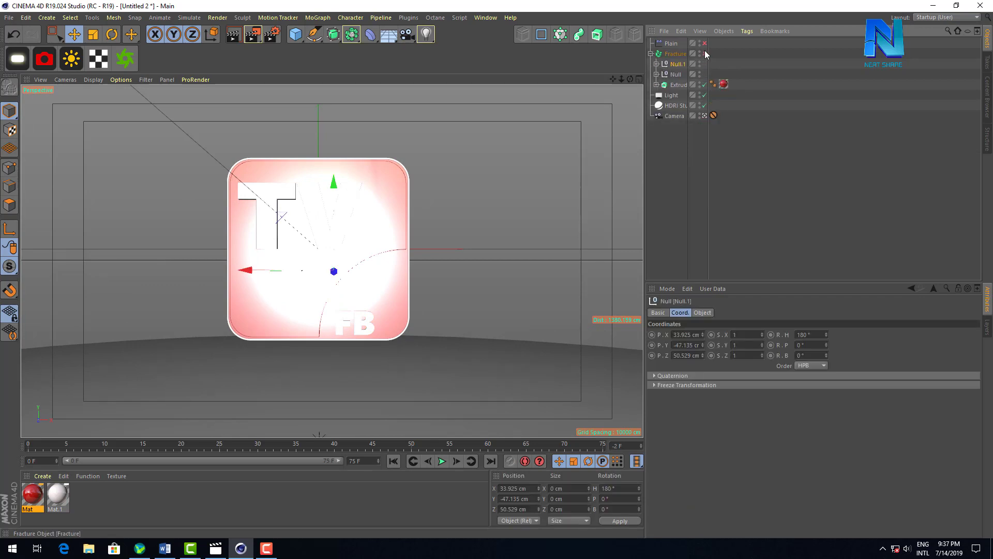
click(675, 55)
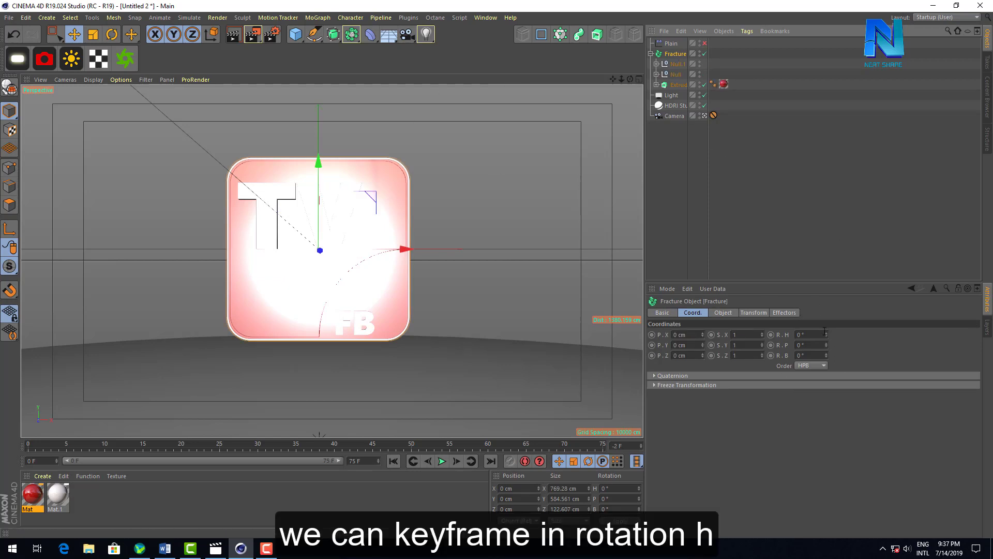
Test-spin the Fracture heading, reset it to 0°, and enable the Plain effector
drag(827, 334, 826, 335)
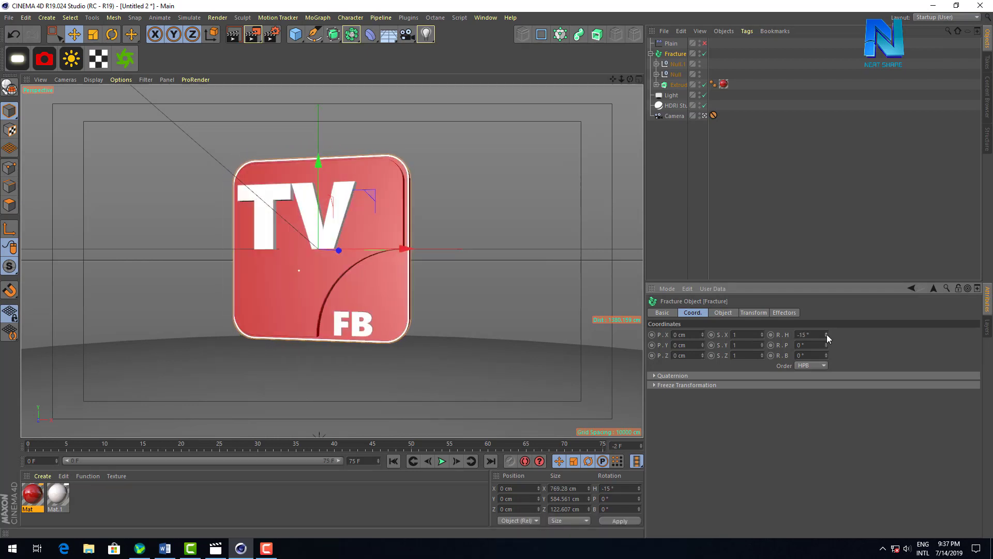
text(0)
key(Return)
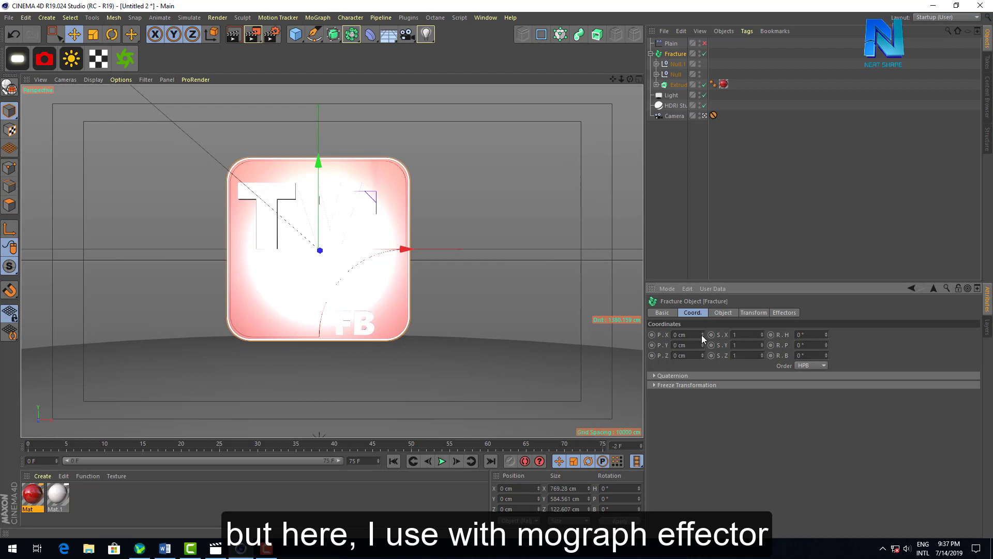
click(704, 43)
Give the Plain effector a Linear falloff, position off, and rotation on with 360° heading
click(671, 43)
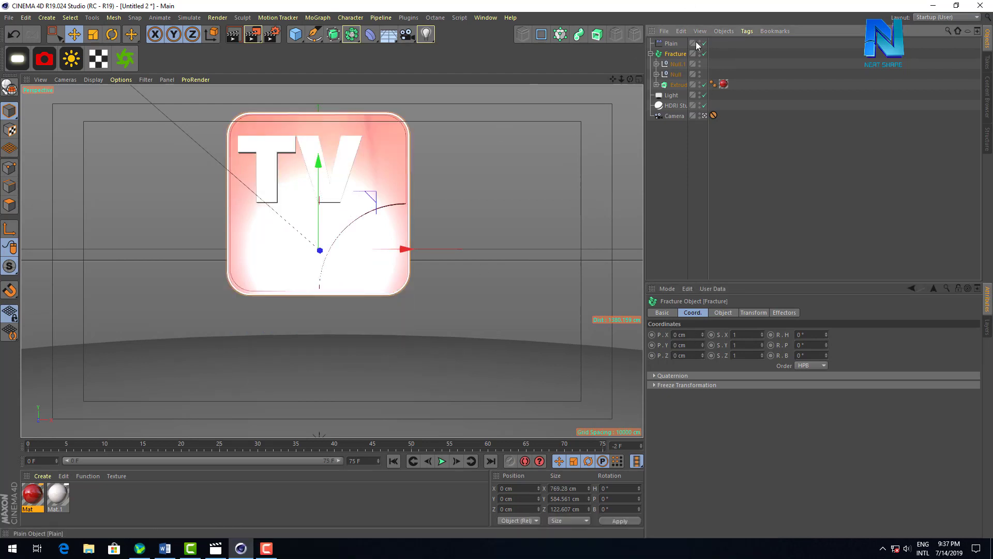
click(814, 314)
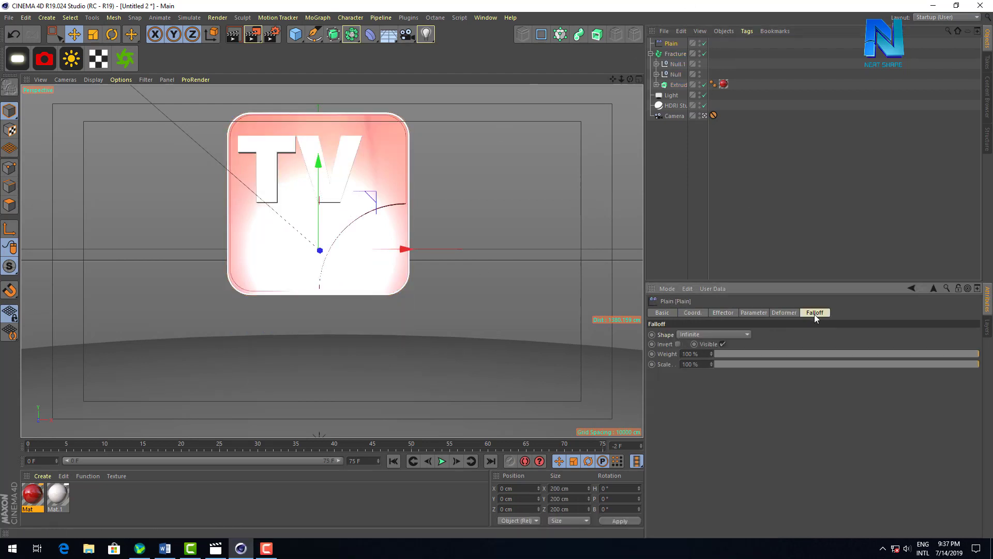
click(720, 334)
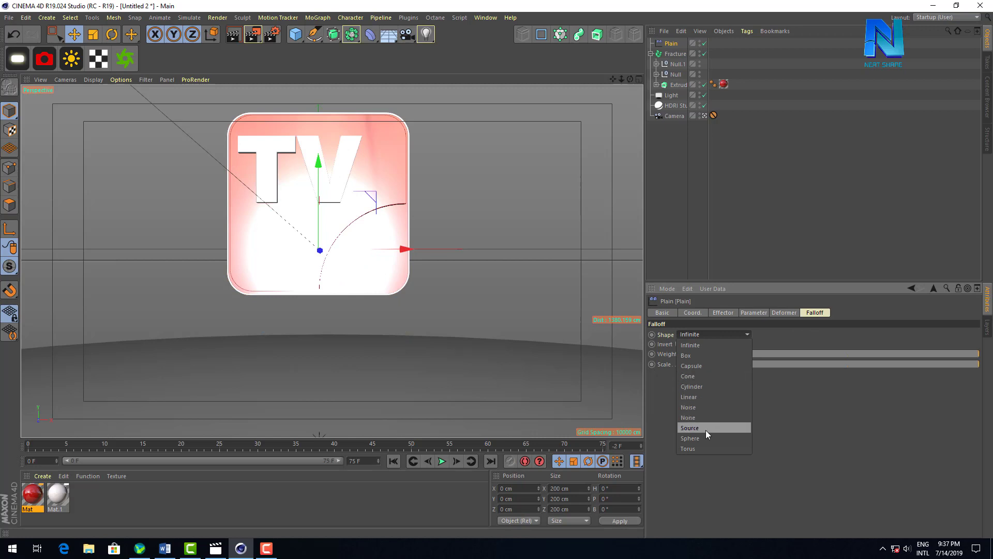
click(705, 396)
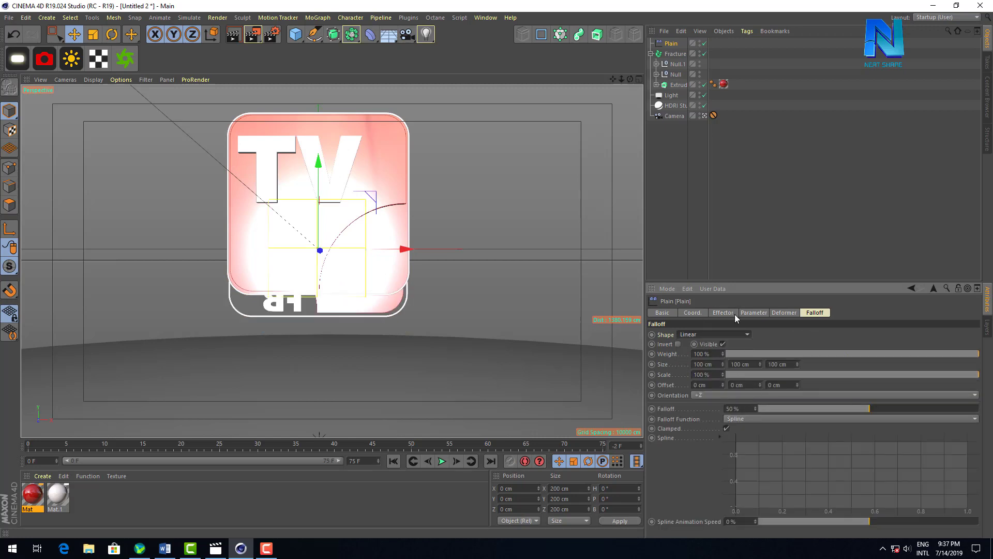
click(756, 313)
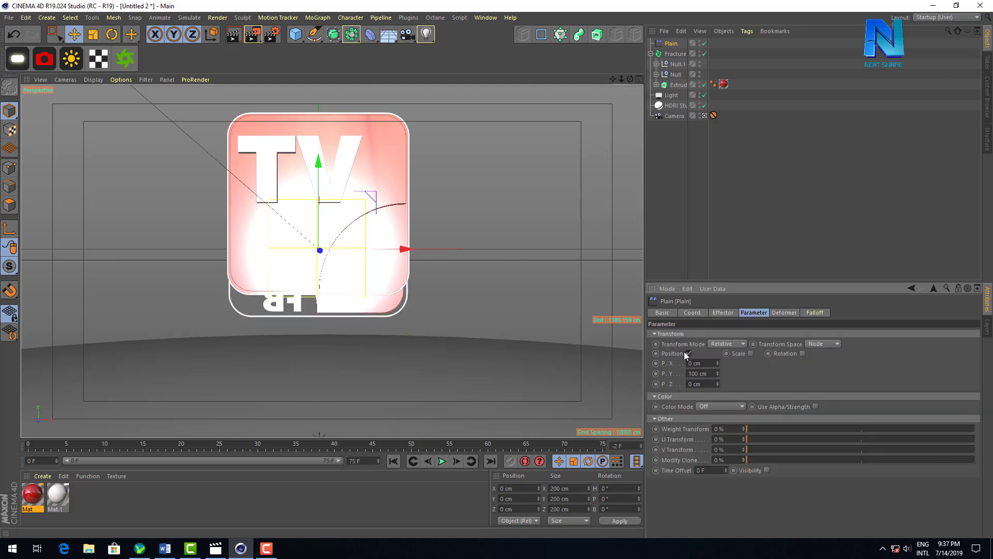
click(688, 353)
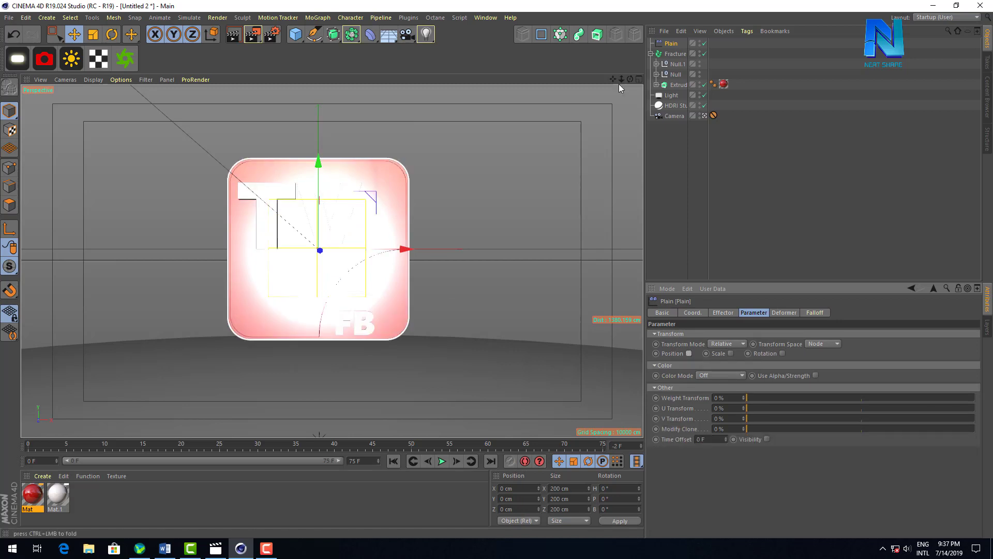
click(783, 353)
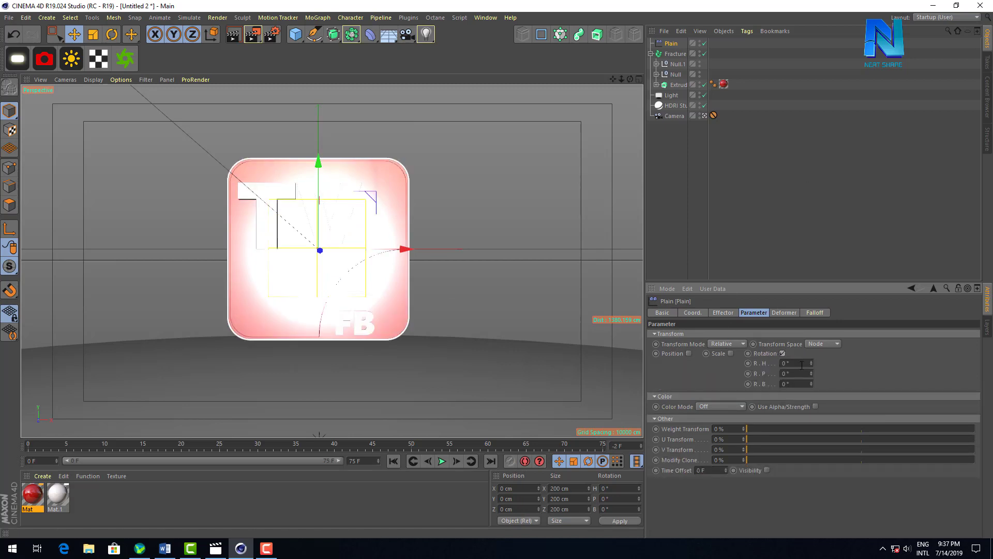
text(360)
key(Return)
Set the animation end frame to 125 and extend the timeline range to 125
double_click(365, 461)
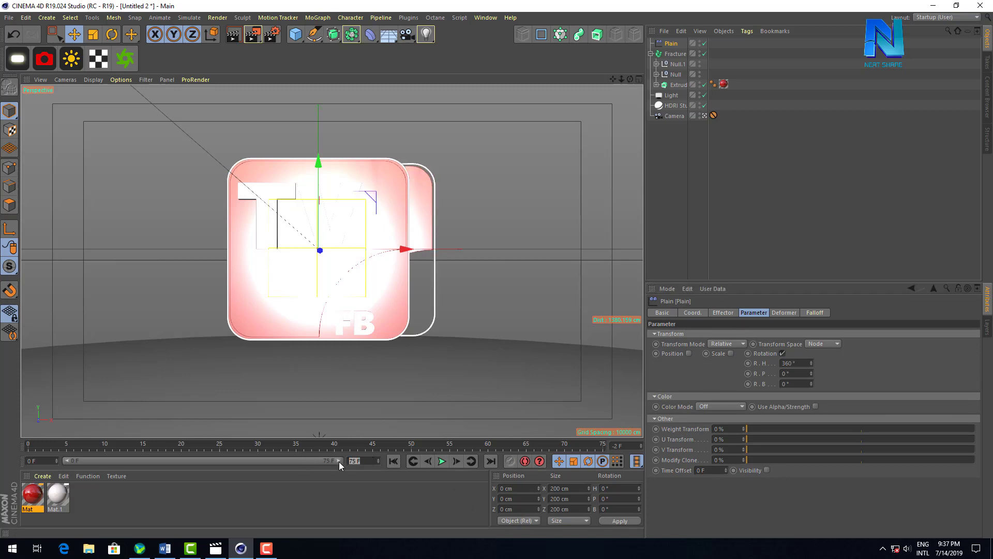
text(25)
key(Return)
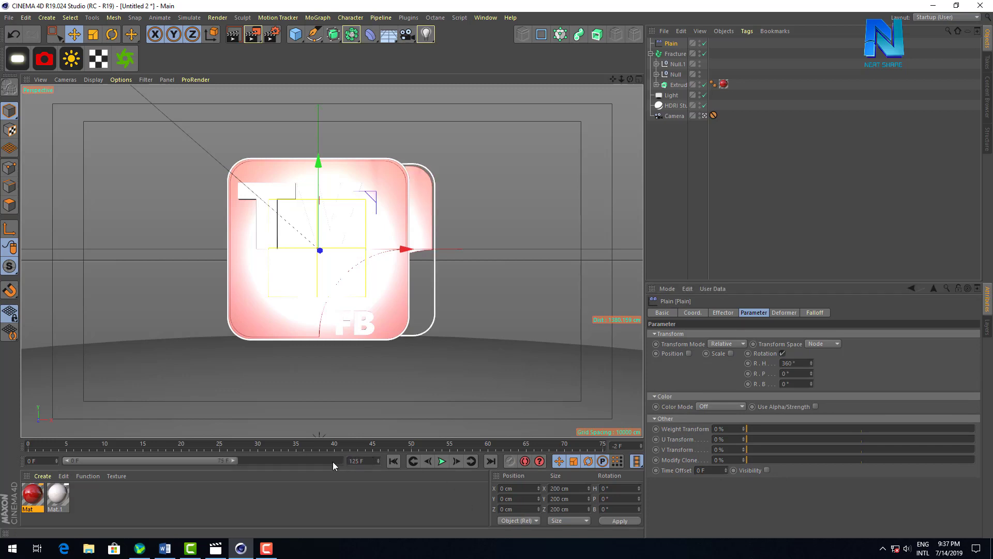
drag(232, 458, 342, 461)
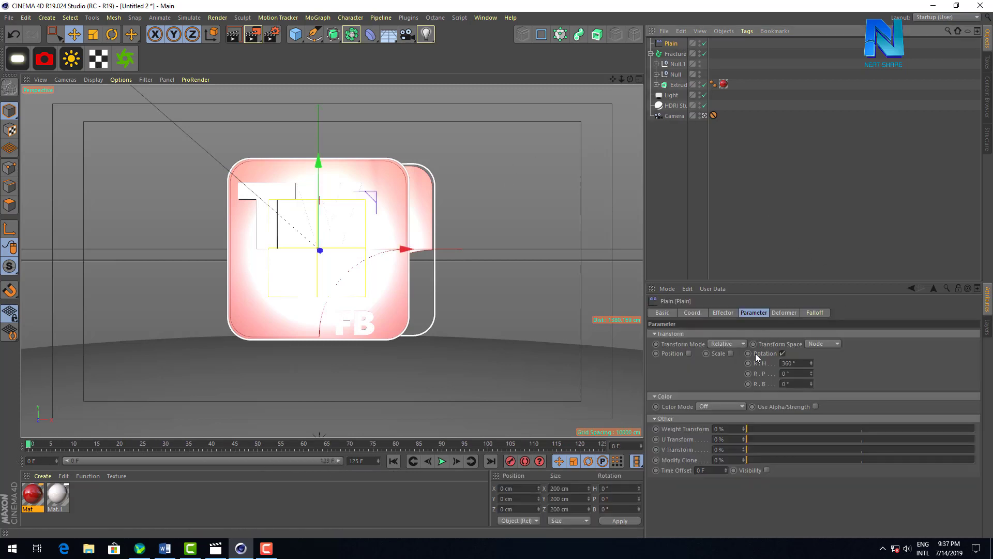
Orient the Plain falloff along +X and slide the effector far left of the logo
click(783, 312)
click(815, 312)
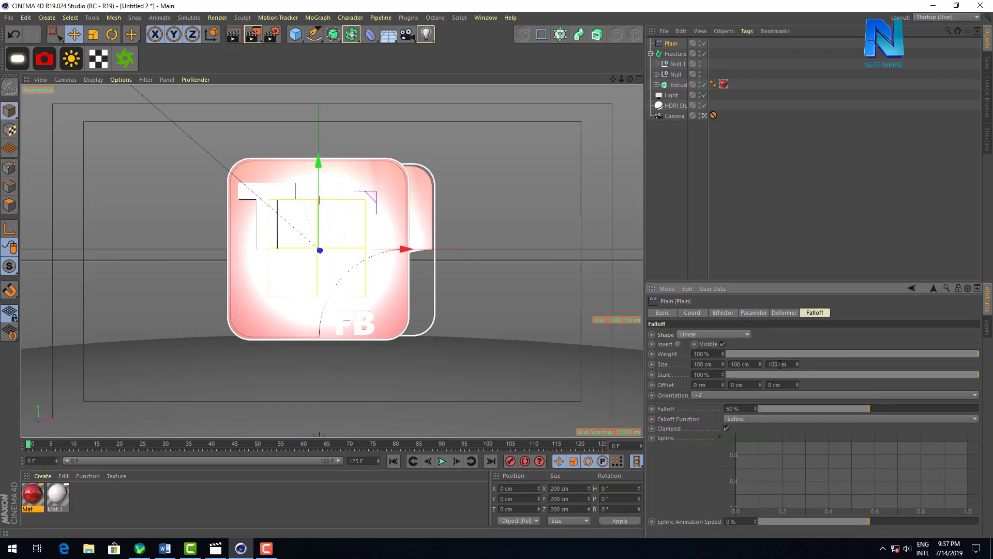
click(712, 398)
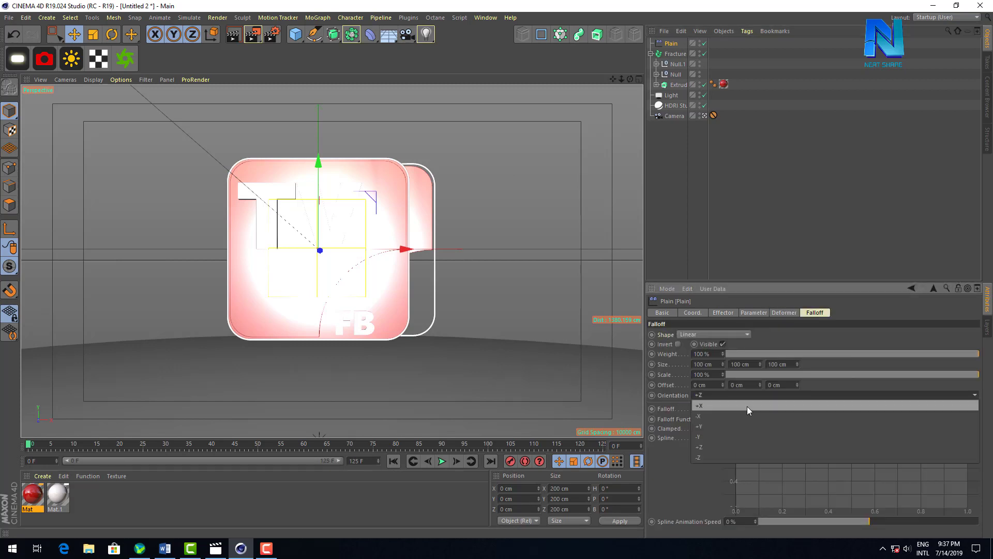
click(719, 405)
drag(376, 253, 570, 252)
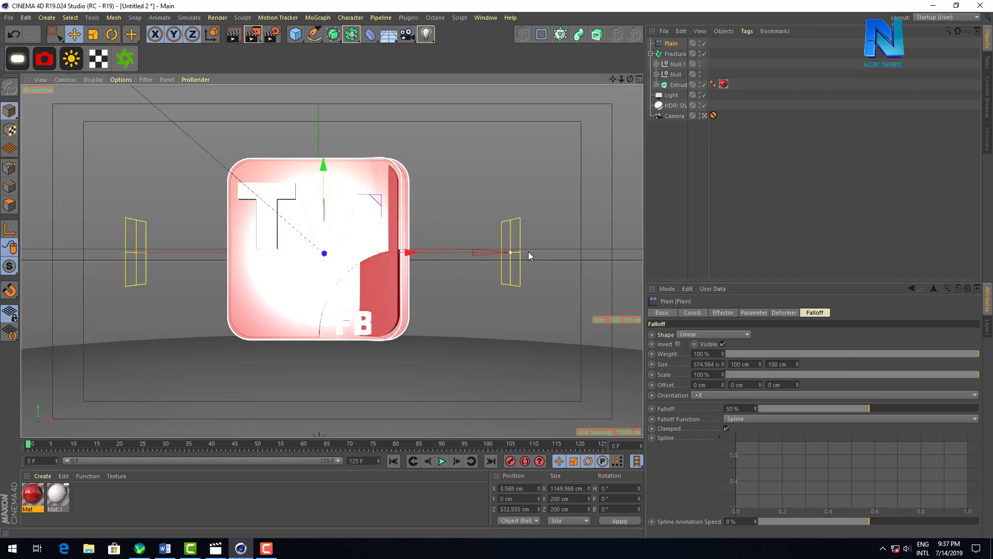
mouse_move(404, 253)
mouse_down()
mouse_move(187, 280)
mouse_move(120, 277)
mouse_move(435, 296)
mouse_move(197, 291)
mouse_move(142, 278)
mouse_move(246, 306)
mouse_move(539, 322)
mouse_move(125, 261)
mouse_up()
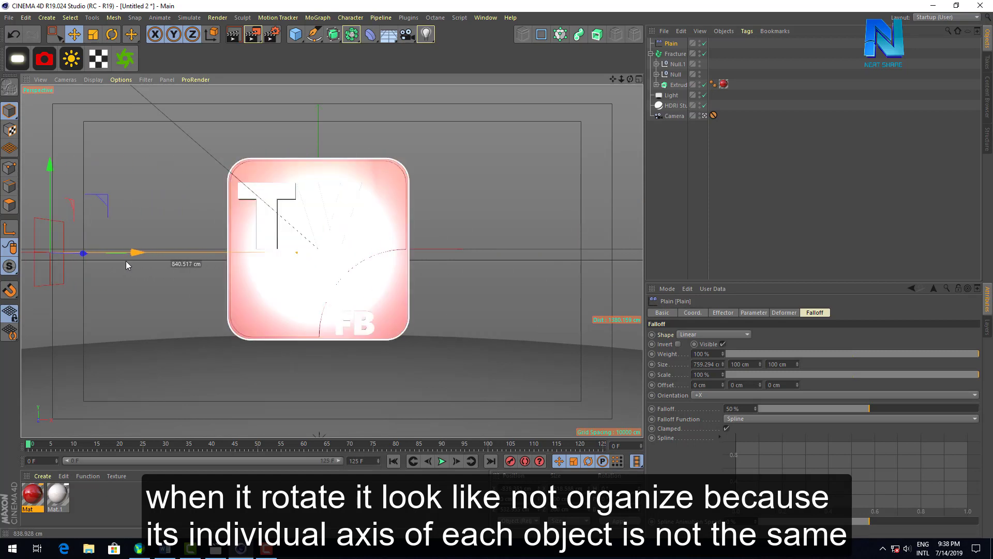
Inspect the axes of Null.1, Null and Extrude, then clear the selection
click(676, 65)
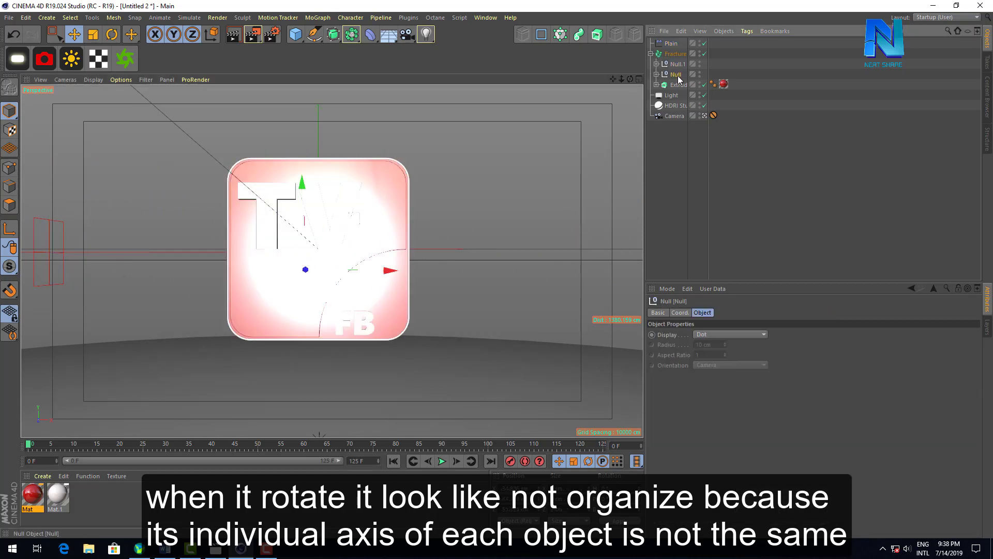
click(676, 87)
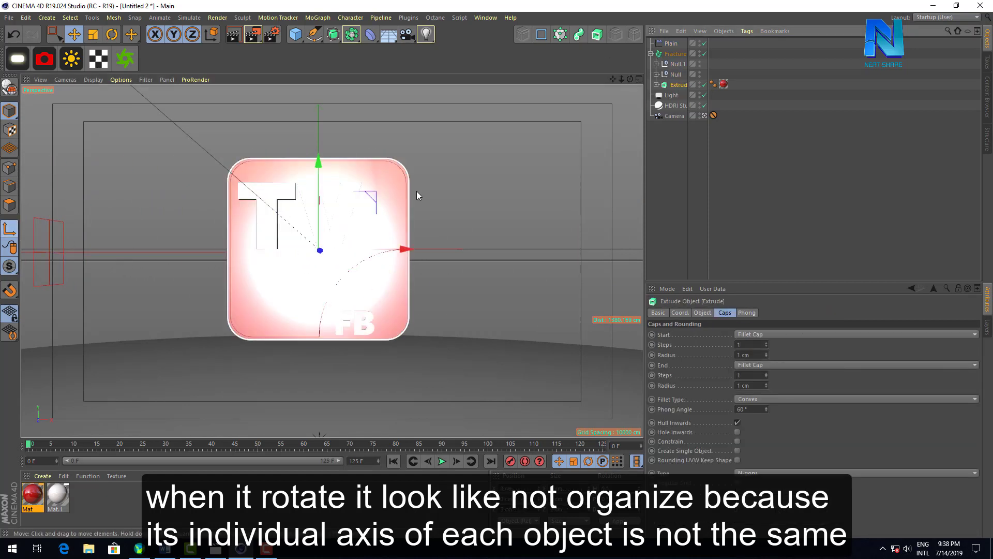
click(677, 76)
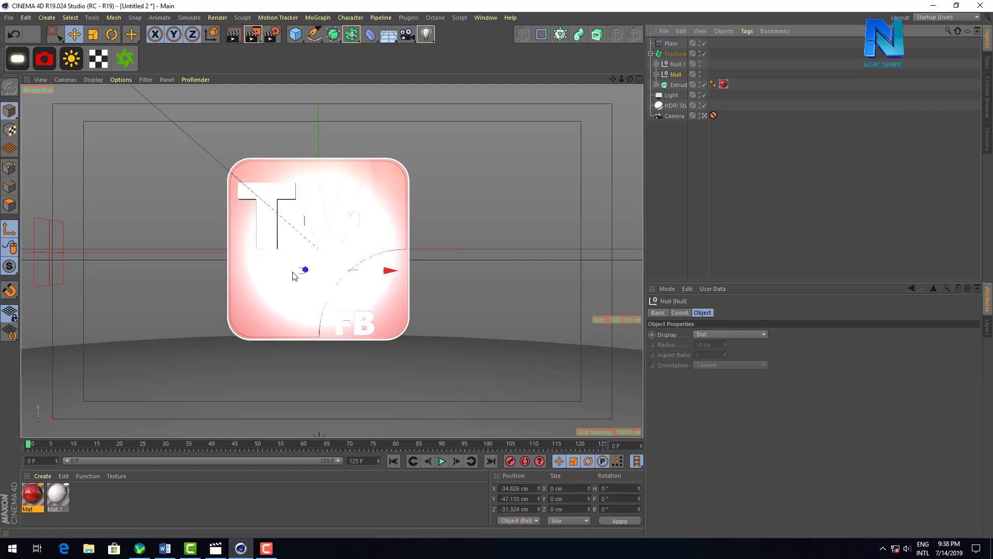
click(677, 64)
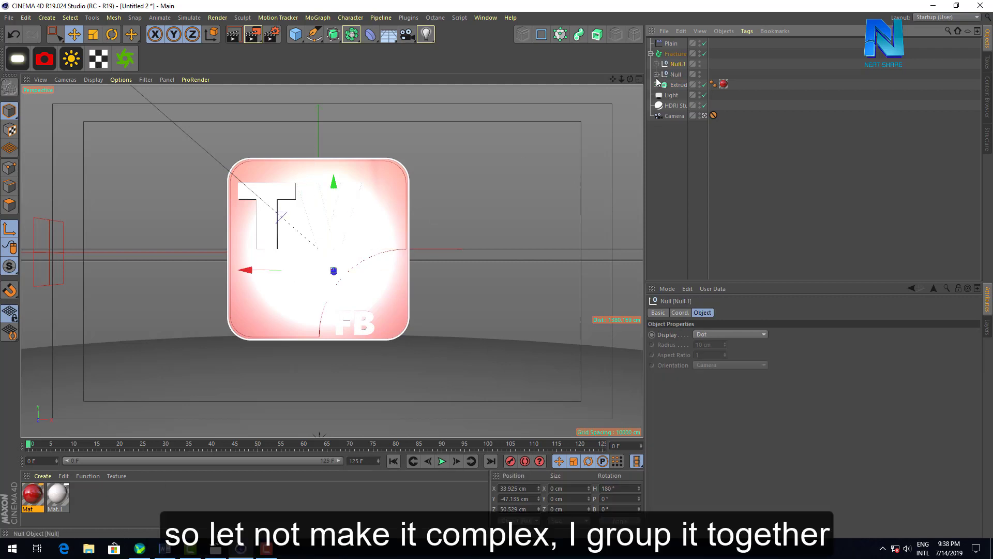
click(679, 86)
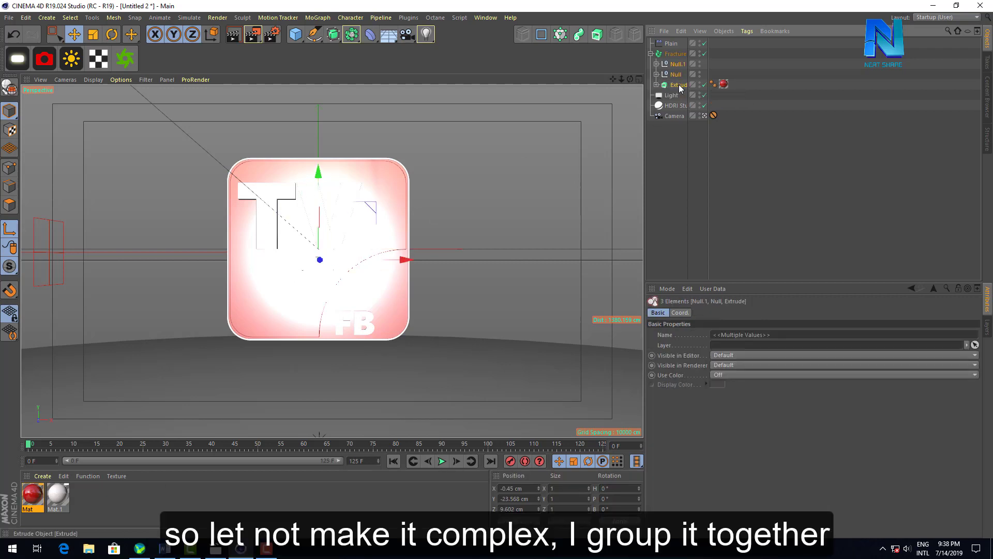
click(697, 155)
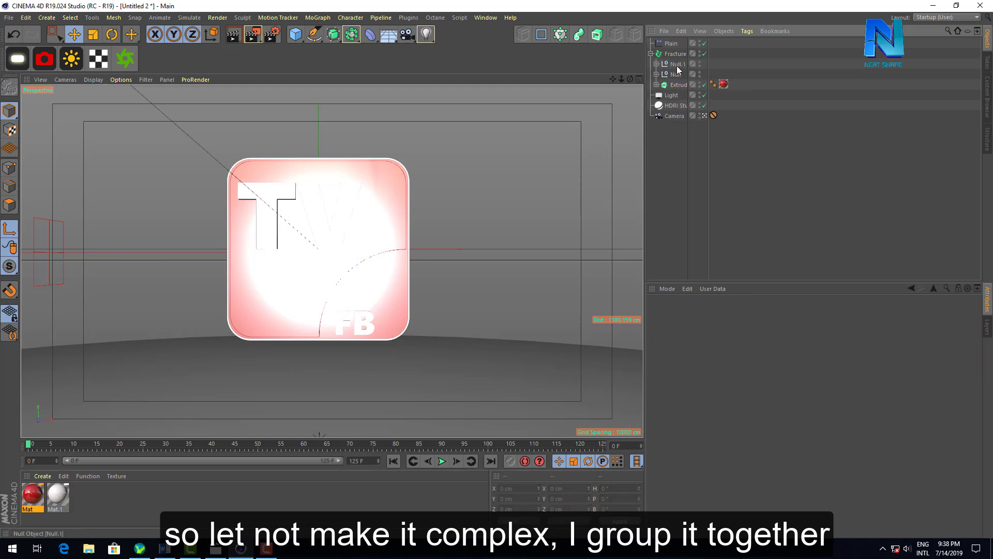
Group Null.1, Null and Extrude under one new Null with Alt+G
click(677, 65)
ctrl+click(677, 75)
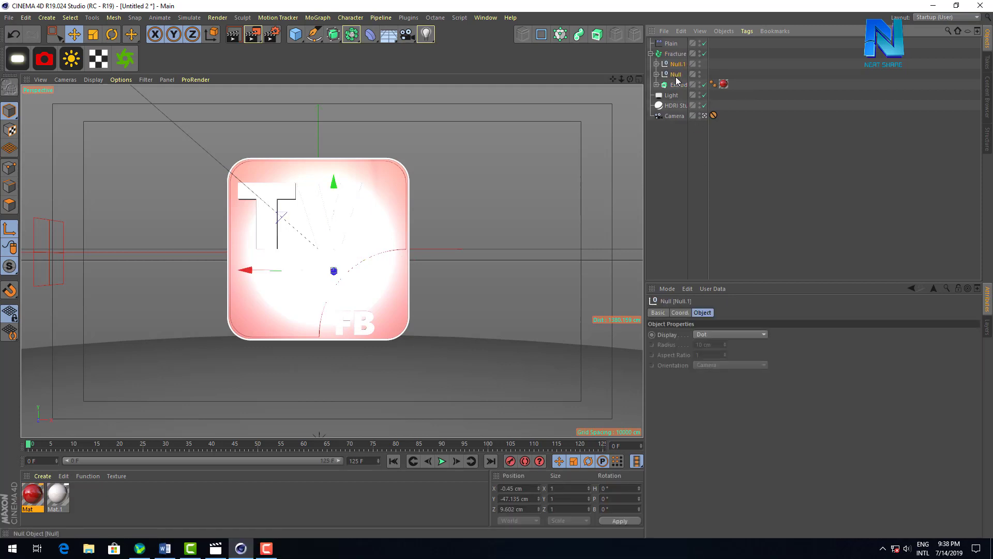
key(alt+g)
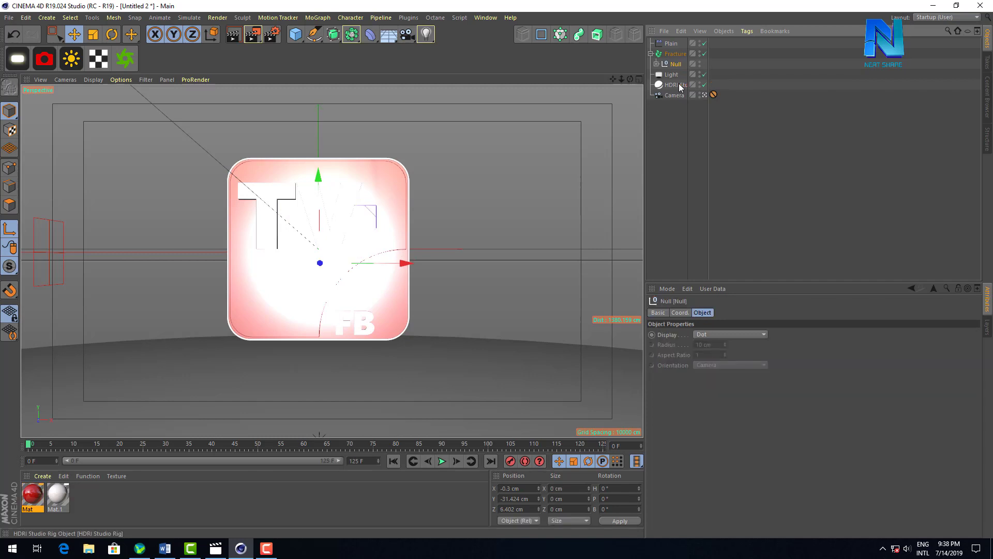
click(698, 176)
click(675, 65)
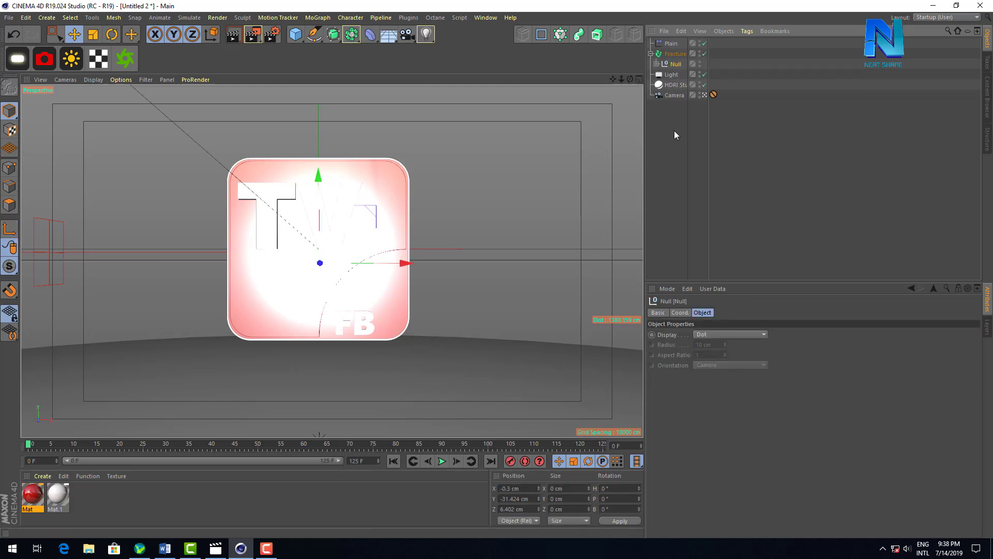
click(671, 44)
Resize the Plain falloff to about 515 × 326 × 458 cm and move it to X -863.961 cm
mouse_move(133, 252)
mouse_down()
mouse_move(258, 256)
mouse_move(259, 246)
mouse_move(176, 241)
mouse_move(564, 246)
mouse_move(508, 228)
mouse_move(282, 214)
mouse_move(450, 233)
mouse_up()
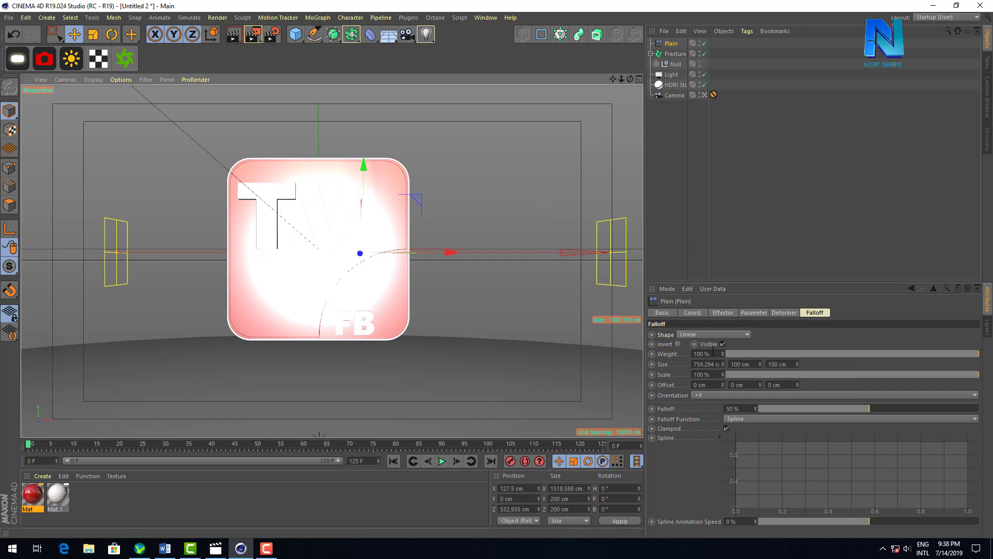
drag(723, 365, 678, 364)
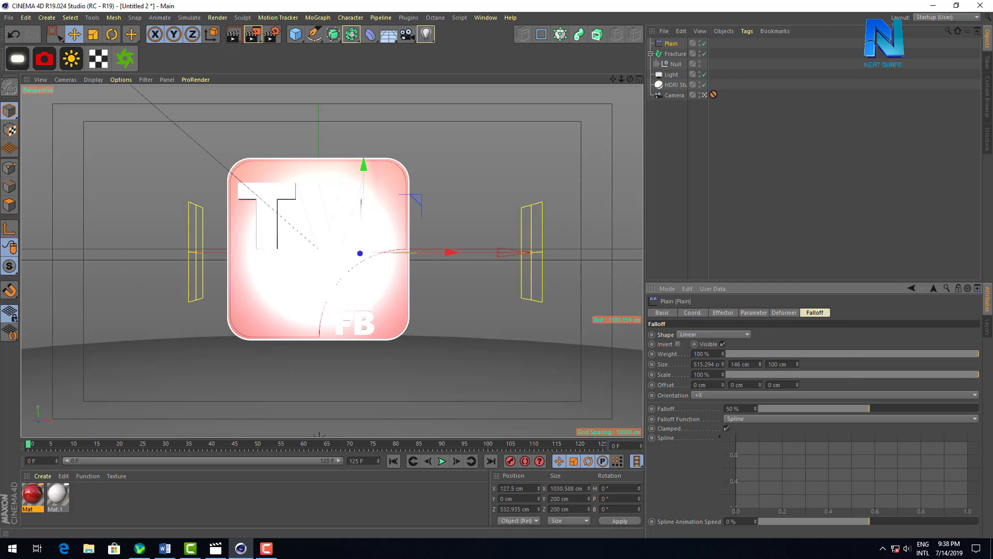
drag(760, 365, 817, 364)
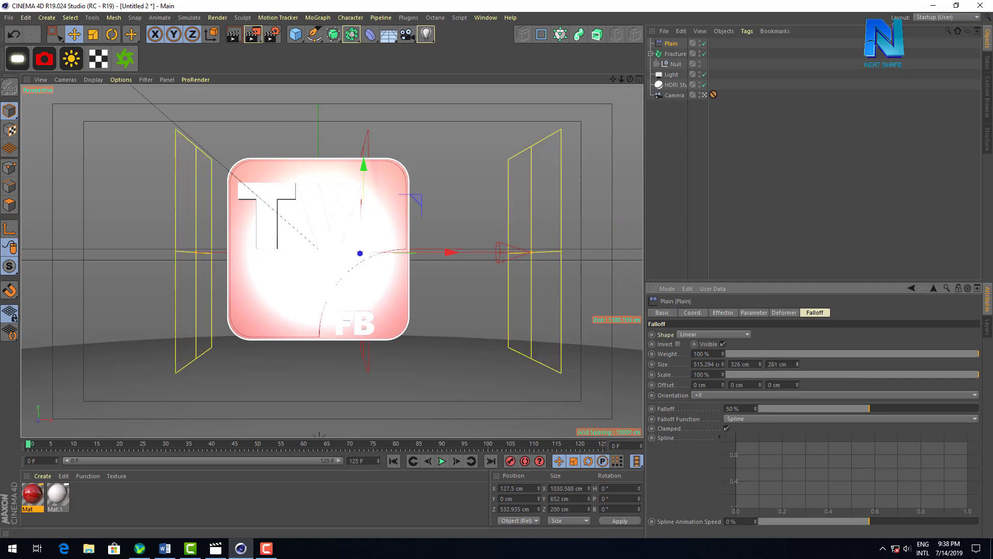
mouse_move(445, 254)
mouse_down()
mouse_move(151, 239)
mouse_move(411, 242)
mouse_move(120, 221)
mouse_up()
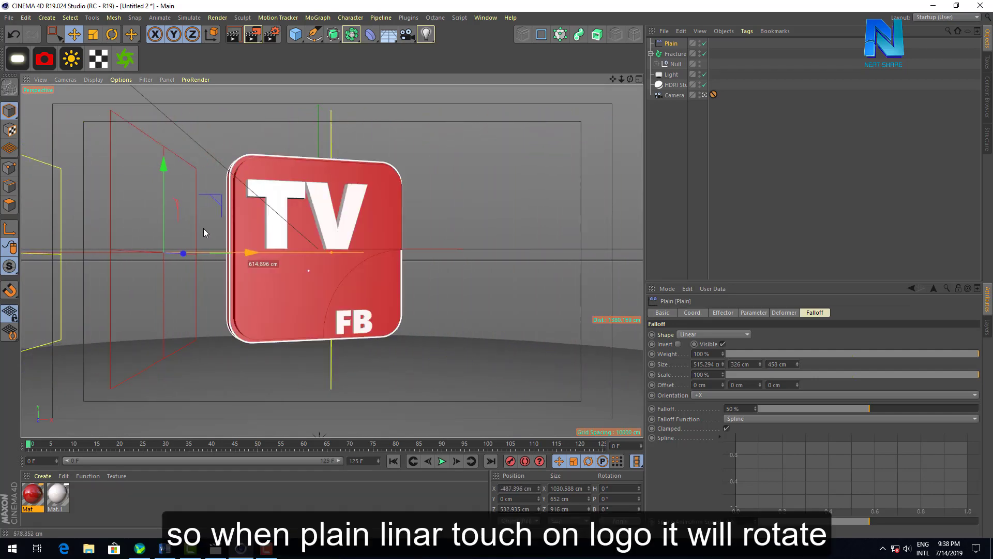
click(693, 312)
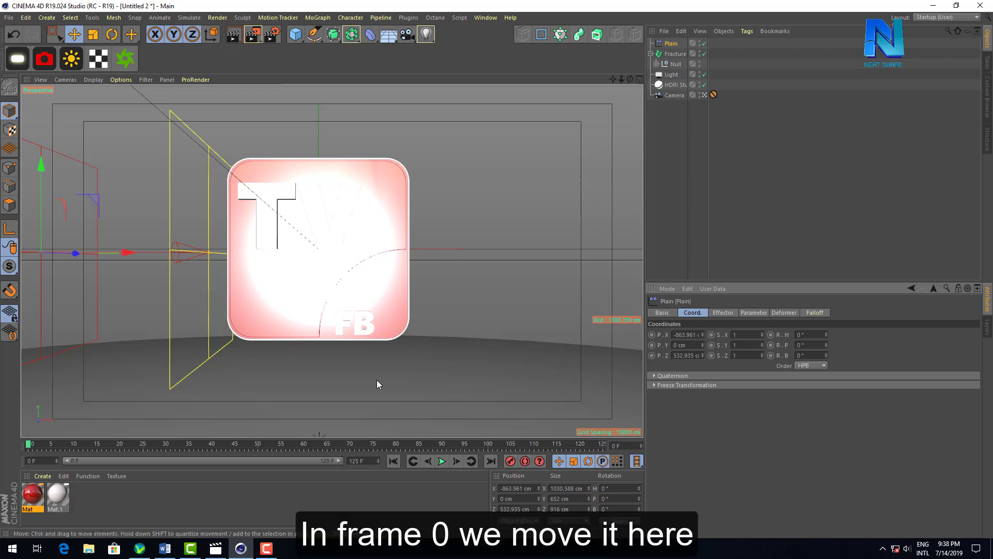
Keyframe Plain sliding from left of the logo at frame 0 to its right at frame 125, then play
drag(127, 252, 122, 253)
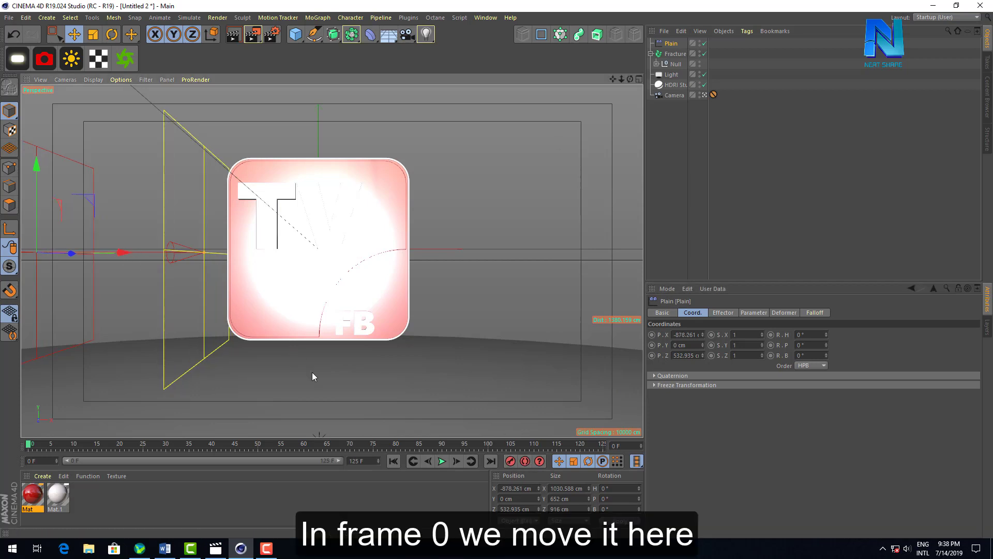
click(510, 461)
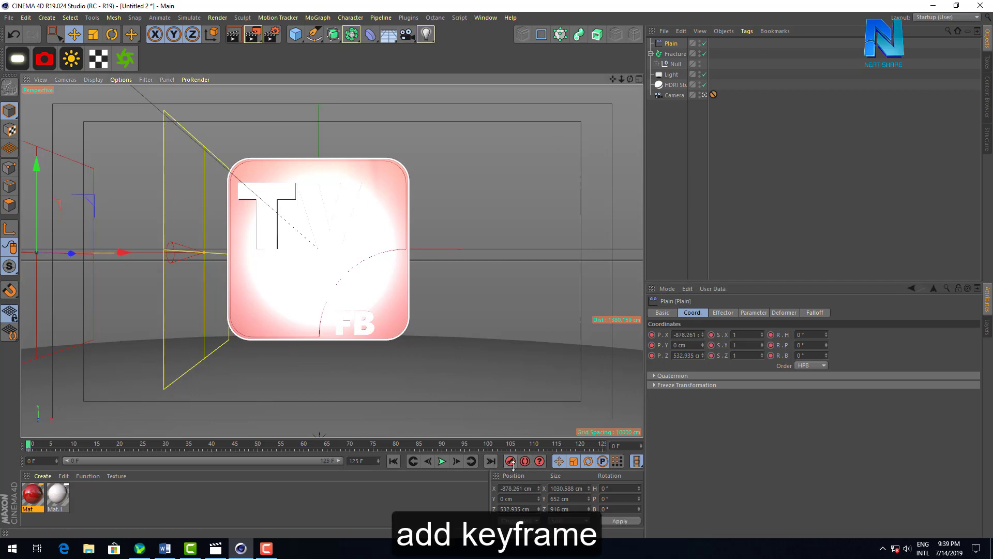
click(318, 446)
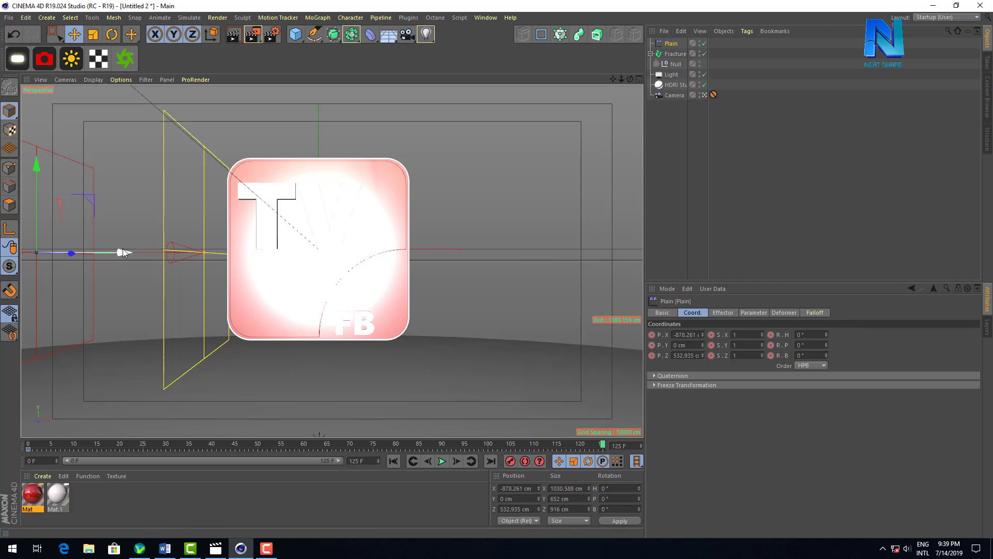
drag(122, 252, 127, 252)
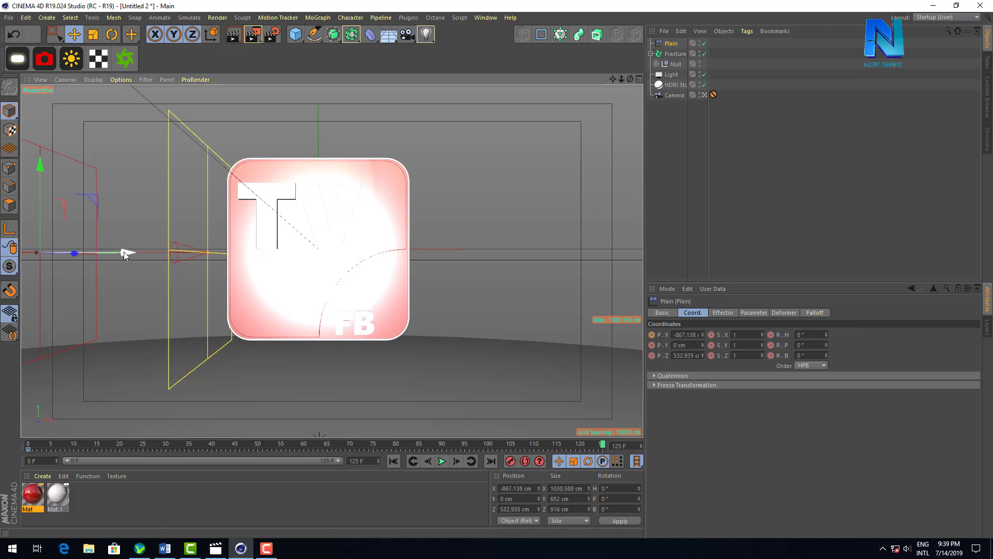
mouse_move(123, 252)
mouse_down()
mouse_move(477, 266)
mouse_move(643, 301)
mouse_move(129, 259)
mouse_up()
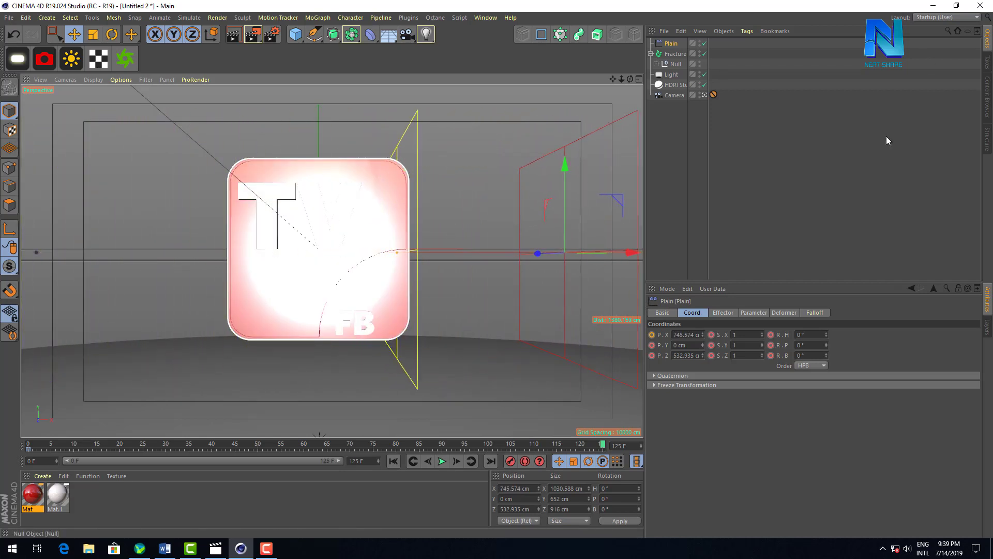
mouse_move(602, 446)
mouse_down()
mouse_move(95, 464)
mouse_move(2, 504)
mouse_up()
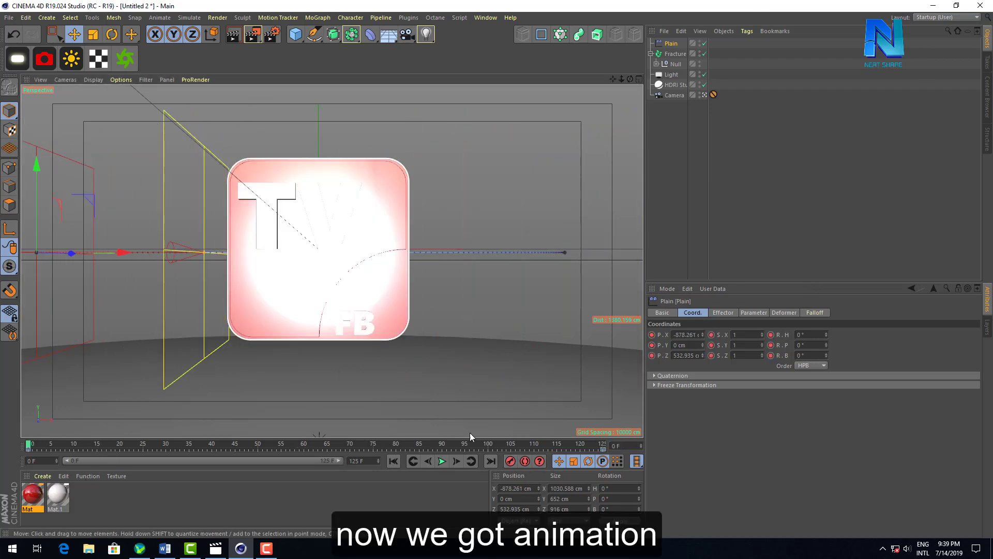
click(442, 461)
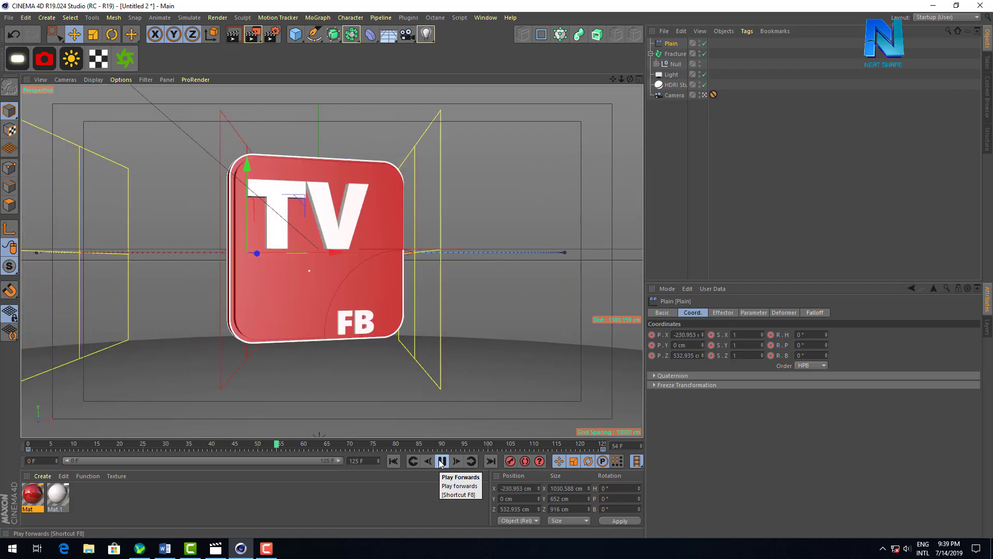
Stop playback, select the Fracture and add a Delay effector from the MoGraph menu
click(446, 460)
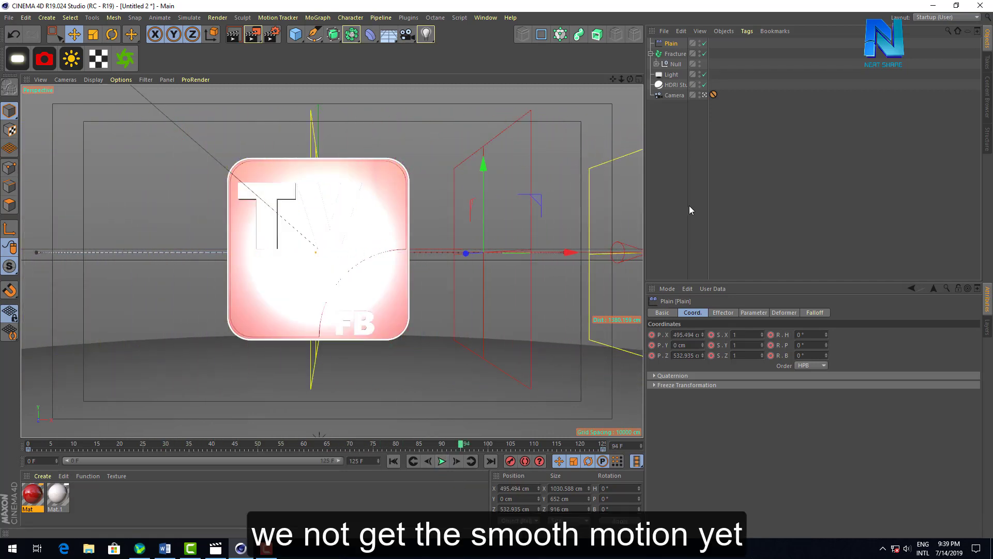
click(689, 206)
click(668, 54)
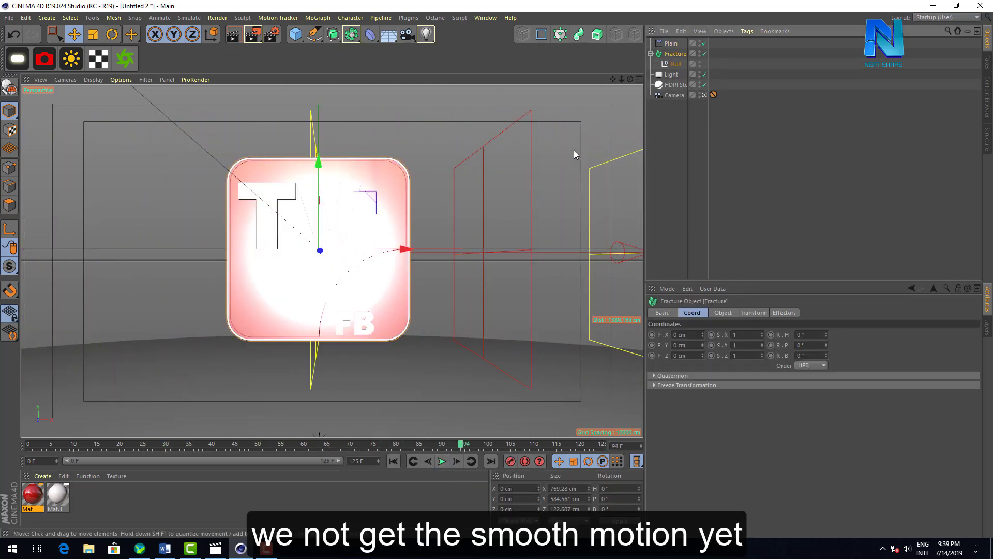
click(317, 18)
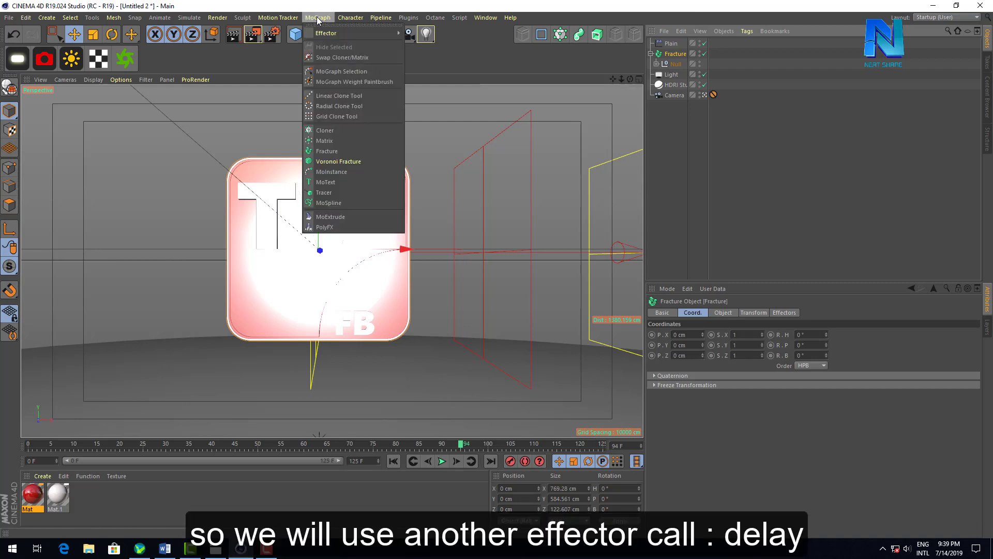
mouse_move(326, 33)
click(430, 71)
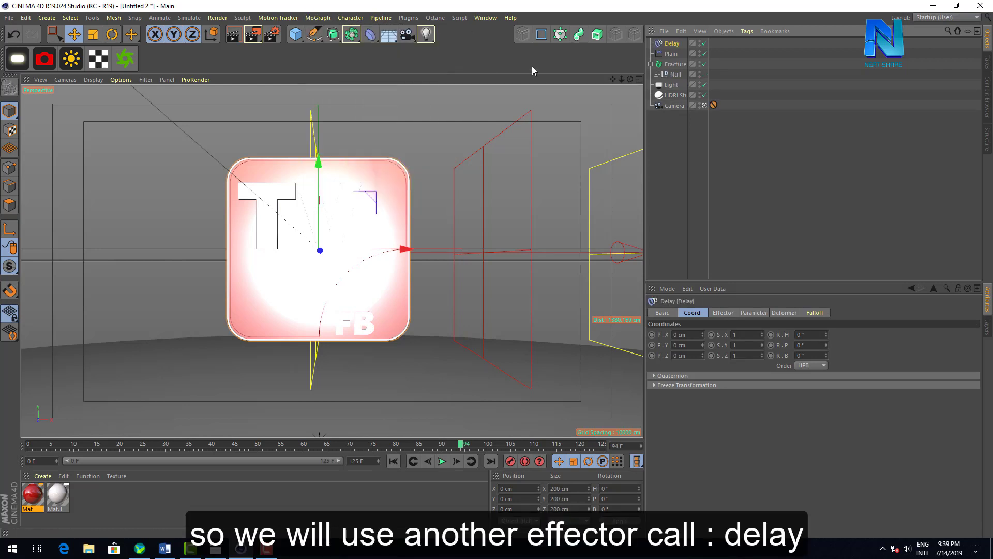
Set the Delay effector's Strength to 80% on its Effector tab
click(757, 313)
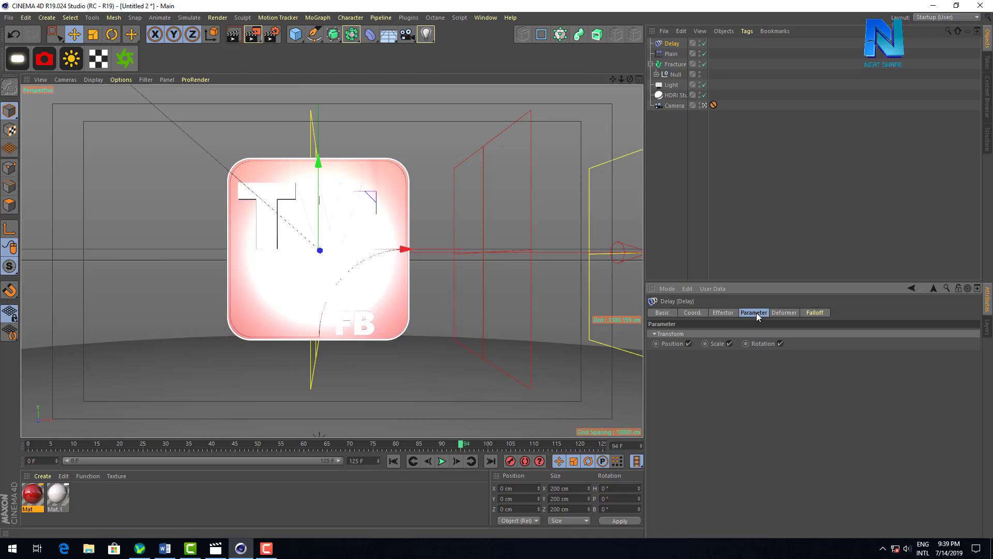
click(724, 313)
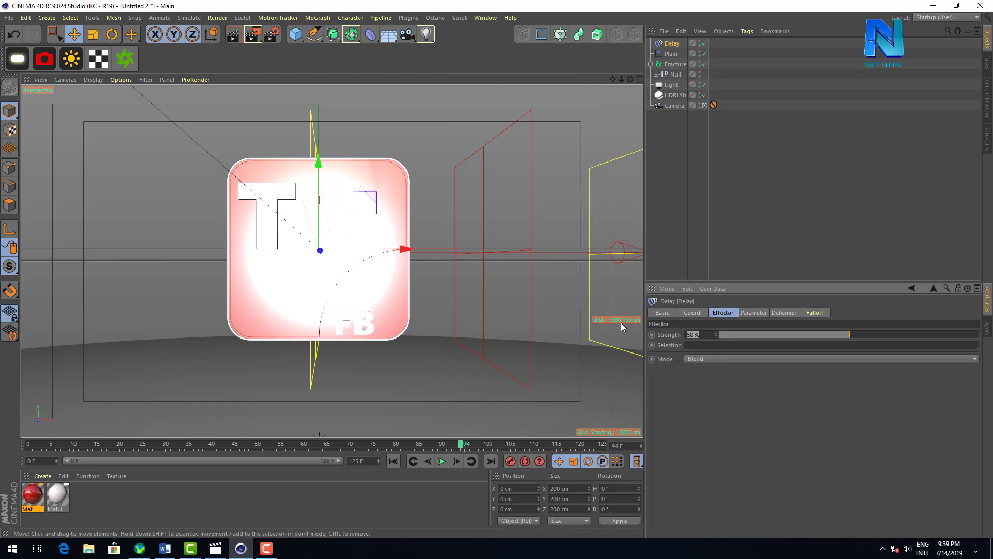
text(80)
key(Return)
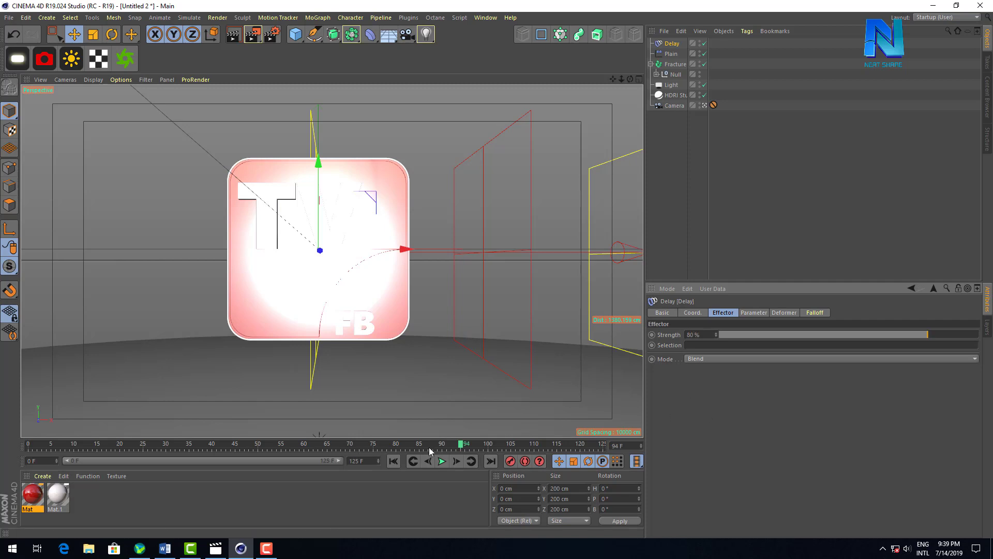
drag(430, 451, 167, 452)
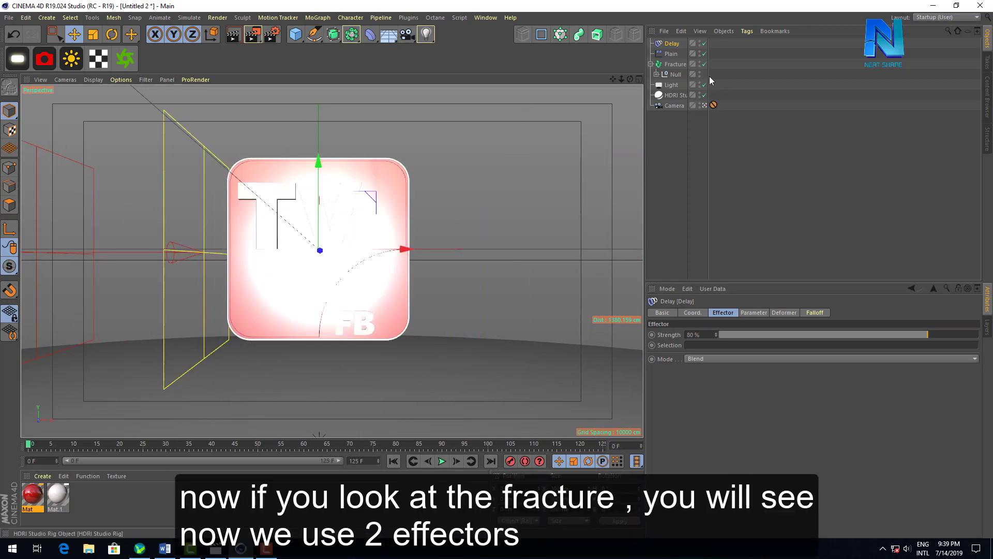
Check that Plain and Delay appear in Fracture's Effectors list, then preview the animation
click(675, 64)
click(784, 313)
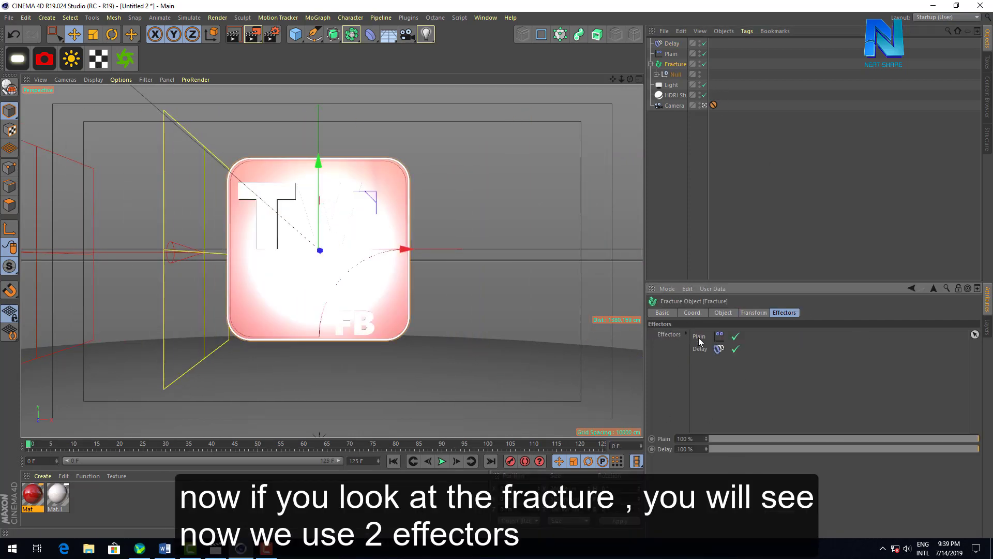
click(729, 240)
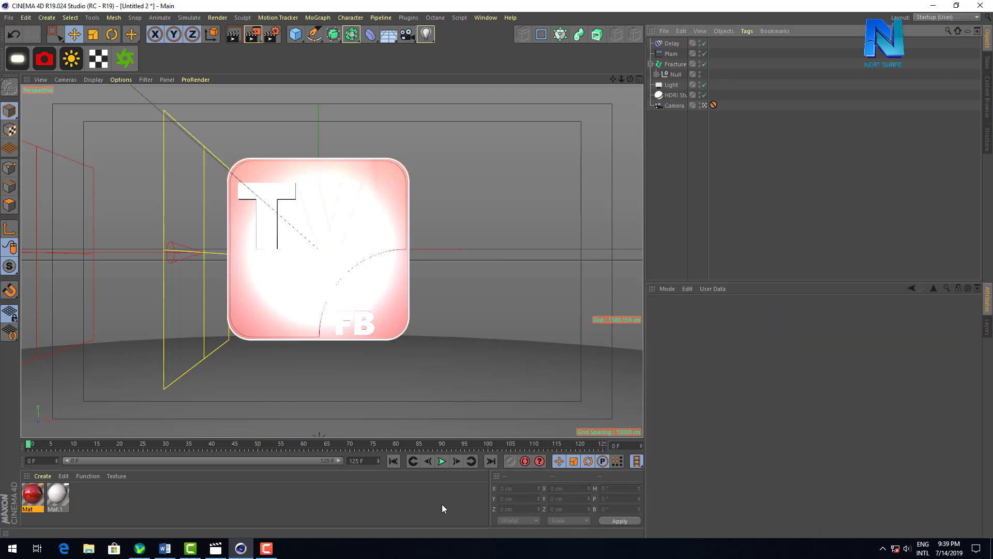
click(443, 462)
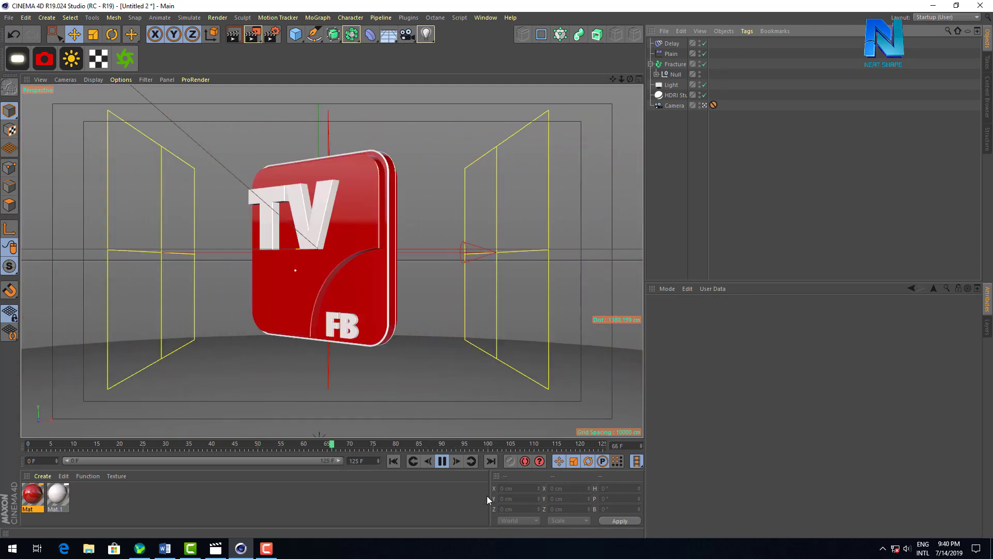
key(F8)
With Fracture selected, add a second Delay effector, Delay.1, and switch its Mode to Spring
click(681, 63)
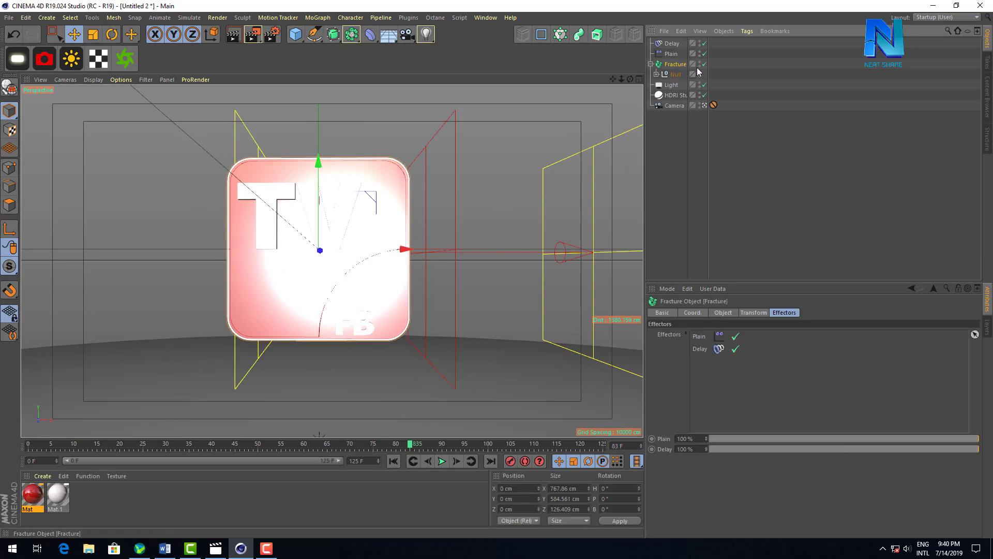
click(321, 20)
mouse_move(353, 33)
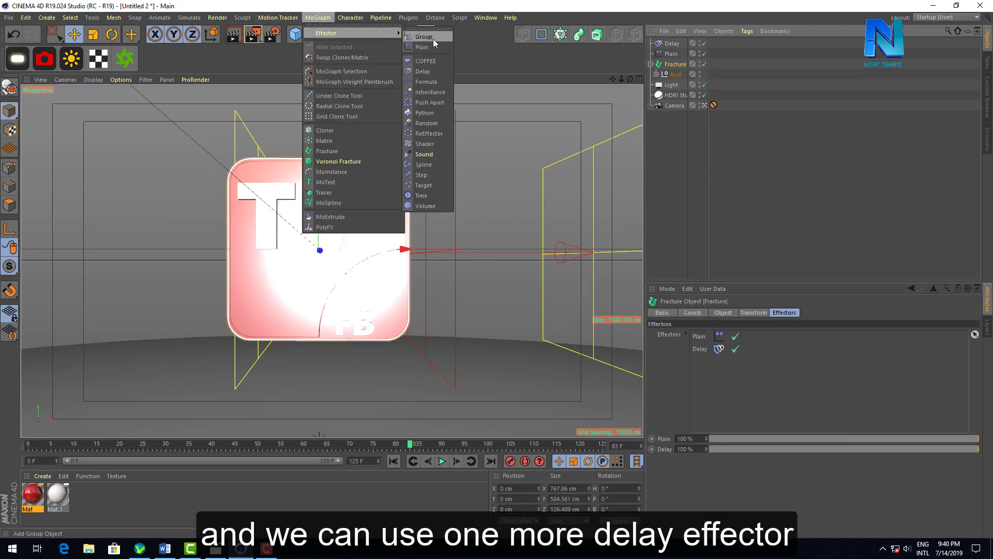
click(429, 72)
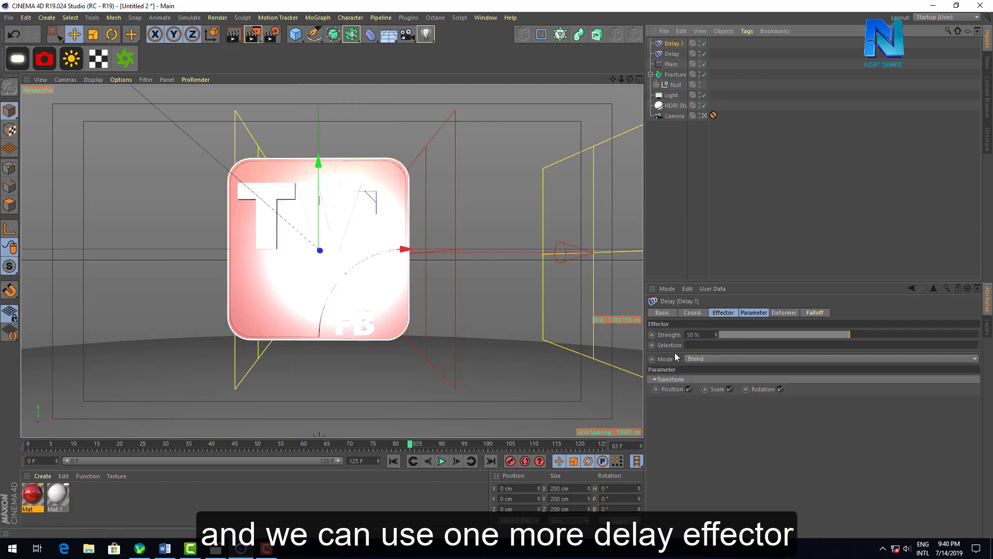
click(773, 257)
click(674, 43)
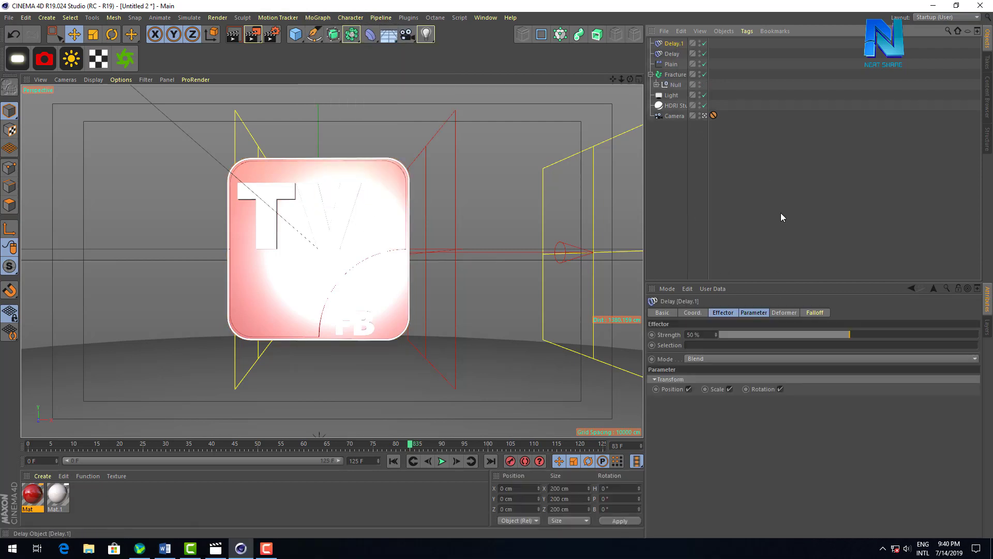
click(709, 358)
click(715, 388)
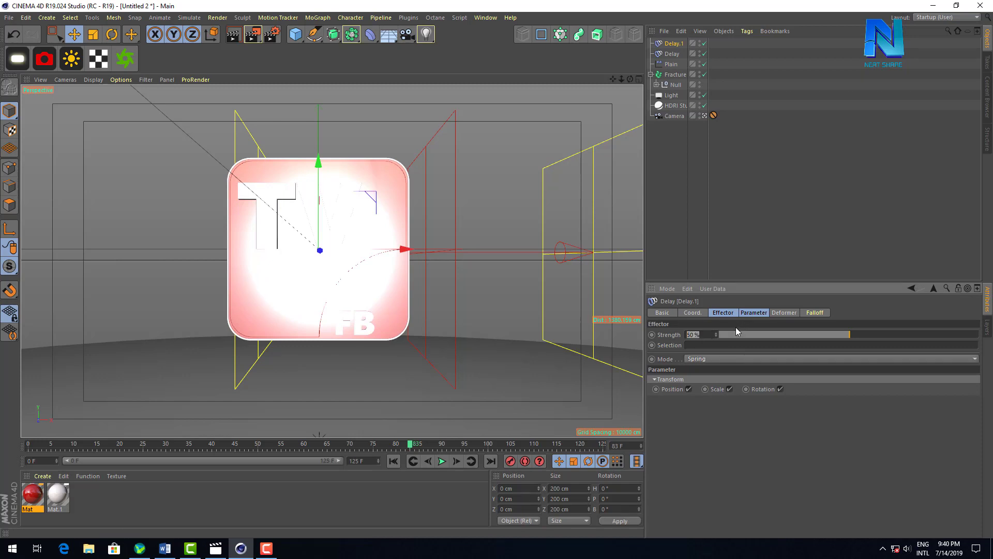
Set Delay.1's Strength to 80%, preview the spring sweep, then re-edit the strength value
text(80)
key(Return)
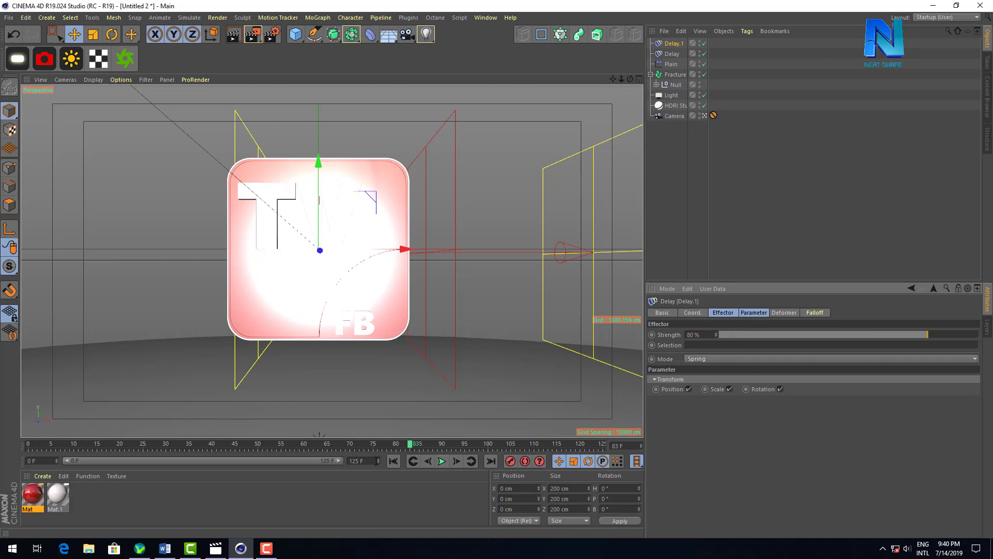
click(442, 461)
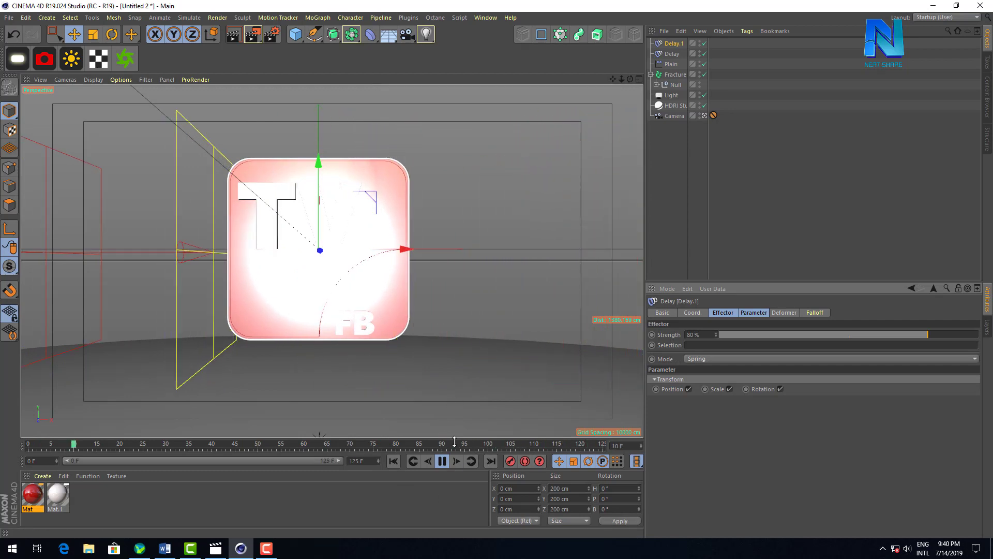
click(442, 461)
click(694, 334)
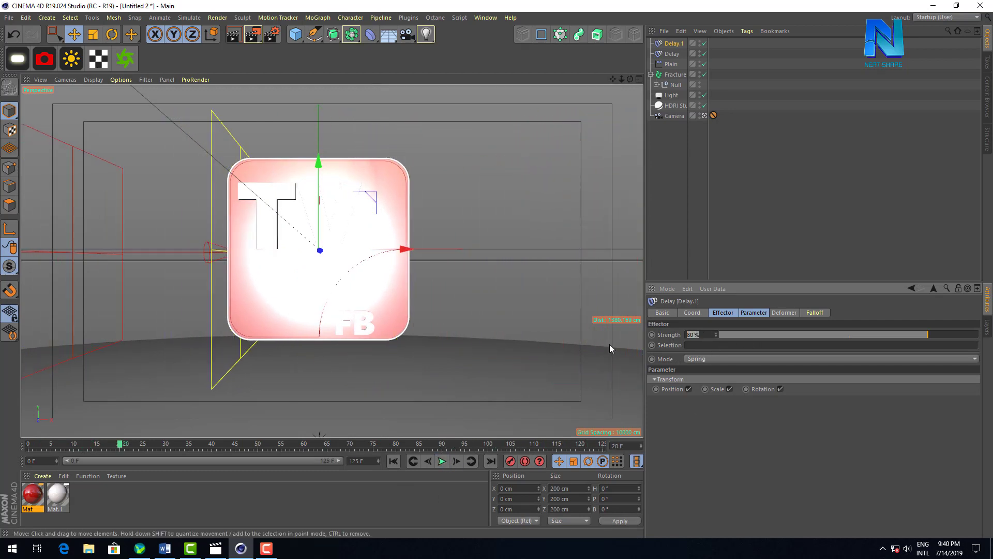
text(5)
click(675, 74)
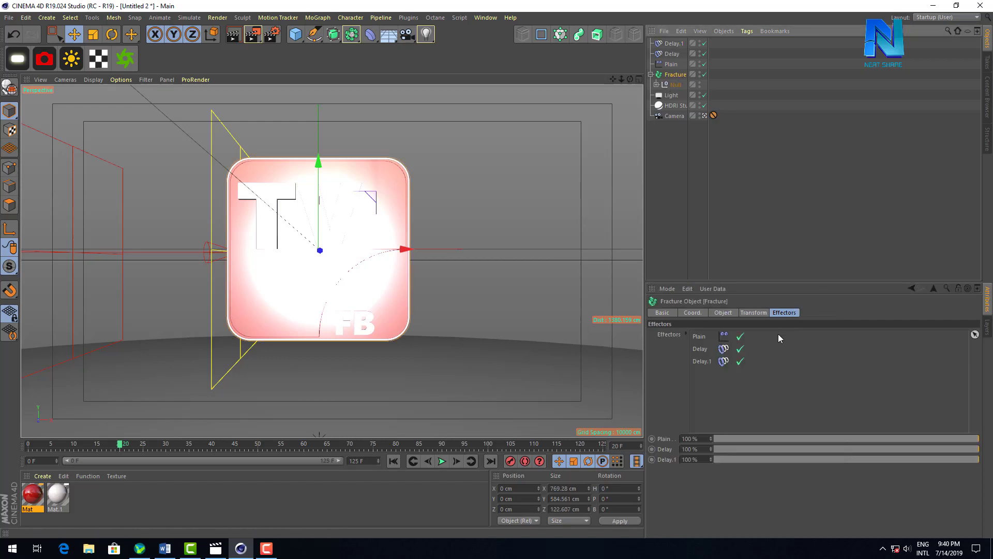
Play the animation with all three effectors, stop at frame 91 and render it in the viewport
click(703, 335)
ctrl+click(702, 361)
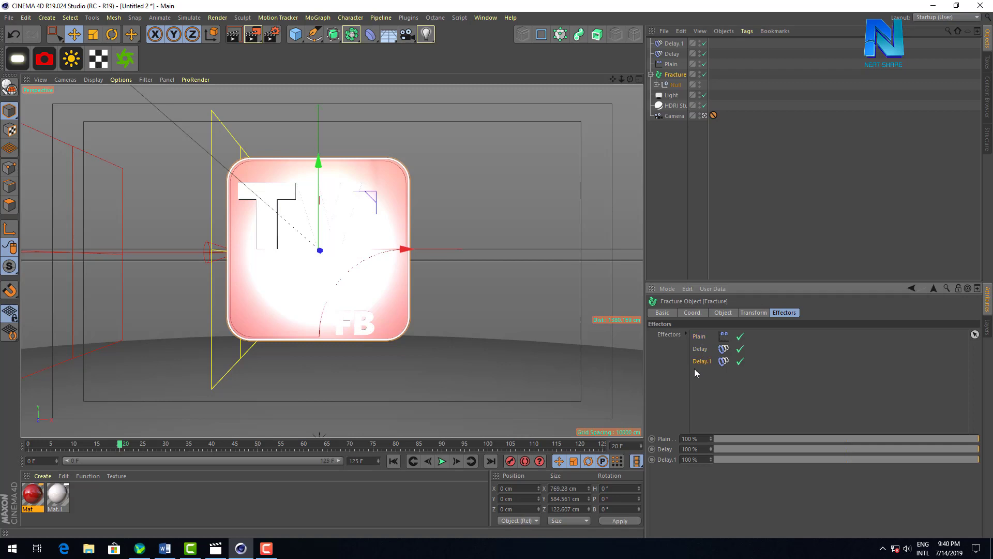
click(442, 461)
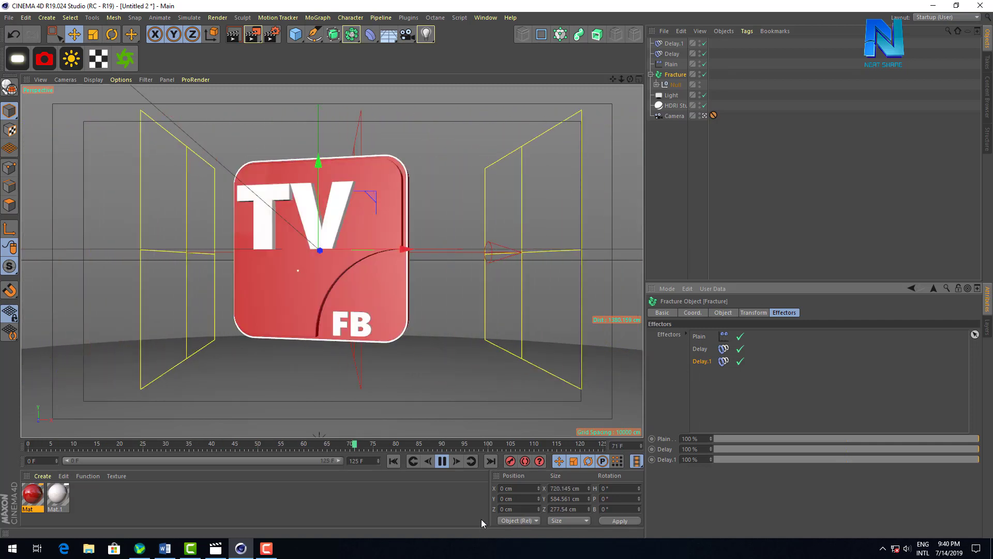
click(444, 461)
click(233, 34)
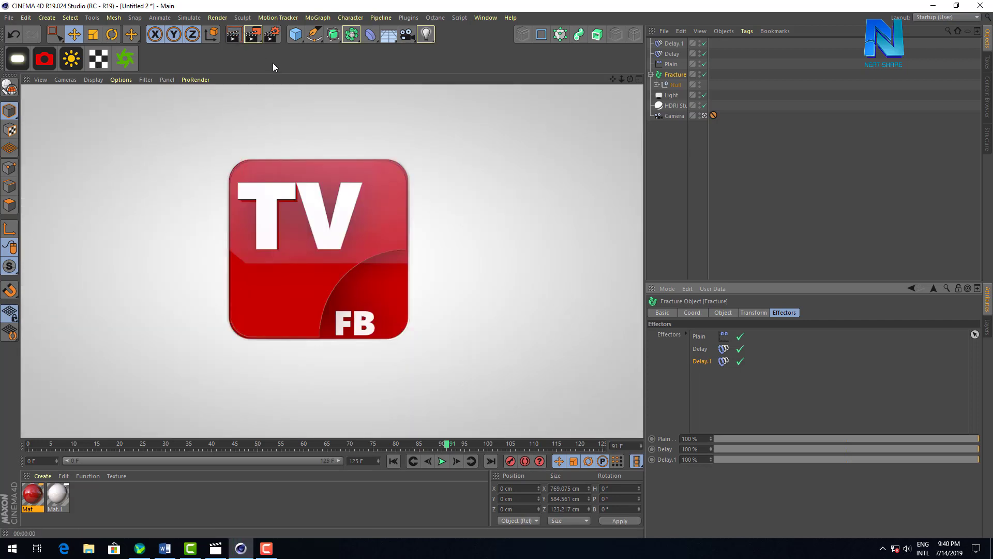
In Render Settings' Save page, set the output image format to PNG
click(273, 34)
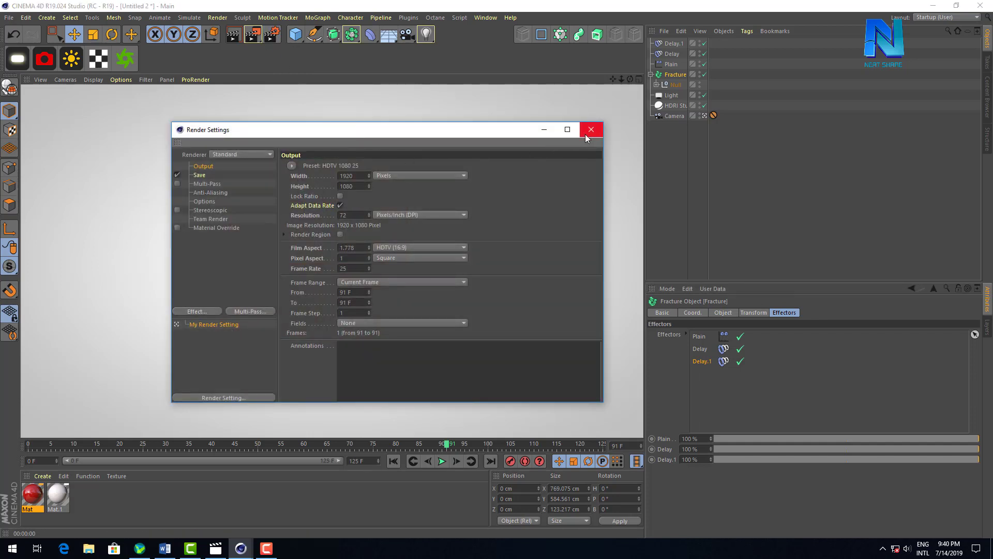
drag(452, 122, 452, 97)
click(206, 149)
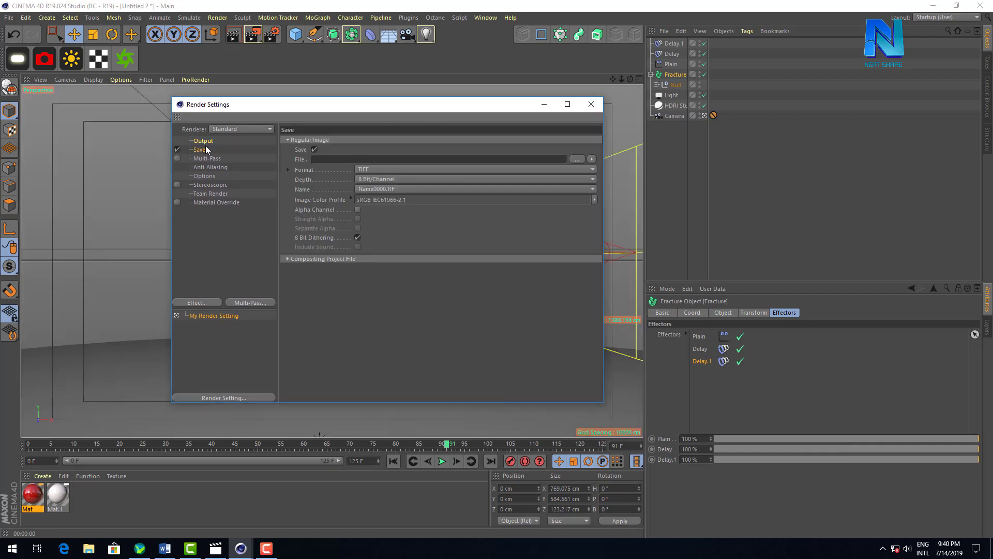
click(363, 170)
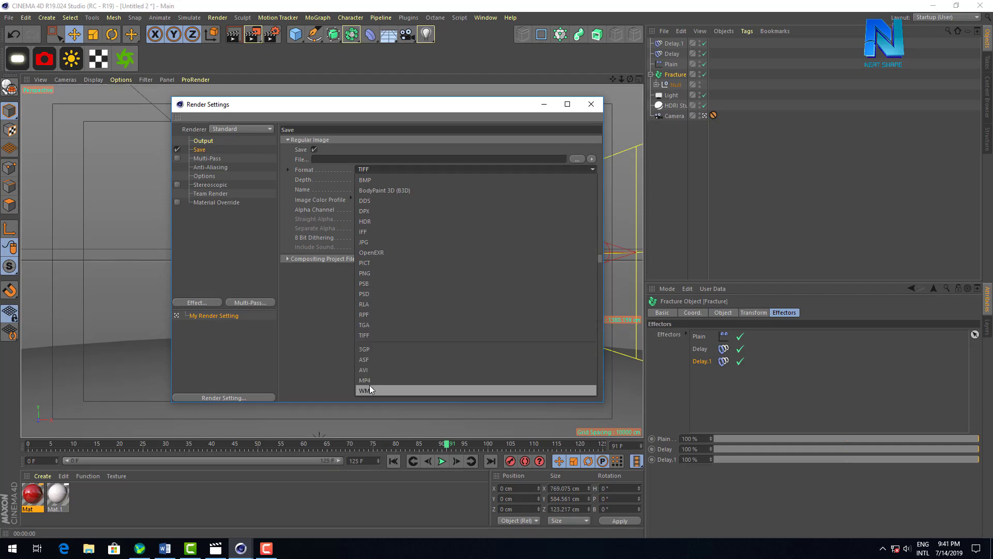
click(320, 300)
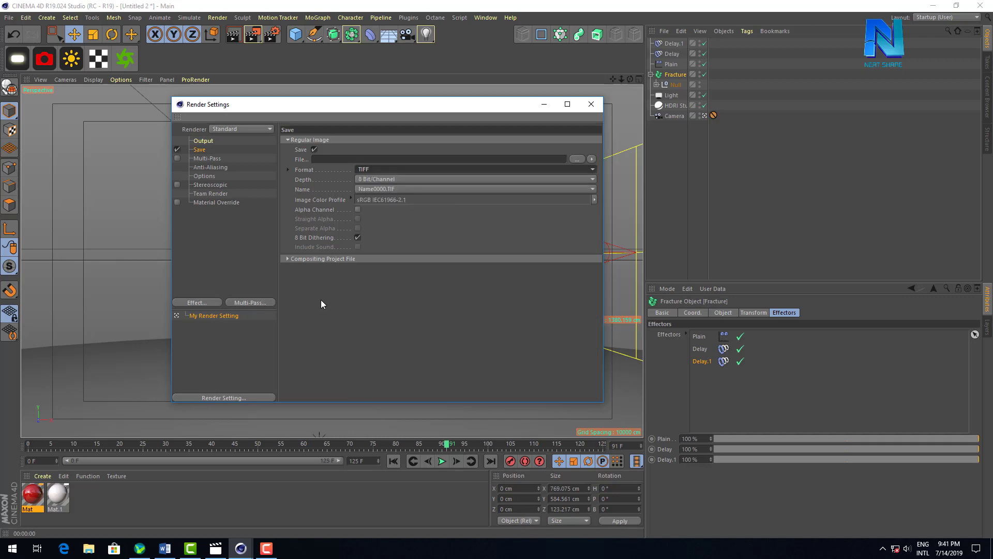
click(375, 170)
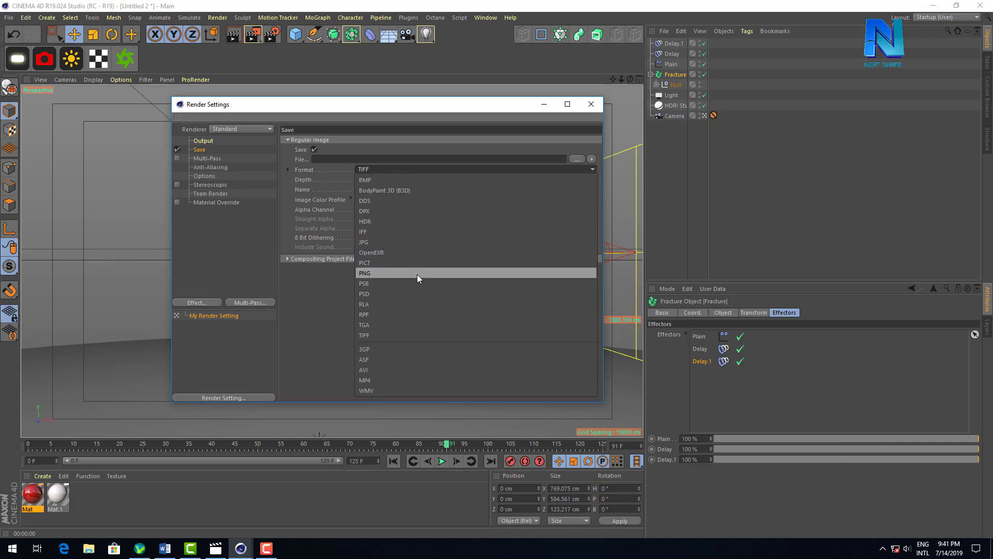
click(383, 272)
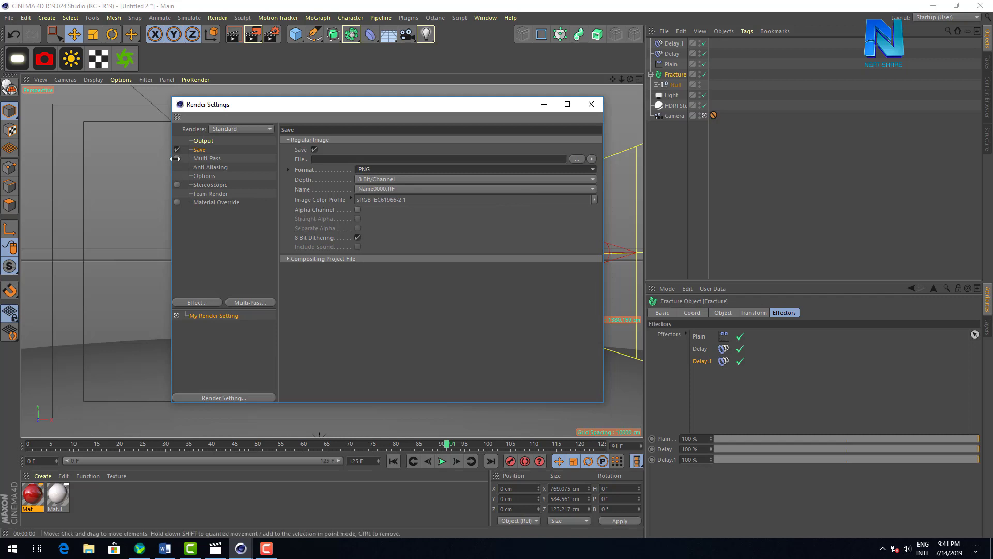
click(202, 158)
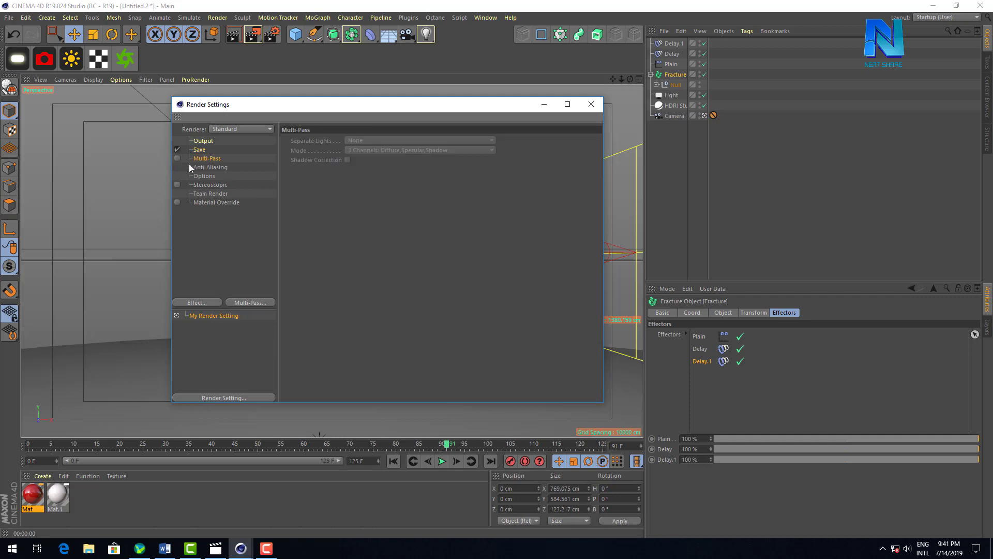
Add Reflection, Shadow, Specular and Diffuse multi-passes, then move the Render Settings window aside
click(241, 304)
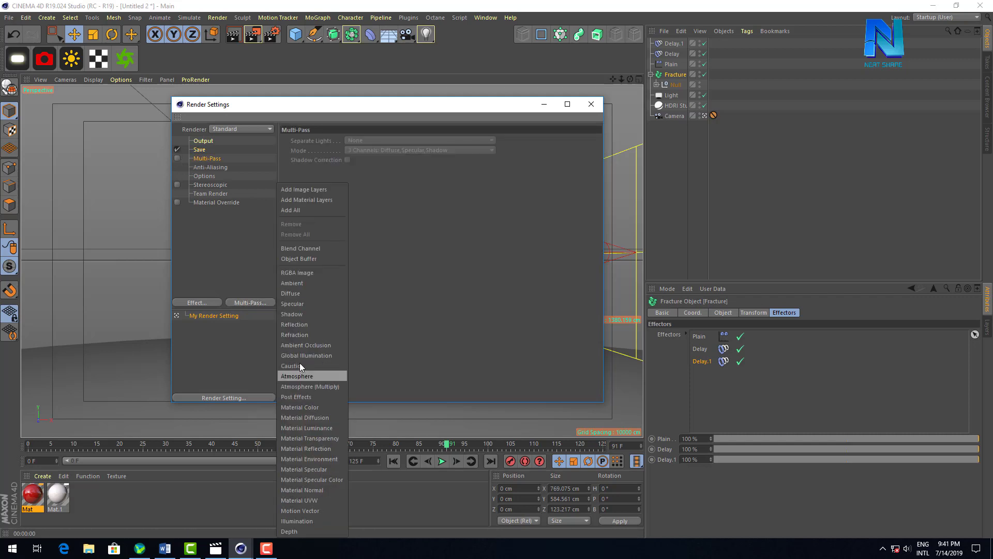
click(309, 325)
click(252, 302)
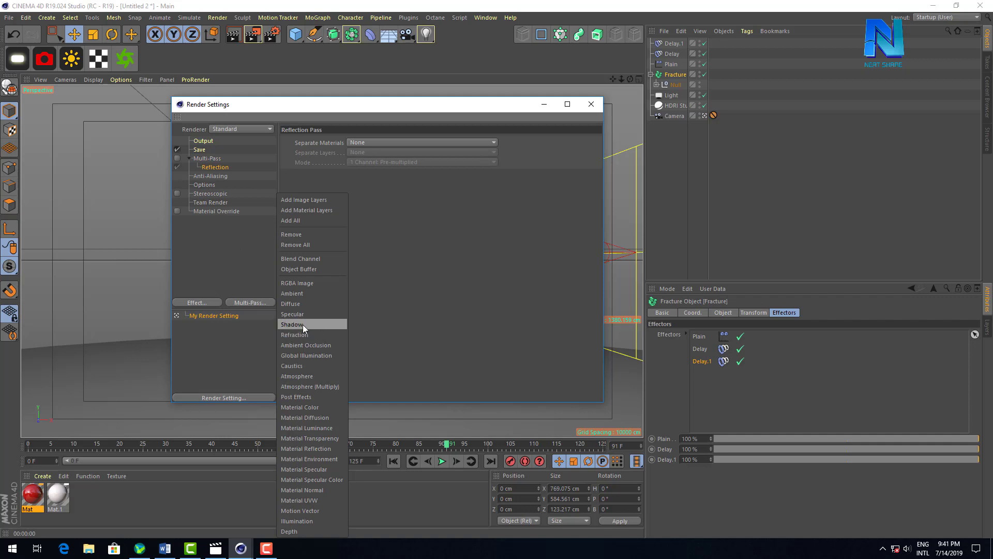
click(304, 330)
click(248, 302)
click(302, 322)
click(254, 302)
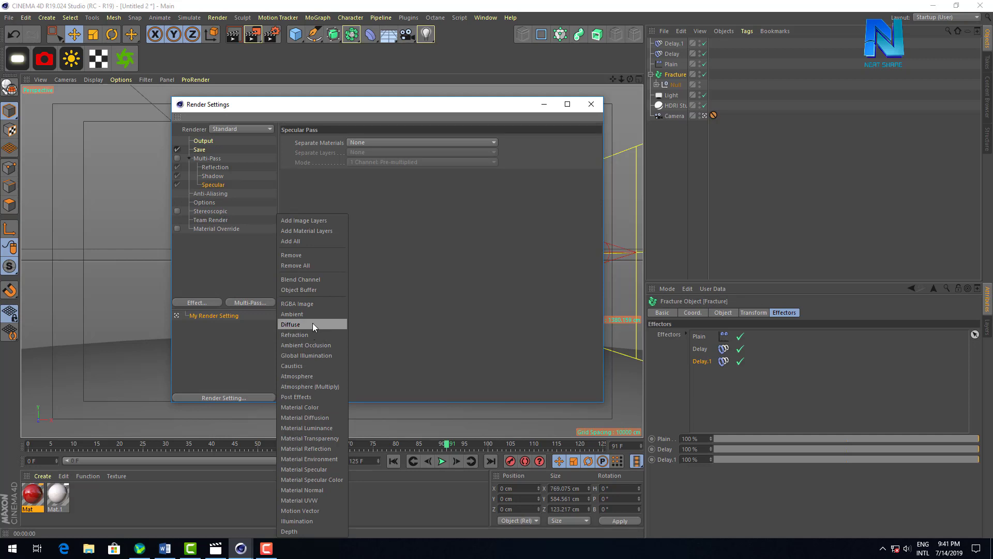
click(312, 324)
click(260, 303)
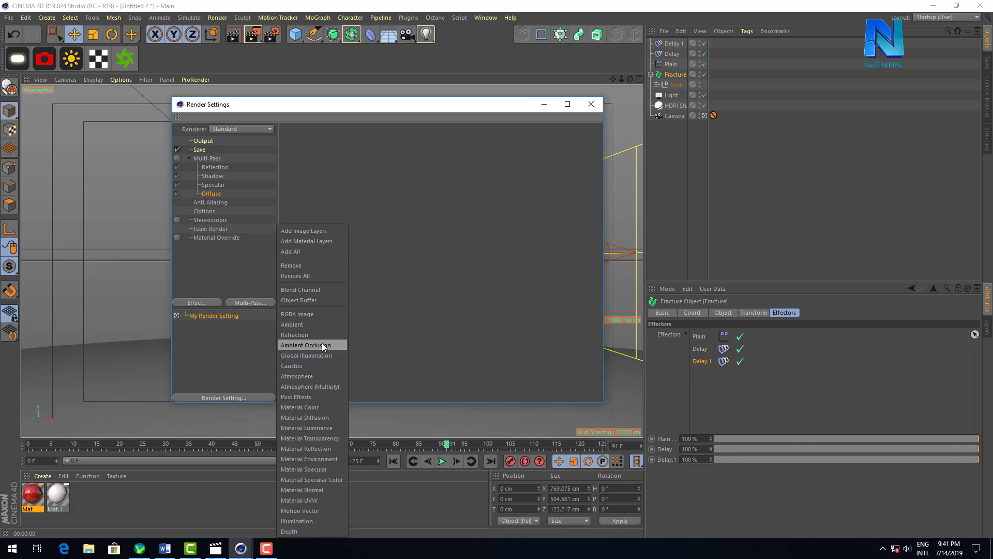
click(536, 111)
drag(438, 104, 371, 275)
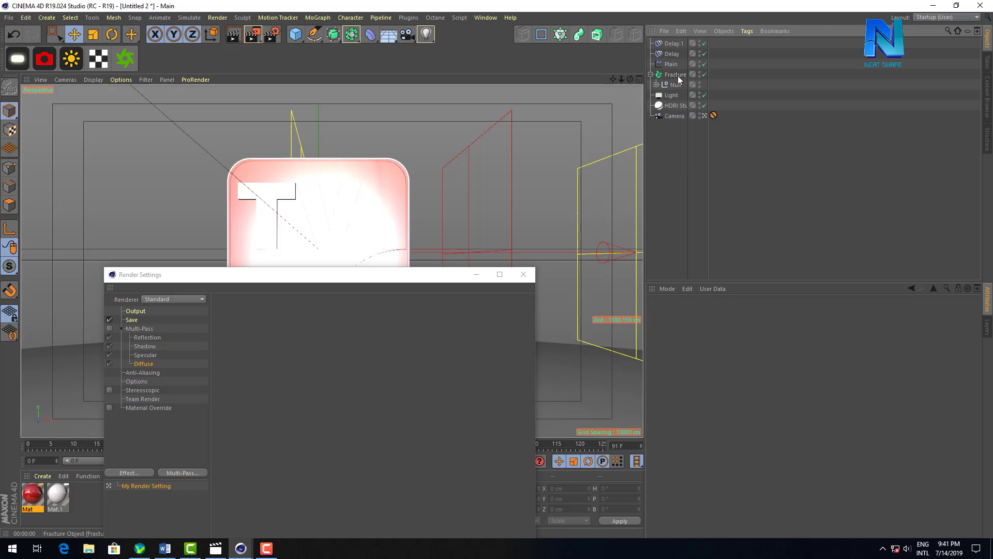
Add a Compositing tag to Fracture and enable Object Buffer 1
right_click(678, 75)
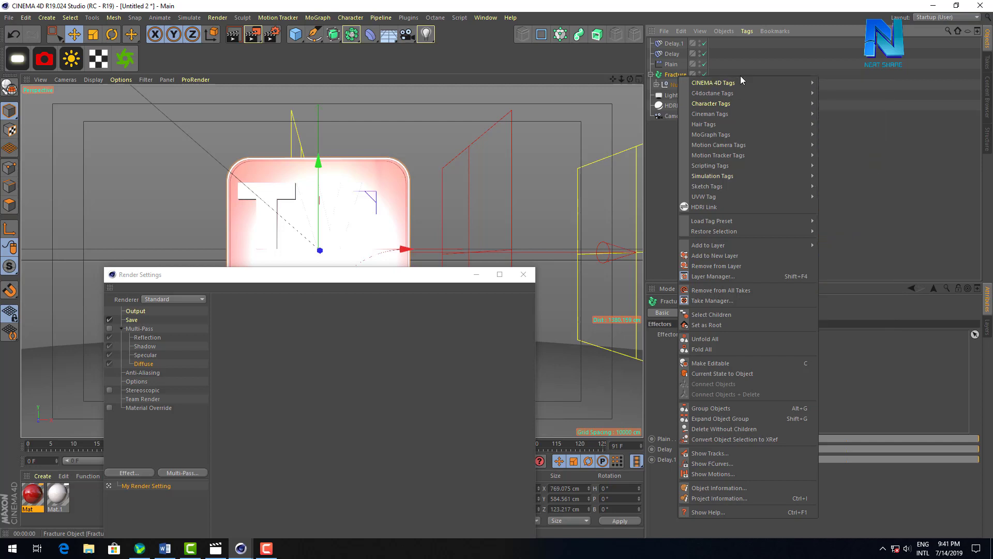
mouse_move(712, 82)
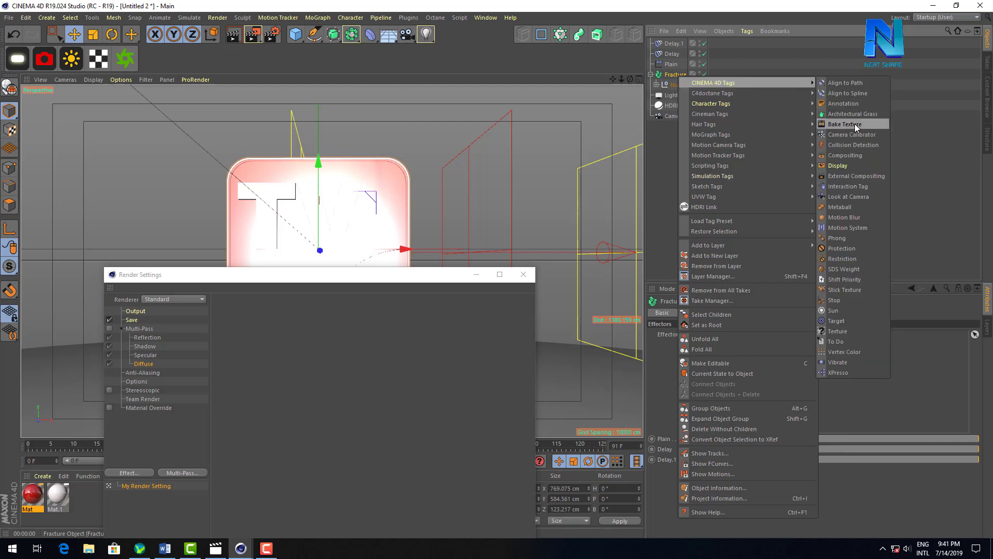
click(855, 155)
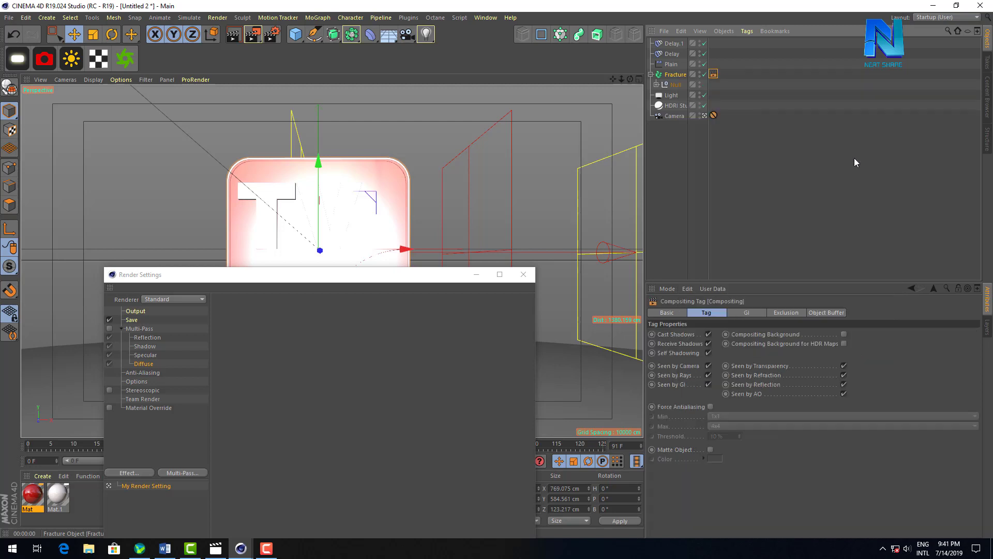
click(825, 313)
click(713, 259)
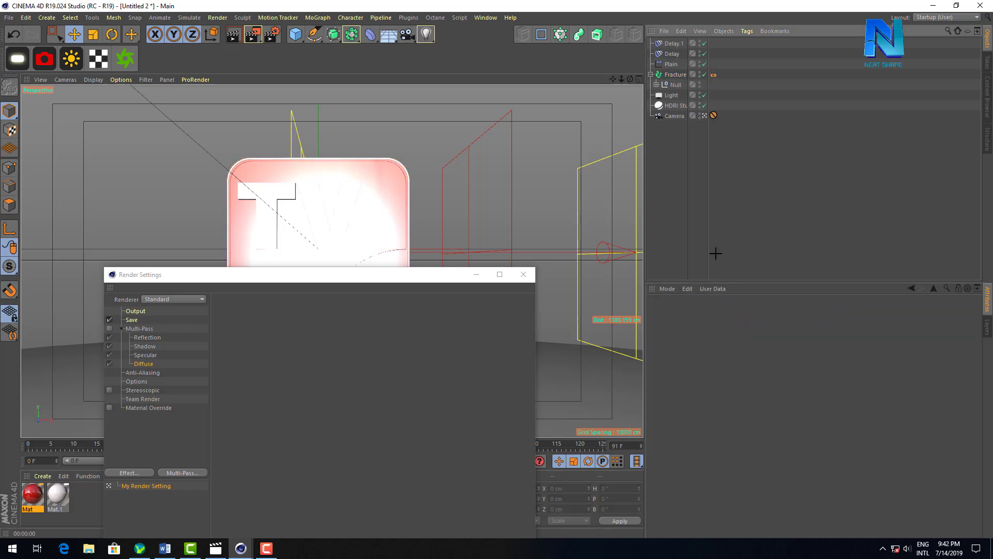
click(713, 74)
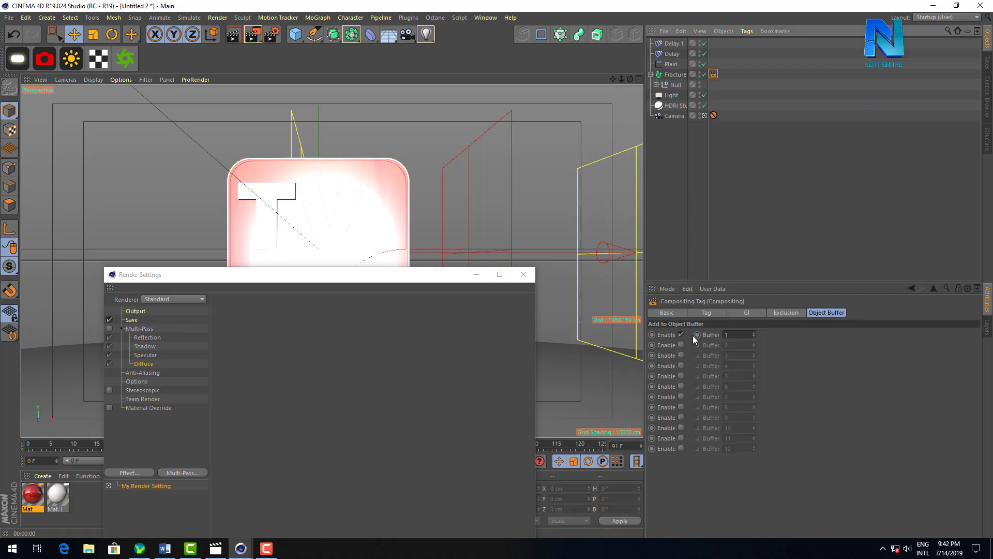
Add an Object Buffer multi-pass and keep the output frame range at Current Frame
drag(410, 280, 462, 186)
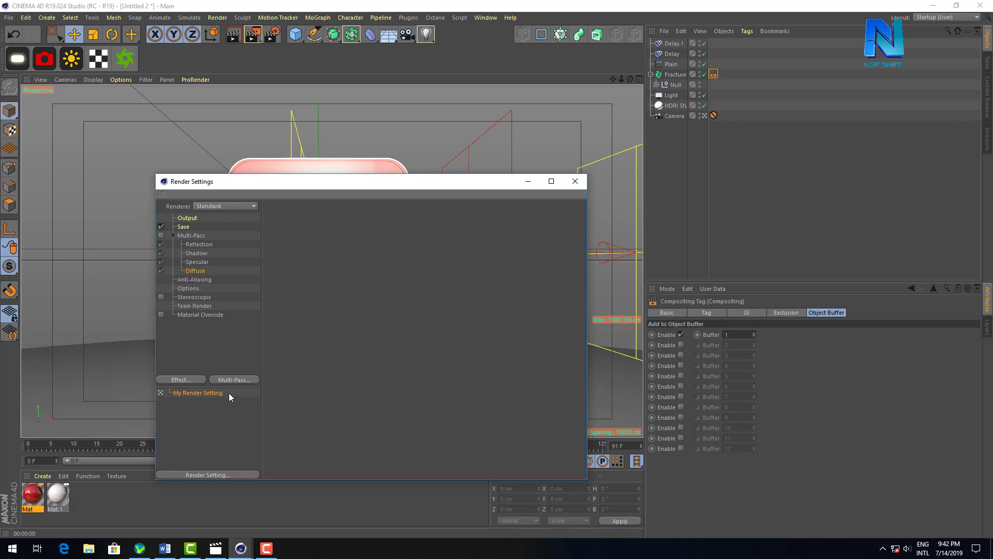
click(238, 380)
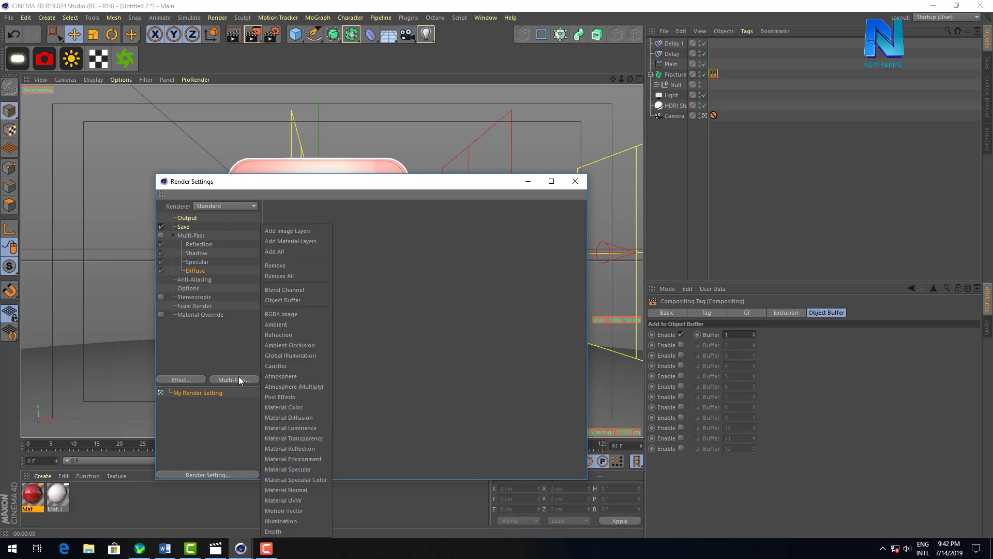
click(290, 300)
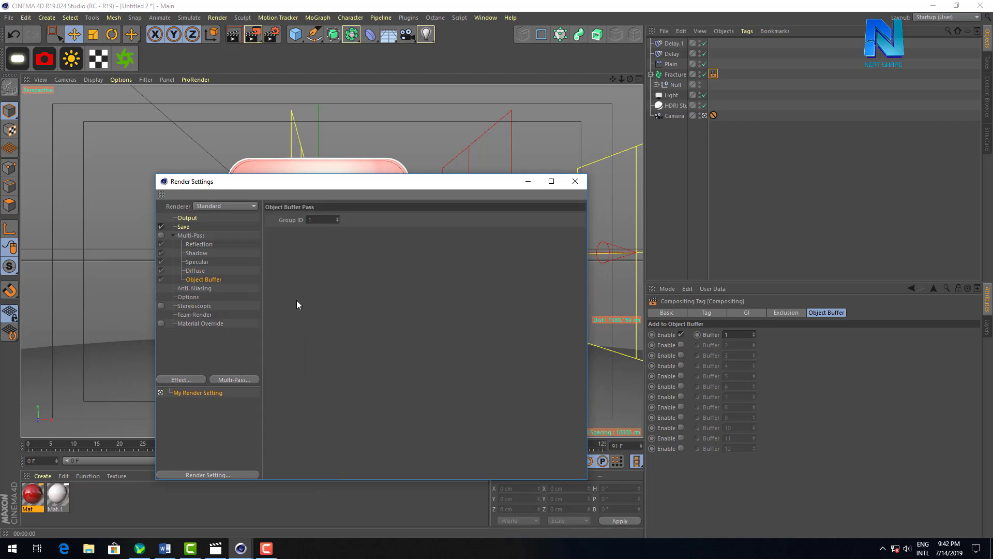
click(173, 234)
click(187, 218)
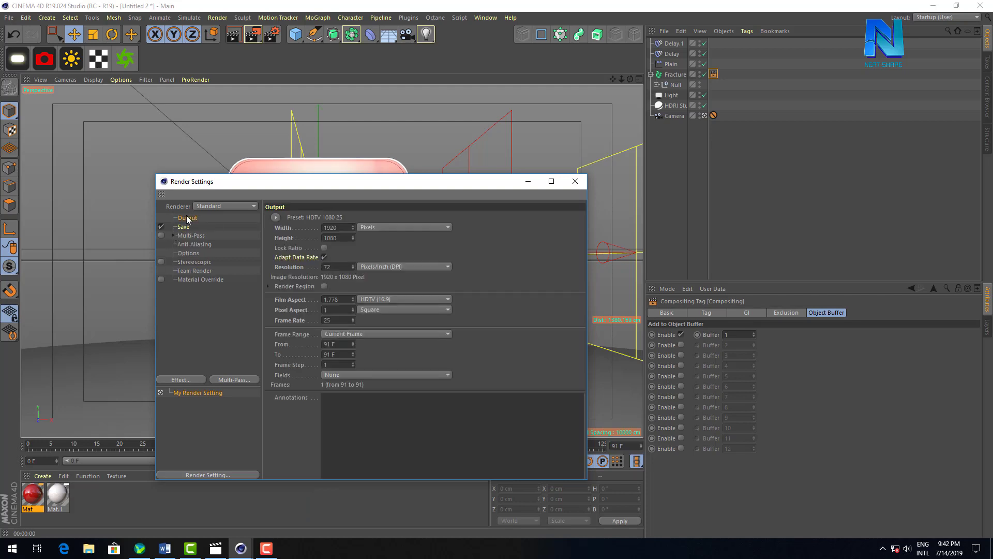
click(356, 335)
click(357, 358)
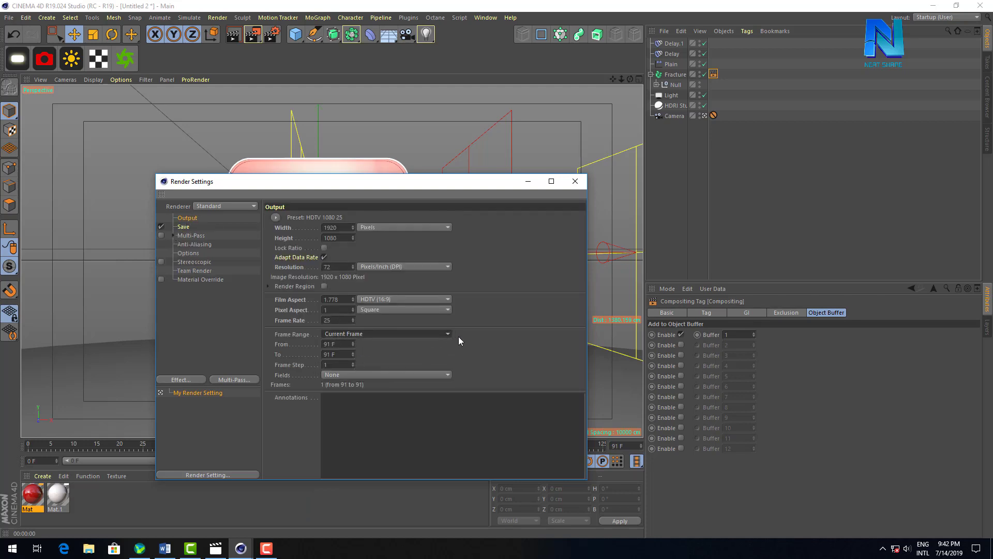
Do a test render, enable Multi-Pass in Render Settings, and render to the Picture Viewer again
click(583, 184)
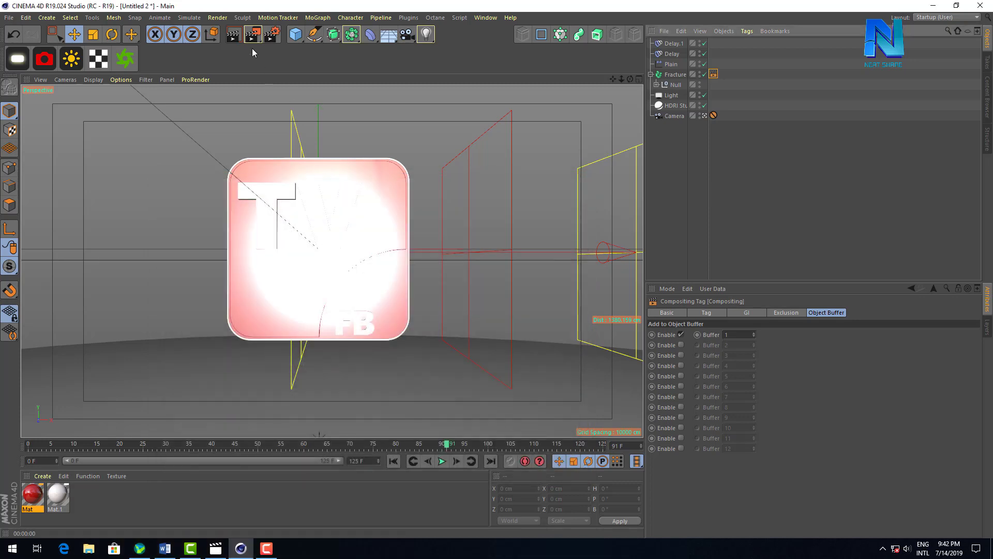
click(253, 35)
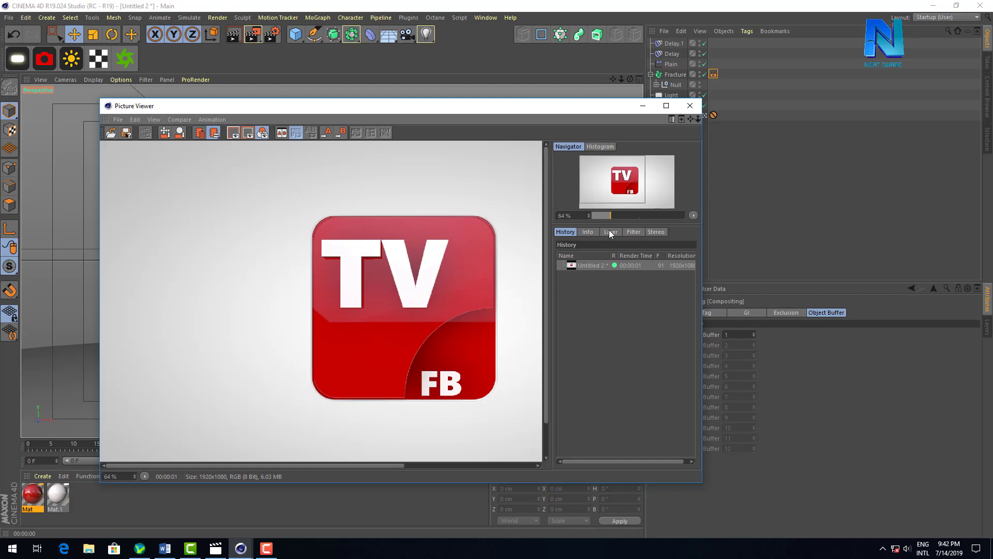
click(610, 233)
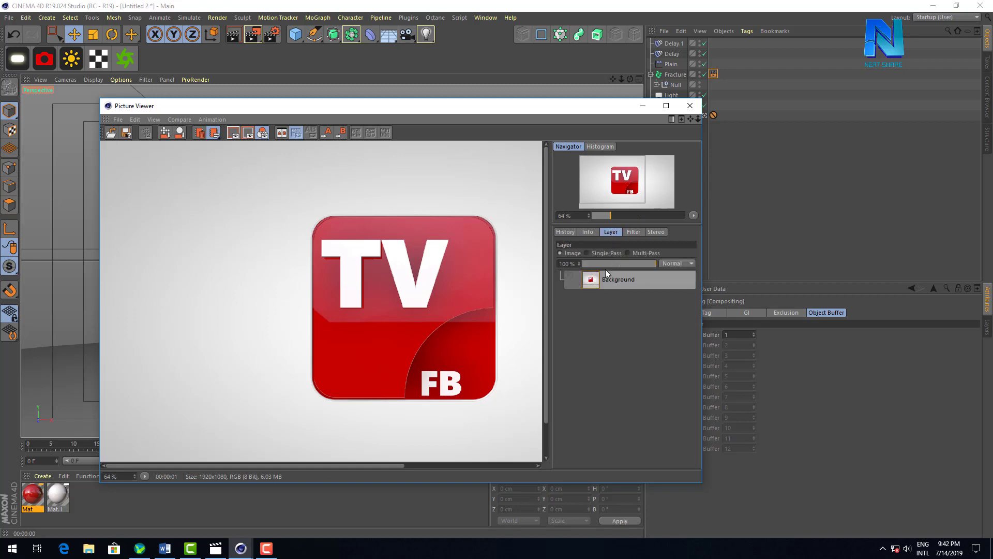
click(690, 106)
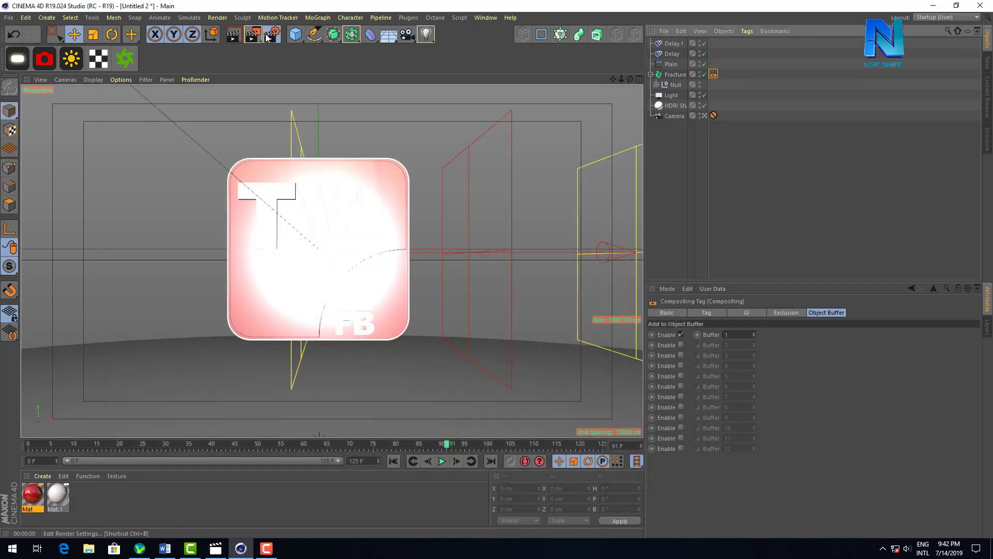
key(ctrl+b)
click(161, 235)
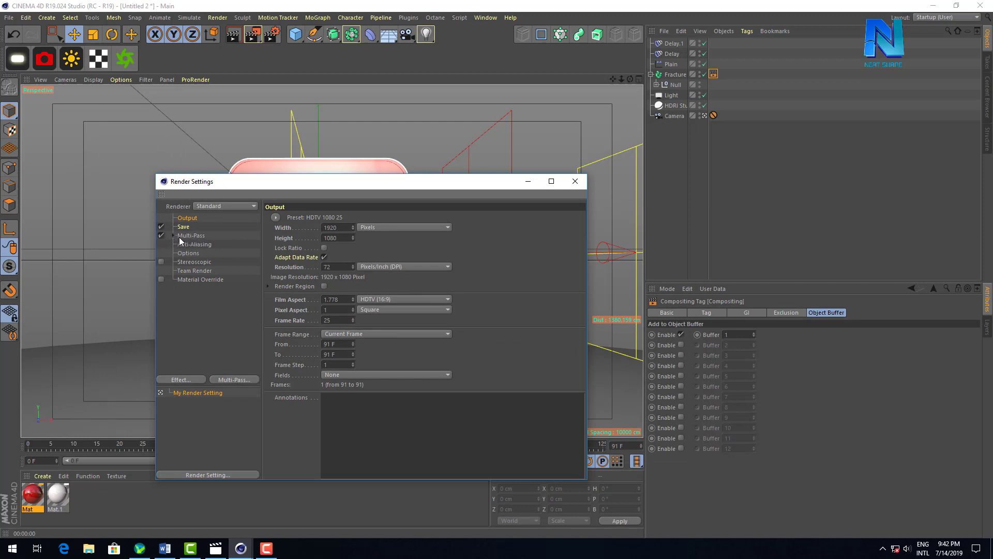
click(576, 181)
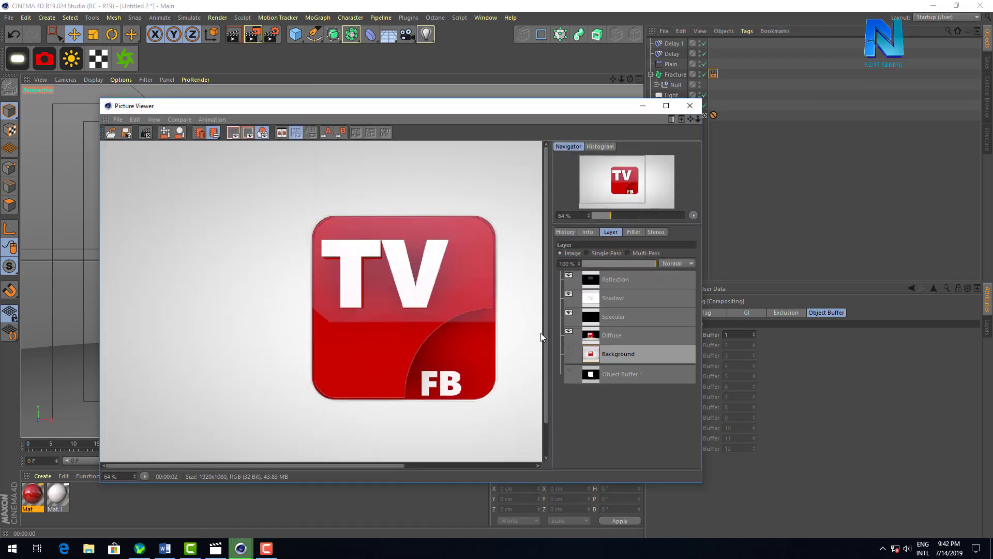
Inspect the Reflection, Shadow, Specular, Diffuse, Background and Object Buffer 1 layers, then close the viewer
click(616, 280)
click(604, 253)
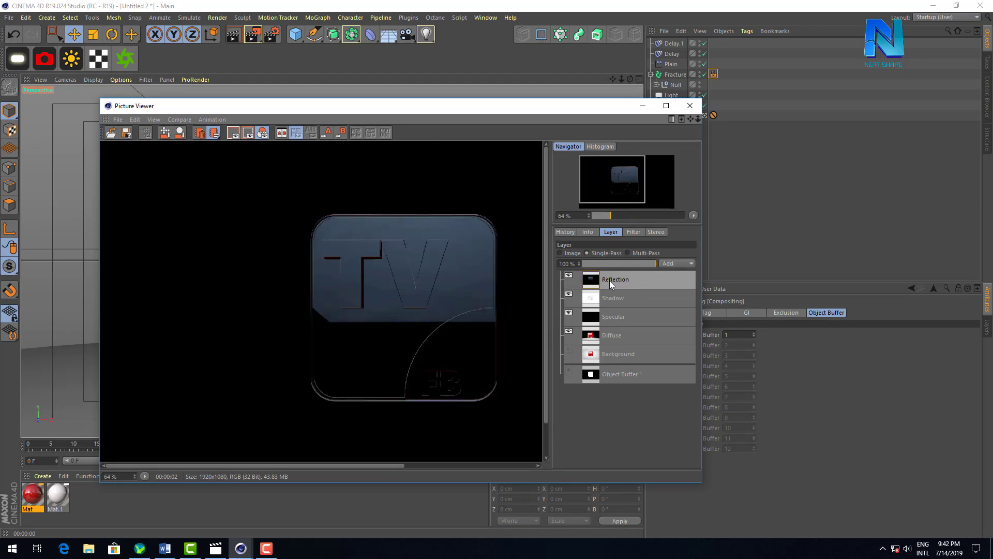
click(630, 299)
click(613, 316)
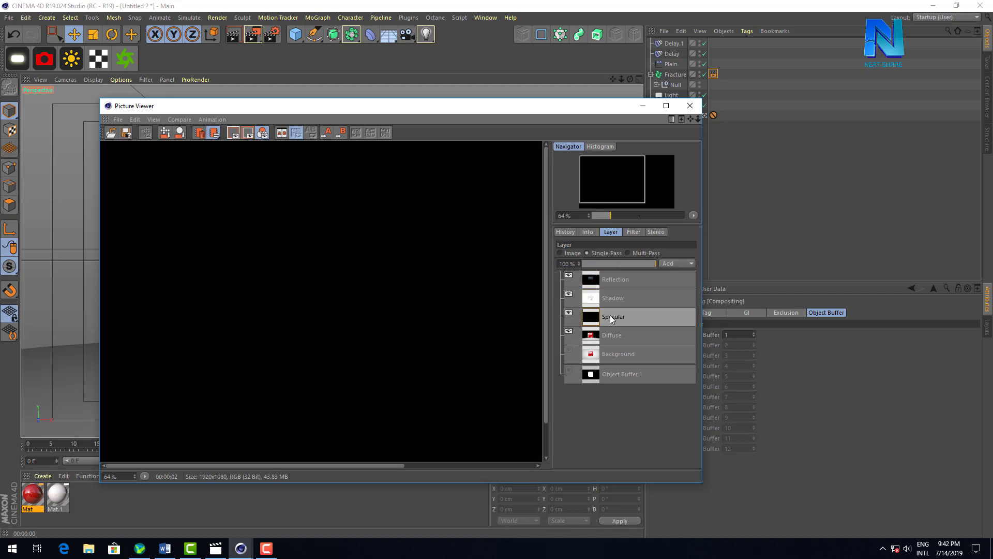
scroll(390, 325, down, 1)
scroll(412, 342, down, 1)
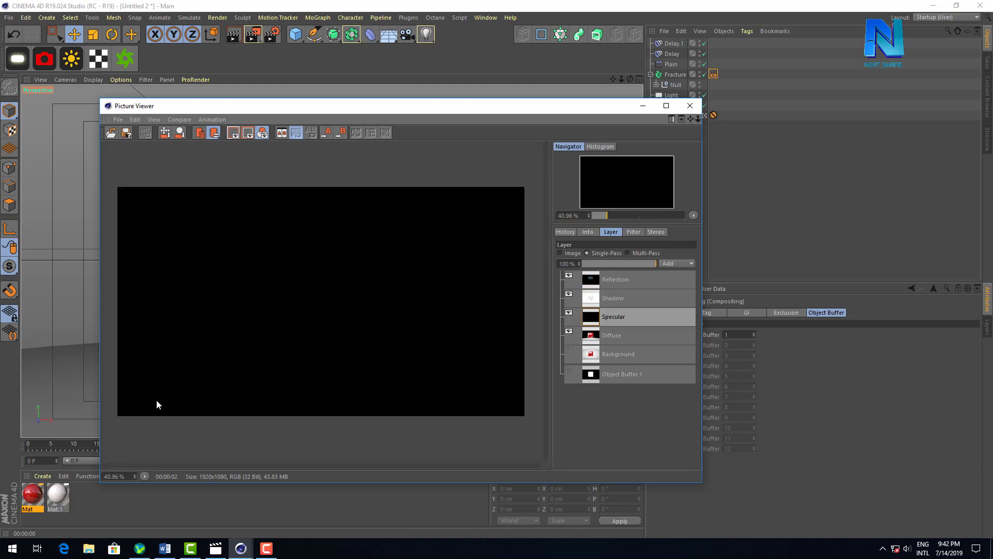
click(606, 332)
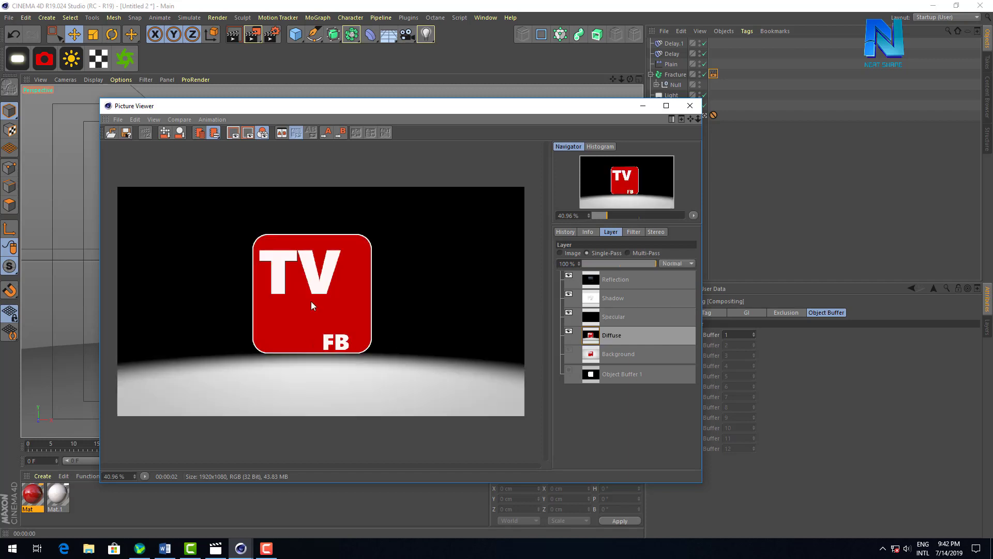
click(621, 352)
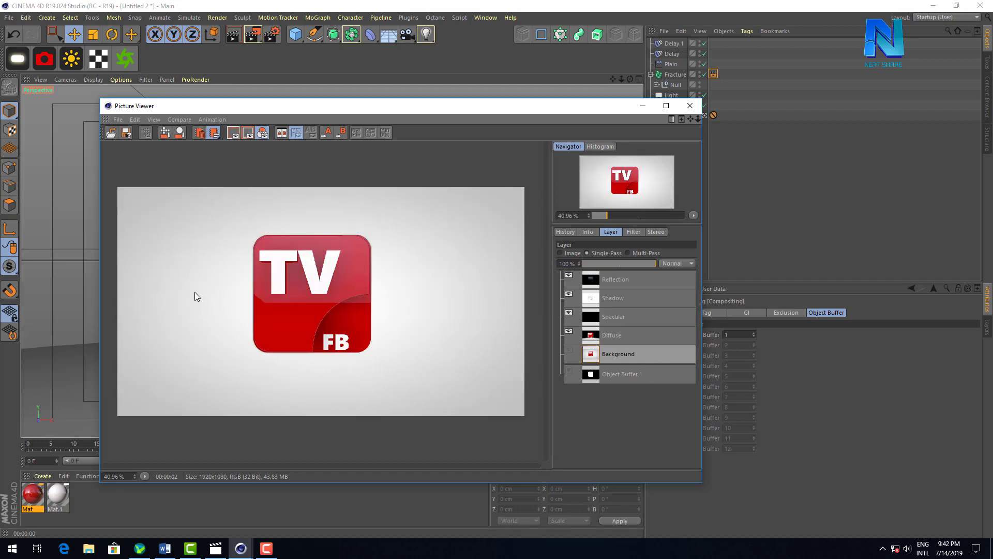
click(616, 374)
click(634, 253)
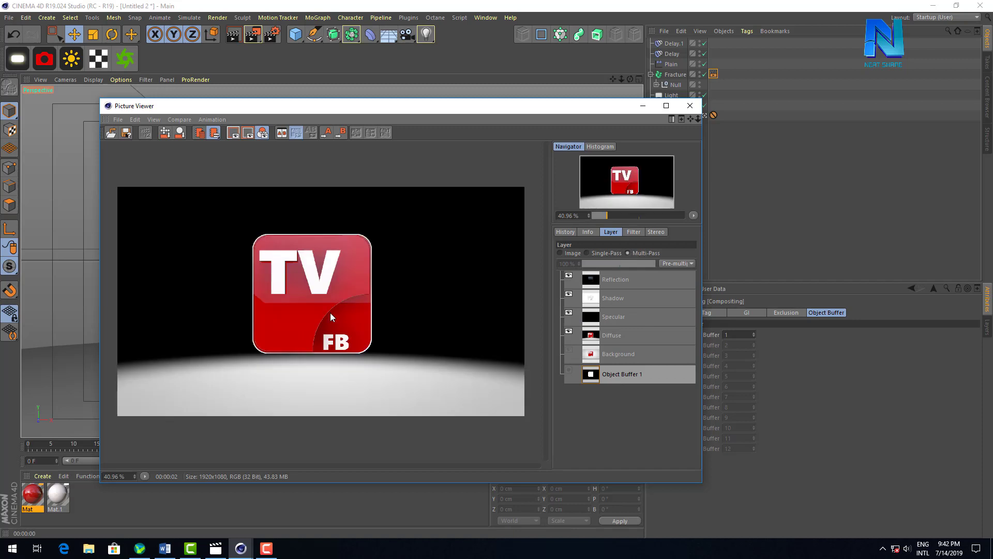
click(609, 254)
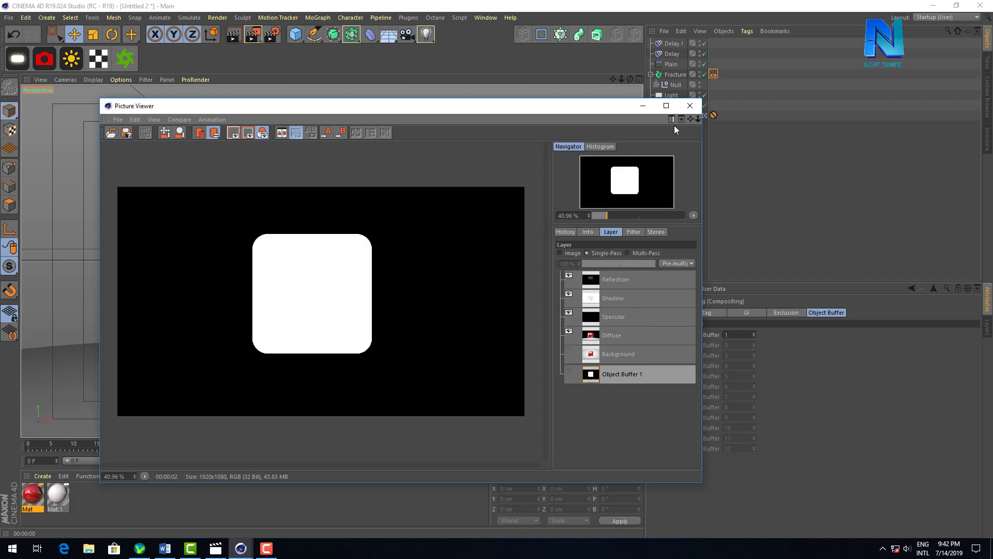
click(689, 106)
click(729, 225)
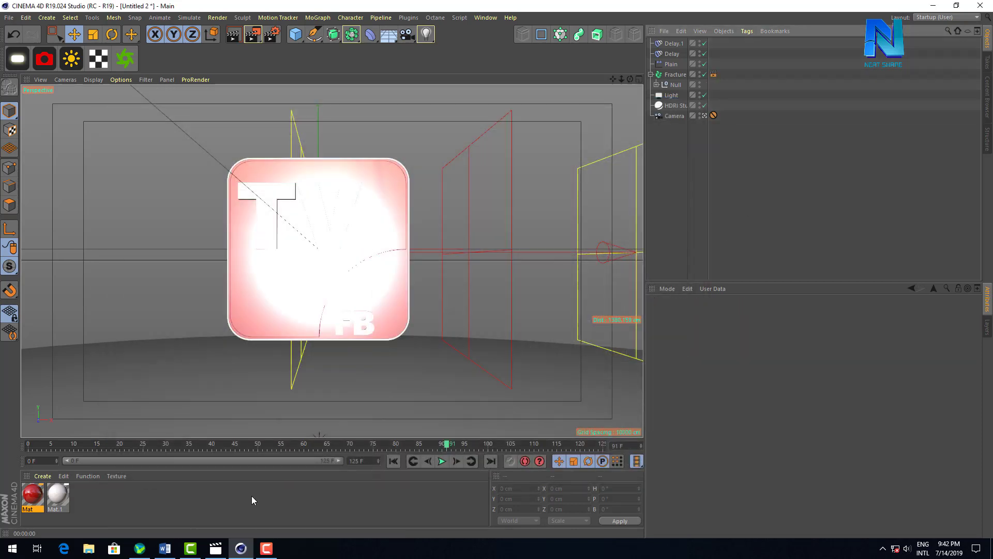